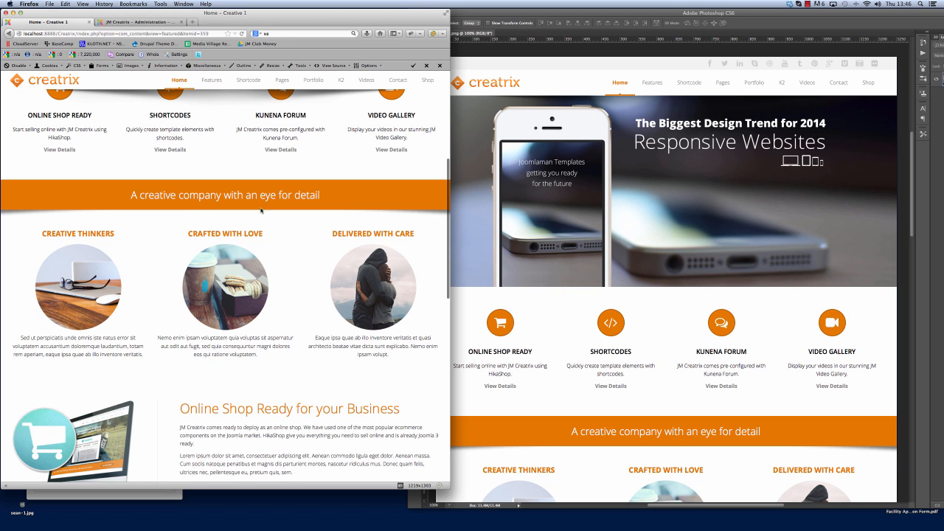
Step: Check the Home submenu on the Creatrix site and close Global Configuration in the Joomla administration
scroll(260, 211, up, 5)
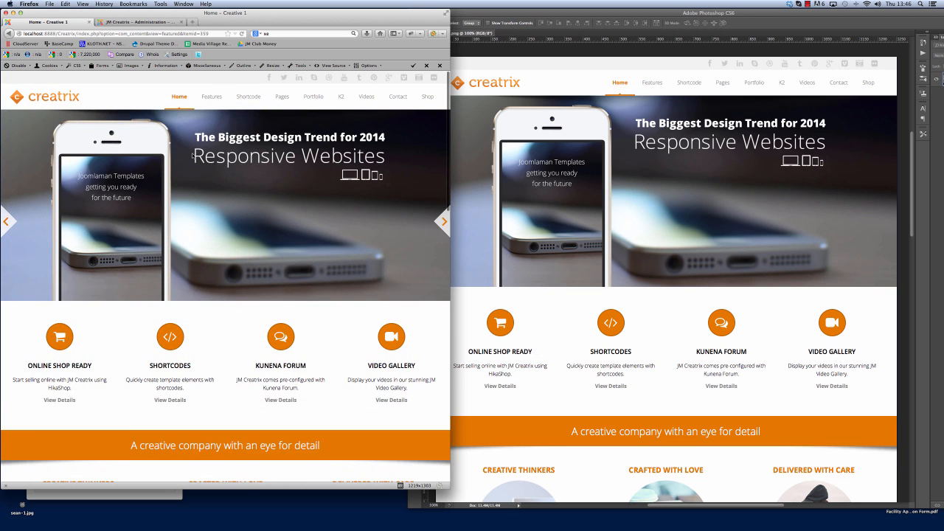
mouse_move(179, 96)
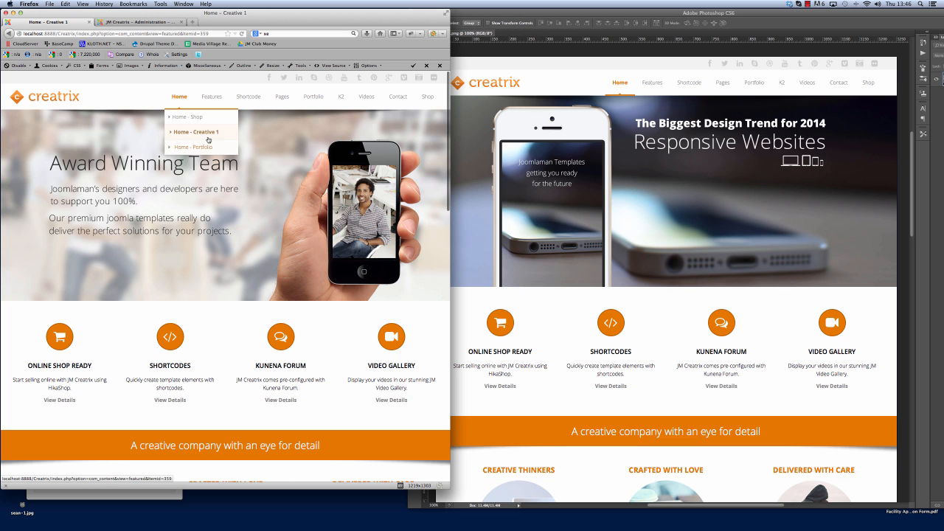
click(137, 20)
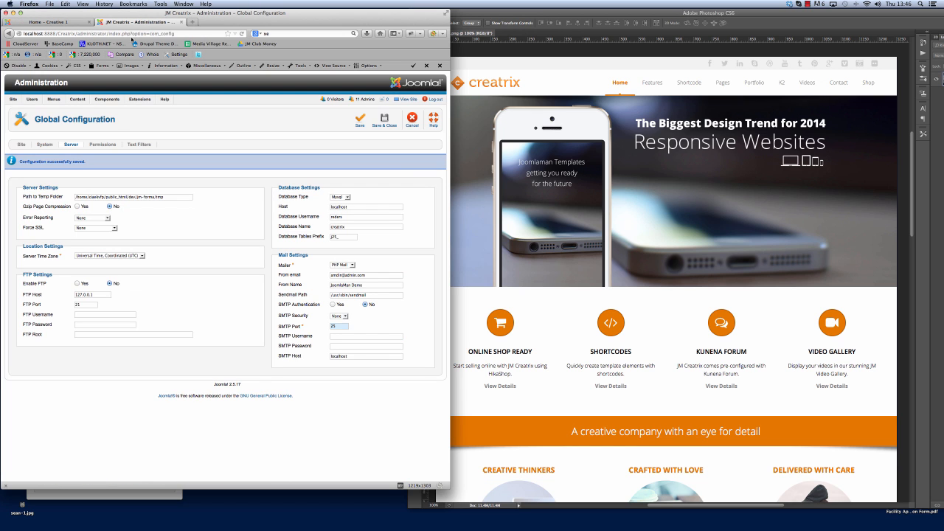
click(412, 121)
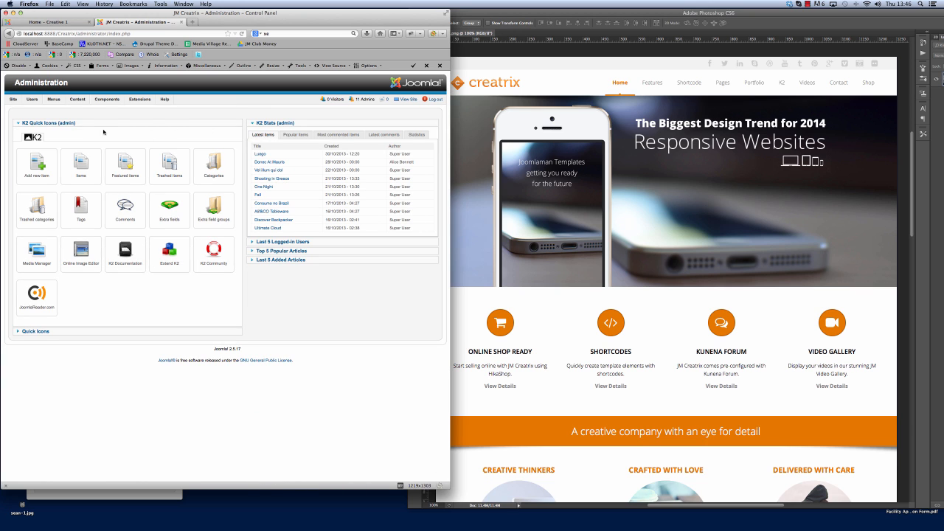
Step: Open the Home - Creative 1 item of the Main Menu for editing
mouse_move(54, 100)
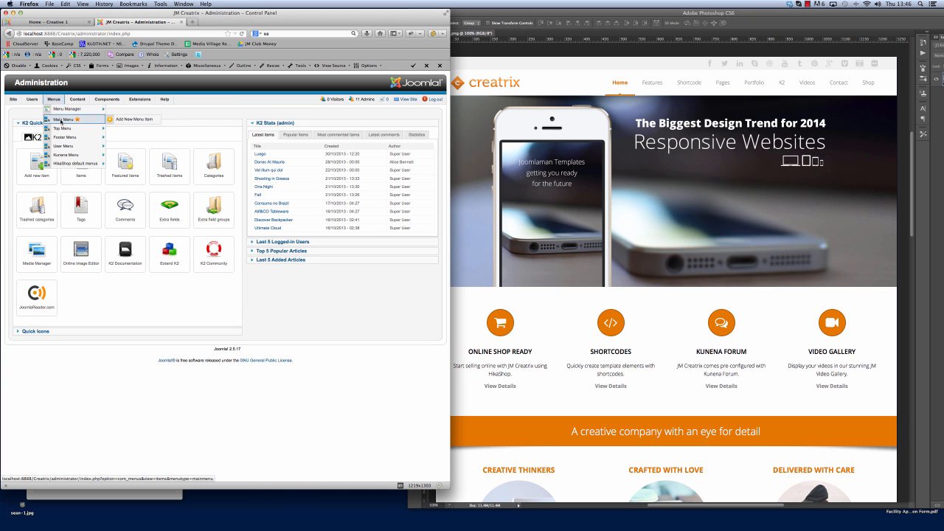
click(61, 121)
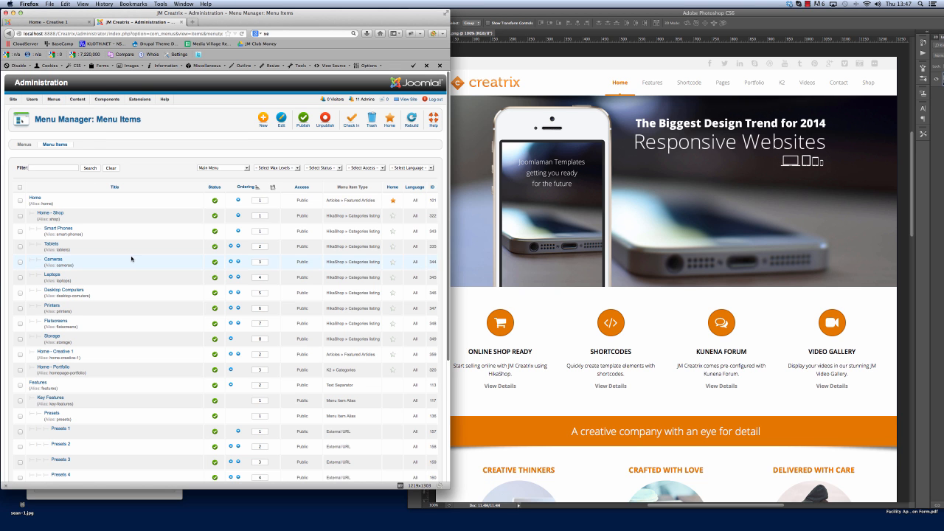
scroll(135, 257, down, 1)
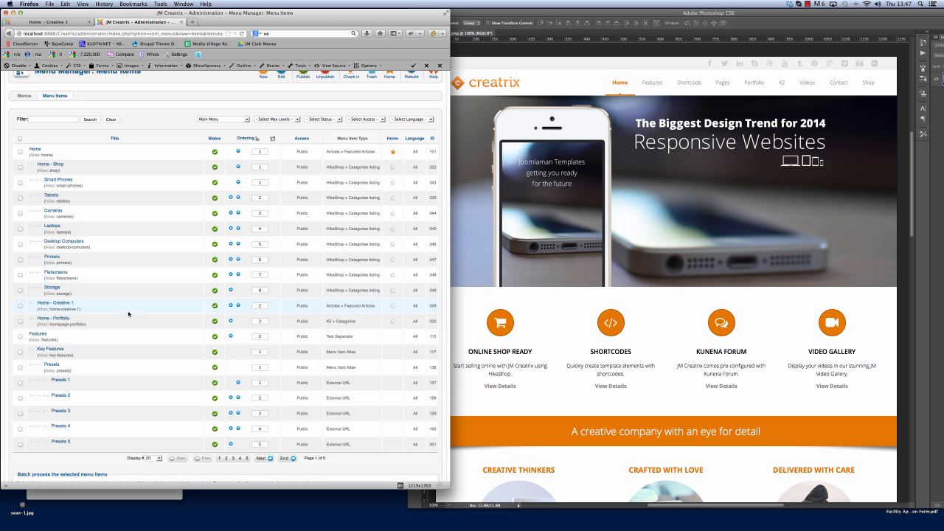
click(55, 303)
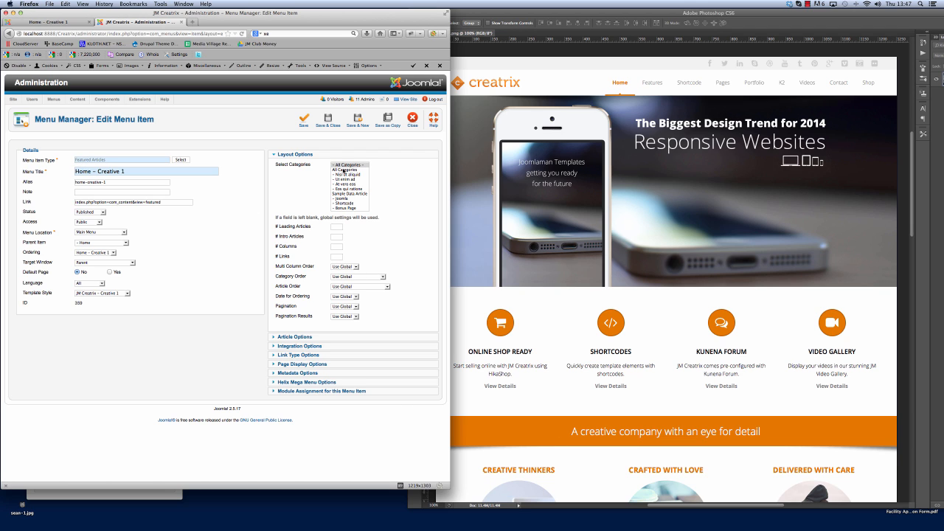
Step: Retitle the menu item Home - Demo, clear its alias and save it as a copy
scroll(343, 171, down, 1)
scroll(344, 177, up, 1)
drag(98, 171, 190, 174)
text(Demo)
key(Tab)
key(BackSpace)
click(386, 119)
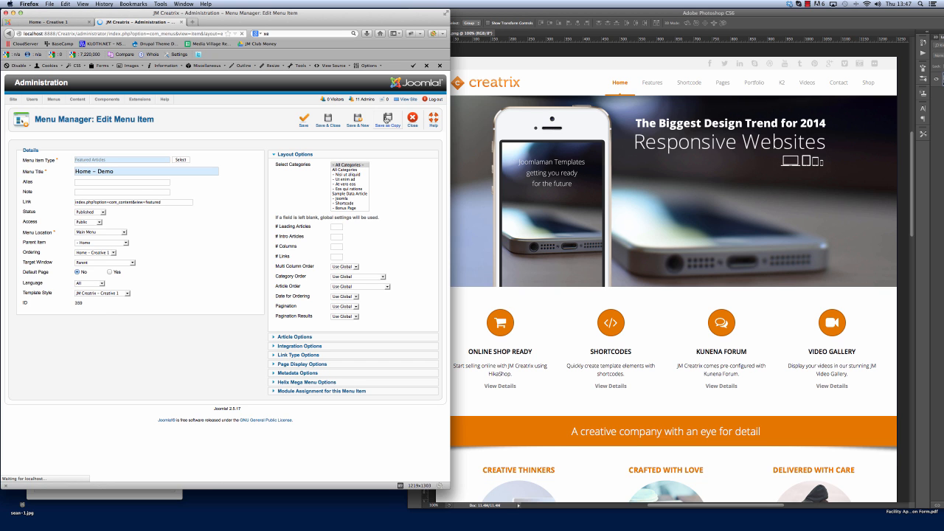
Step: Reload the Creatrix site and view the Home - Demo page against the design image in Photoshop
click(57, 22)
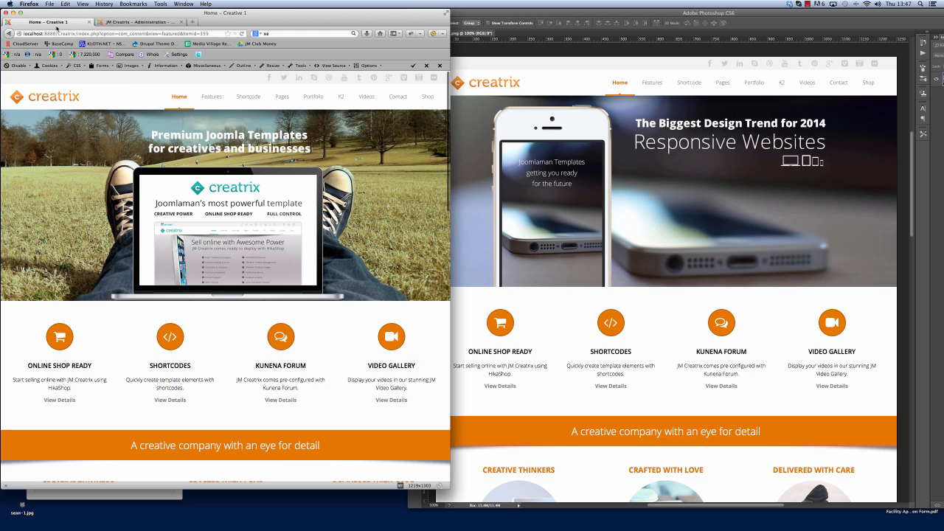
click(242, 34)
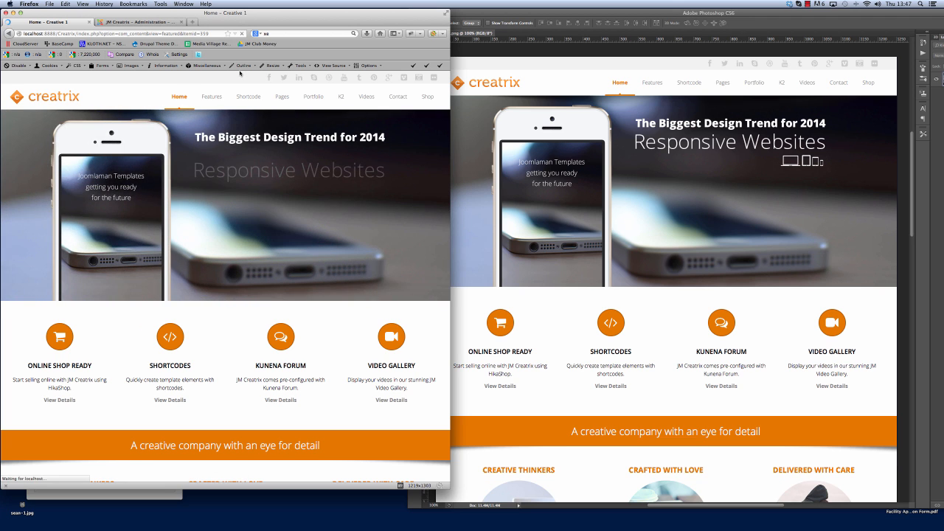
mouse_move(179, 97)
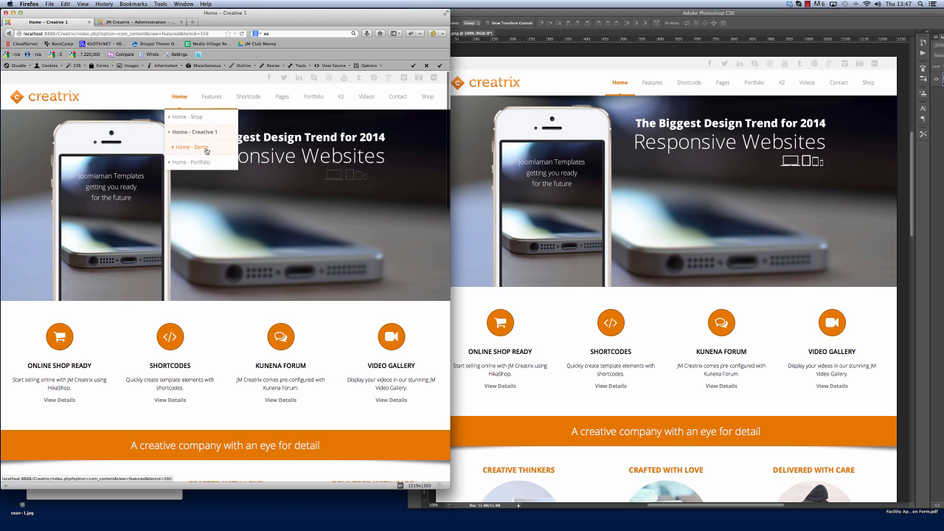
click(187, 149)
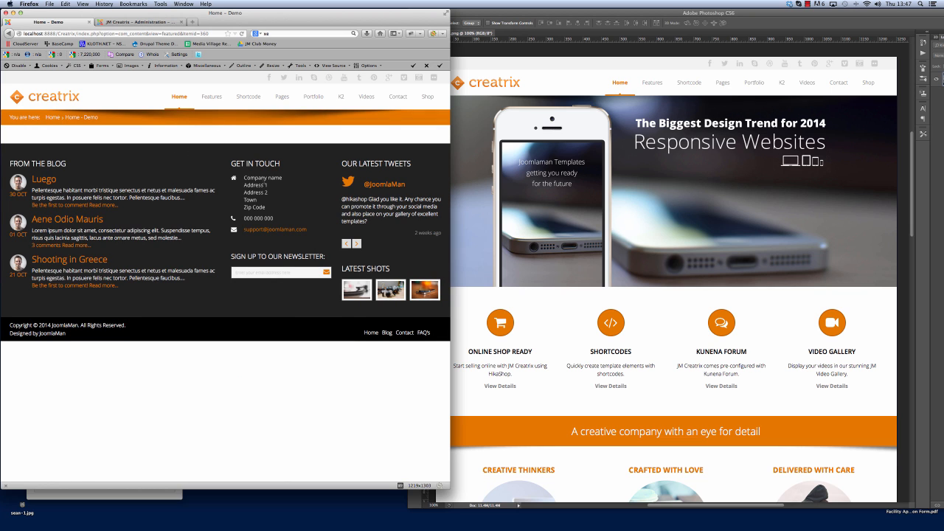
click(705, 188)
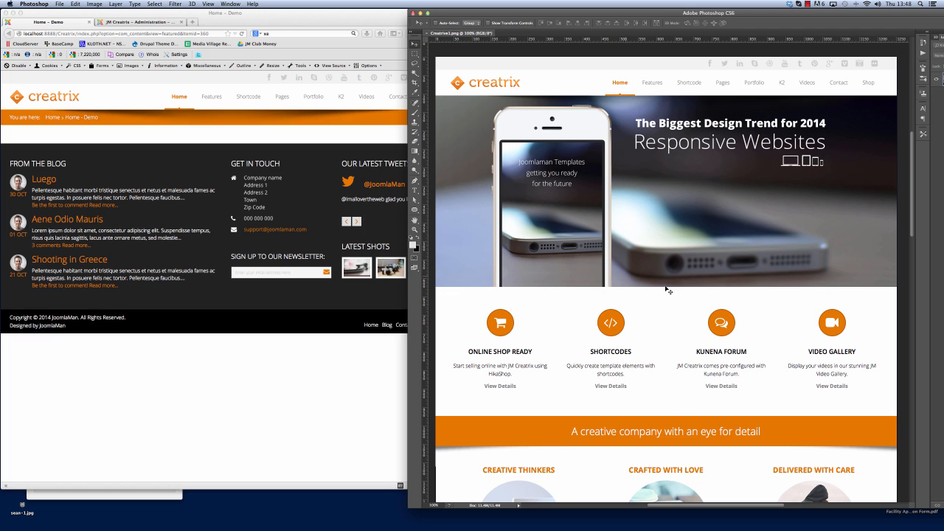
click(289, 413)
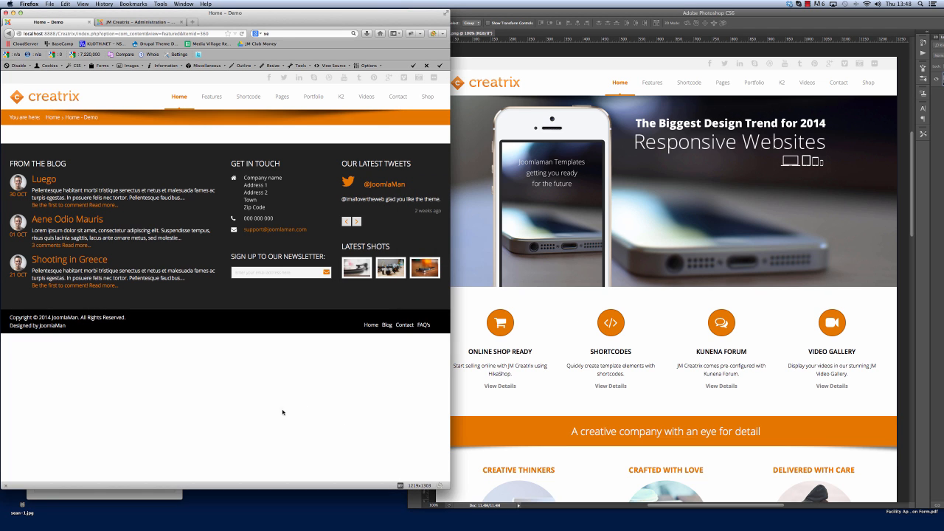
Step: Close the Home - Demo menu item in the administration and open the Template Manager's list of styles
click(133, 22)
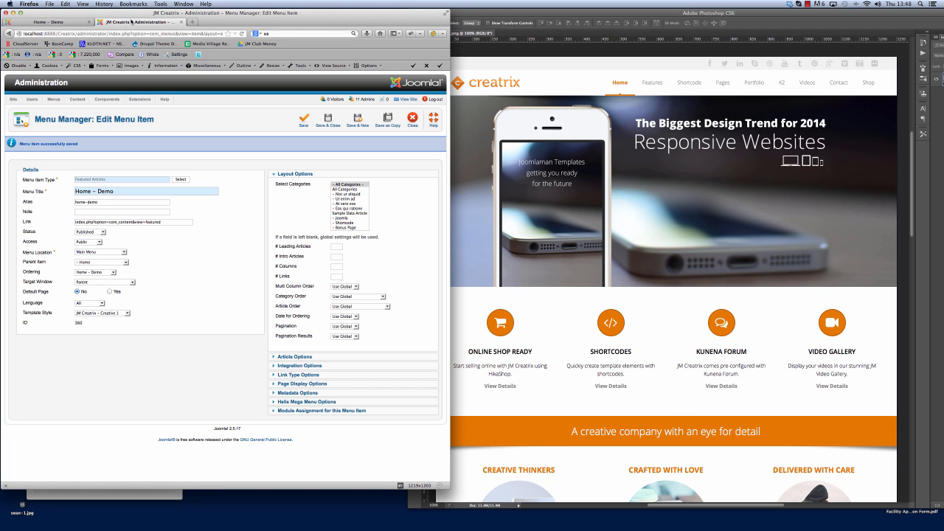
click(413, 119)
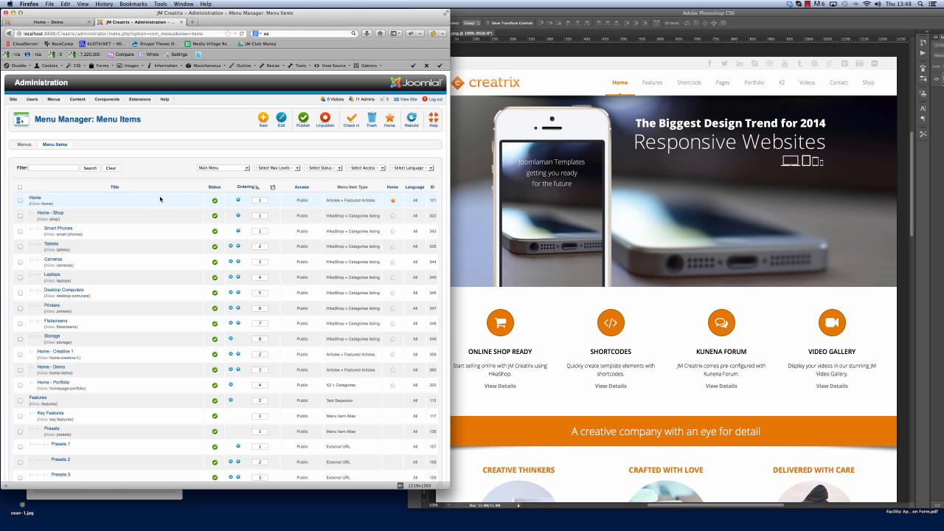
mouse_move(139, 99)
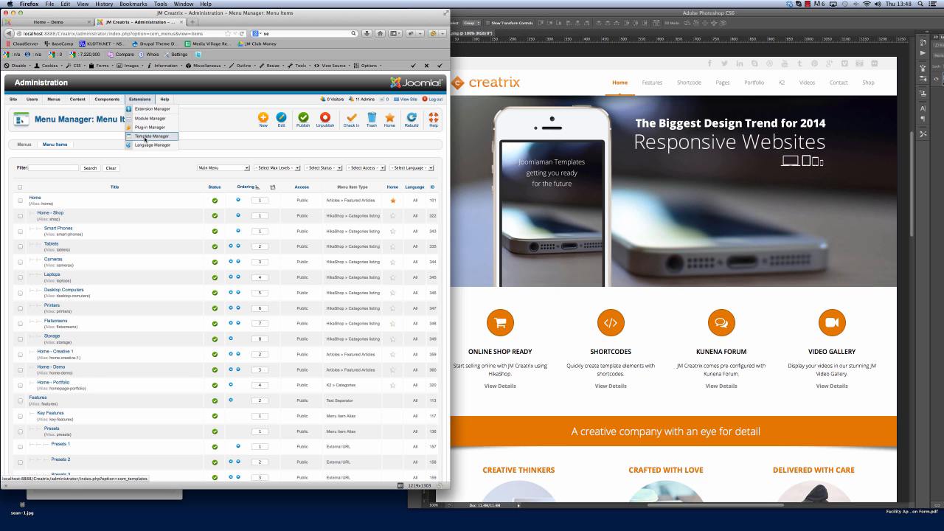
click(145, 137)
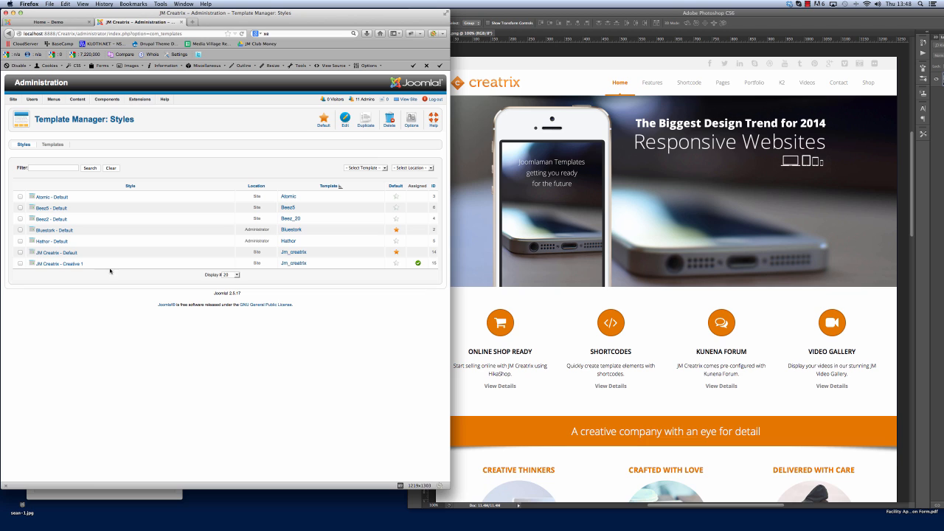
Step: Open the JM Creatrix - Default style and examine the rows and module positions of its layout
click(51, 252)
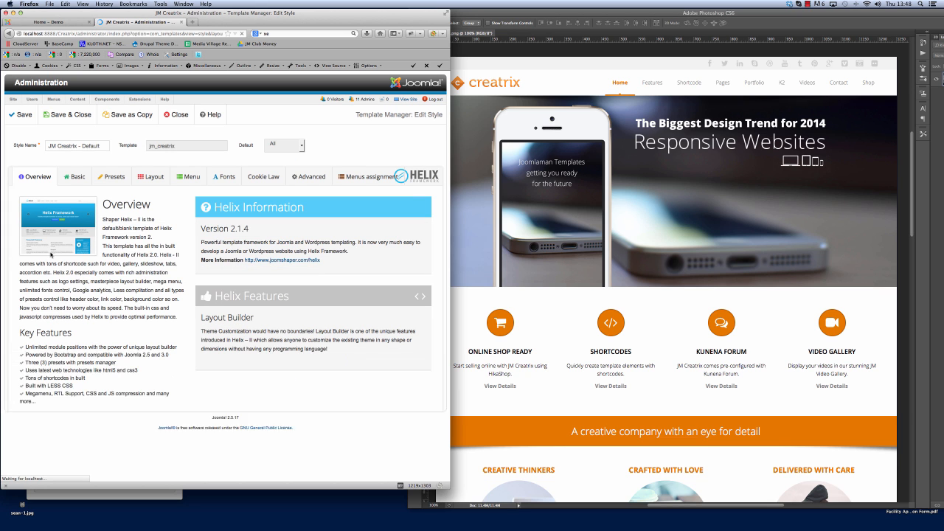
click(150, 177)
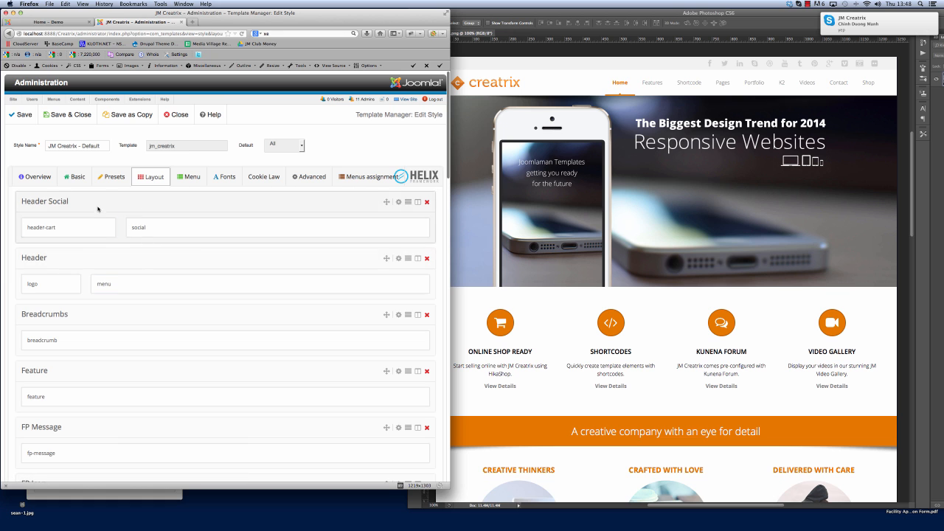
scroll(229, 246, down, 10)
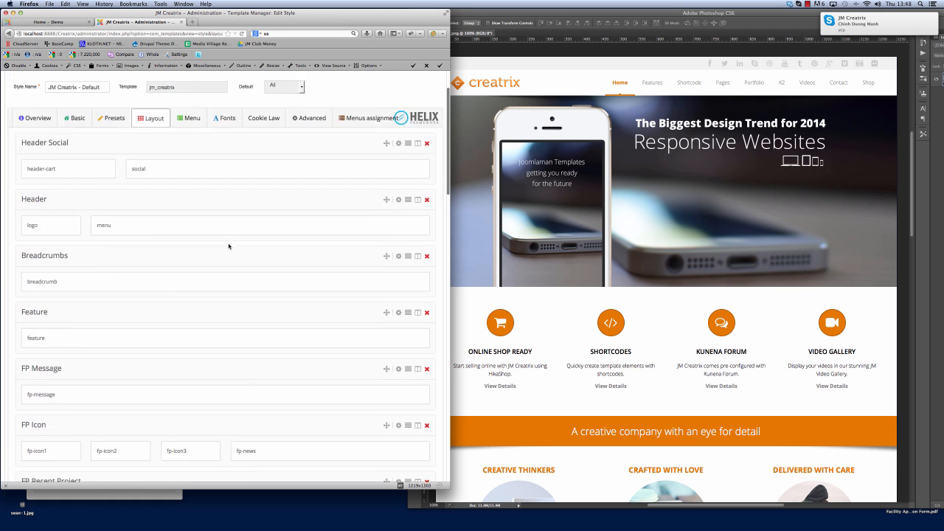
scroll(229, 245, down, 10)
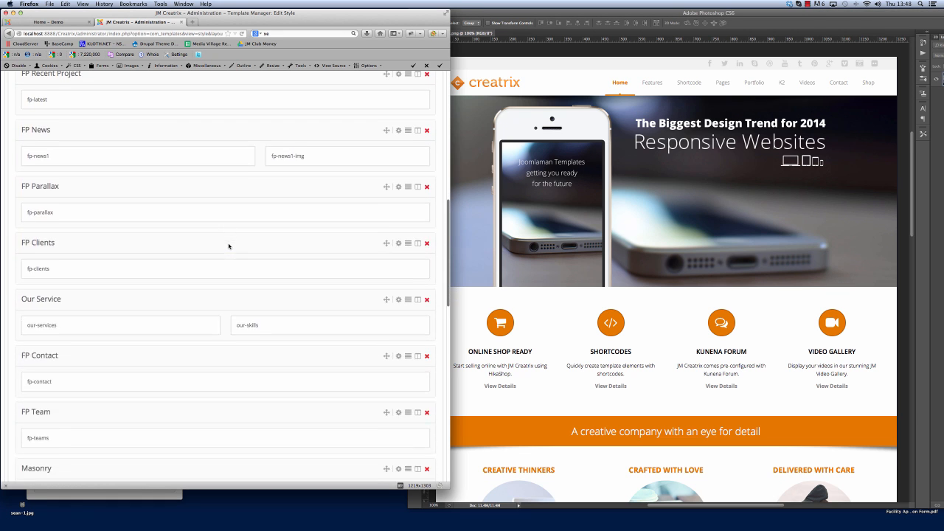
scroll(228, 246, down, 12)
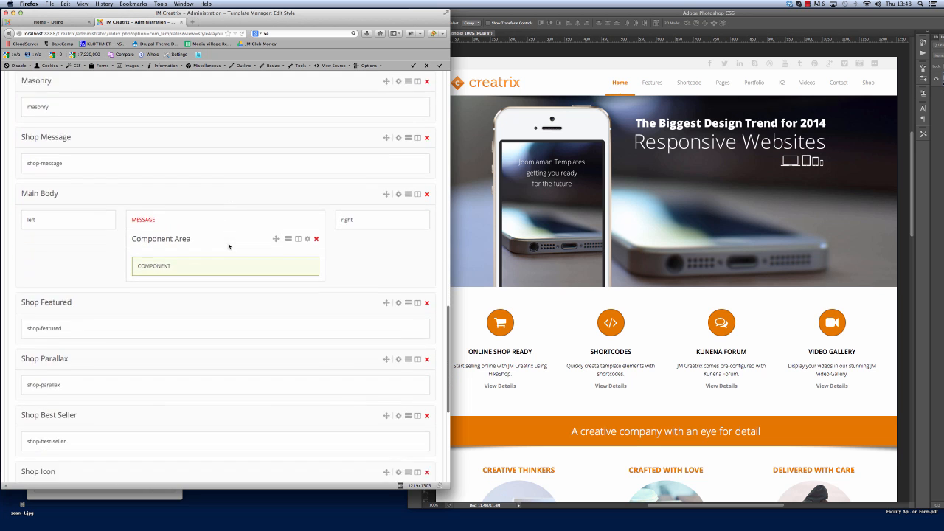
scroll(229, 246, down, 1)
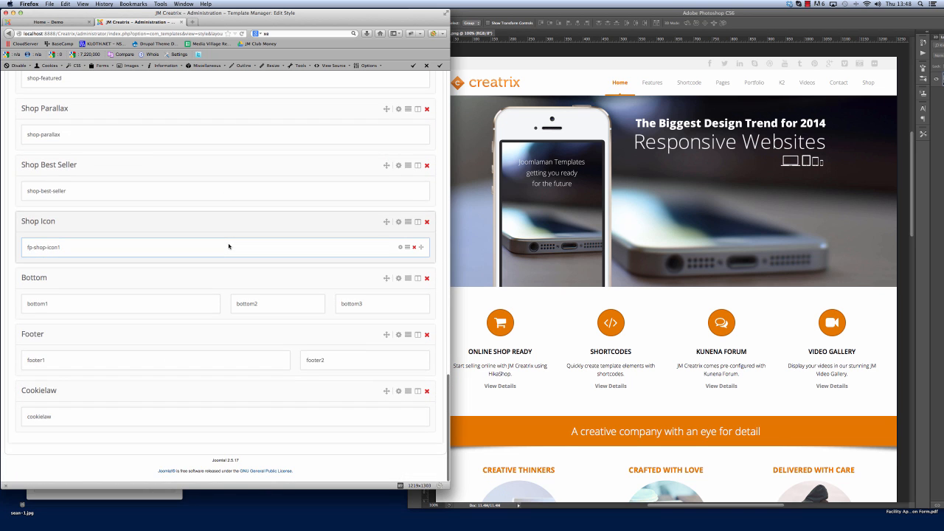
scroll(229, 245, up, 15)
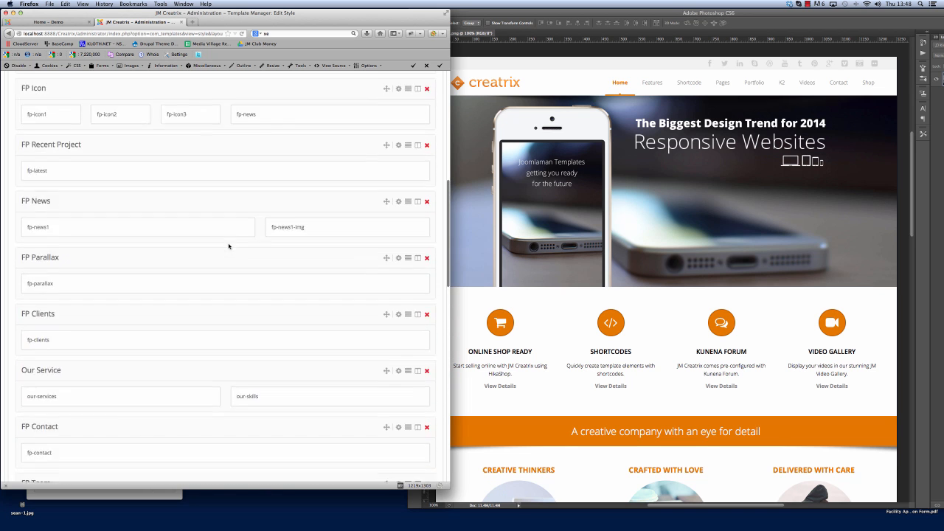
scroll(228, 246, up, 10)
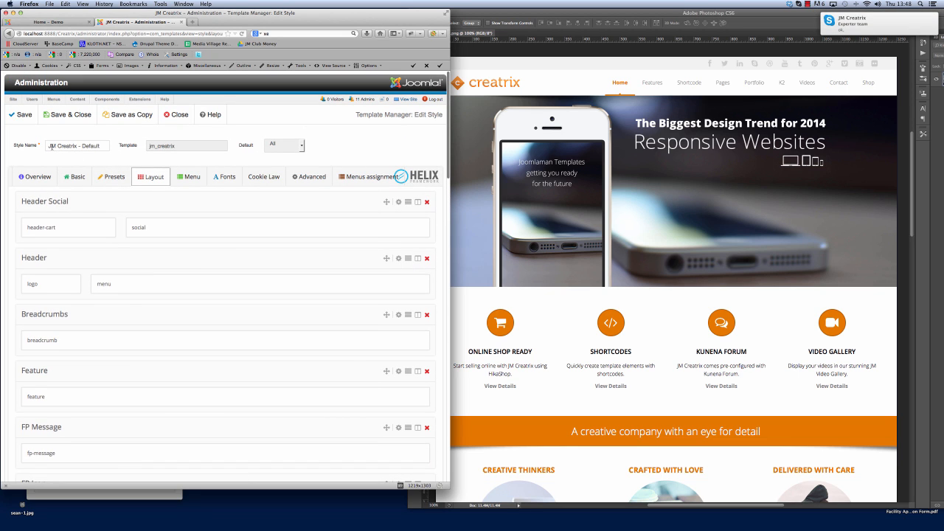
Step: Rename the style JM Creatrix - Demo, save it as a copy and close it
double_click(82, 146)
text(Demo)
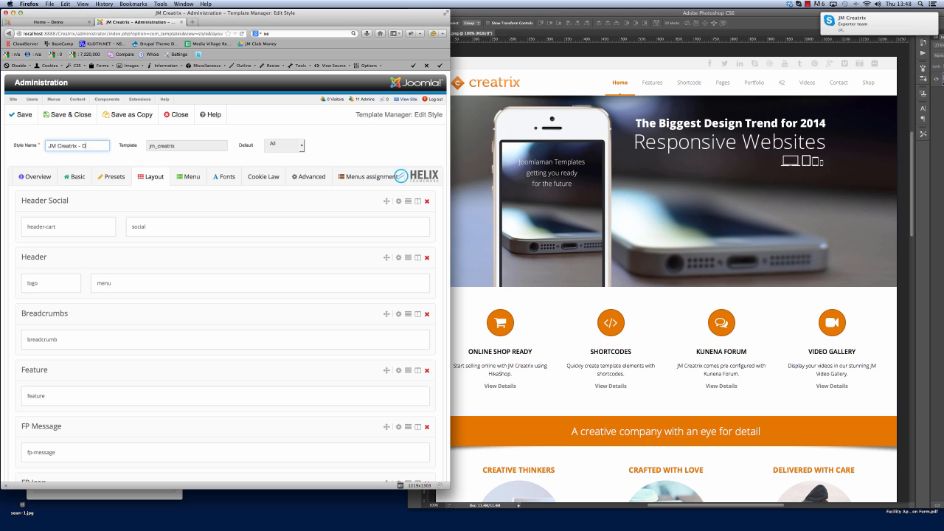
click(121, 133)
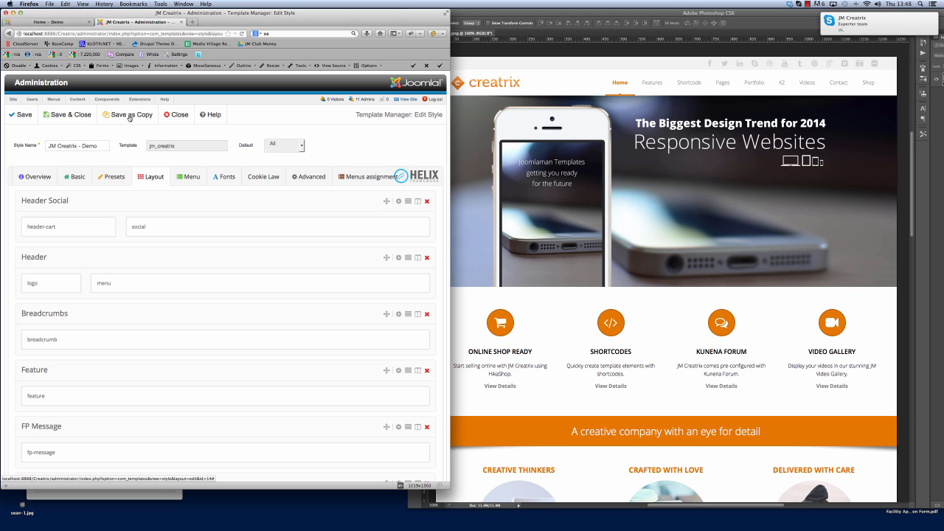
click(129, 115)
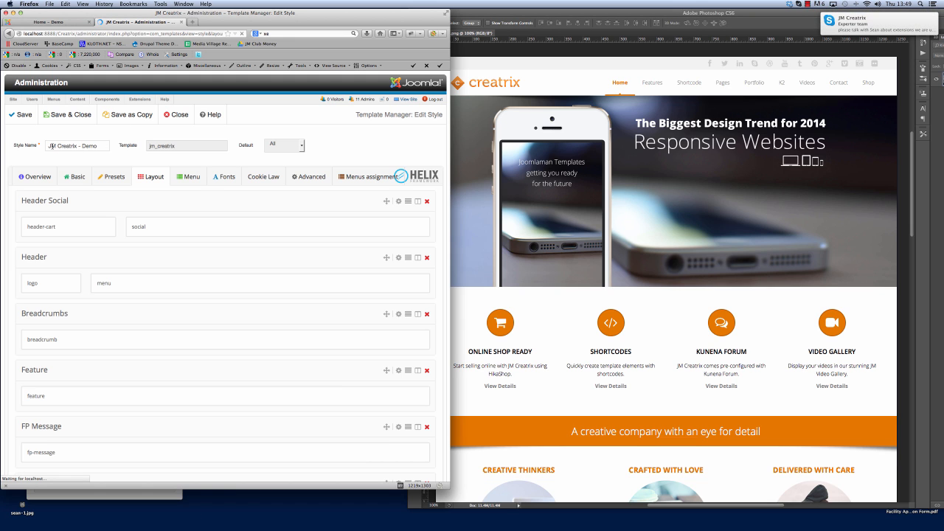
click(177, 115)
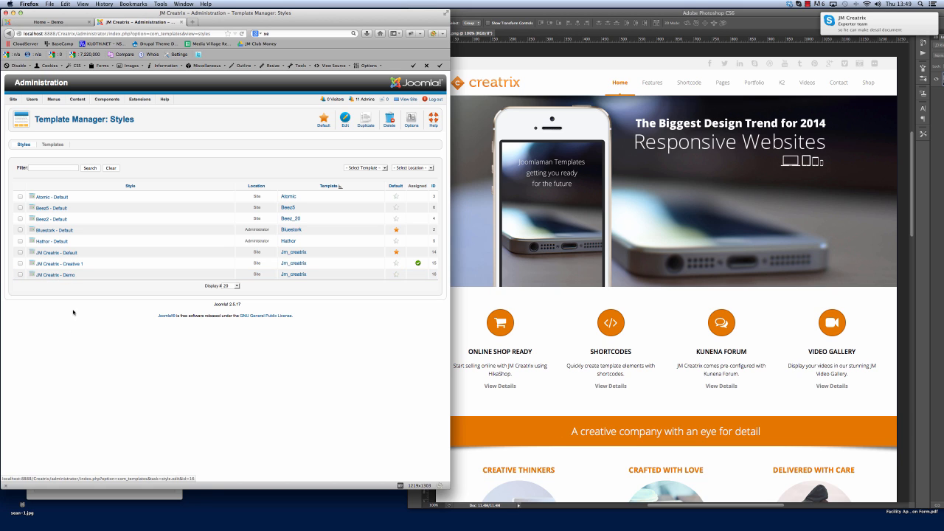
Step: Open the layout of the JM Creatrix - Demo style for editing
click(58, 279)
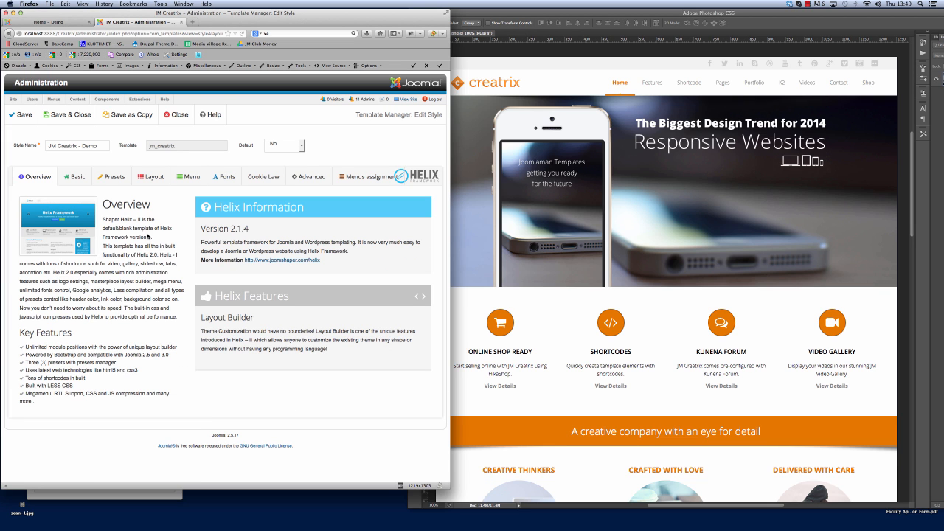
click(152, 177)
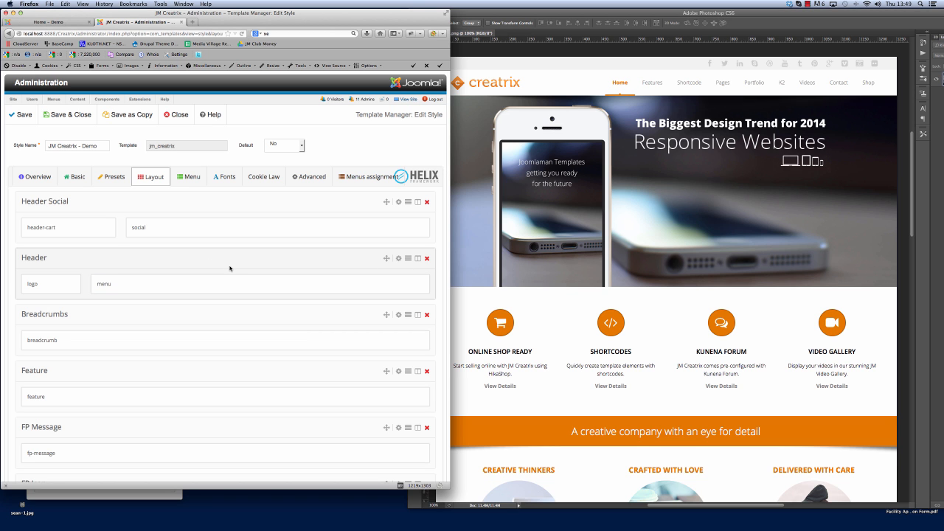
Step: Switch to the Creative 1 mockup in Photoshop and compare its sections with the rows of the JM Creatrix - Demo layout
click(576, 12)
scroll(612, 245, down, 8)
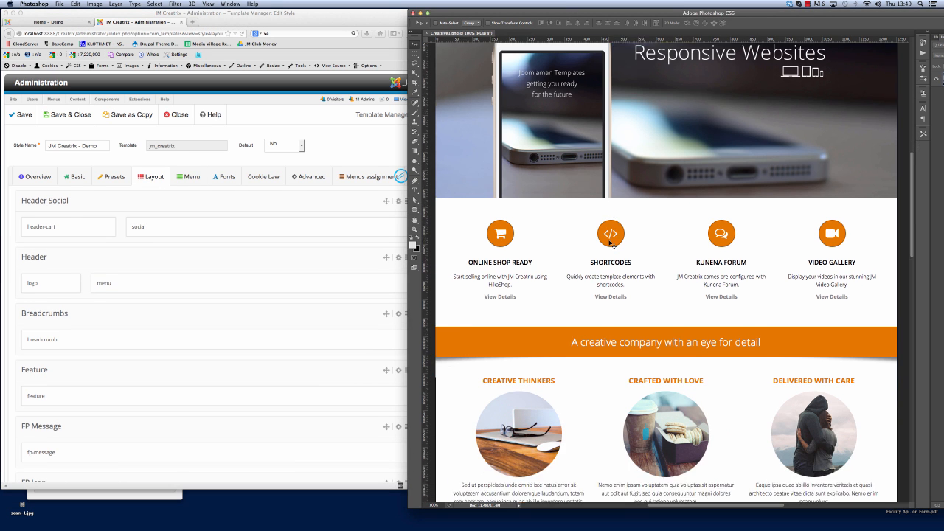
scroll(612, 245, down, 5)
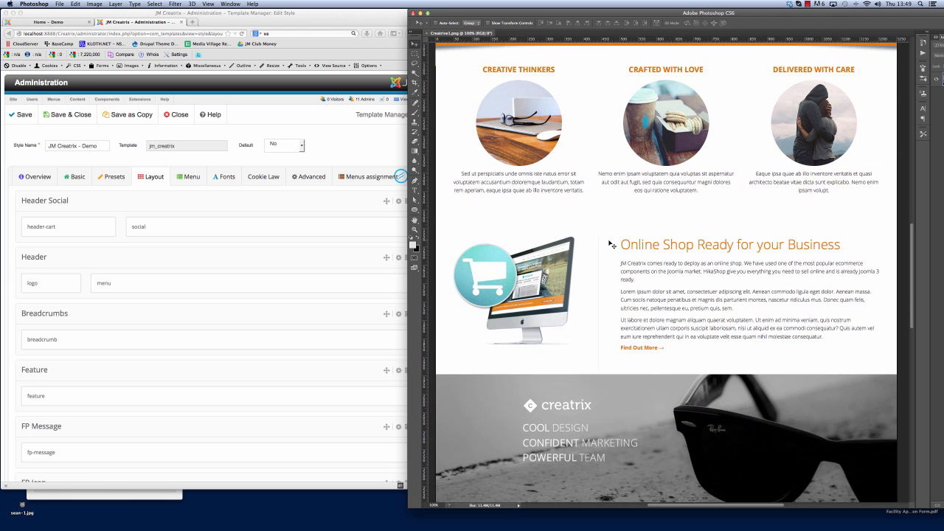
scroll(611, 244, down, 2)
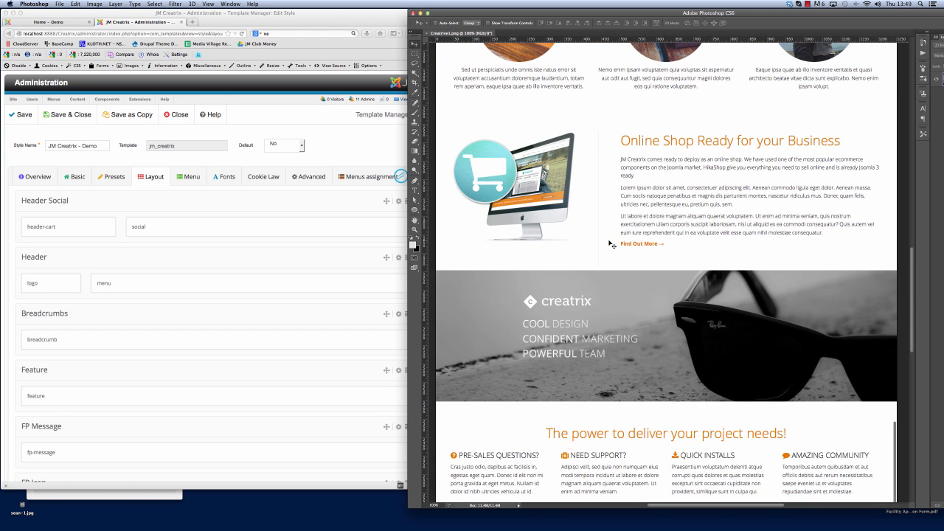
scroll(611, 245, up, 15)
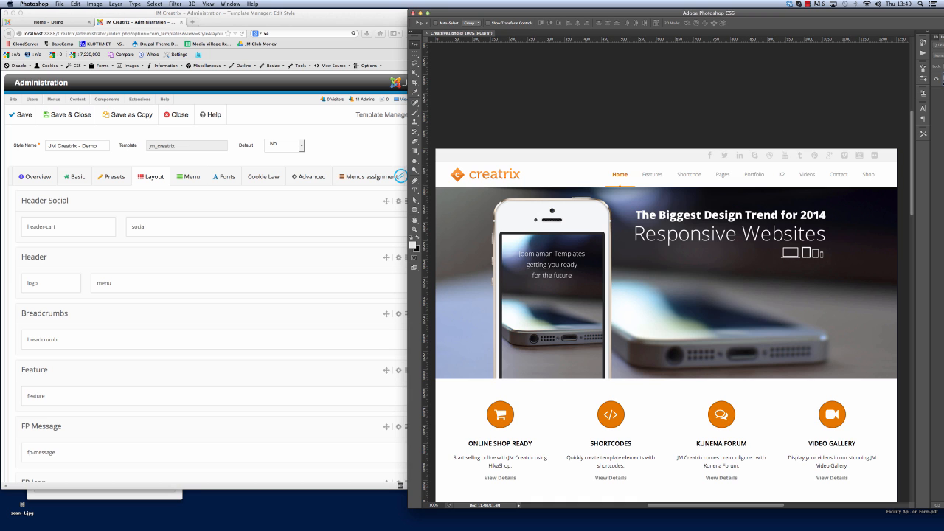
click(324, 204)
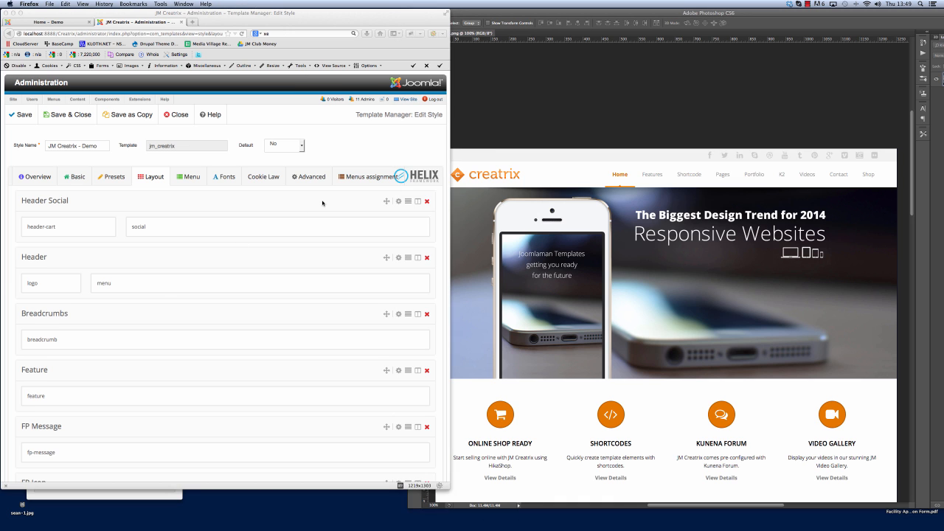
scroll(181, 301, down, 5)
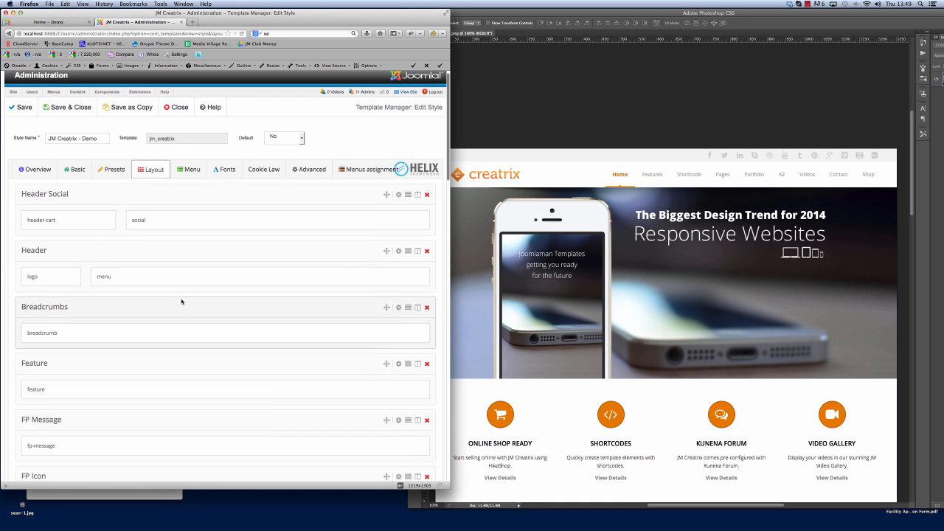
scroll(182, 301, down, 5)
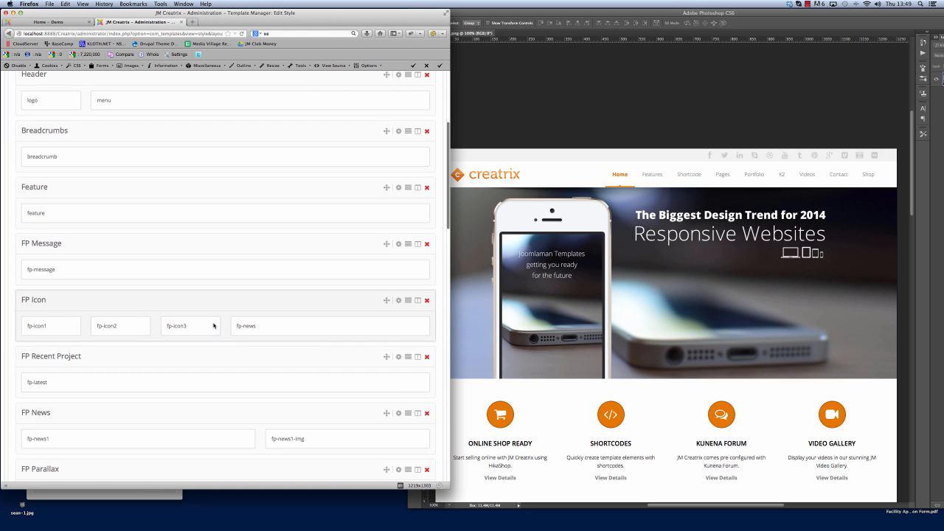
click(679, 290)
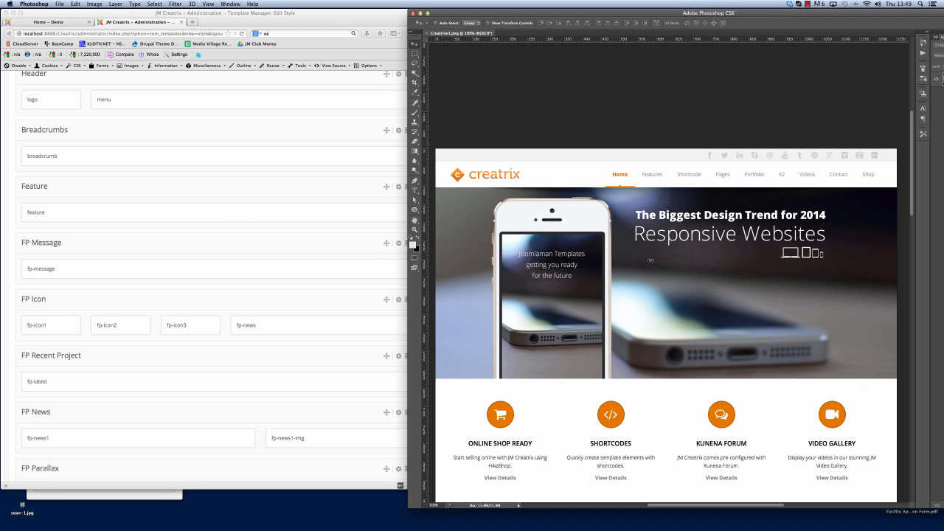
Step: Delete the Breadcrumbs row from the JM Creatrix - Demo layout and confirm its removal
scroll(253, 208, up, 5)
click(236, 228)
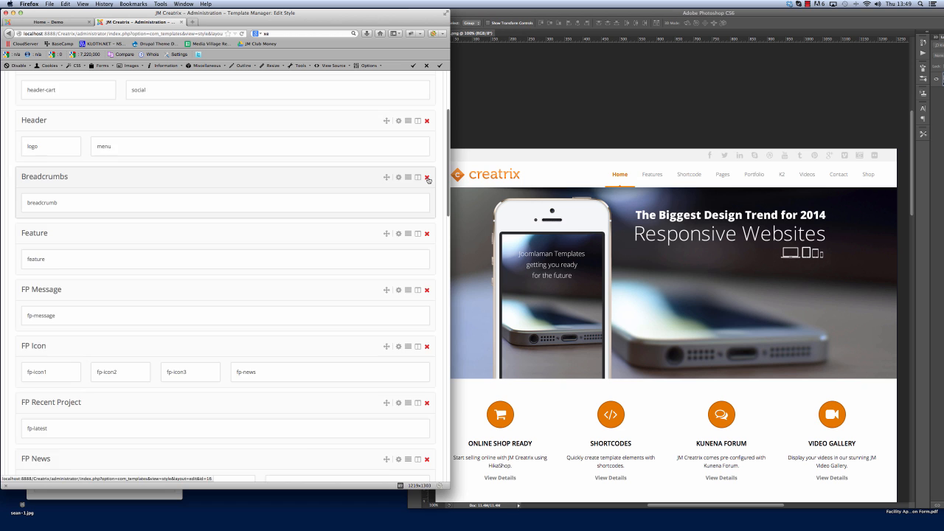
click(427, 179)
click(248, 236)
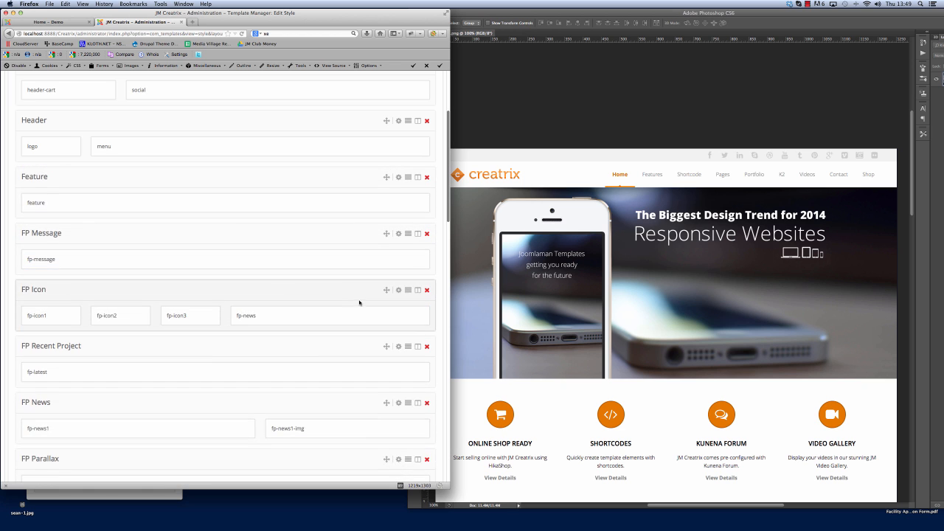
Step: Examine the remaining layout rows from Header Social to Our Service against the Creative 1 mockup
scroll(360, 302, up, 3)
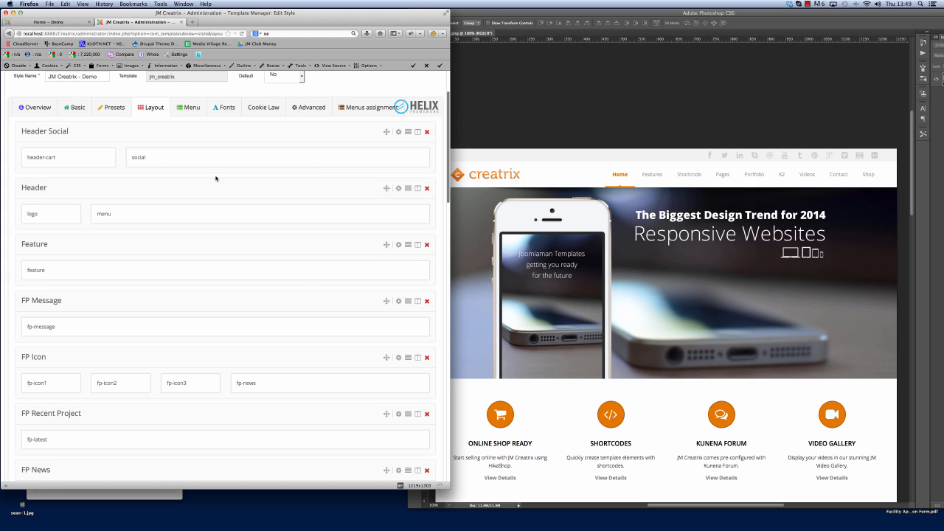
click(627, 171)
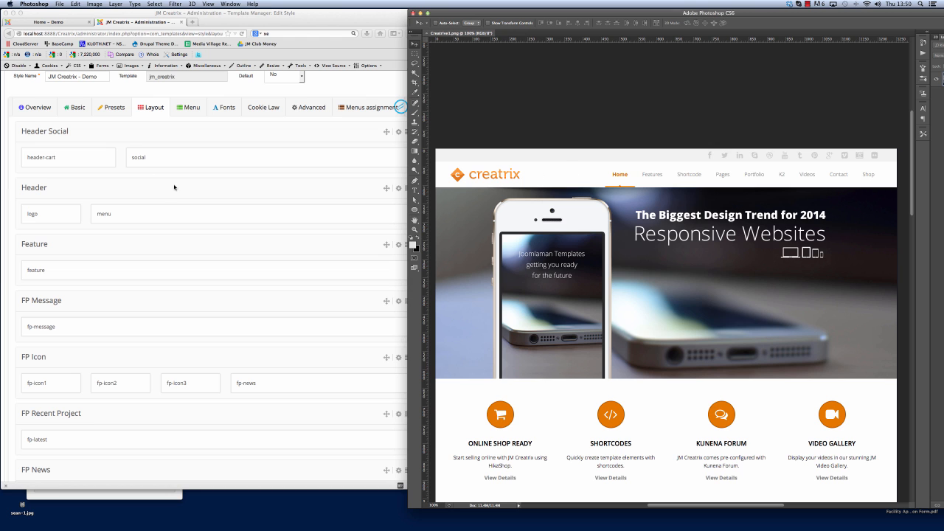
scroll(201, 188, down, 4)
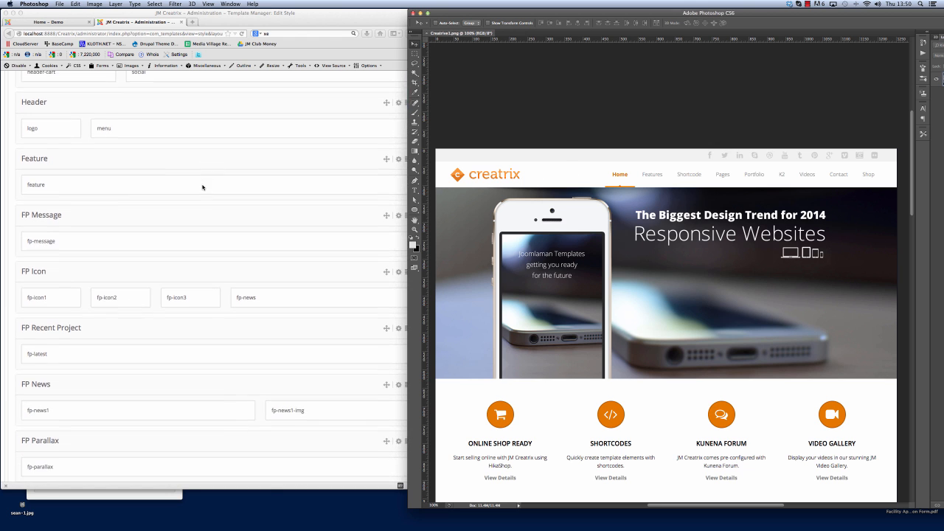
scroll(189, 203, down, 2)
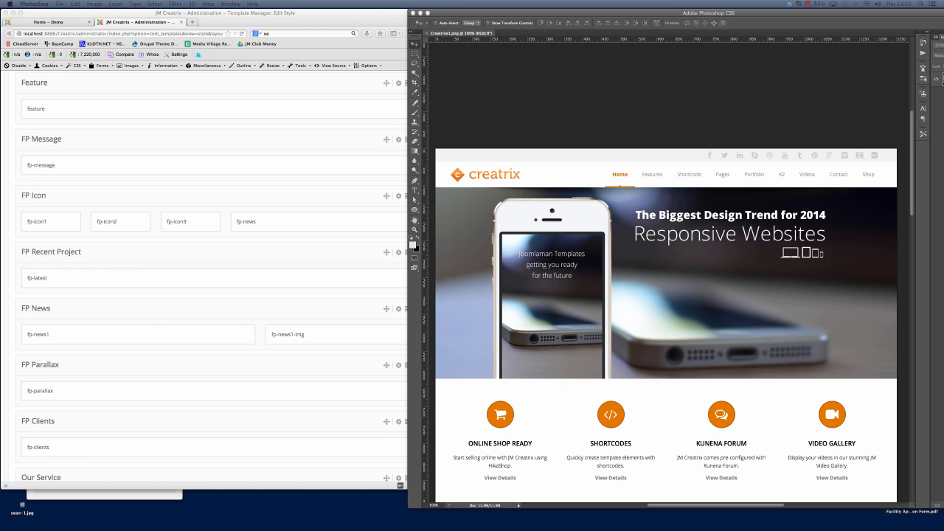
click(179, 271)
scroll(199, 320, down, 2)
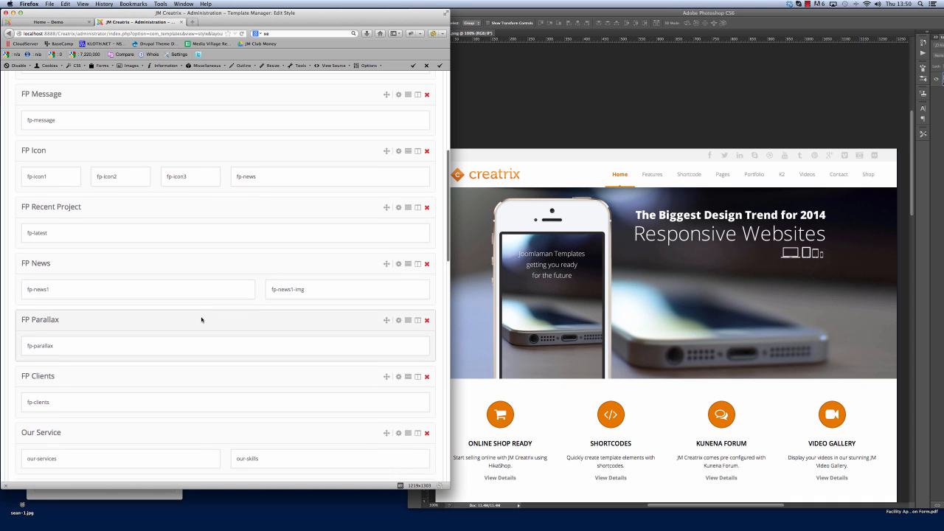
scroll(201, 319, down, 3)
Step: Save and close the JM Creatrix - Demo style
scroll(248, 275, up, 10)
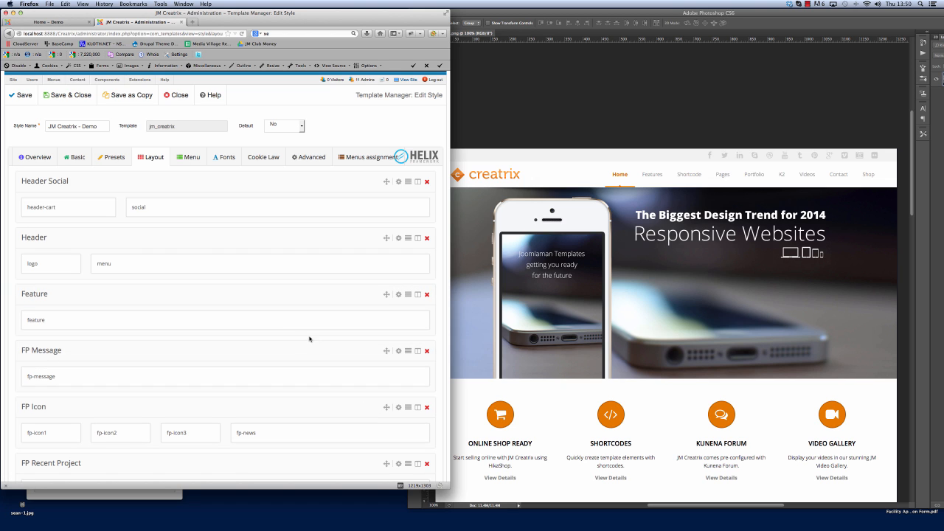
scroll(297, 326, up, 1)
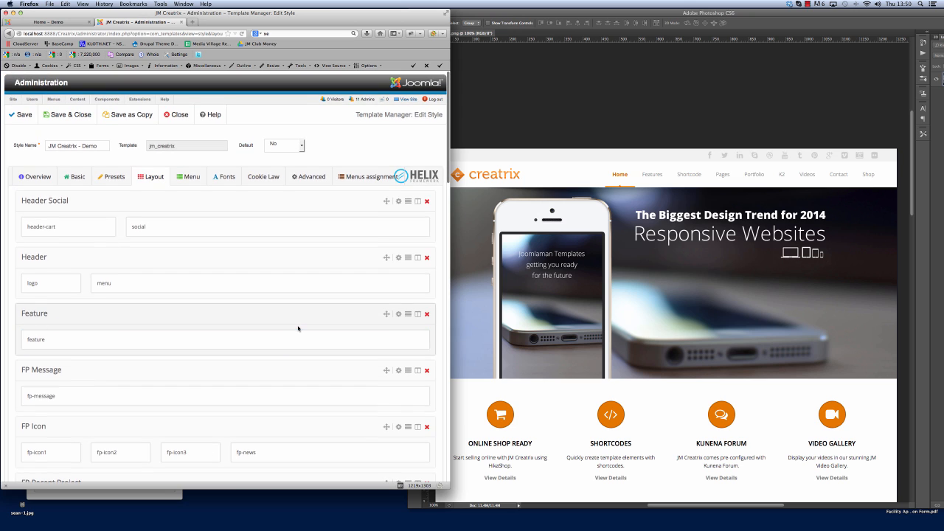
click(74, 117)
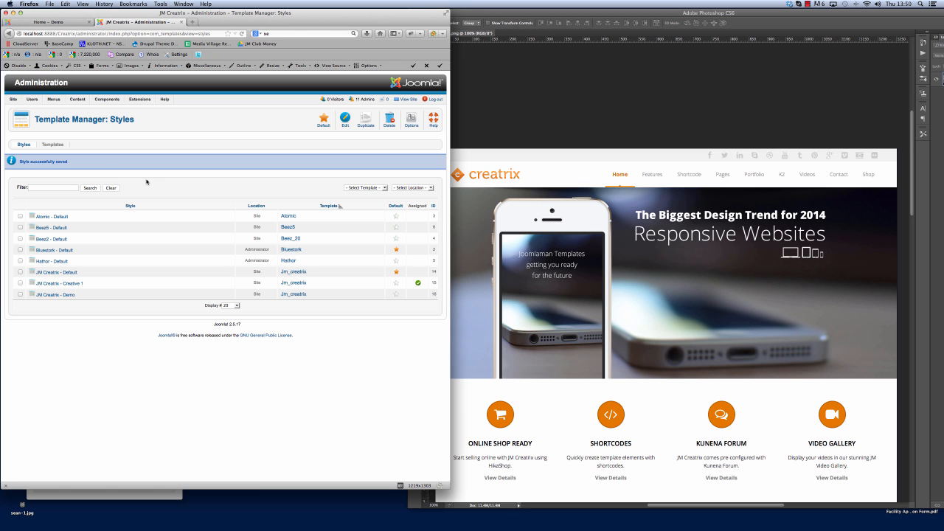
Step: Assign the JM Creatrix - Demo template style to the Home - Demo item of the Main Menu, then save and close it
mouse_move(54, 99)
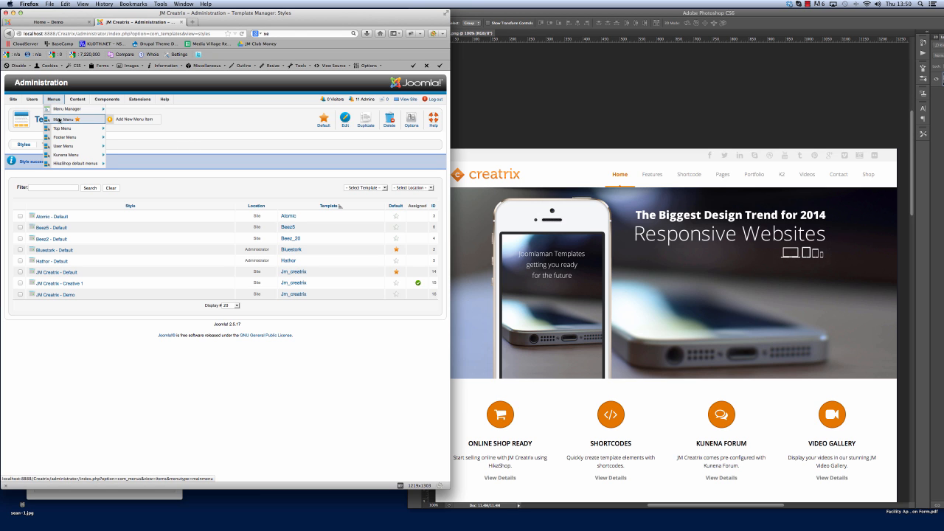
click(60, 119)
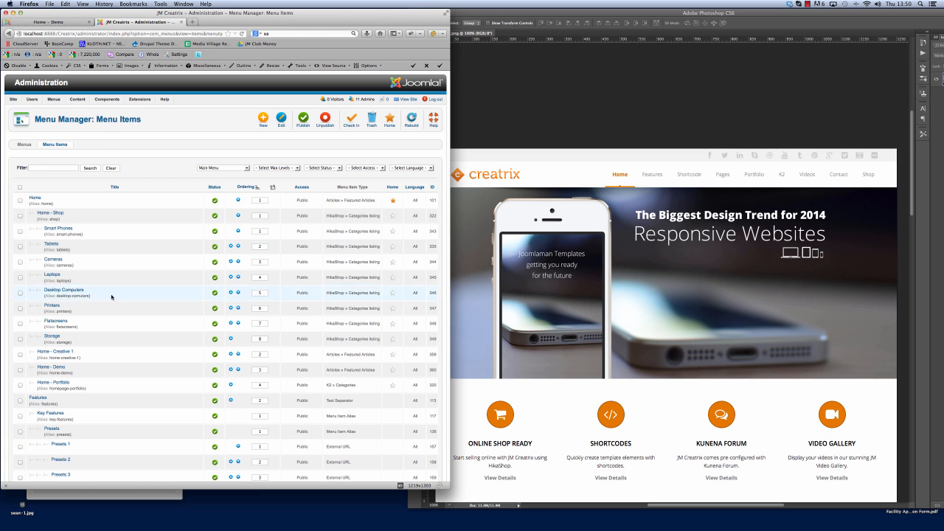
click(49, 370)
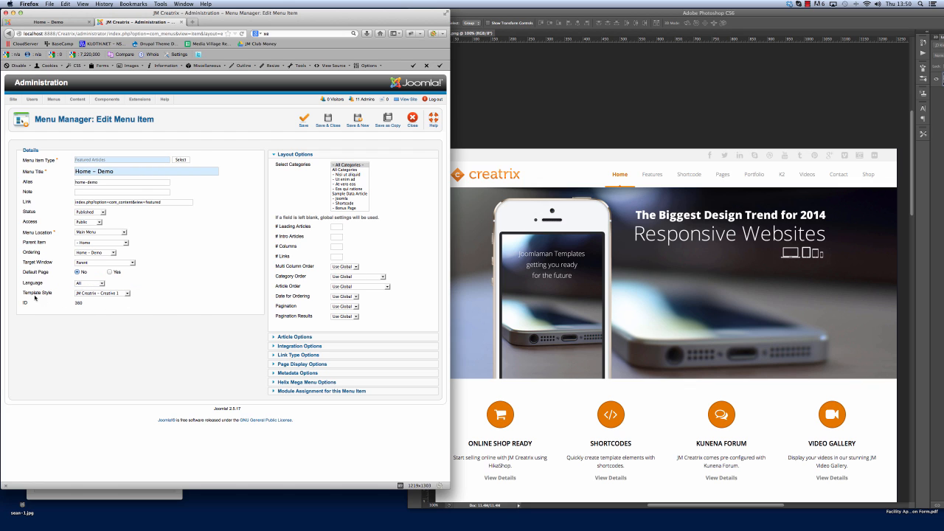
click(88, 294)
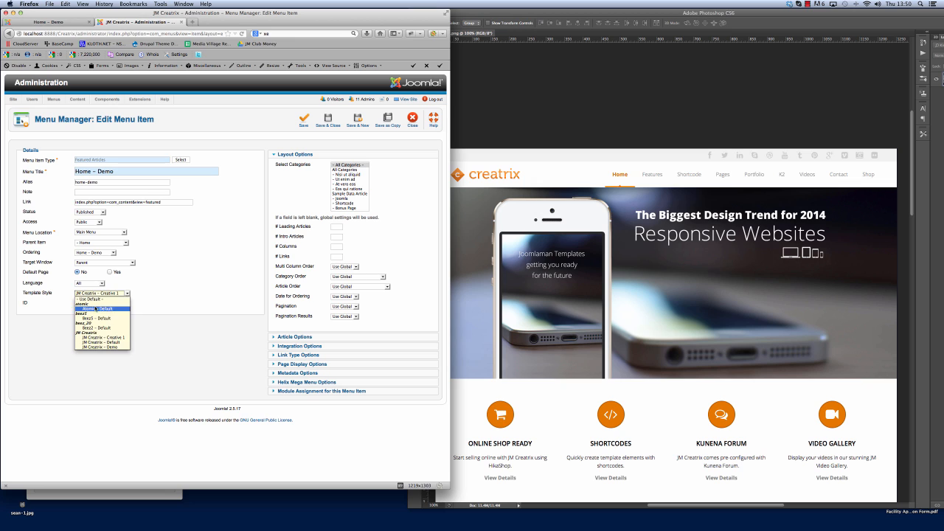
click(96, 347)
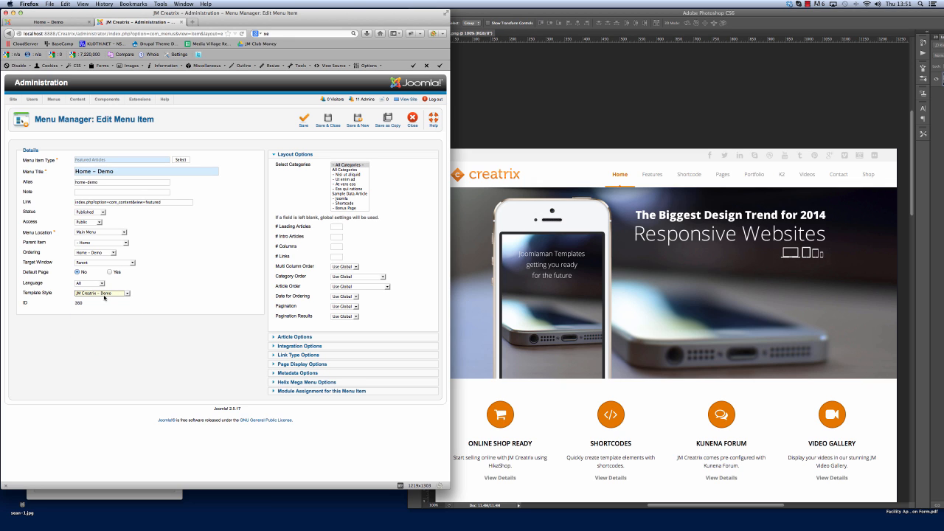
click(166, 297)
click(329, 120)
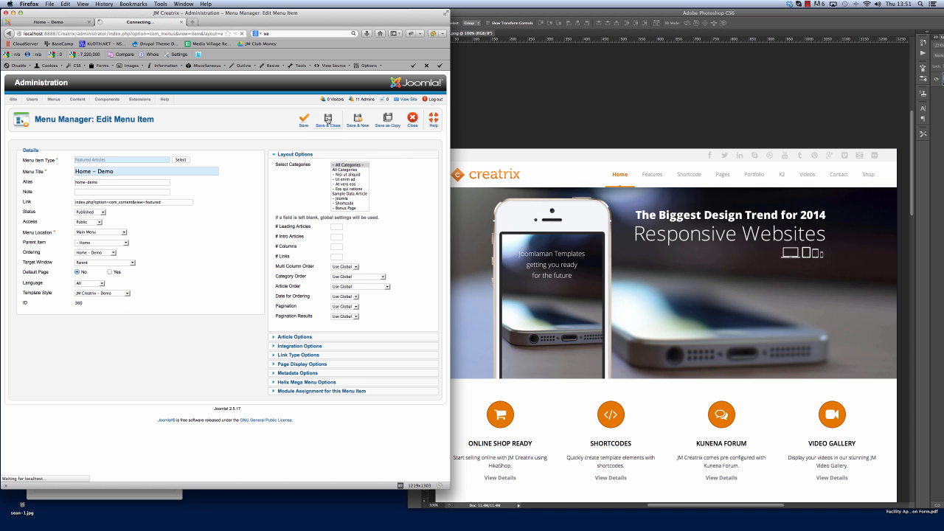
Step: Load the Home - Demo page on the site again and compare its header area with the Creative 1 mockup
click(48, 21)
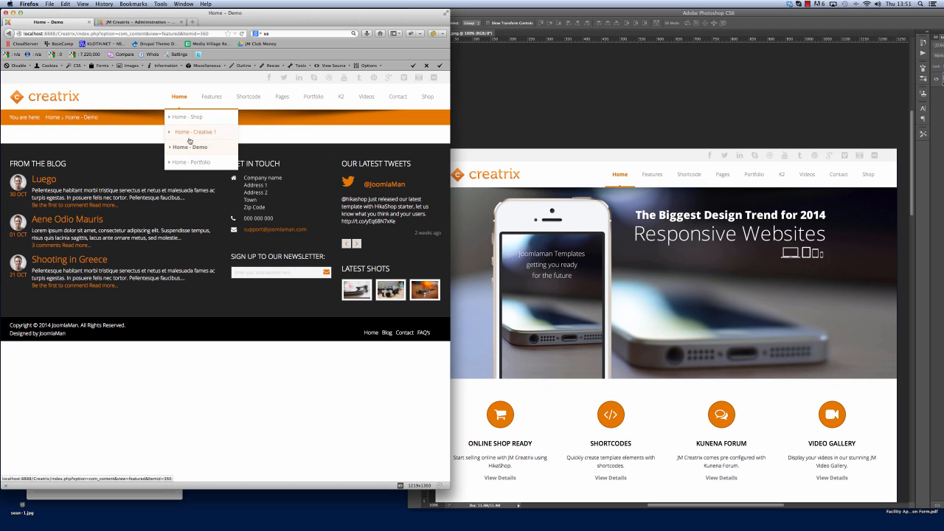
click(188, 147)
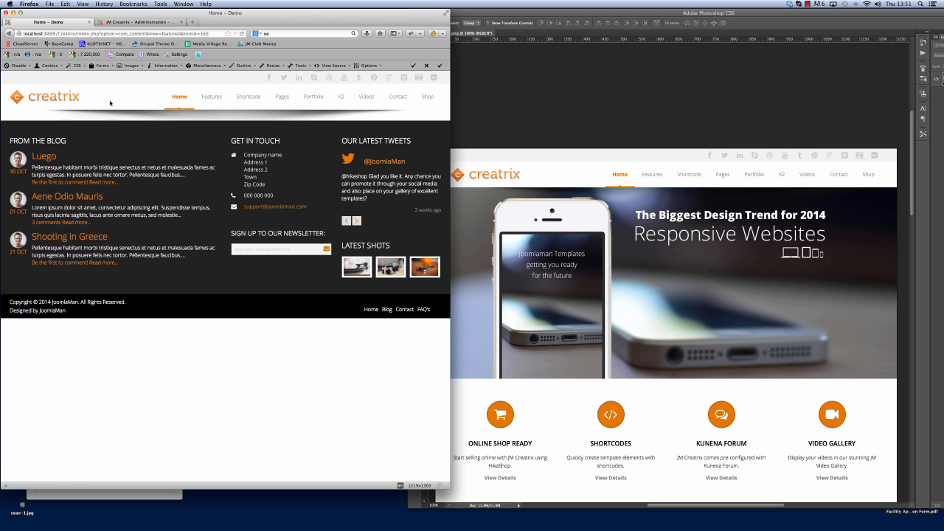
click(693, 180)
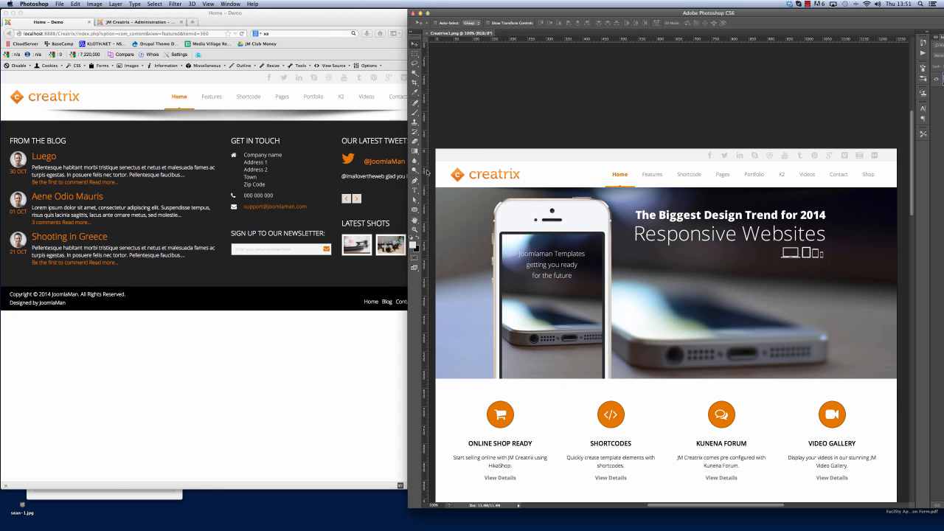
Step: Return the browser to the administration and review the sections of the Creative 1 mockup in Photoshop, from the header to the footer
click(138, 23)
click(728, 267)
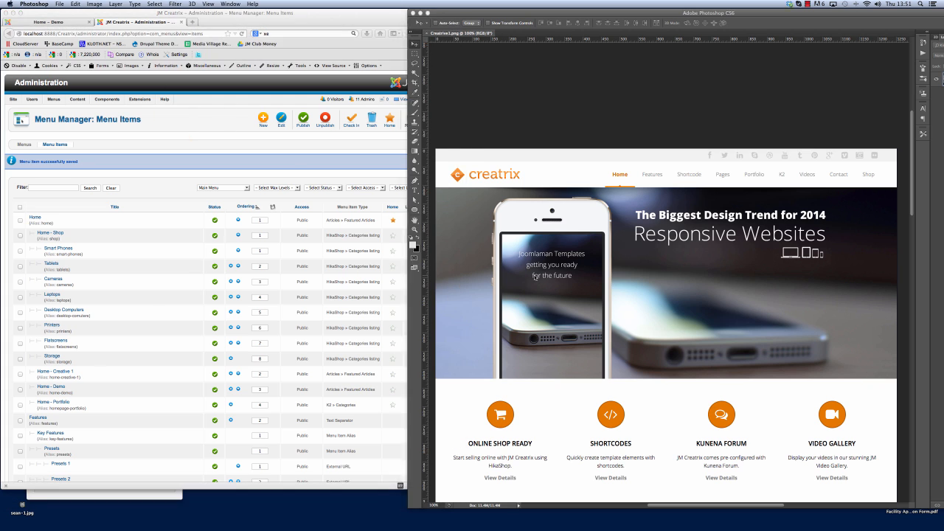
scroll(728, 266, down, 5)
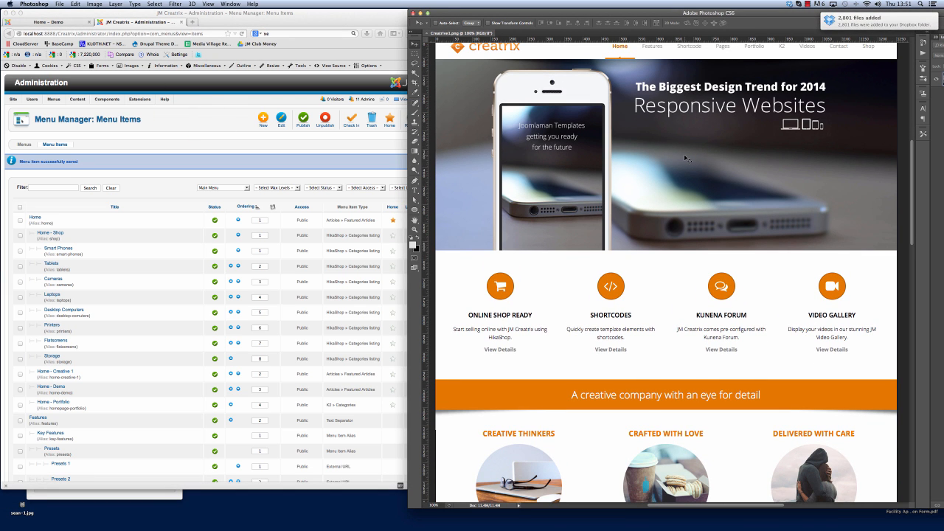
scroll(685, 158, down, 5)
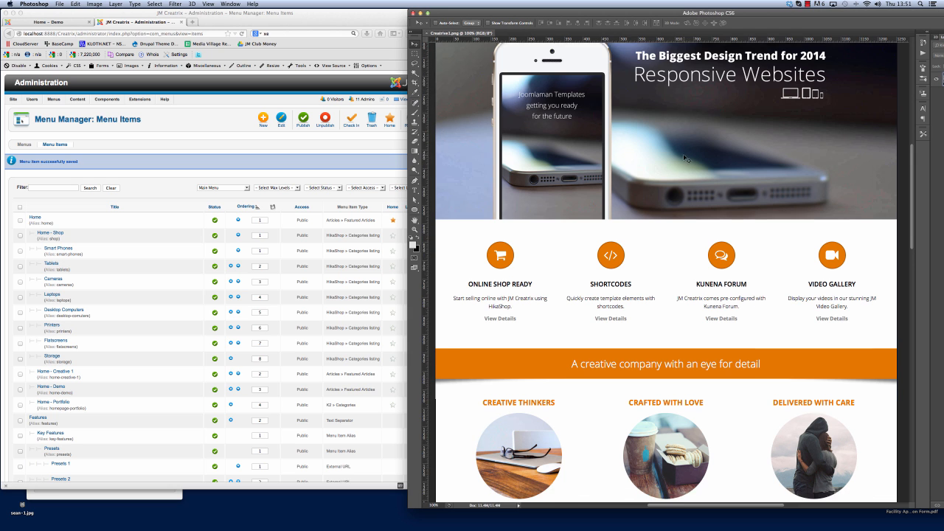
scroll(685, 157, down, 5)
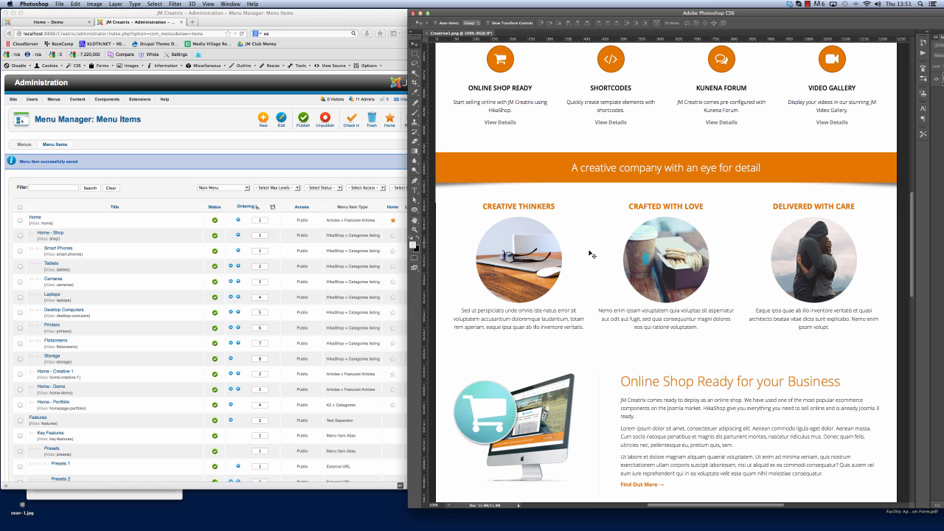
scroll(727, 274, down, 5)
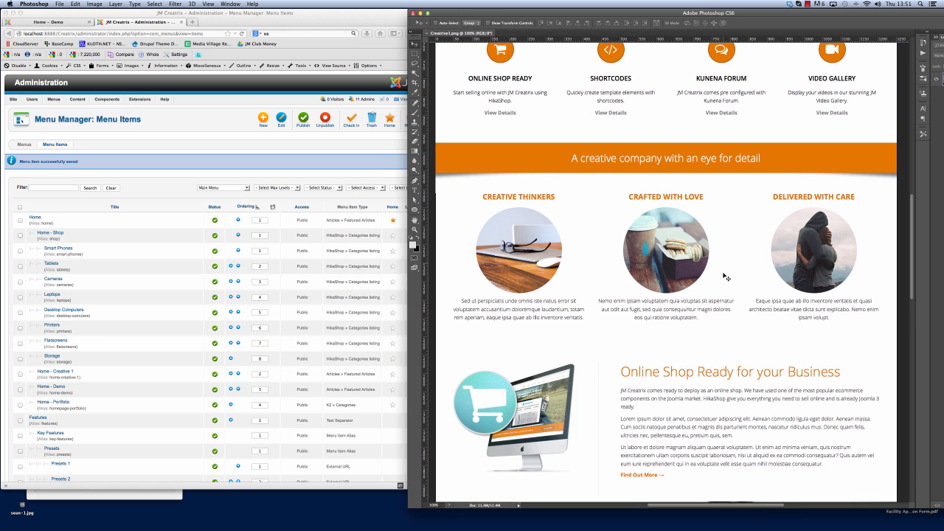
scroll(726, 273, down, 2)
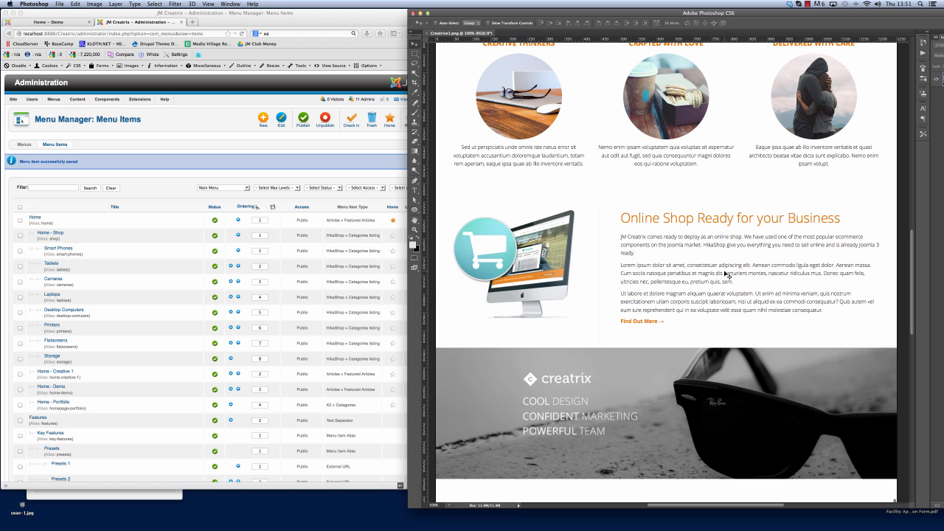
scroll(719, 275, down, 9)
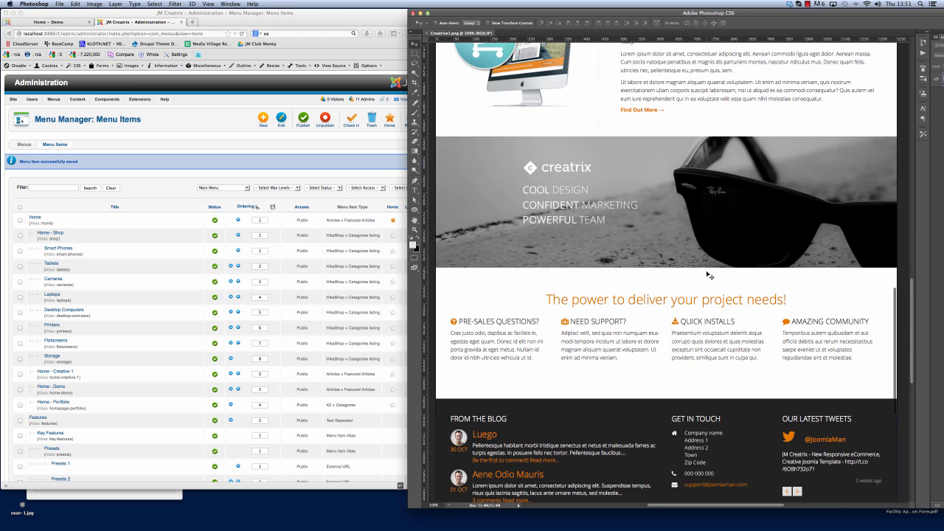
scroll(707, 274, up, 20)
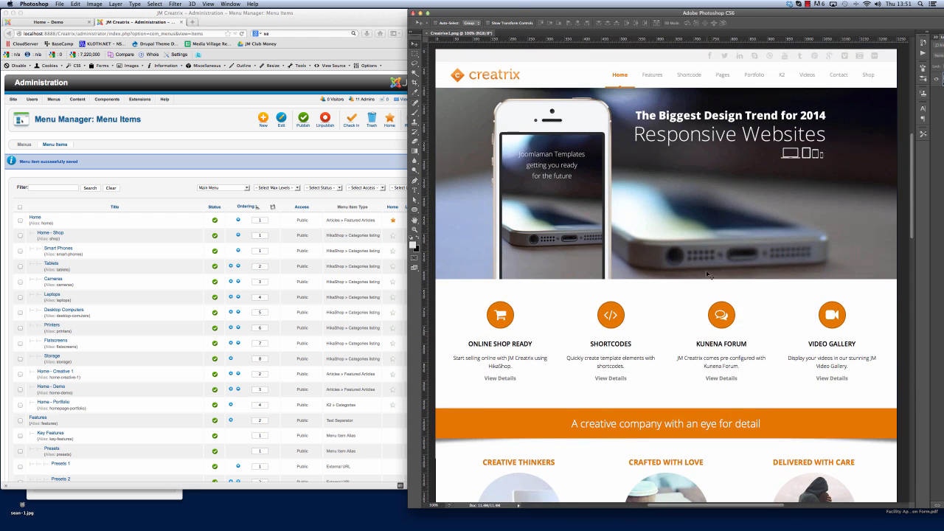
Step: Switch back to the browser, open the Module Manager and display all modules on one page
click(194, 137)
mouse_move(139, 99)
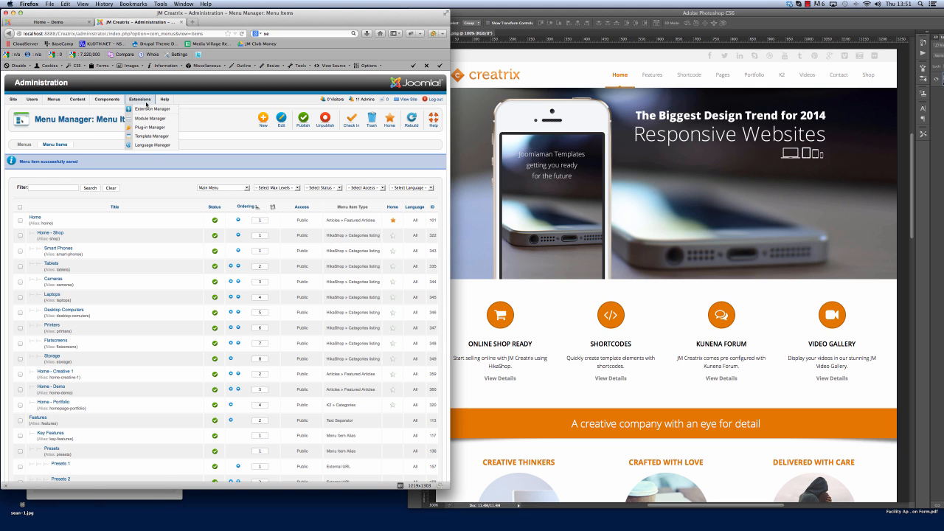
click(146, 119)
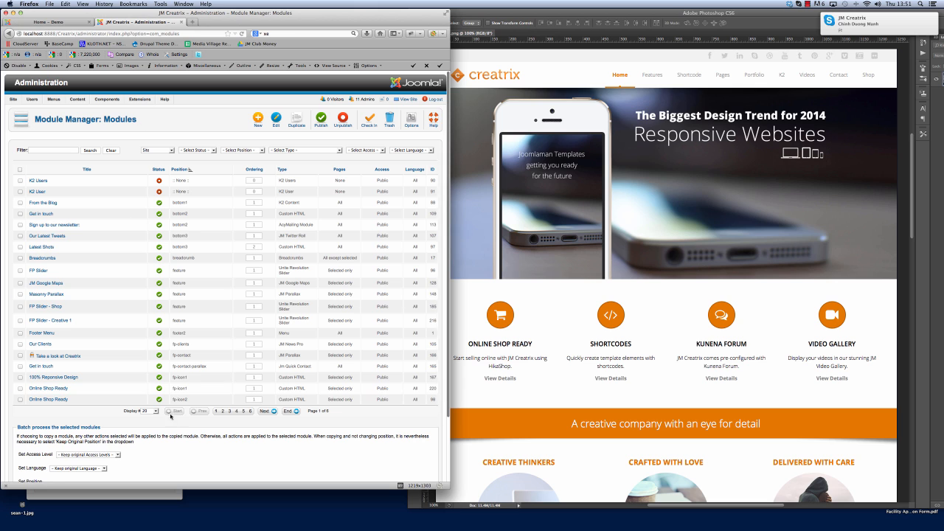
click(153, 411)
click(145, 455)
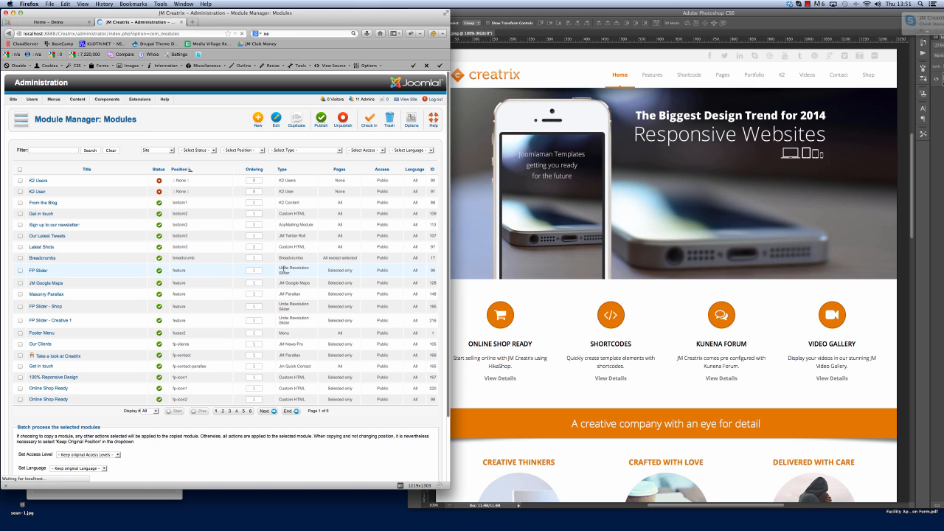
Step: Open the FP Slider - Creative 1 module for the mockup's slideshow area and change its title to FP Slider - Creative Demo
click(463, 277)
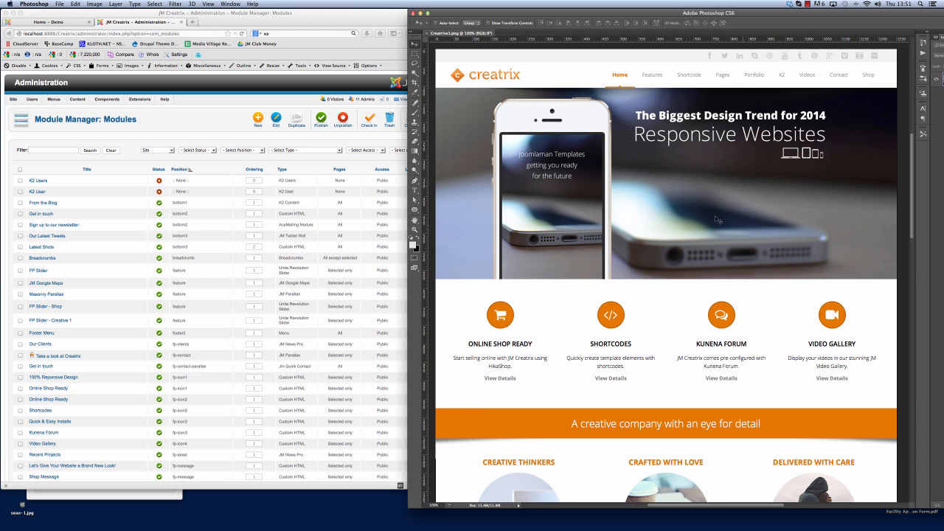
click(249, 89)
scroll(199, 221, down, 2)
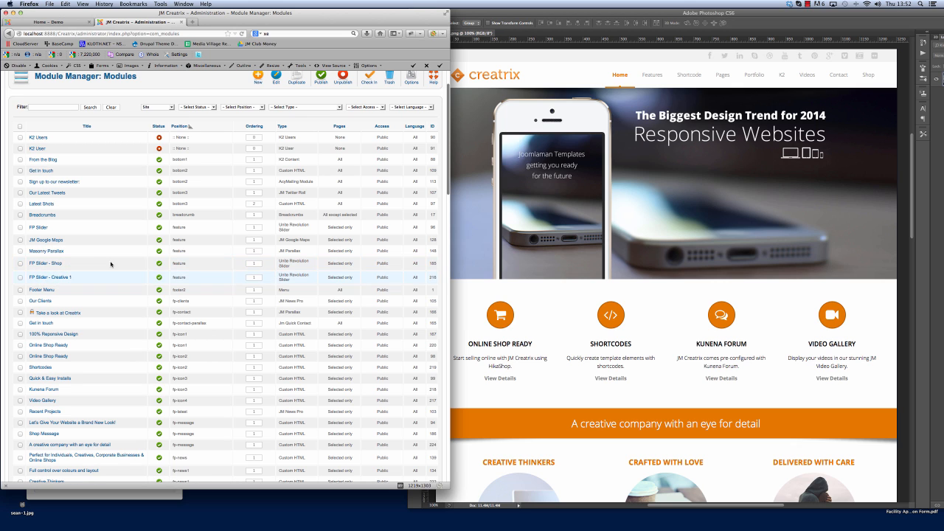
click(50, 278)
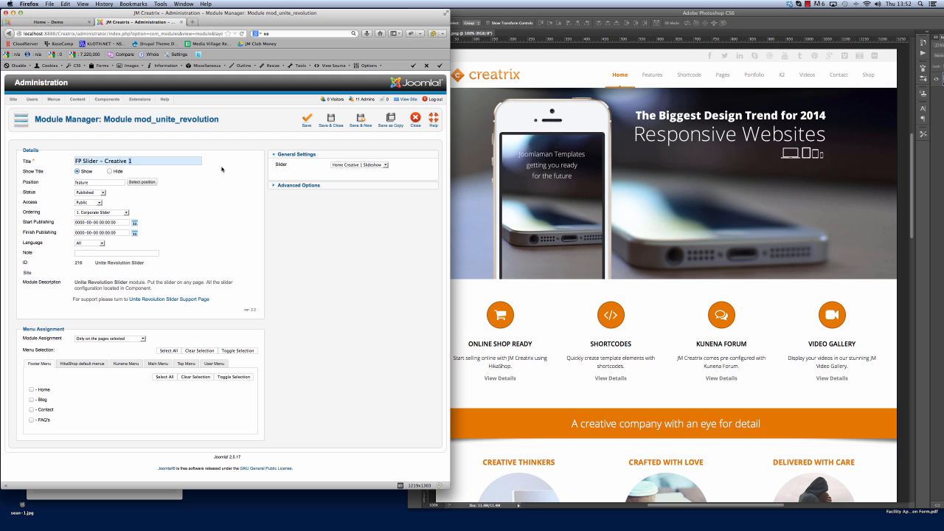
key(BackSpace)
text(Demo)
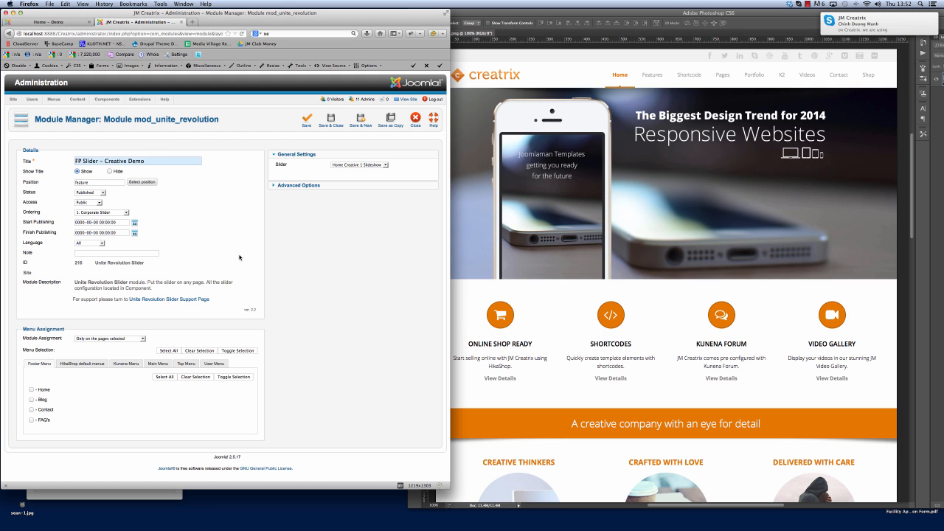
Step: Replace the Home - Creative 1 assignment in the Main Menu with Home - Demo, then save the slider module as a copy and close it
click(159, 364)
scroll(152, 376, down, 5)
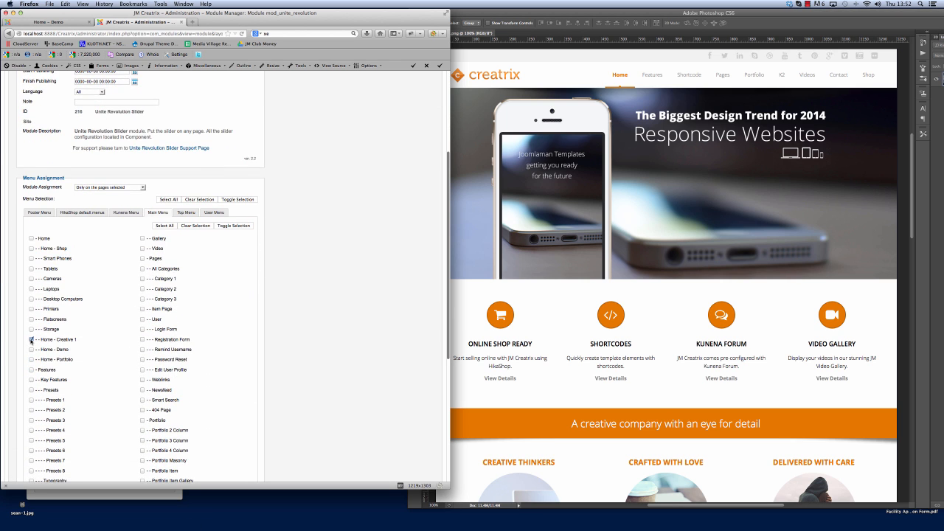
click(31, 340)
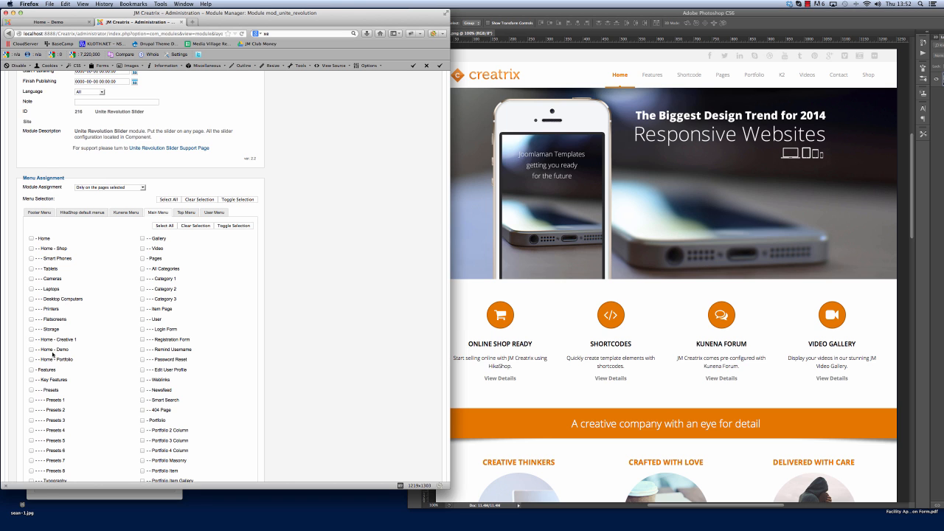
scroll(380, 320, up, 5)
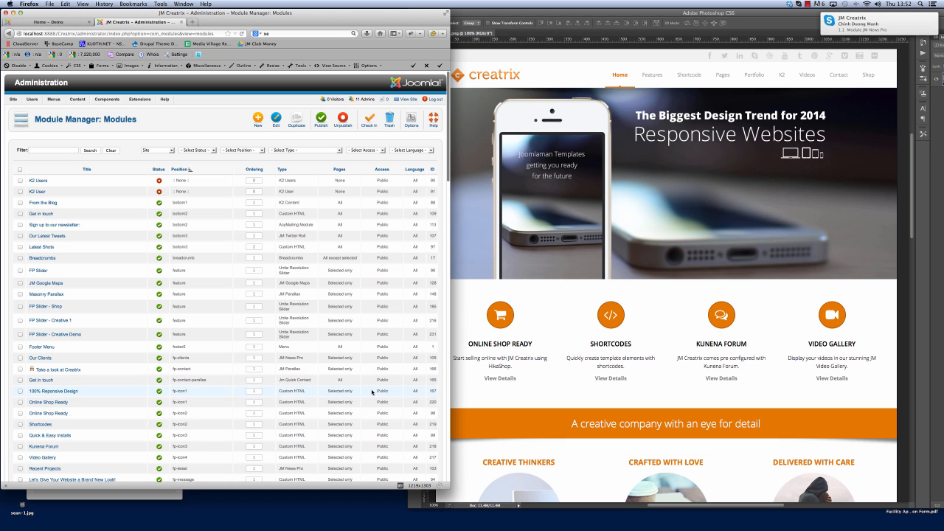
Step: Reload the Home - Demo page on the site and compare its slider and the area below it with the mockup
click(74, 23)
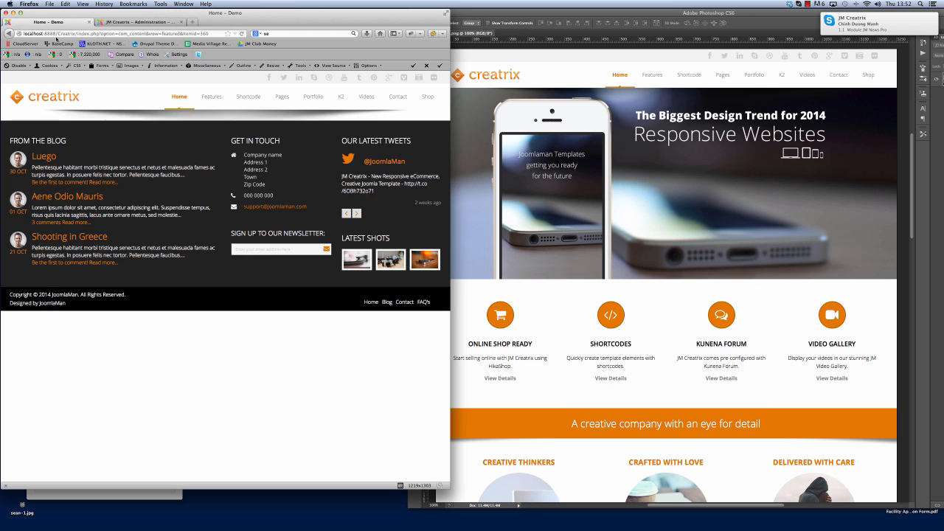
click(243, 33)
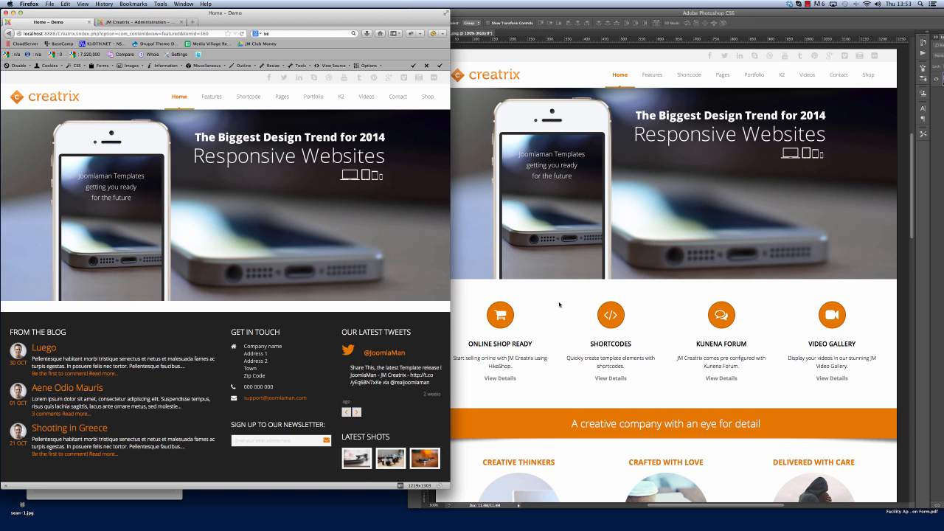
scroll(566, 304, down, 2)
scroll(566, 304, down, 5)
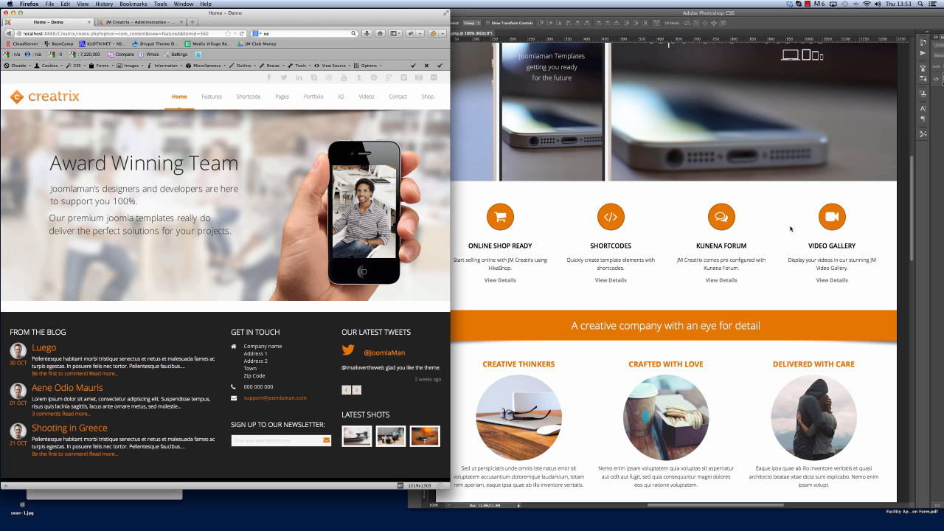
Step: Return to the administration and open the layout settings of the JM Creatrix - Demo template style
click(129, 23)
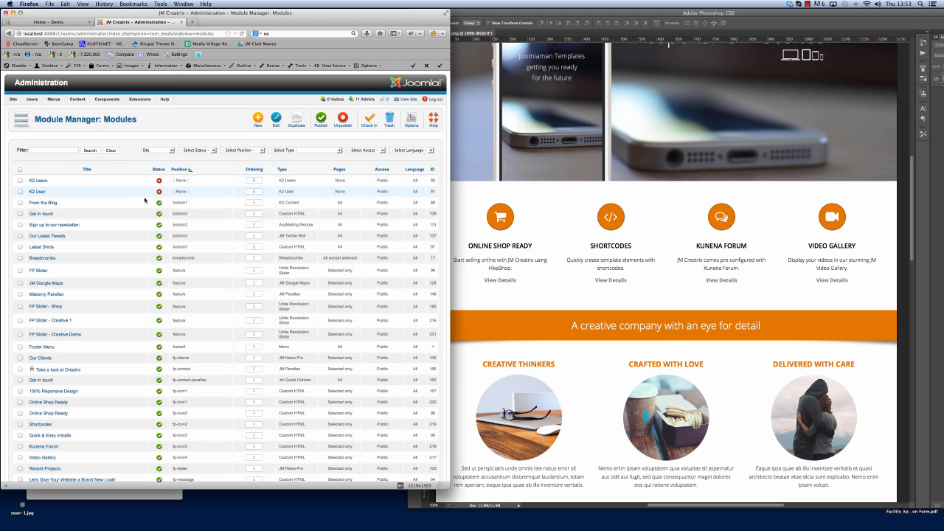
mouse_move(139, 99)
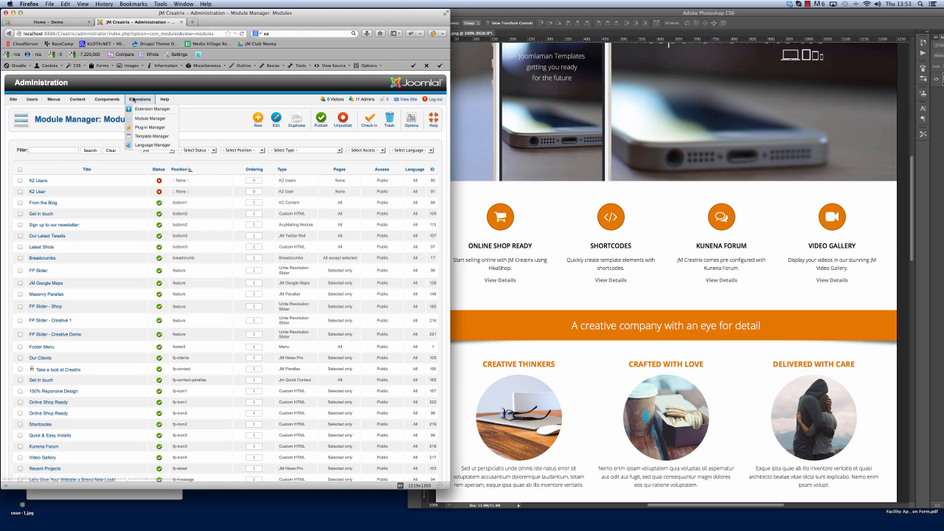
click(146, 137)
click(488, 214)
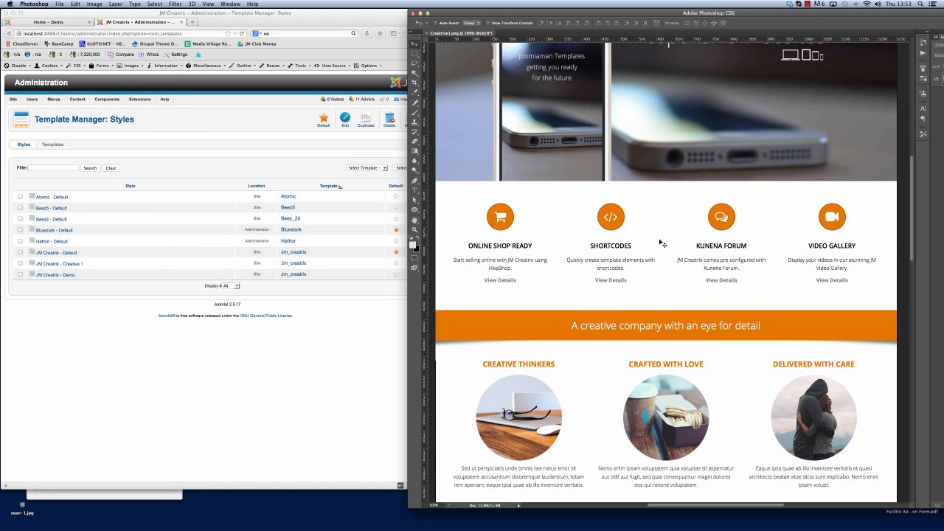
click(205, 170)
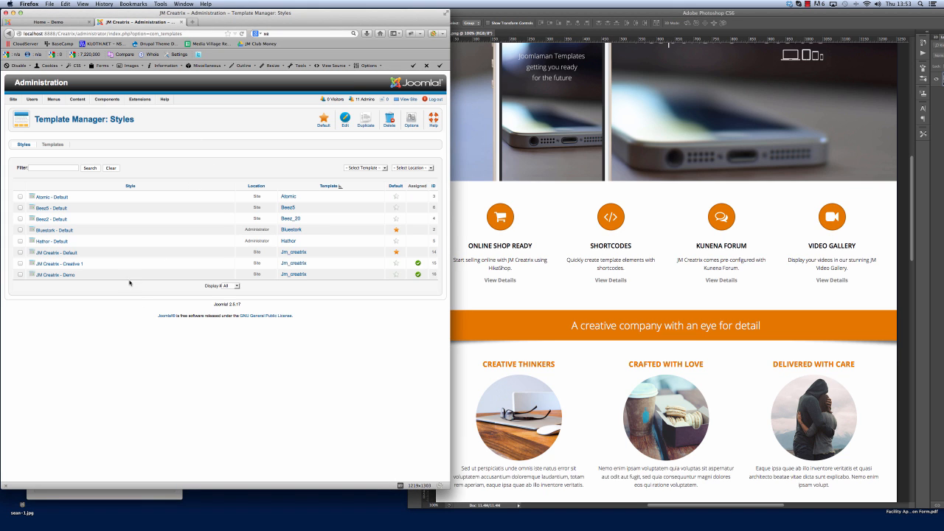
click(56, 275)
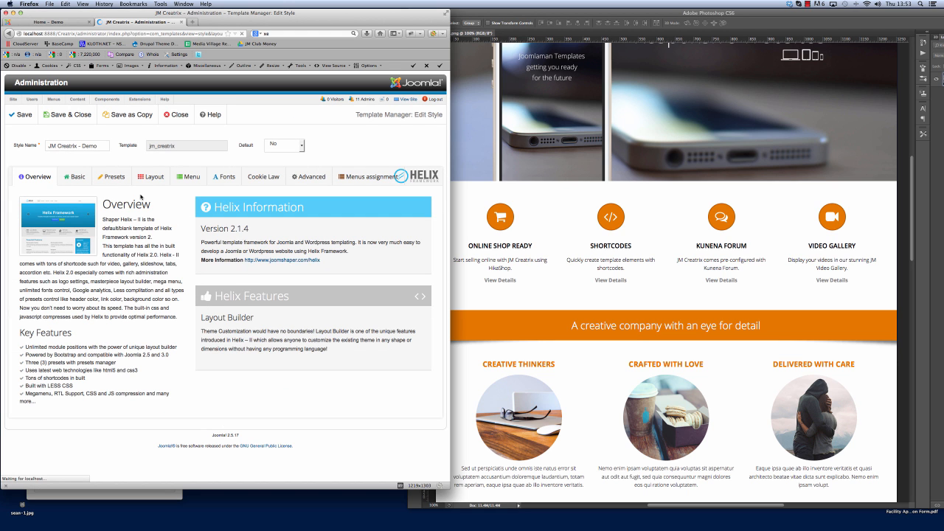
click(150, 177)
Step: Move the FP Icon row directly above the FP Message row in the layout, then save and close the style
scroll(294, 284, down, 2)
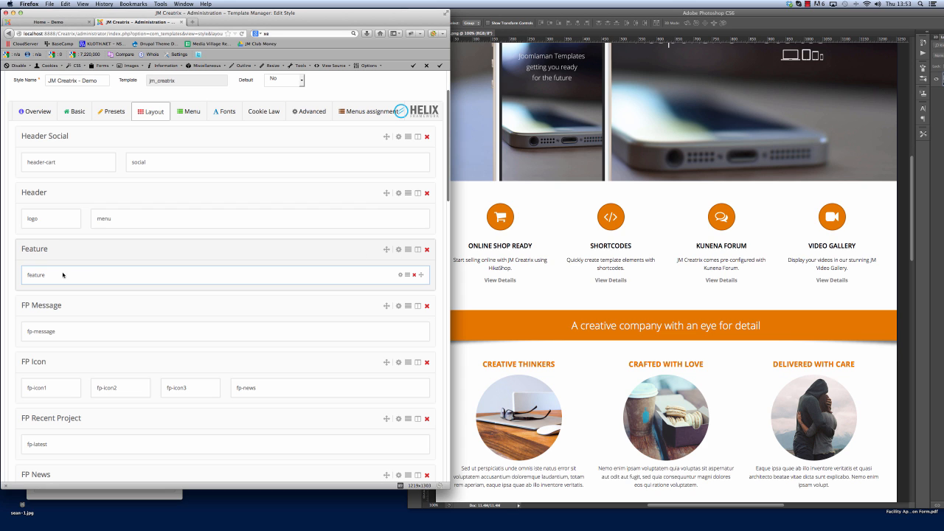
scroll(184, 279, down, 1)
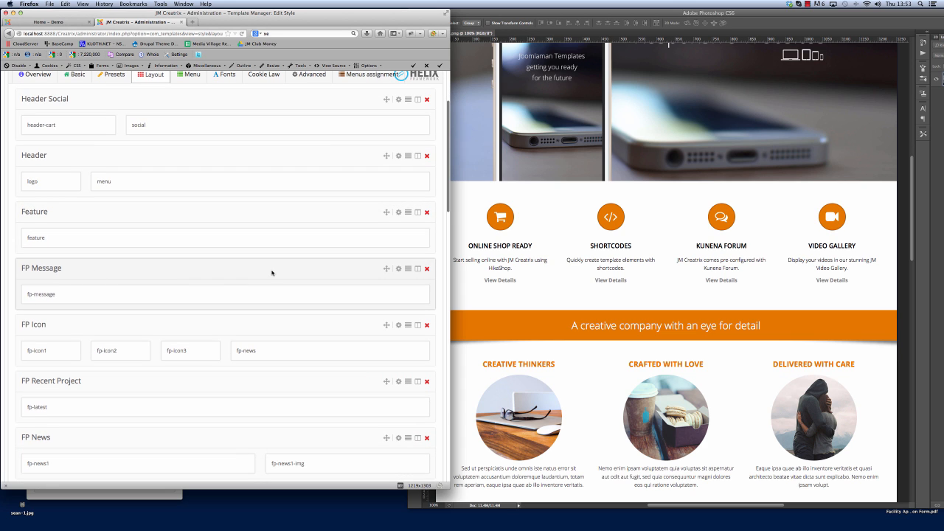
click(559, 285)
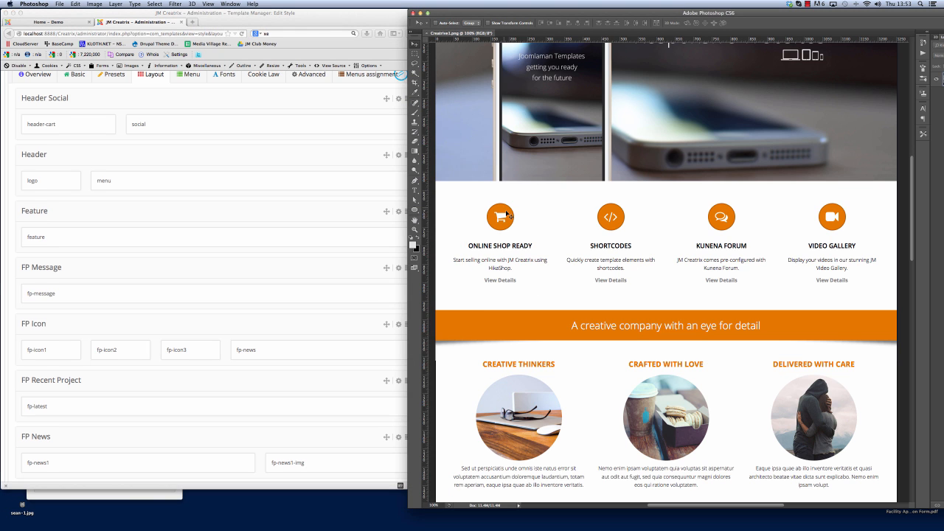
click(106, 322)
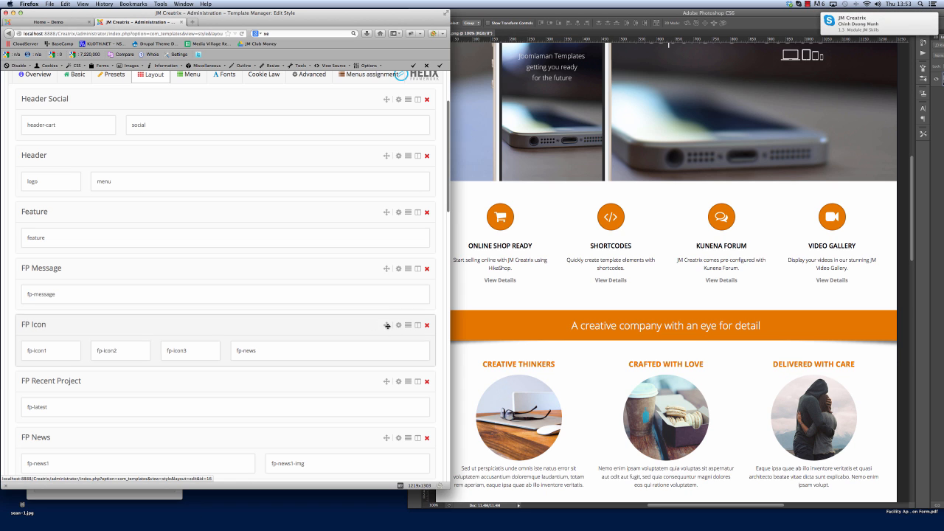
drag(387, 325, 385, 267)
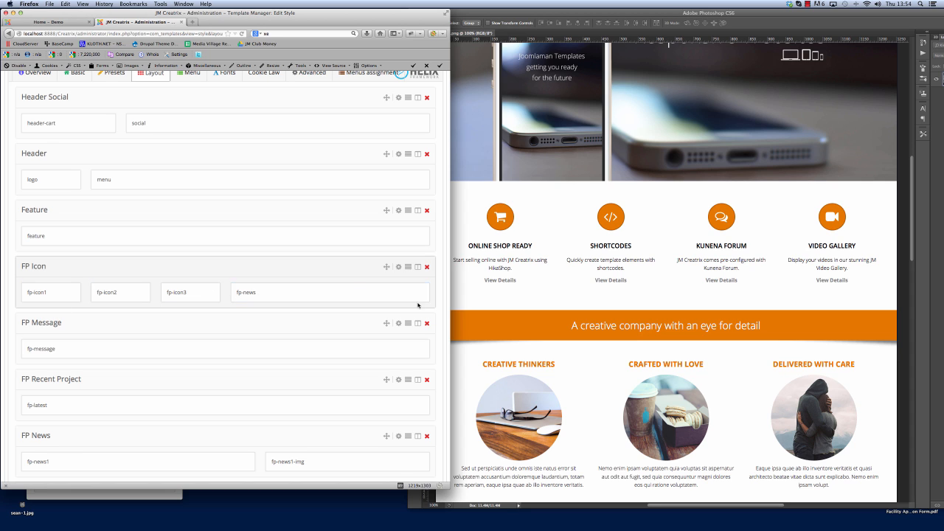
scroll(302, 266, down, 1)
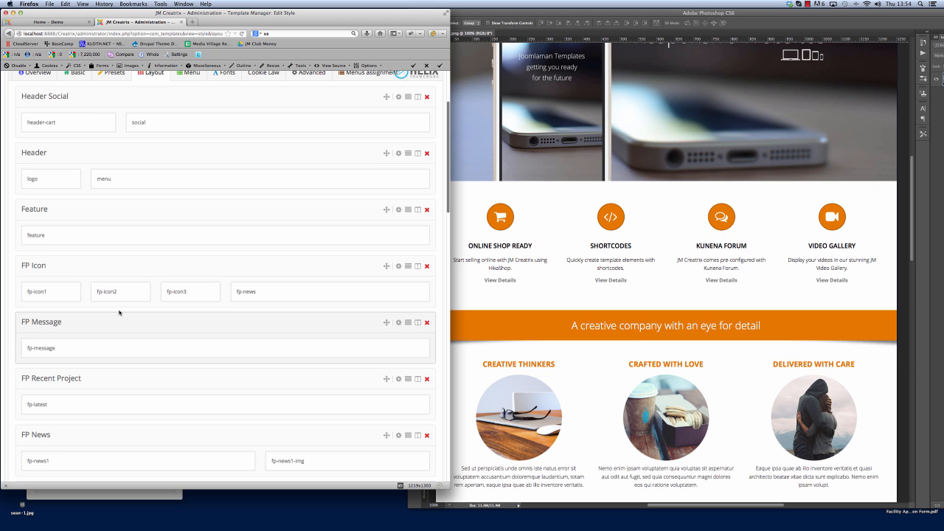
scroll(301, 302, up, 2)
scroll(301, 302, up, 1)
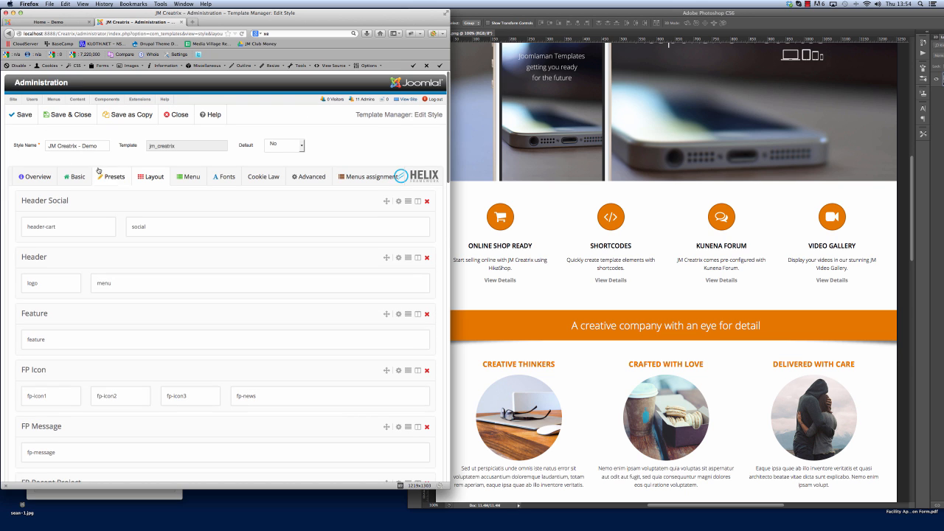
click(68, 116)
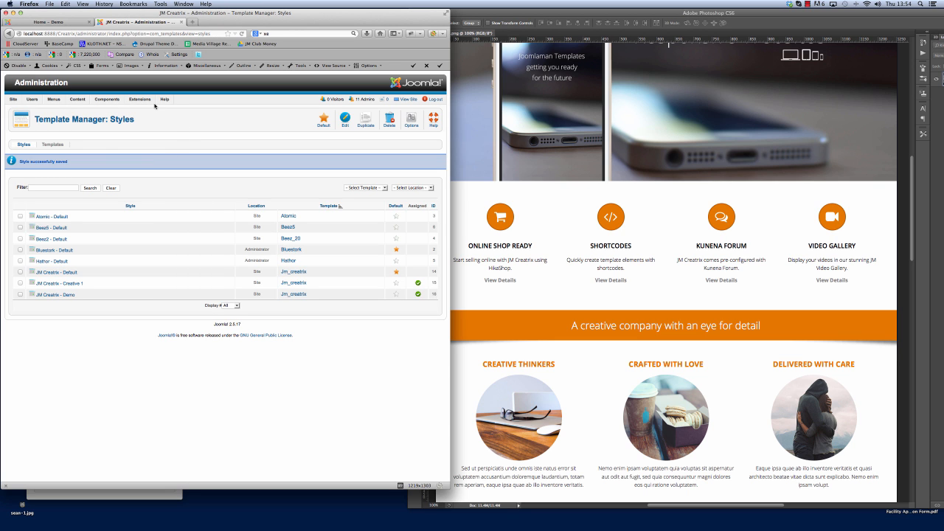
Step: Open the Module Manager and locate the modules in positions fp-icon1 to fp-icon4 that match the mockup's icon row
mouse_move(142, 101)
click(145, 119)
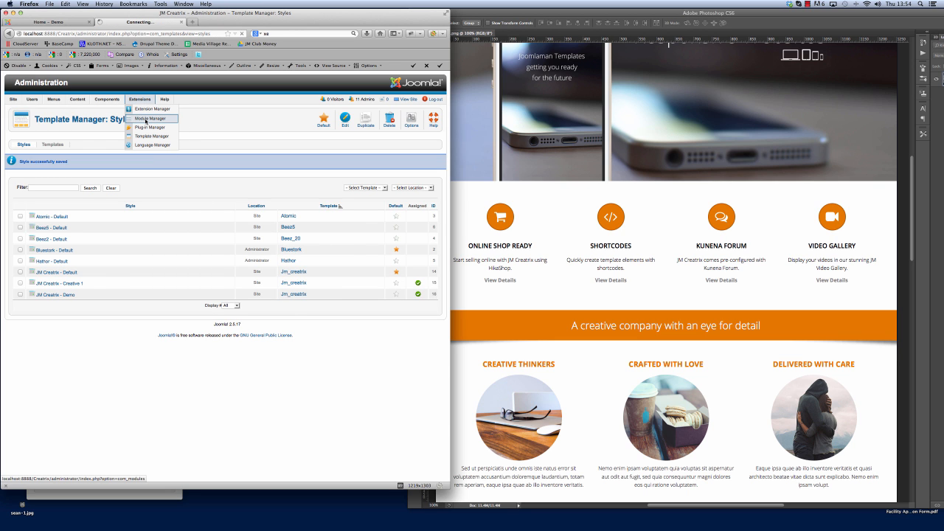
scroll(236, 277, down, 5)
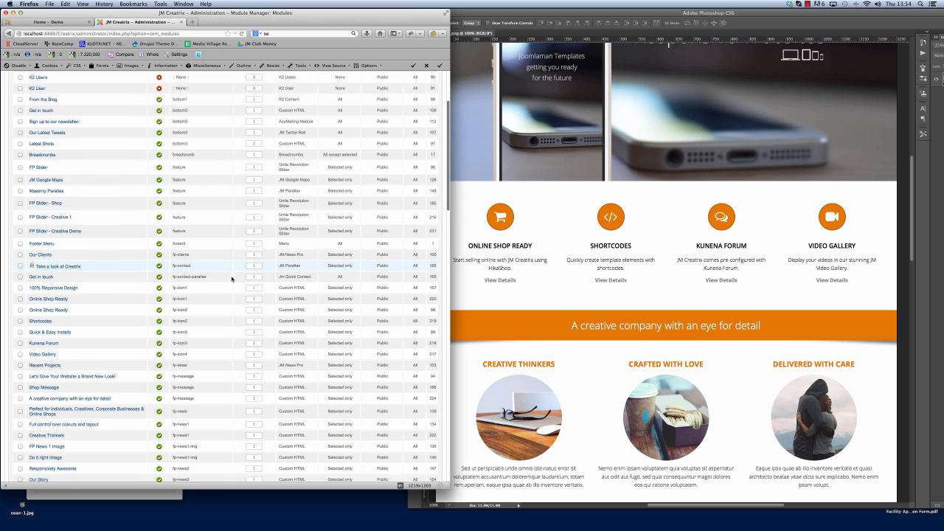
scroll(232, 279, down, 2)
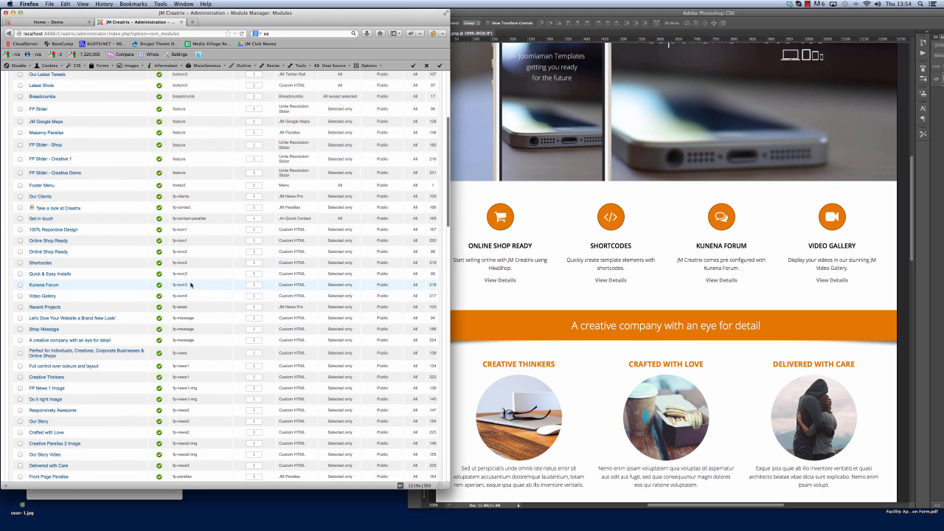
scroll(199, 251, down, 1)
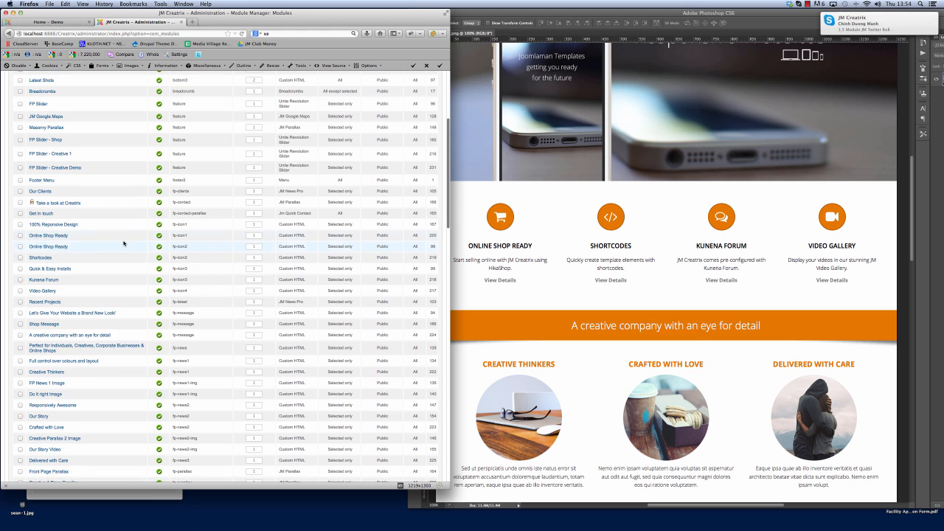
click(552, 319)
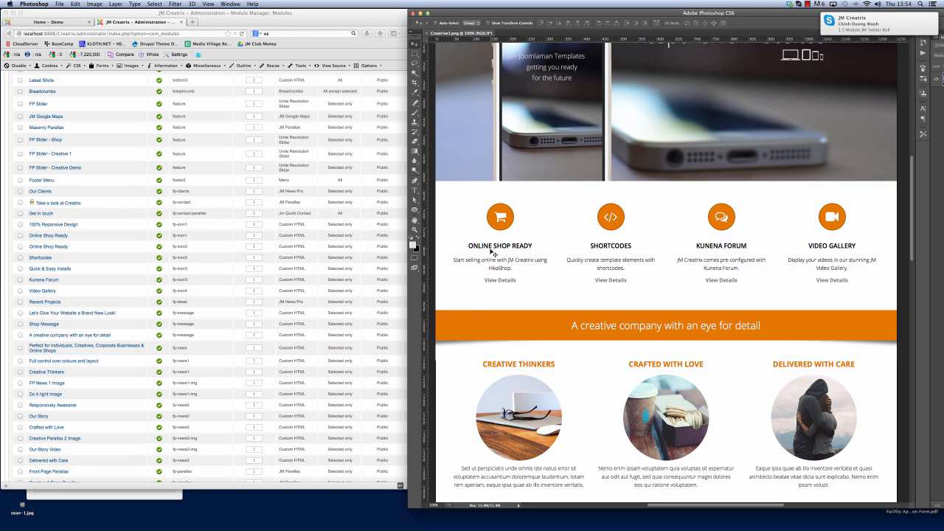
click(210, 233)
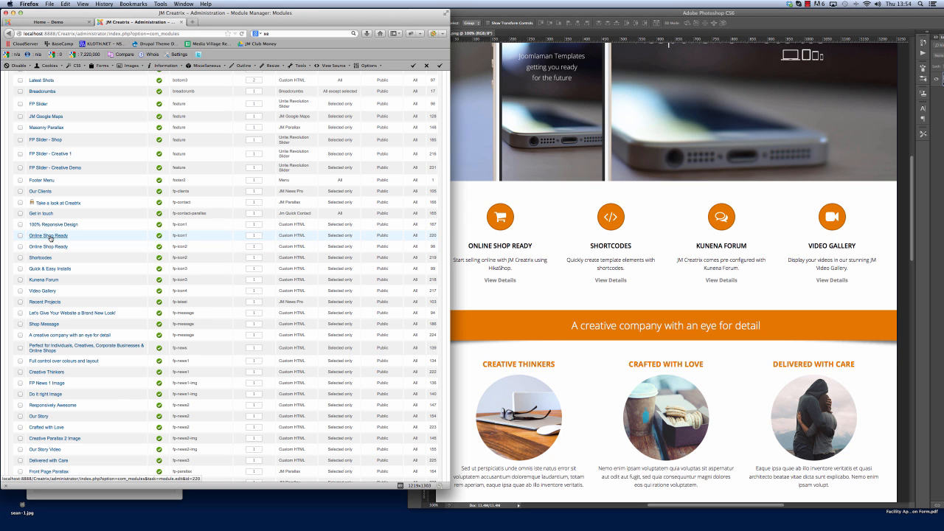
Step: Open the Online Shop Ready module in position fp-icon1 and compare its title with the mockup's first icon block
click(49, 235)
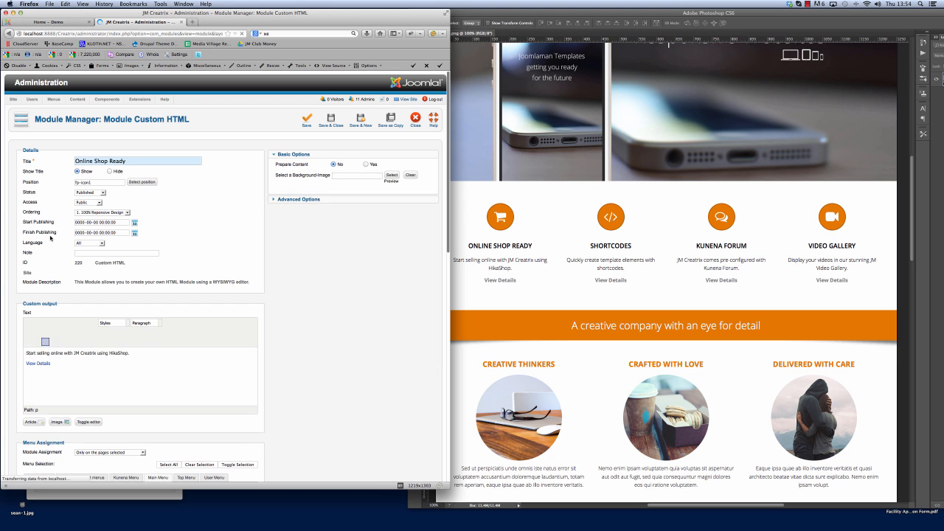
scroll(293, 277, down, 1)
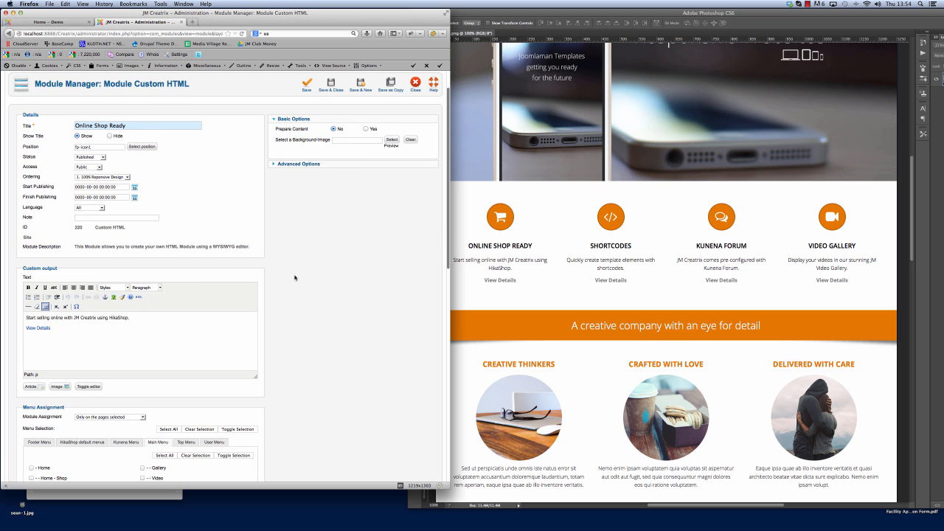
click(597, 263)
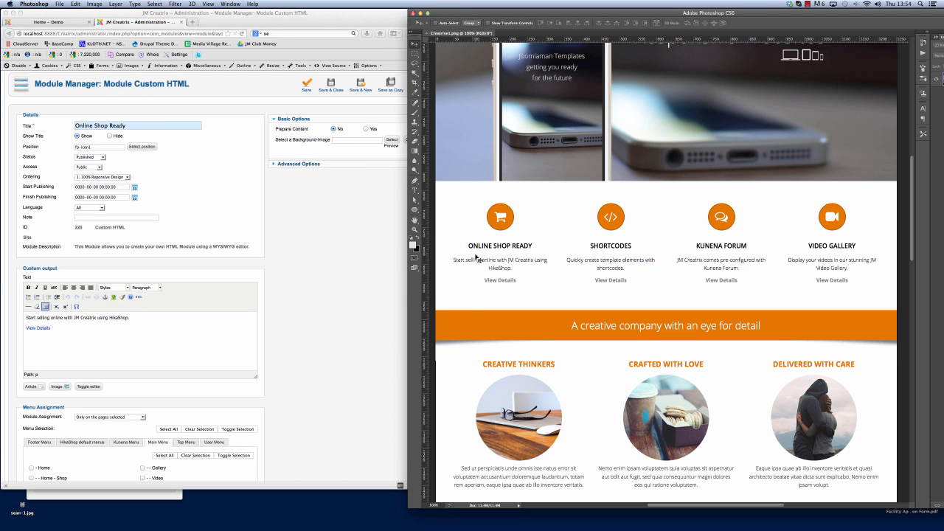
click(358, 268)
drag(133, 124, 71, 125)
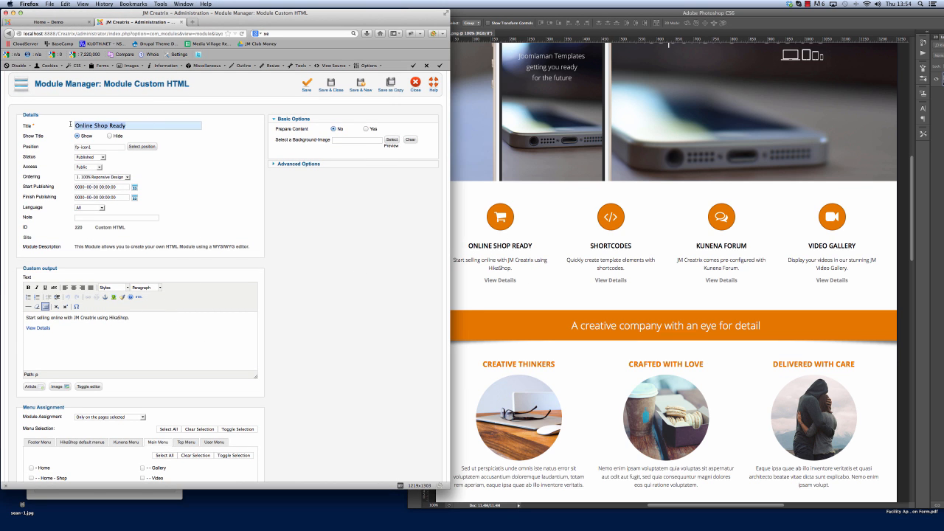
click(555, 286)
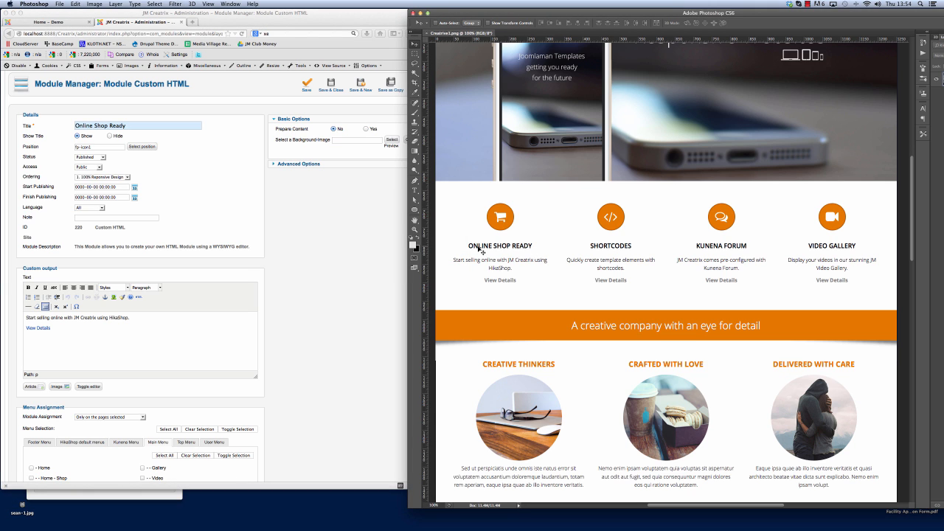
click(324, 245)
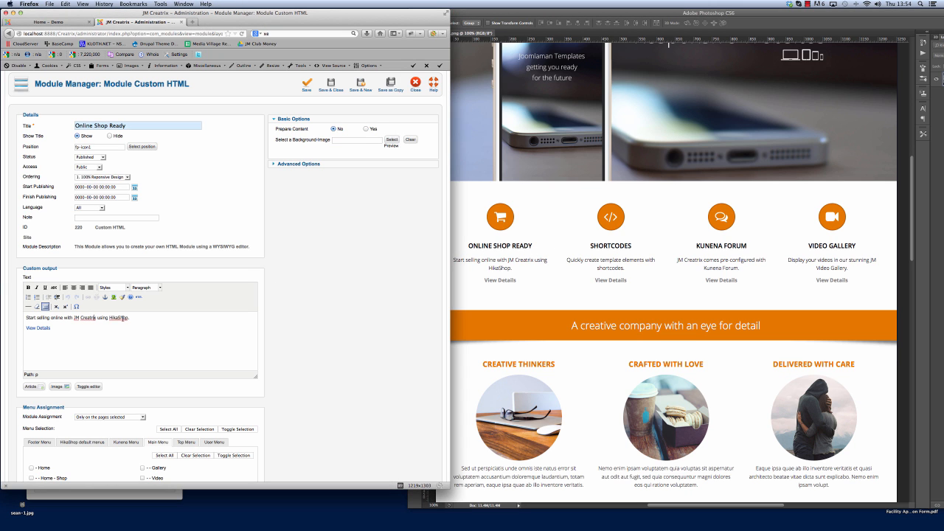
Step: Compare the module's HikaShop sentence and View Details link with the text under Online Shop Ready in the mockup
drag(130, 318, 41, 317)
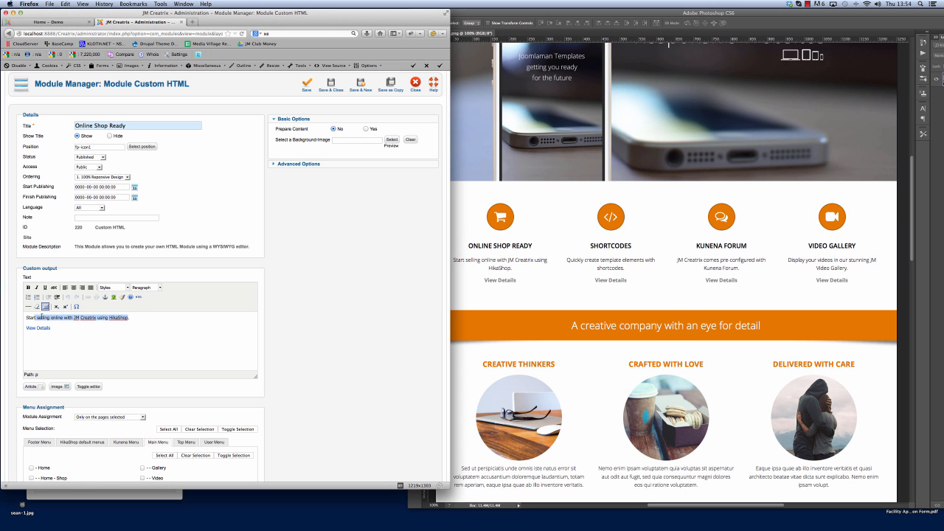
click(543, 316)
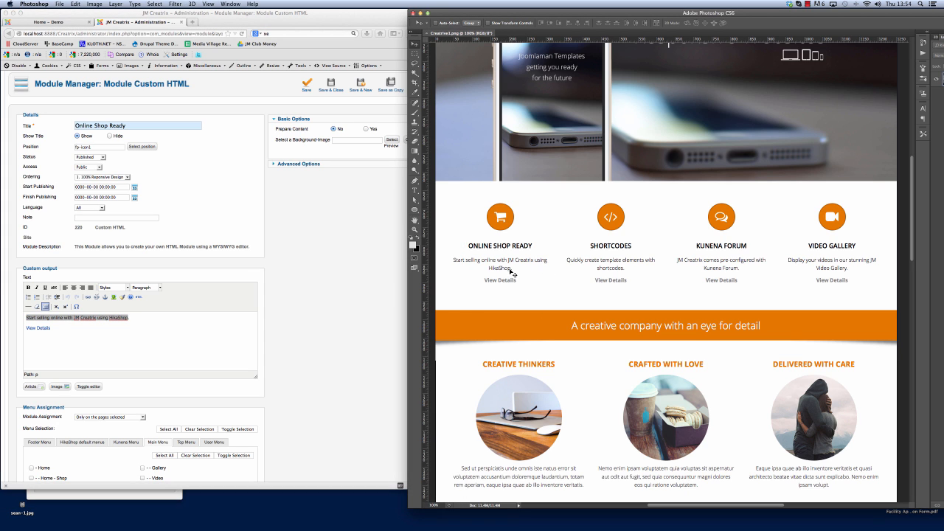
drag(510, 273, 540, 278)
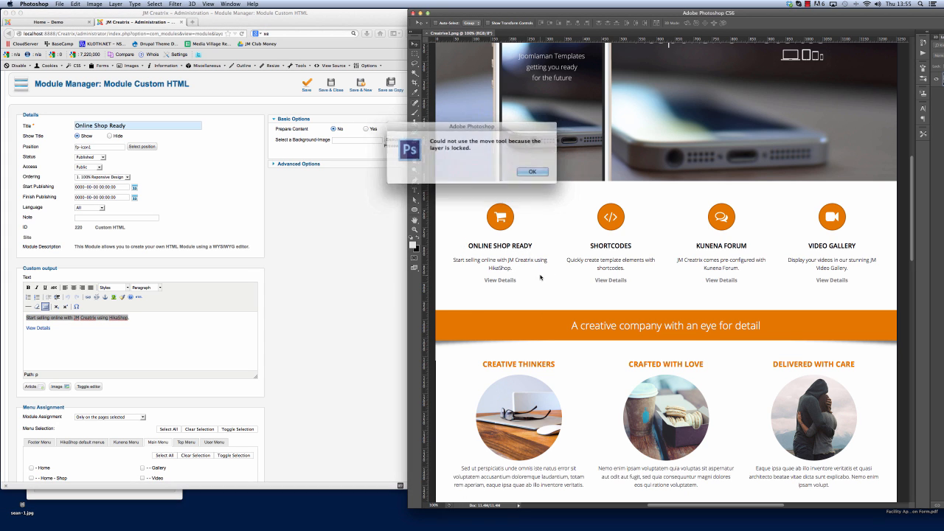
click(527, 170)
click(101, 338)
drag(62, 333, 24, 331)
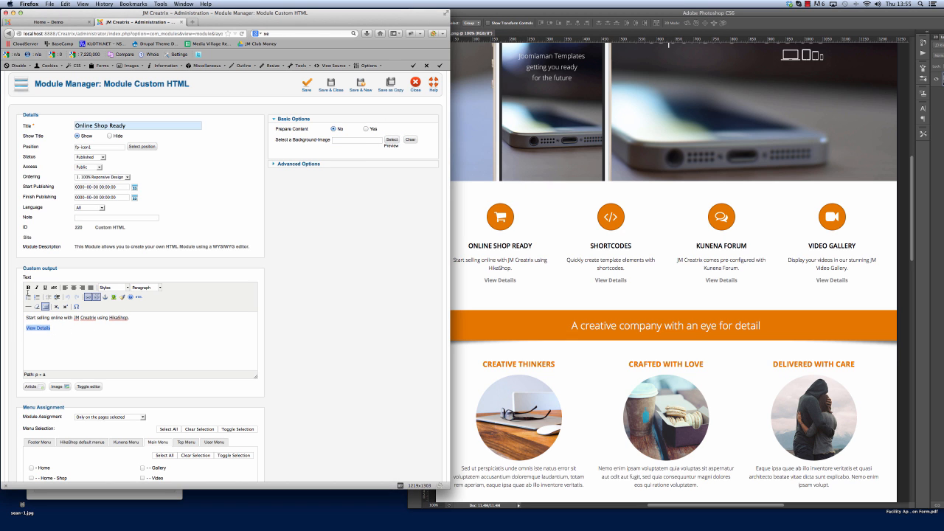
click(353, 337)
click(506, 279)
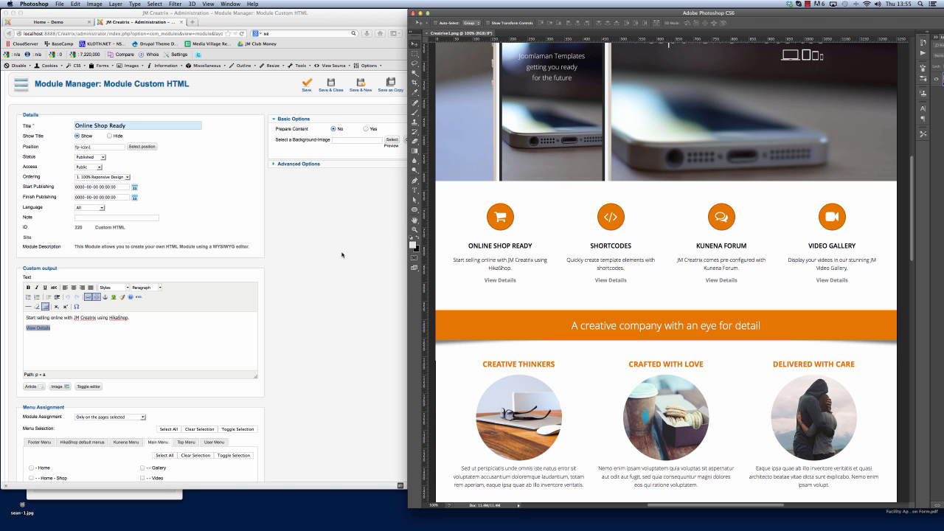
click(347, 226)
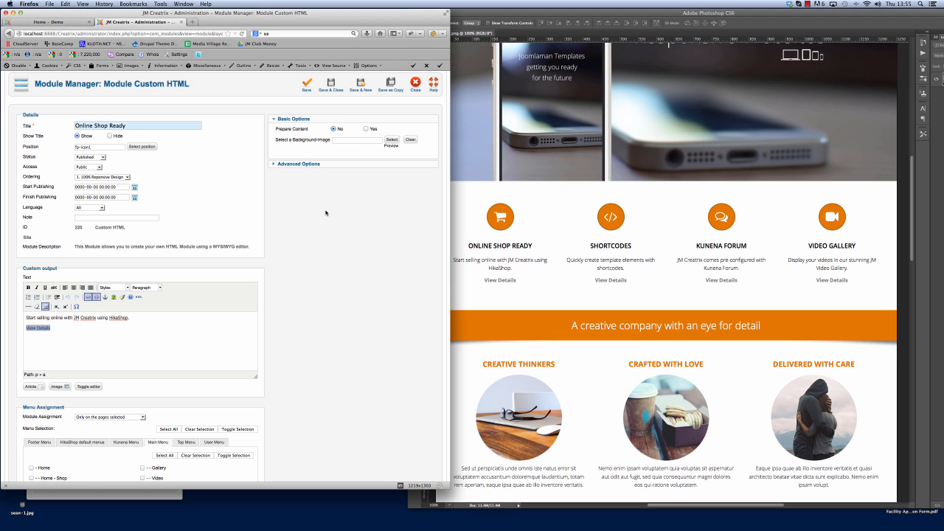
Step: Show the module's advanced options and examine the Module Class Suffix that defines its icon
click(299, 164)
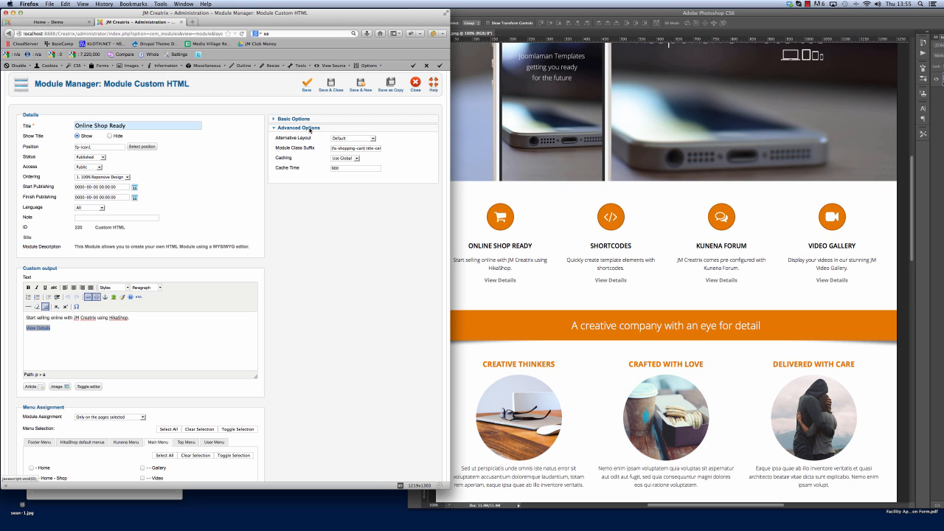
drag(331, 148, 351, 148)
click(370, 251)
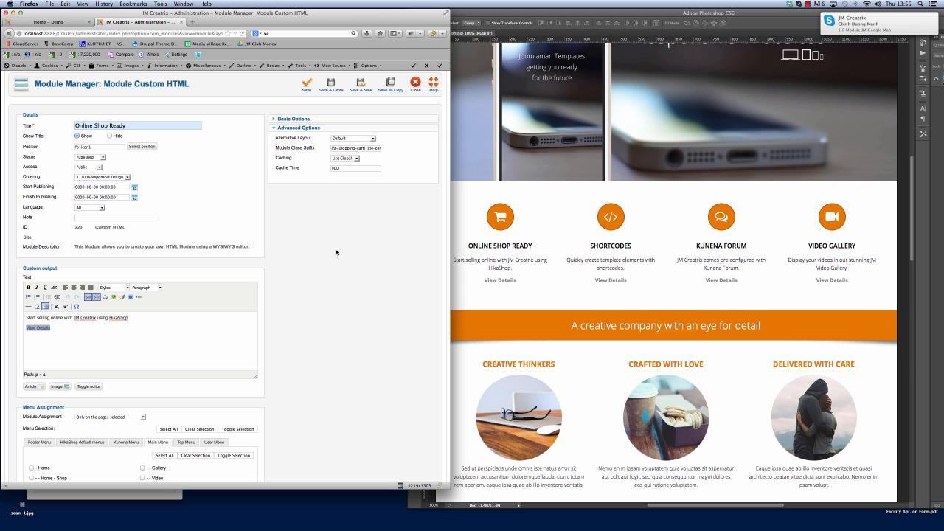
Step: Set the module's position to fp-icon-demo1 and save it as a copy
scroll(345, 324, up, 2)
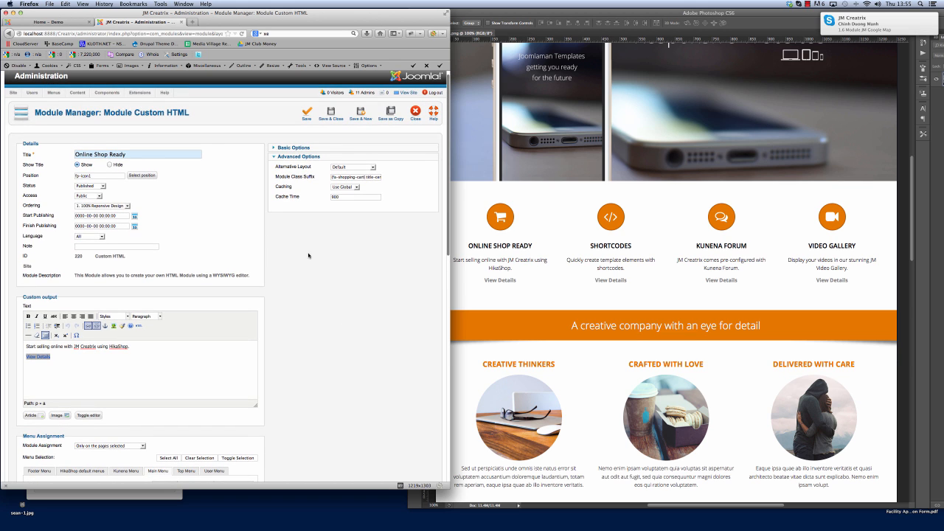
click(82, 175)
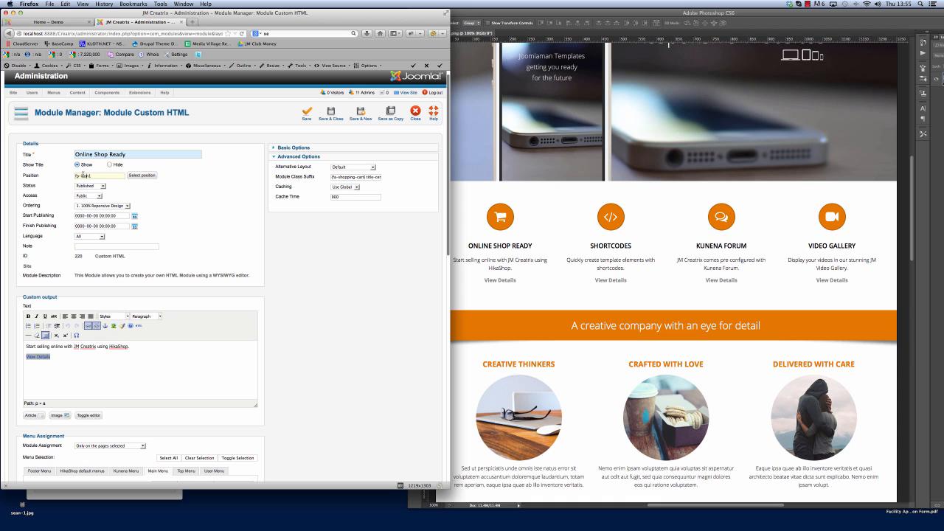
text(fp-icon-demo1)
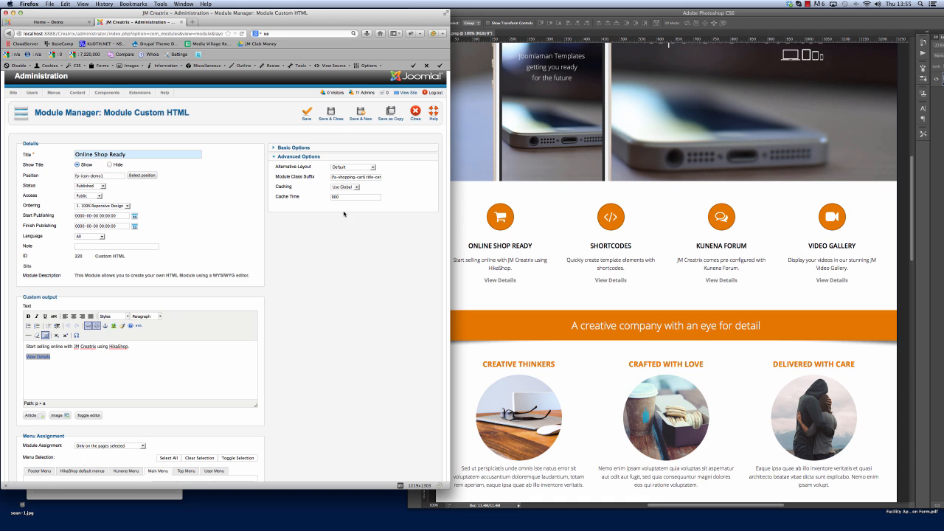
click(390, 112)
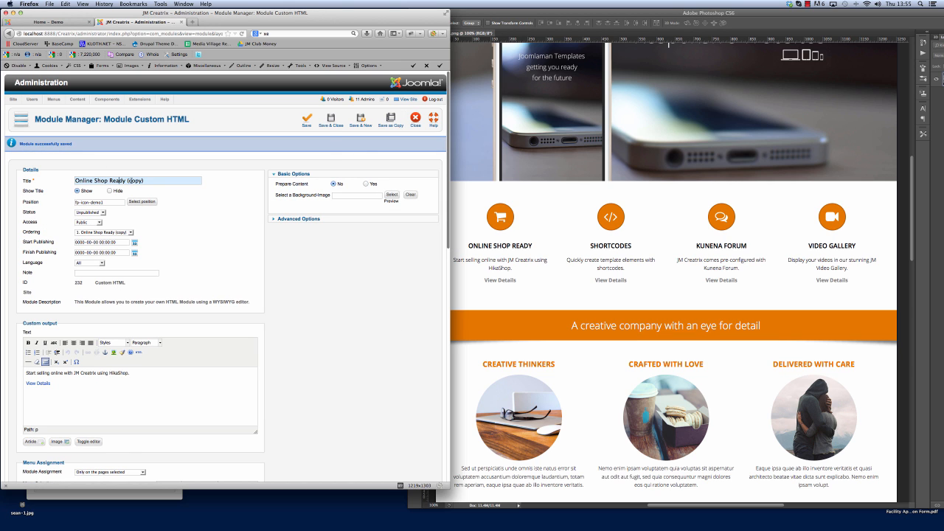
Step: Rename the copied module to Online Shop Ready without the copy suffix, then save and close it
drag(126, 180, 216, 182)
key(BackSpace)
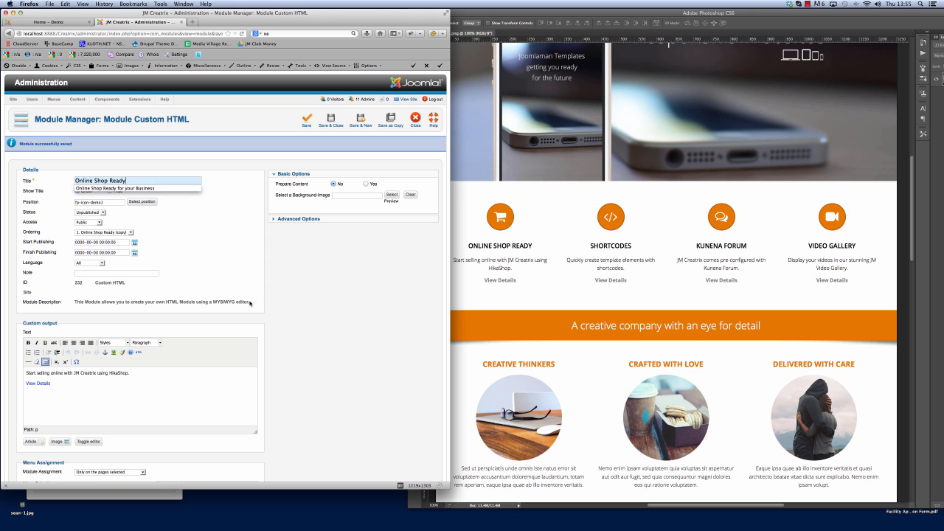
click(331, 118)
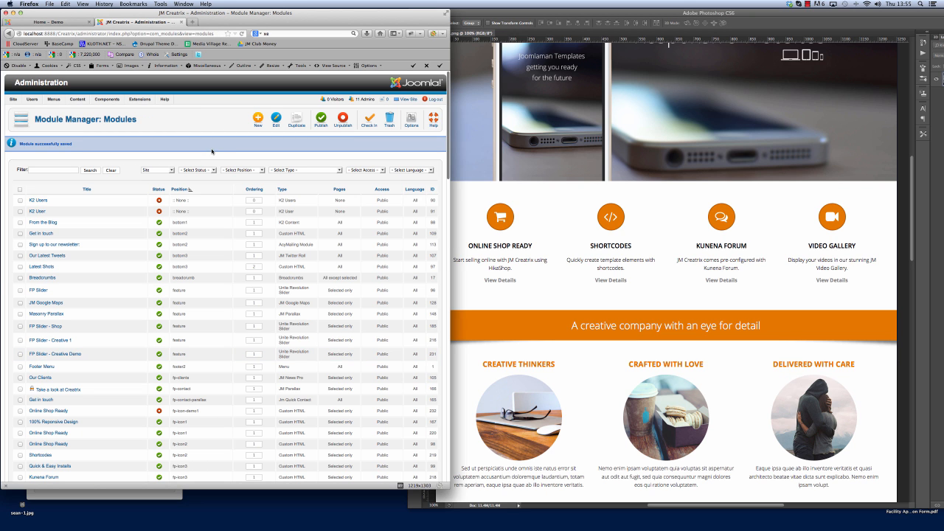
Step: Open the JM Creatrix - Demo style from the Template Manager and display the FP Icon row in its layout
mouse_move(140, 99)
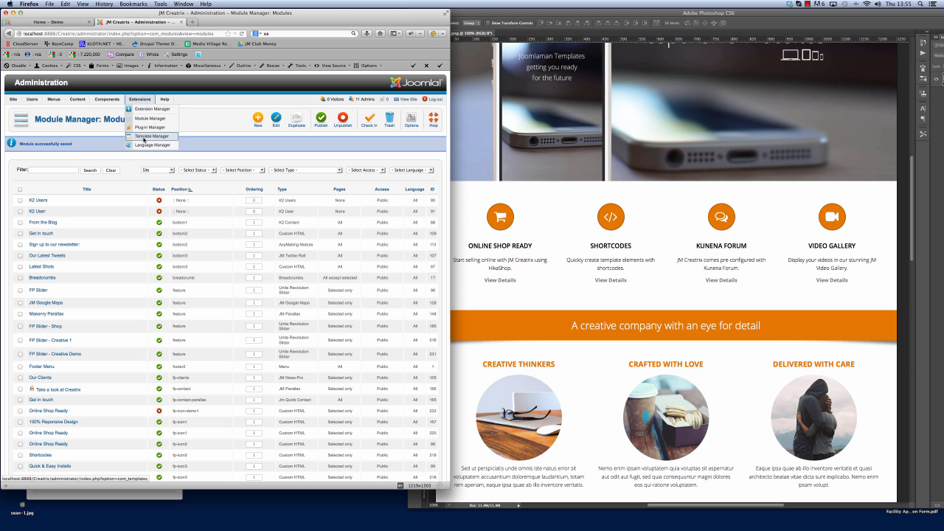
click(145, 136)
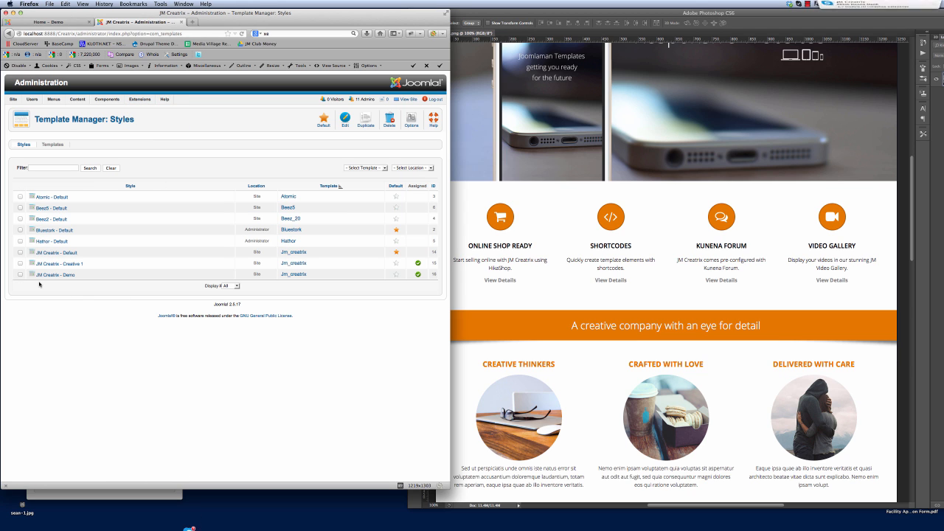
click(54, 276)
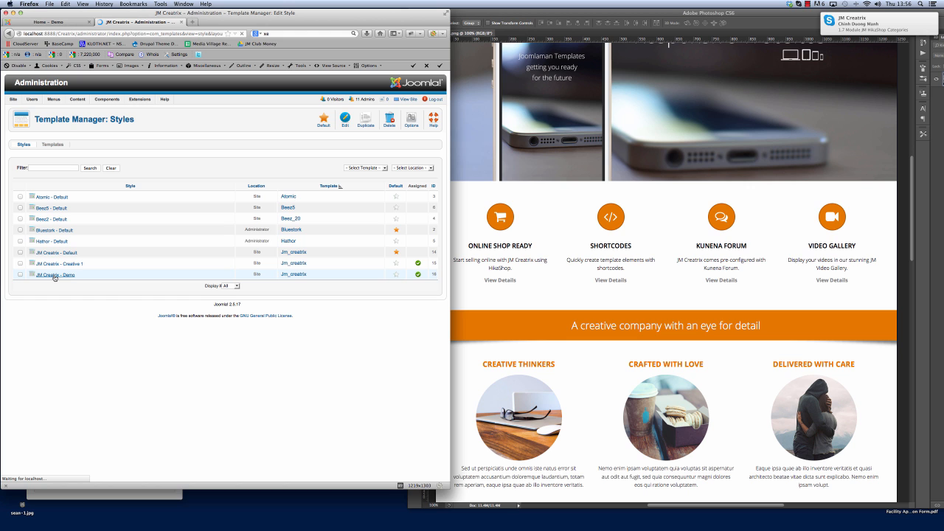
click(151, 177)
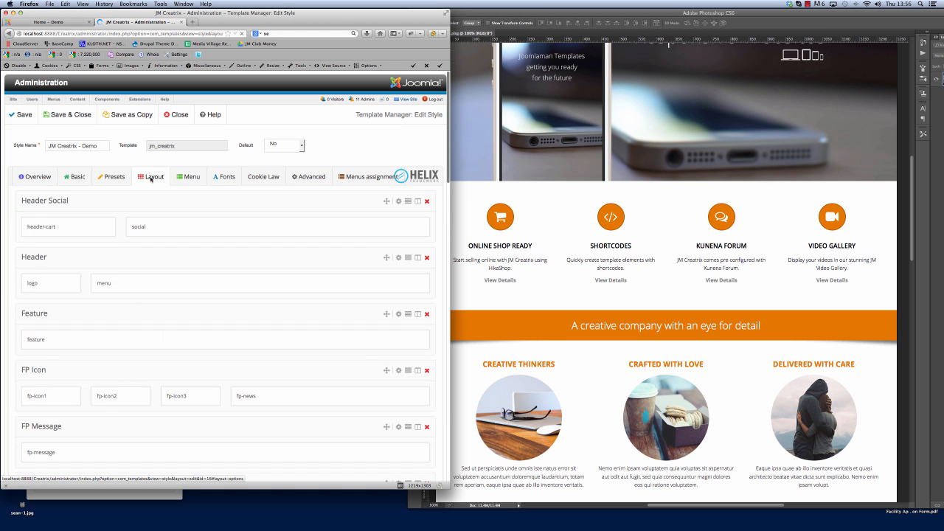
scroll(188, 276, down, 5)
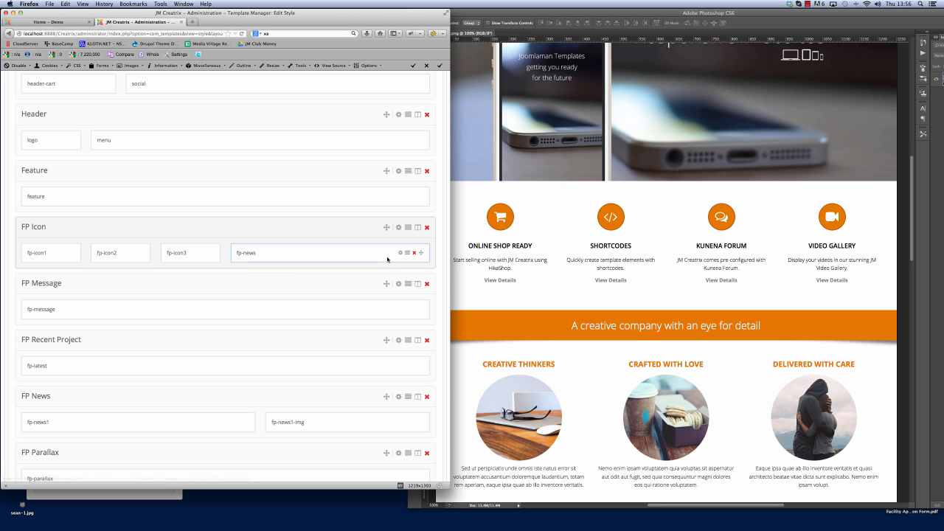
Step: Set the width of the fp-news and fp-icon3 columns in the FP Icon row to span3 and apply
click(399, 253)
click(376, 236)
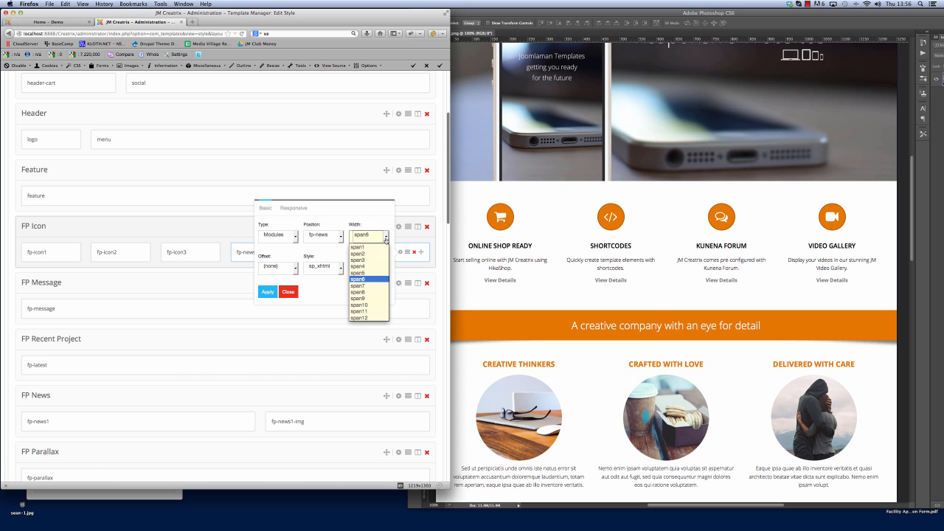
click(359, 260)
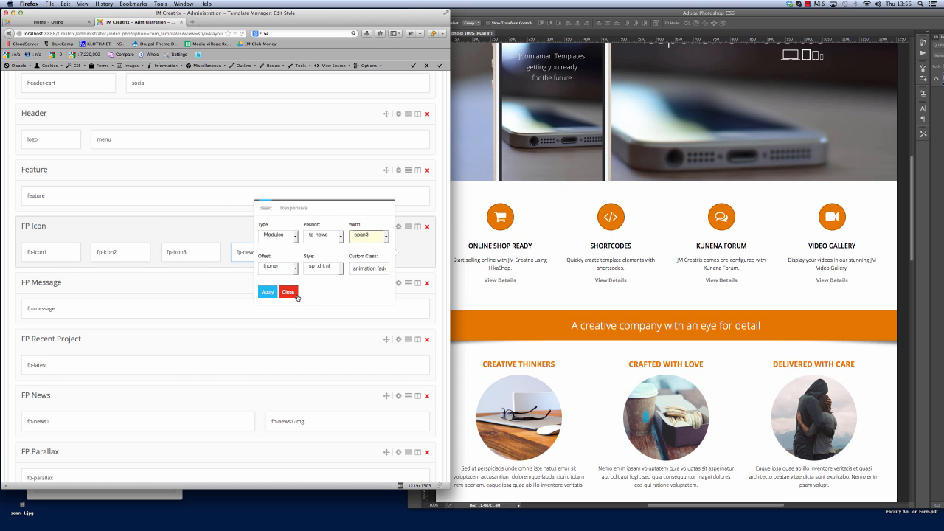
click(262, 292)
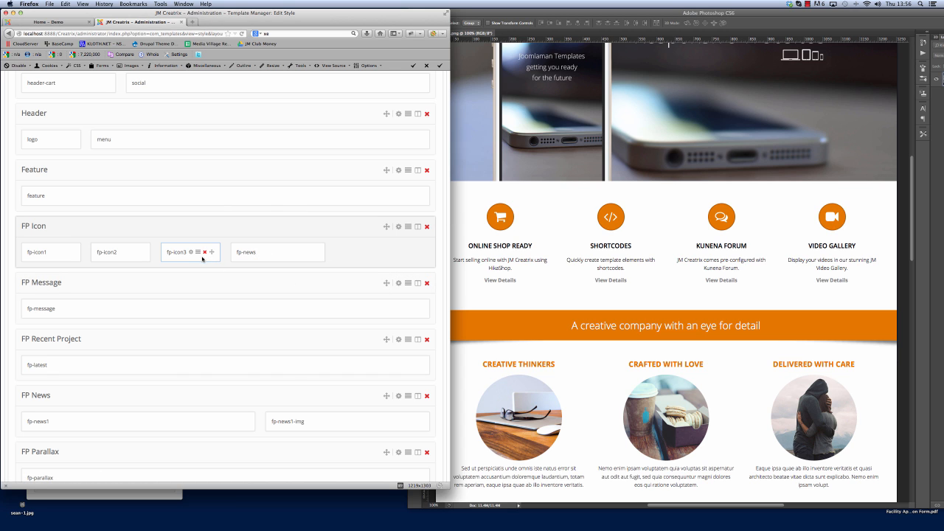
click(190, 252)
click(234, 294)
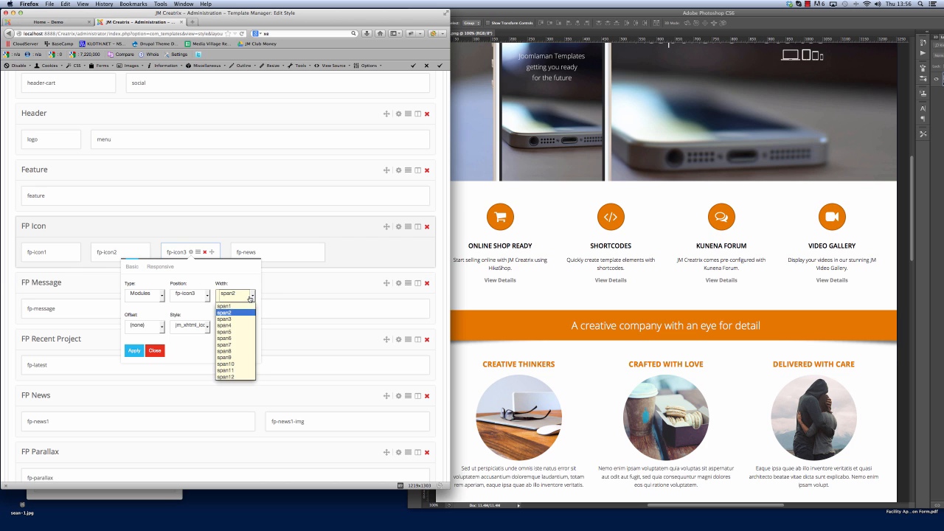
click(233, 319)
click(134, 351)
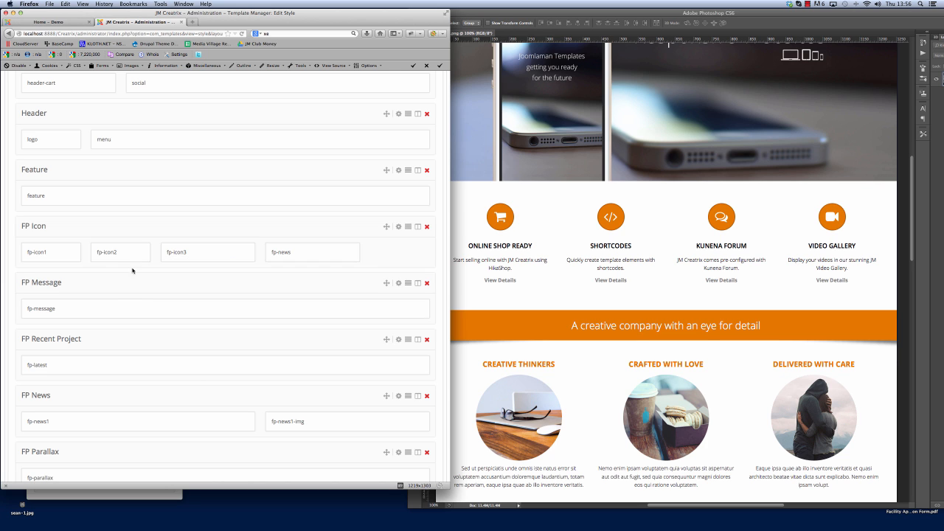
Step: Set the width of the fp-icon2 and fp-icon1 columns in the FP Icon row to span3 and apply
click(121, 253)
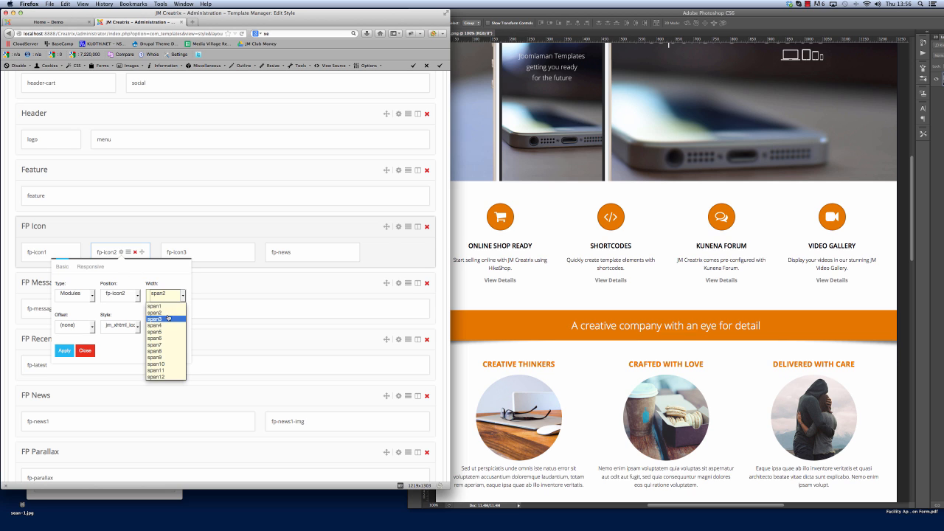
click(168, 319)
click(73, 353)
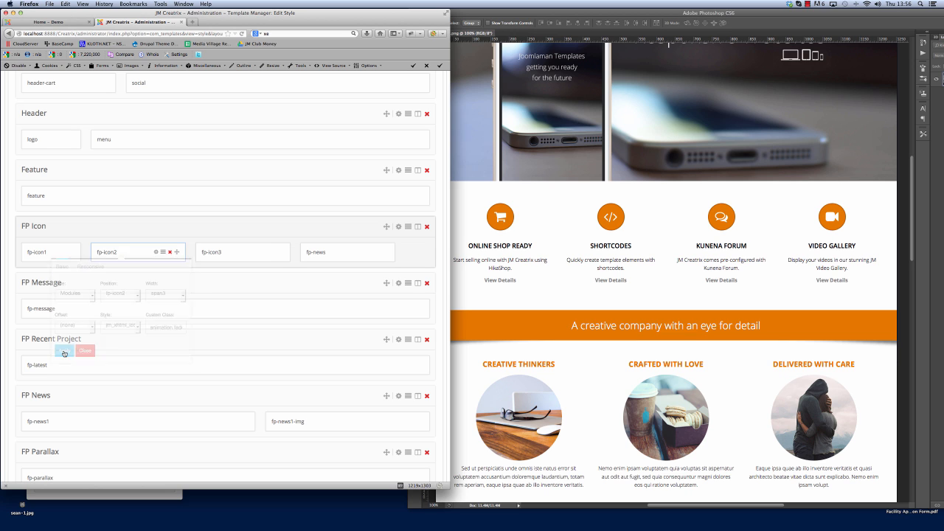
click(52, 253)
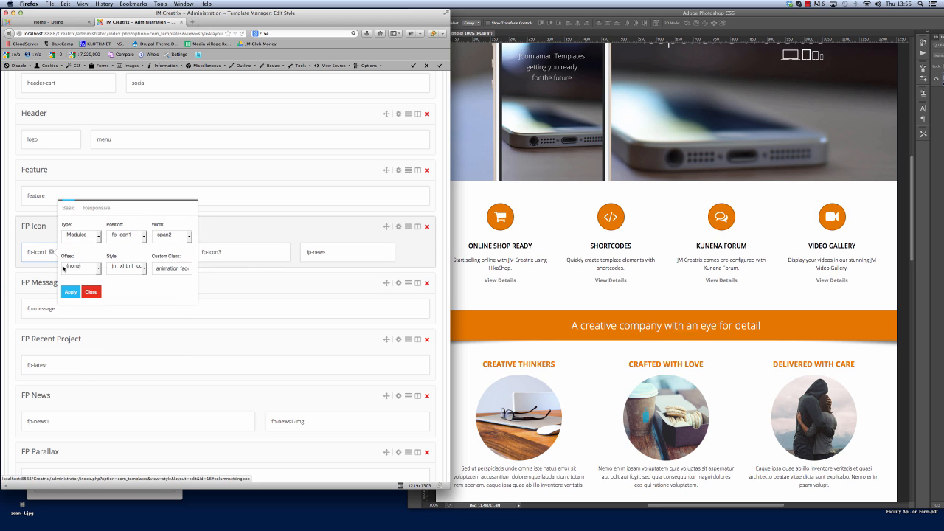
click(185, 236)
click(177, 261)
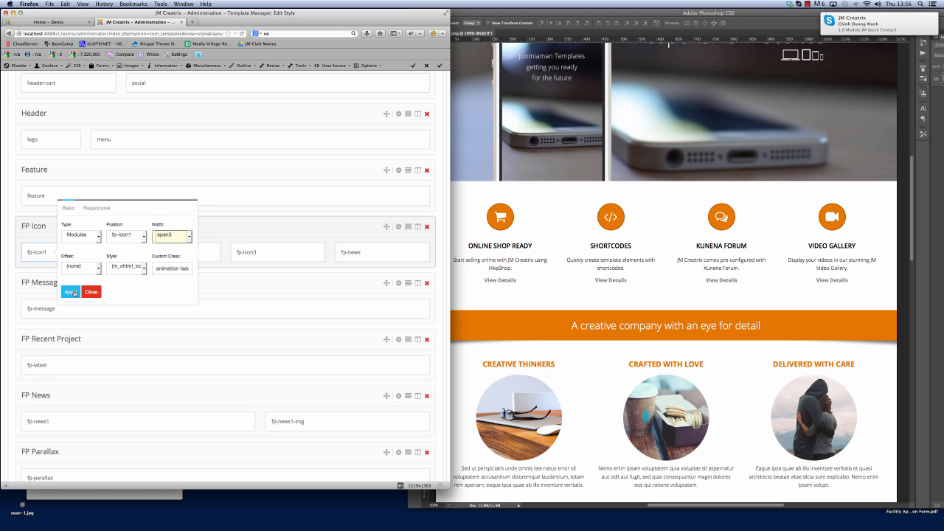
click(70, 292)
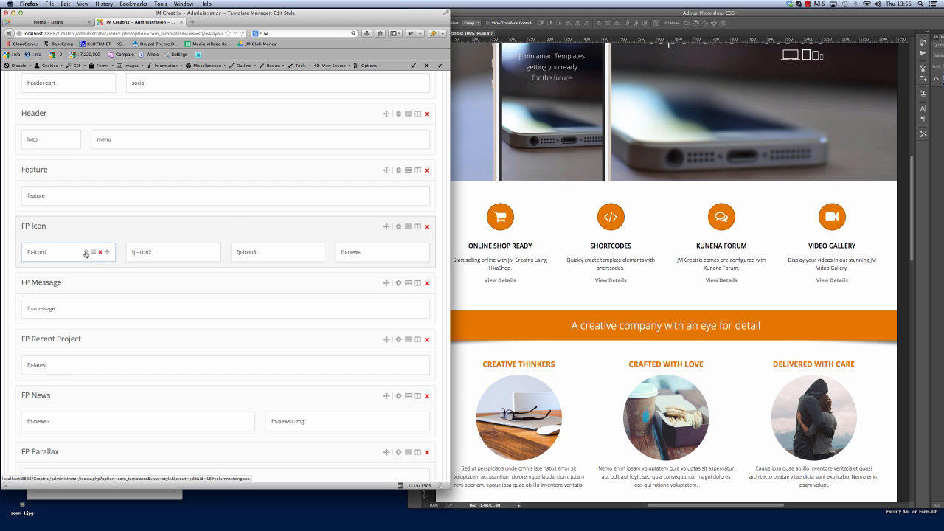
Step: Look through the positions available for the fp-icon1 column in the FP Icon row, and close its settings without changes
click(85, 253)
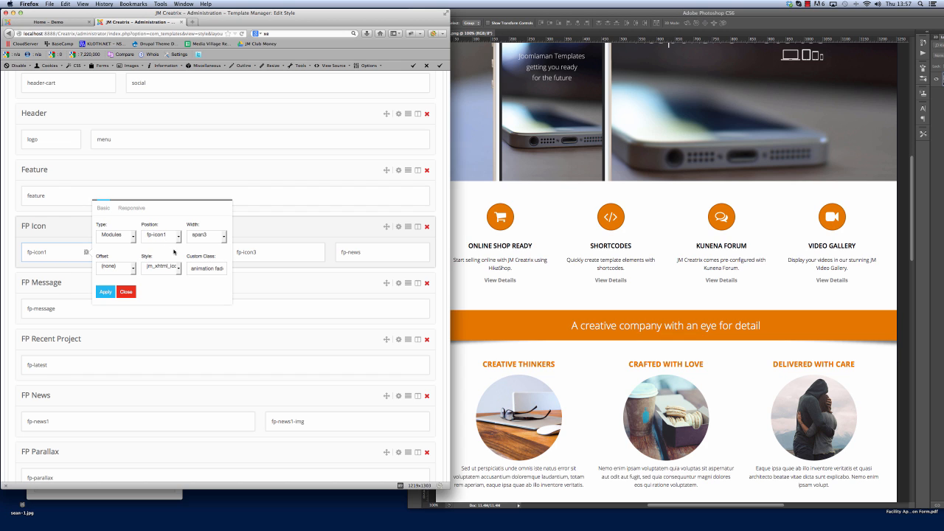
click(177, 237)
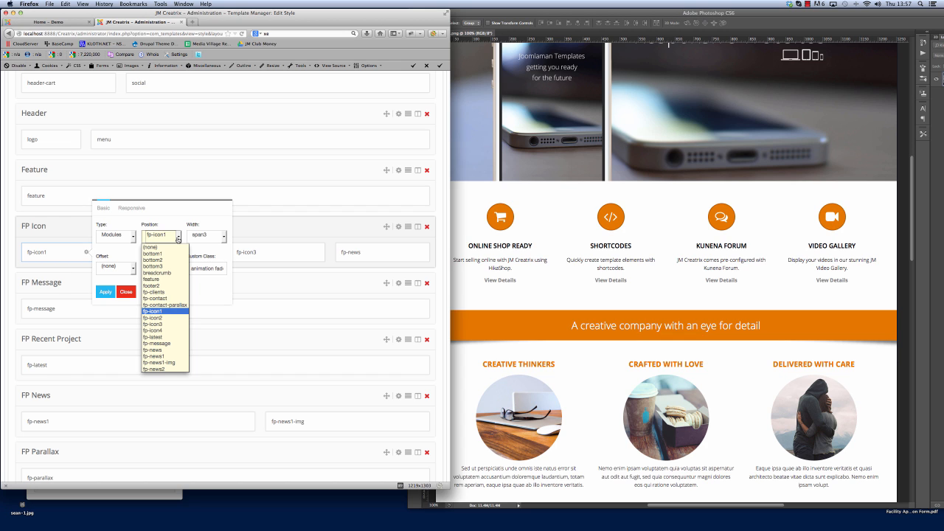
scroll(176, 289, down, 3)
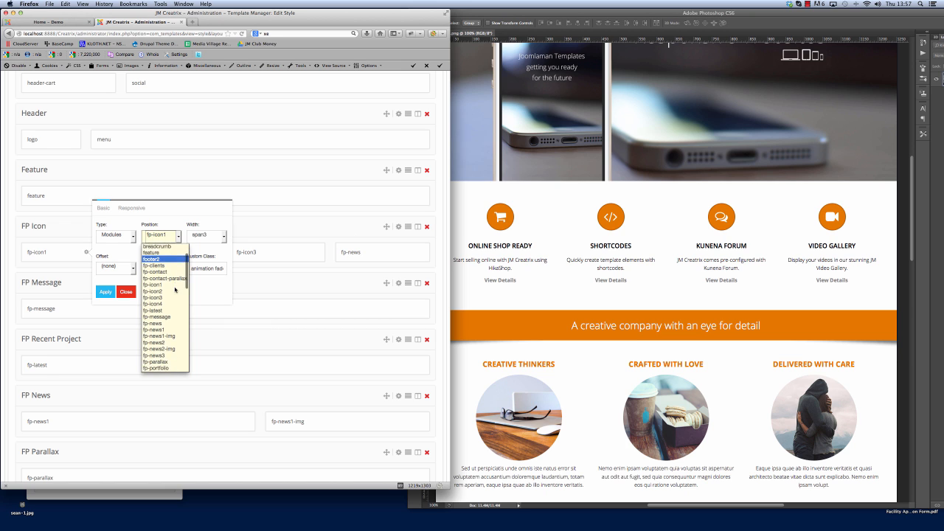
scroll(175, 289, up, 2)
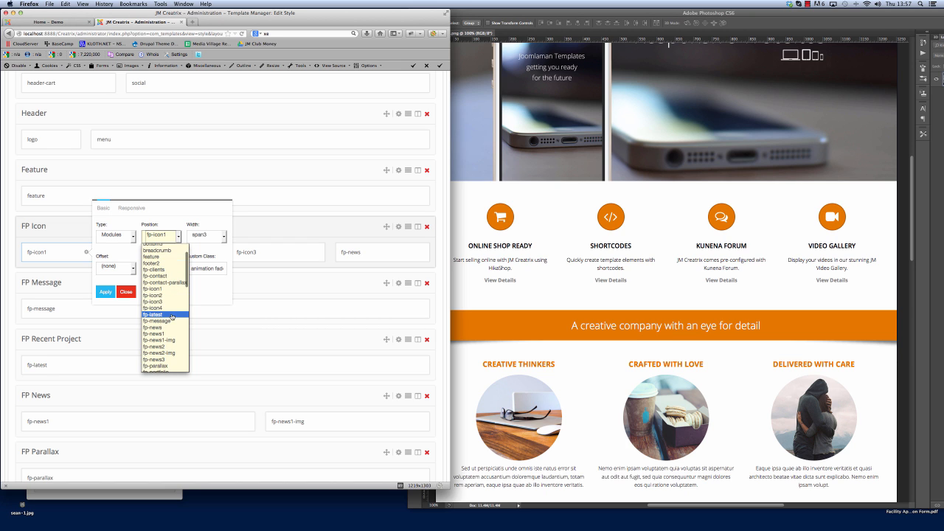
scroll(175, 317, down, 5)
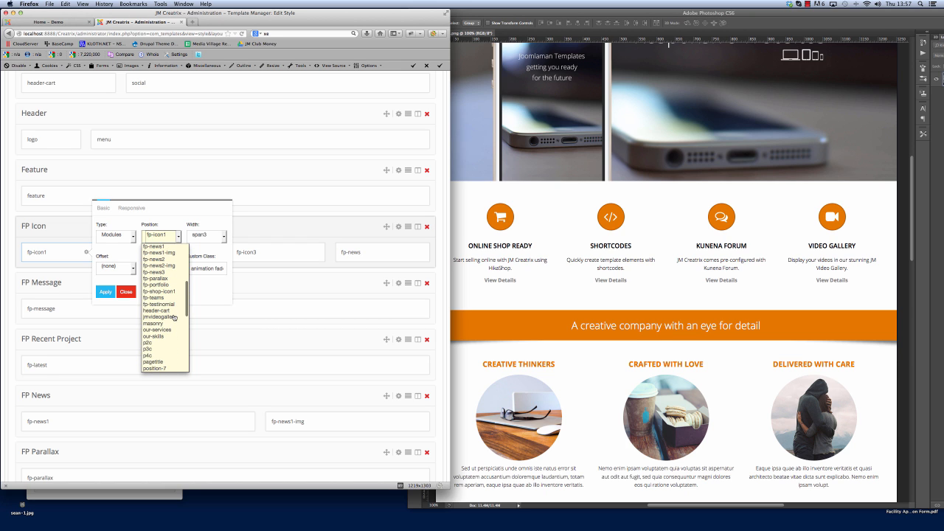
scroll(174, 317, up, 4)
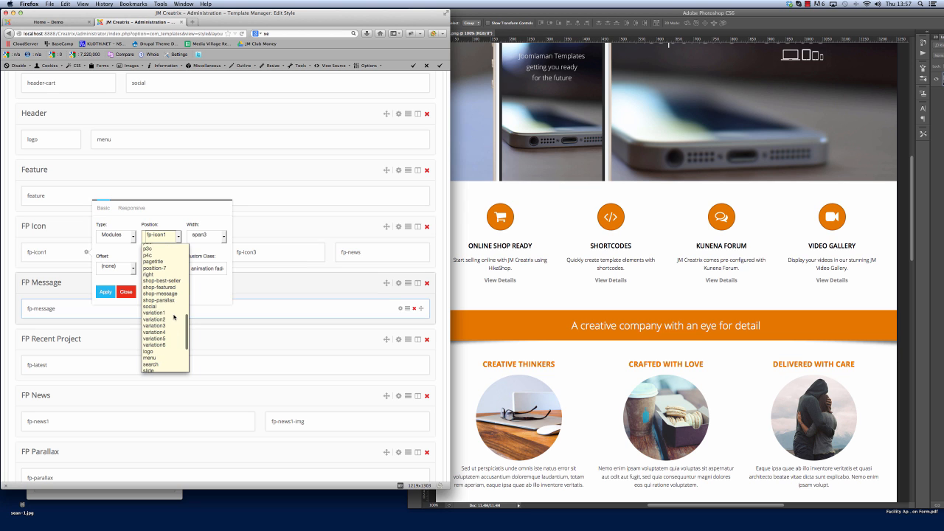
scroll(174, 317, up, 2)
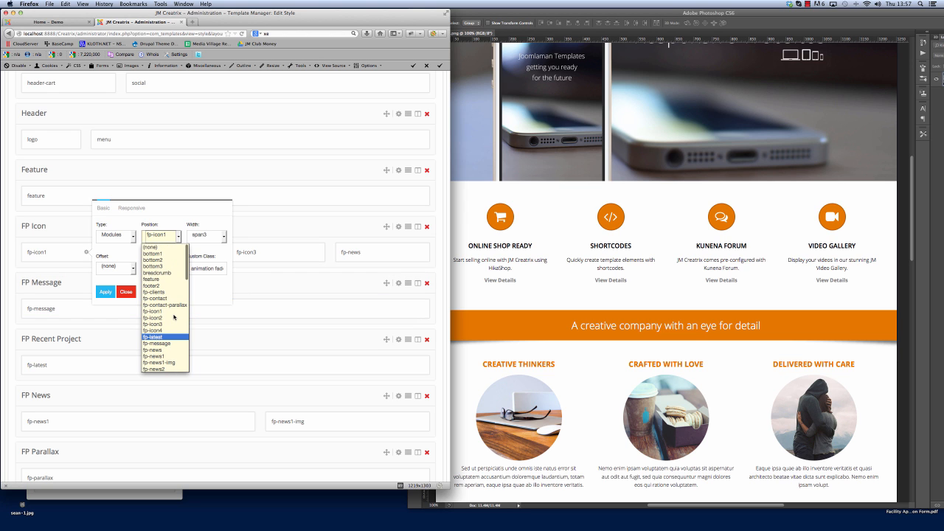
scroll(174, 317, down, 5)
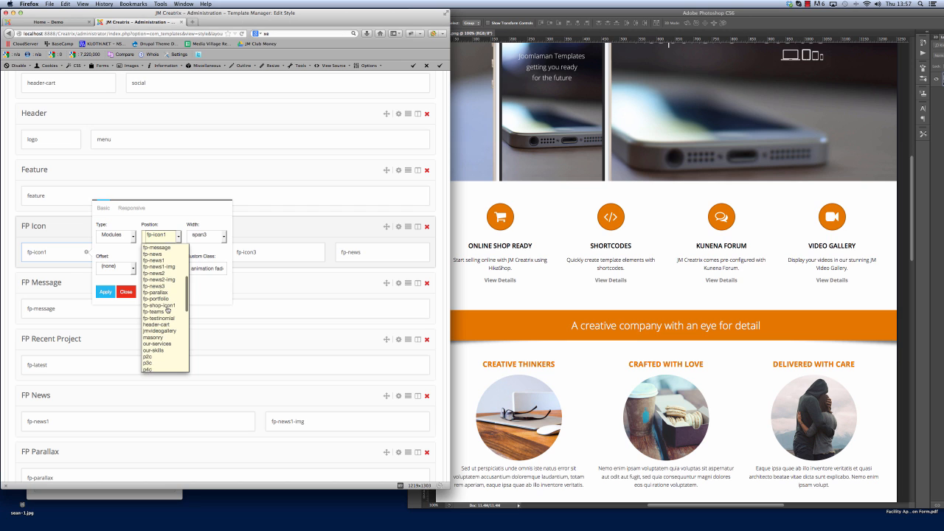
scroll(167, 311, down, 10)
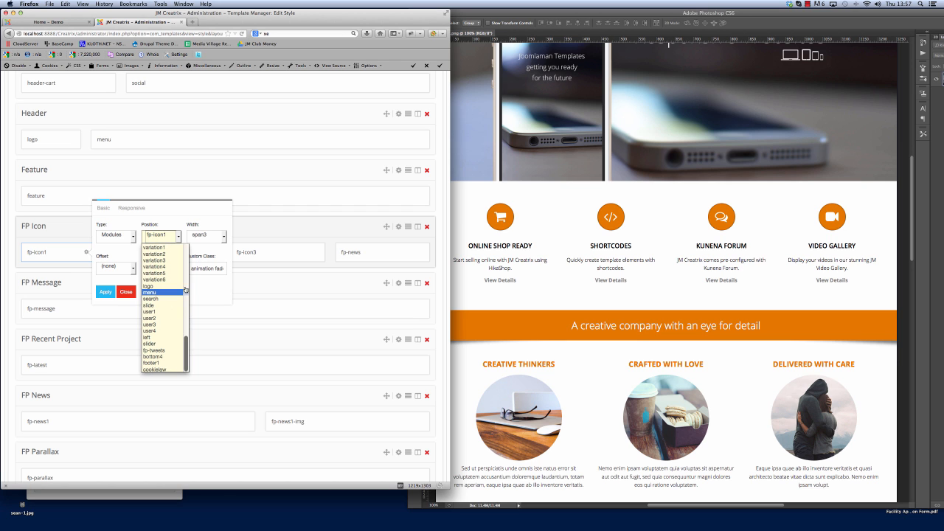
click(208, 306)
click(127, 292)
Step: Save and close the JM Creatrix - Demo style, and publish the Online Shop Ready module in position fp-icon-demo1 from the Module Manager
scroll(226, 332, up, 5)
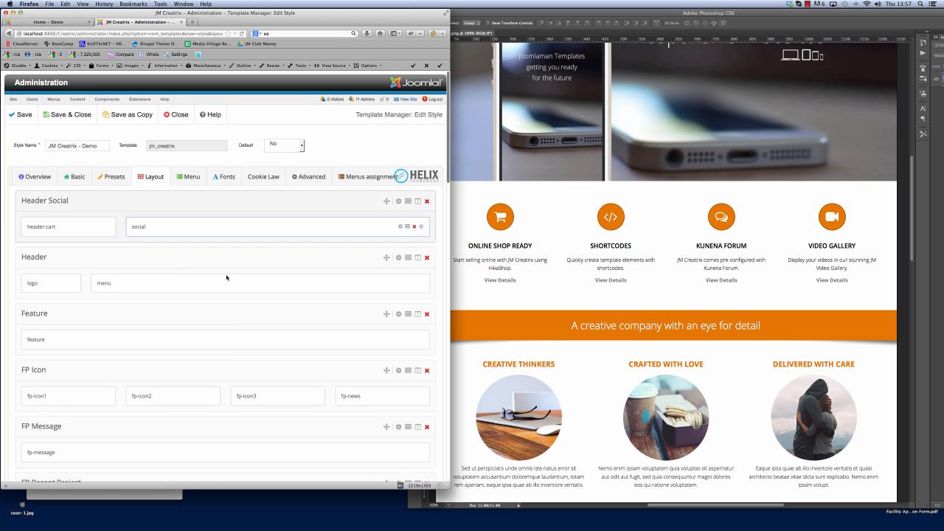
click(63, 116)
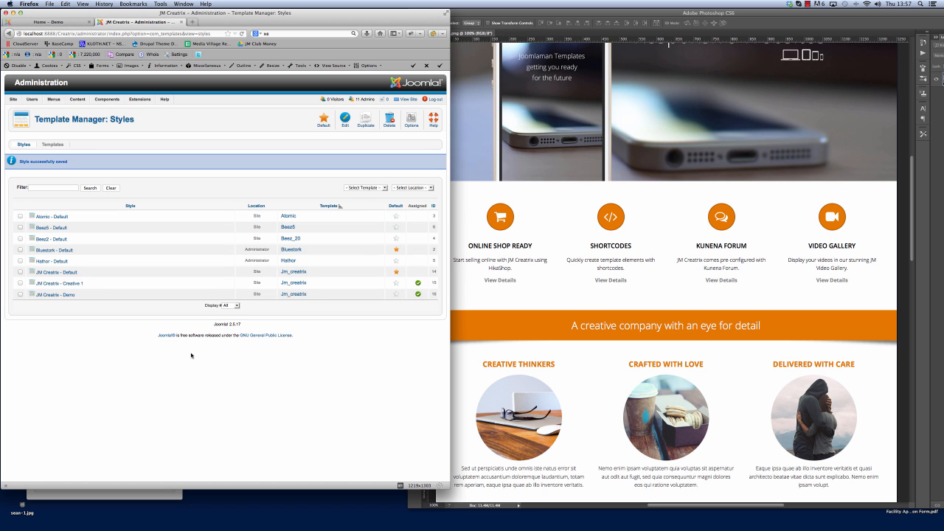
mouse_move(139, 99)
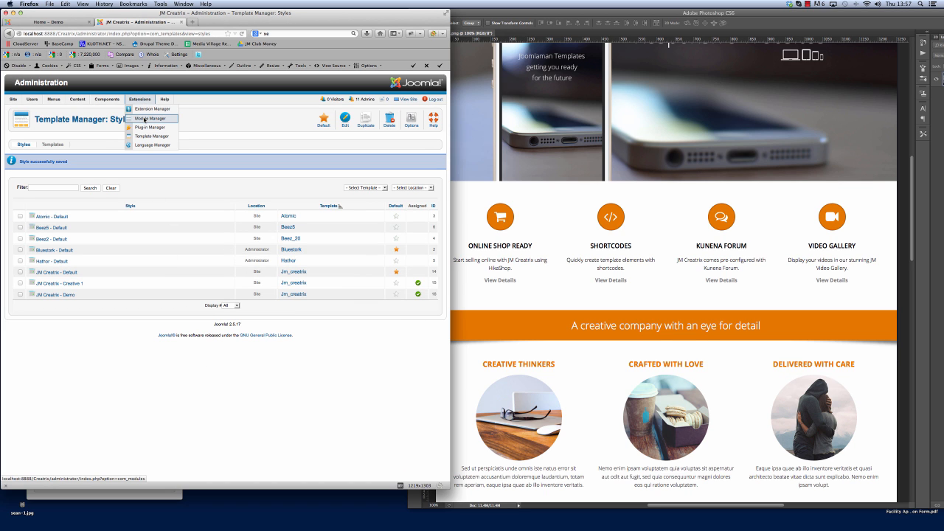
click(148, 119)
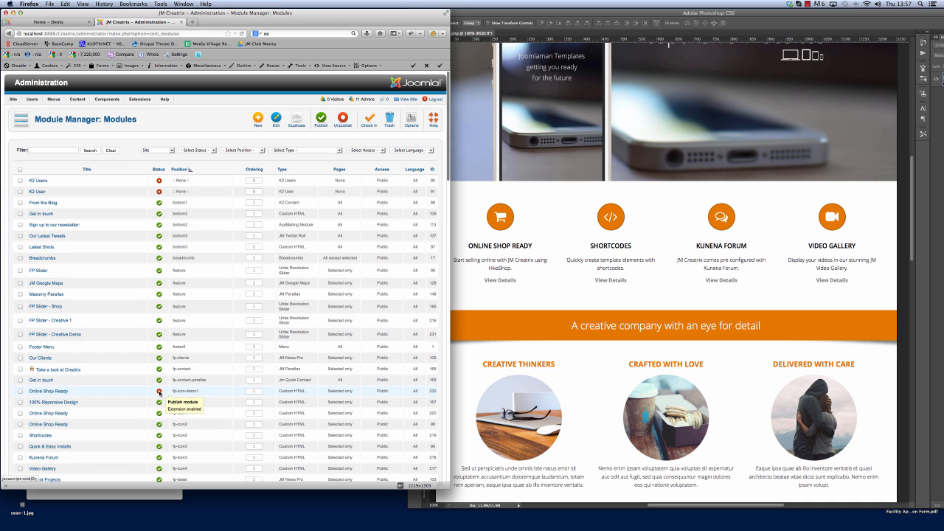
click(208, 394)
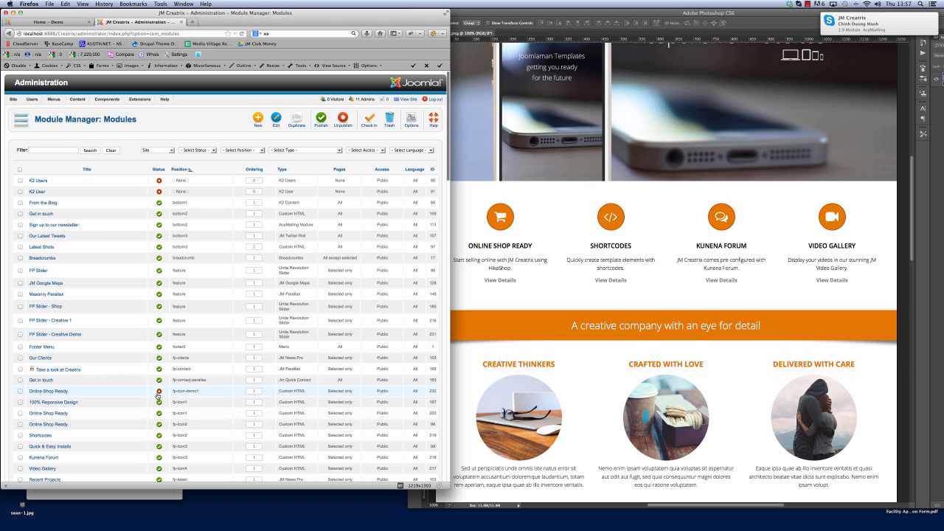
click(159, 391)
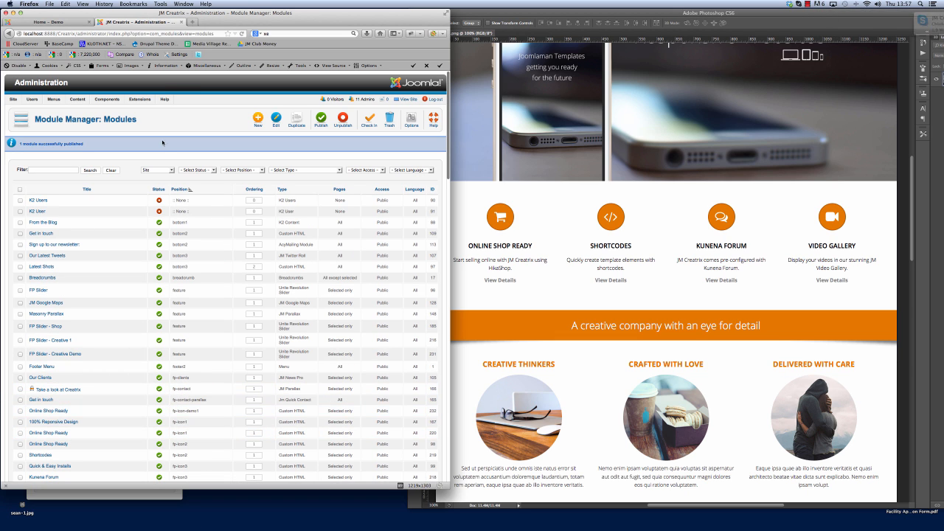
Step: Open the JM Creatrix - Demo style from the Template Manager and display the FP Icon row of its layout
mouse_move(140, 100)
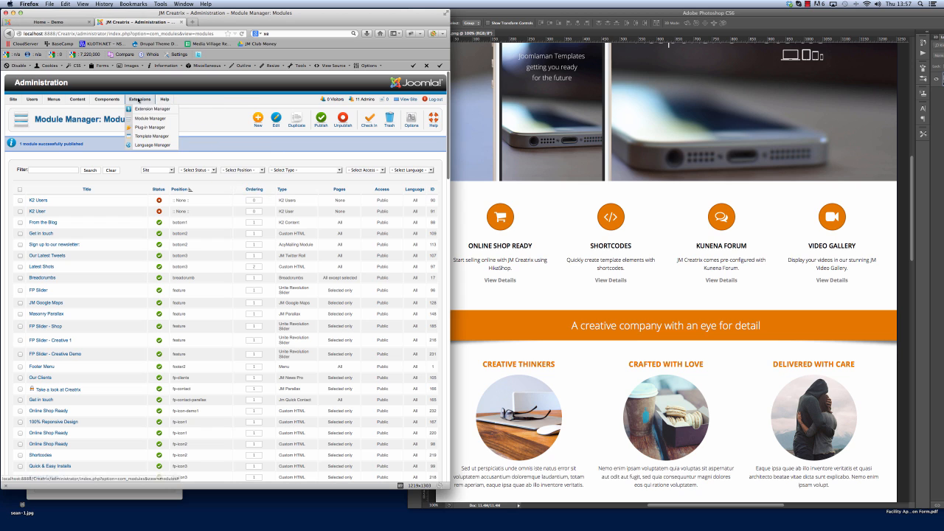
click(150, 136)
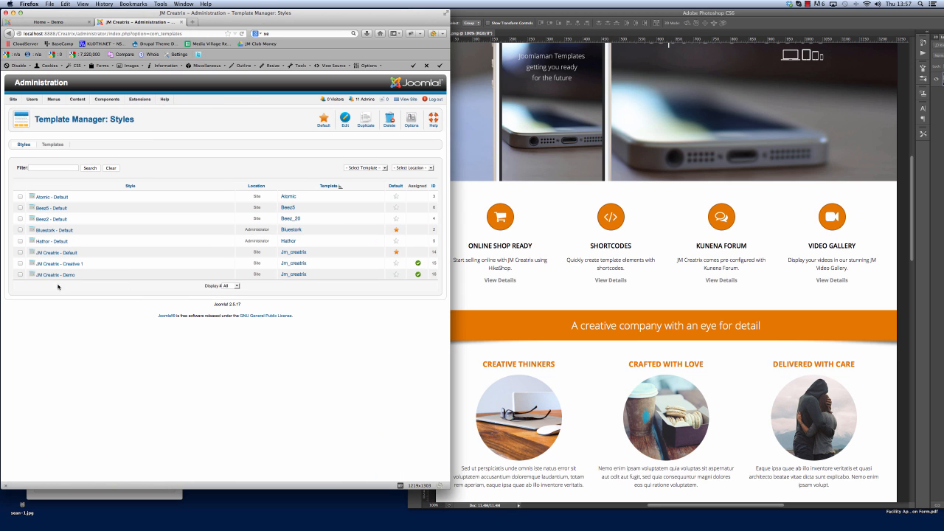
click(49, 276)
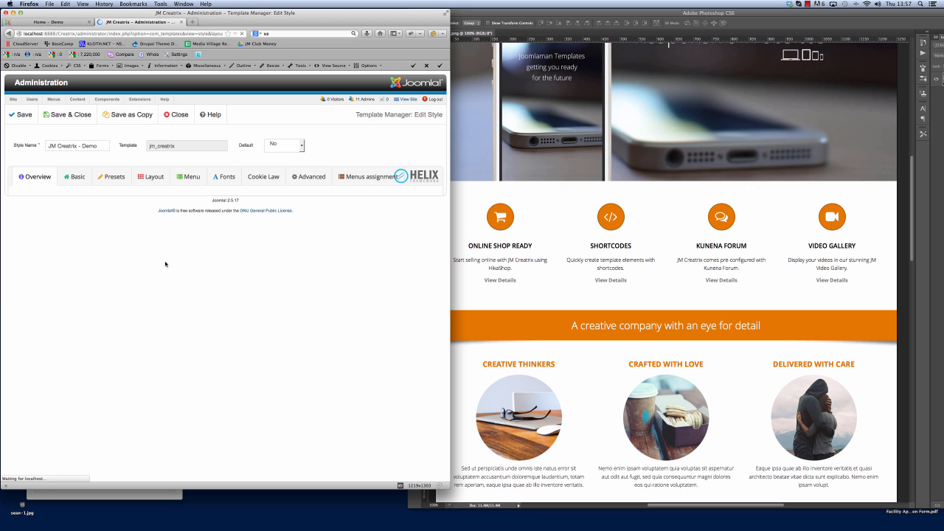
scroll(197, 321, down, 3)
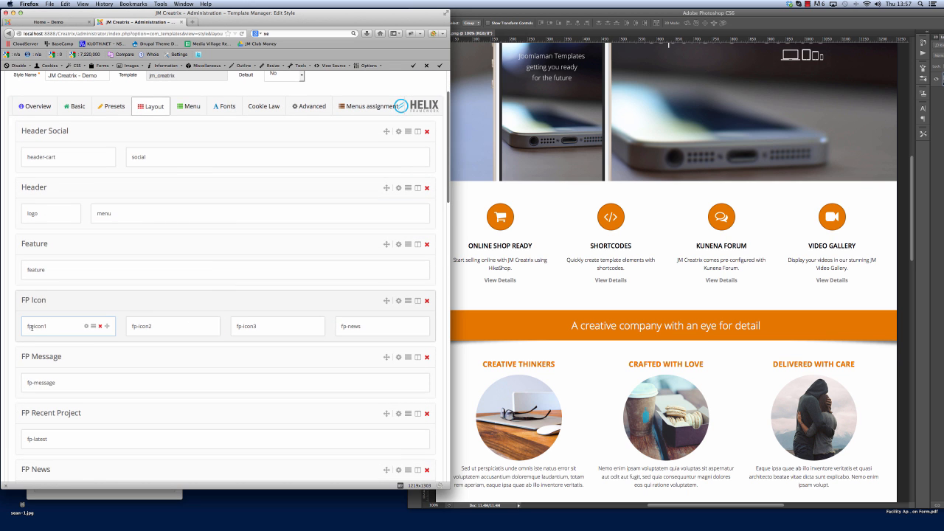
Step: Set the position of the FP Icon row's fp-icon1 column to fp-icon-demo1, apply it and save the style
click(85, 326)
click(176, 308)
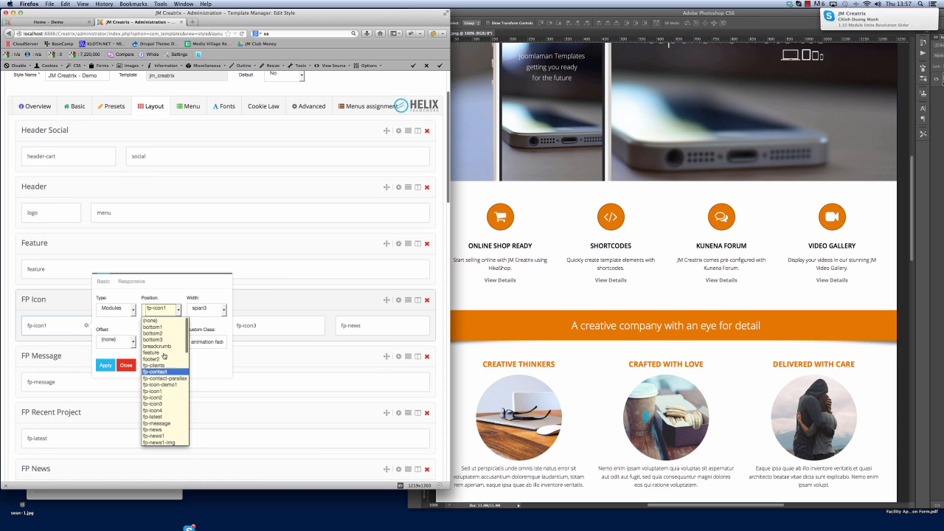
click(161, 385)
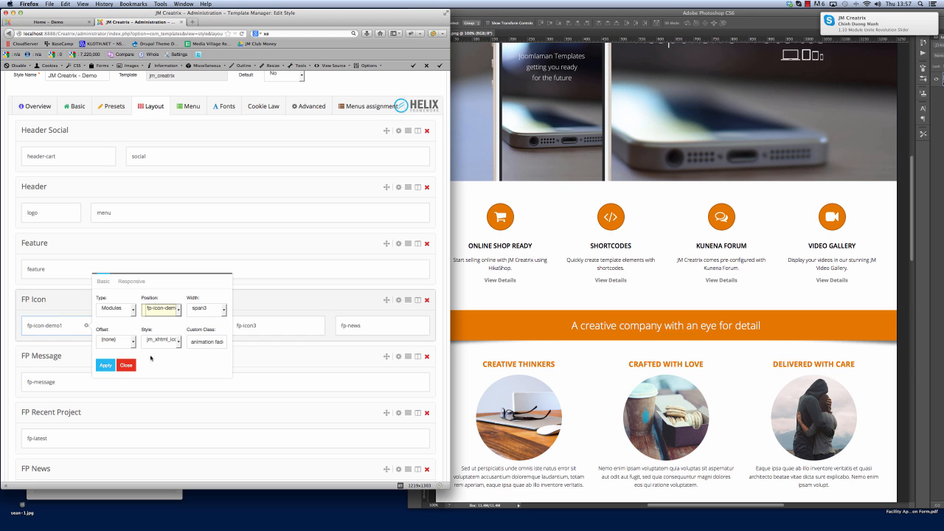
click(105, 365)
scroll(312, 397, up, 3)
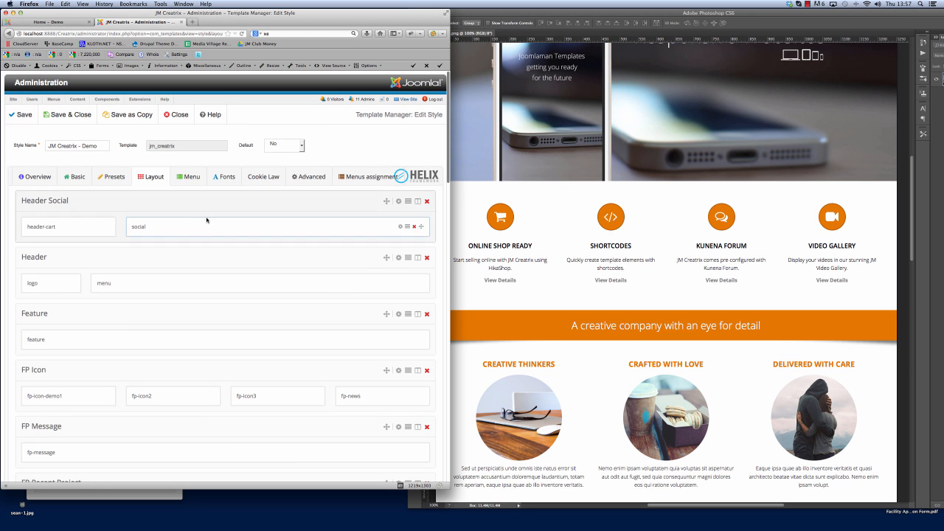
click(23, 116)
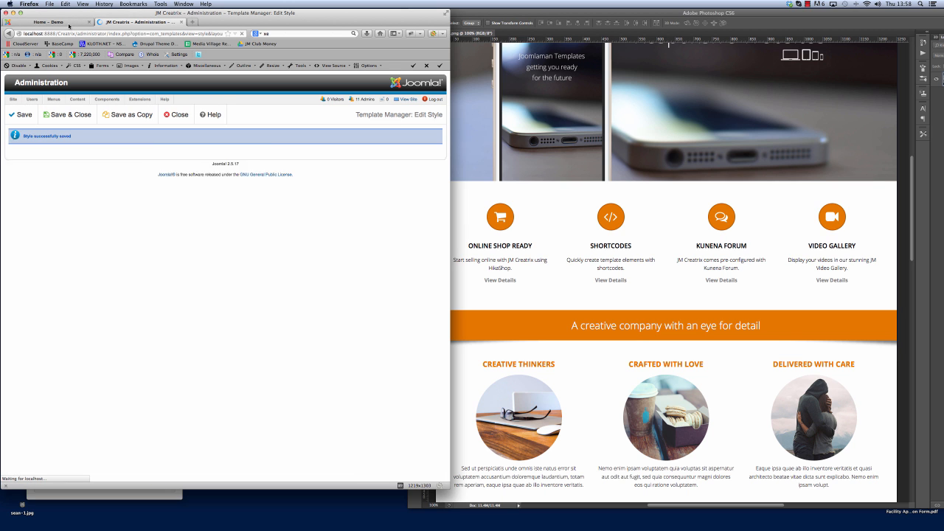
Step: Reload the Home - Demo page, and check the fp-icon-demo1 column's settings in the style layout before closing the style
click(68, 23)
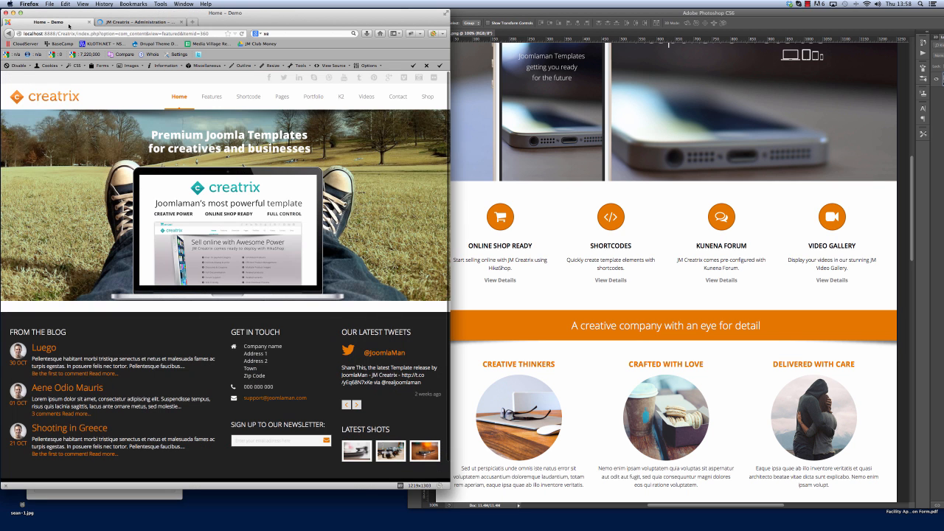
click(242, 33)
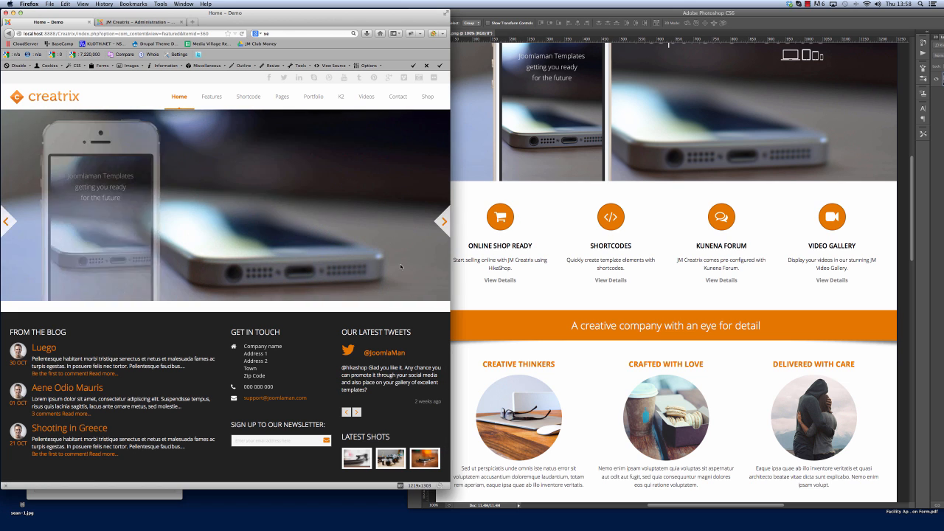
click(140, 22)
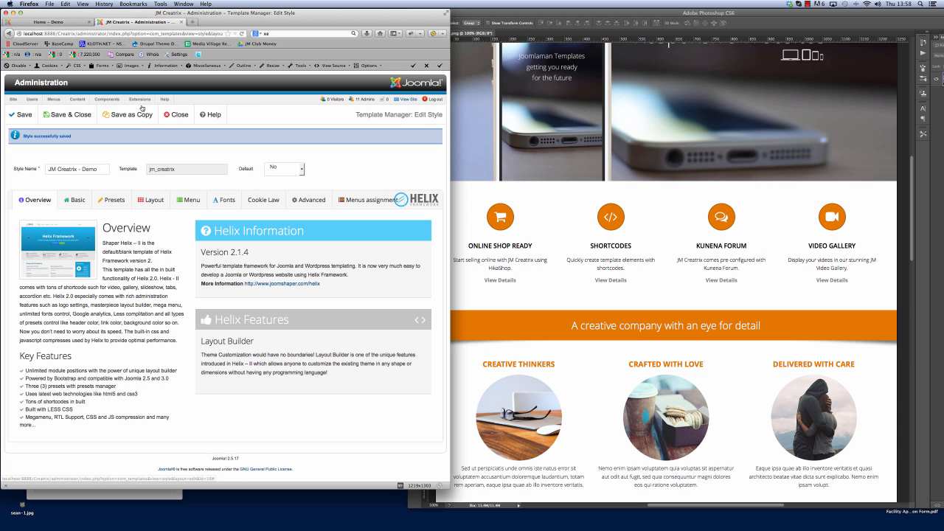
click(152, 200)
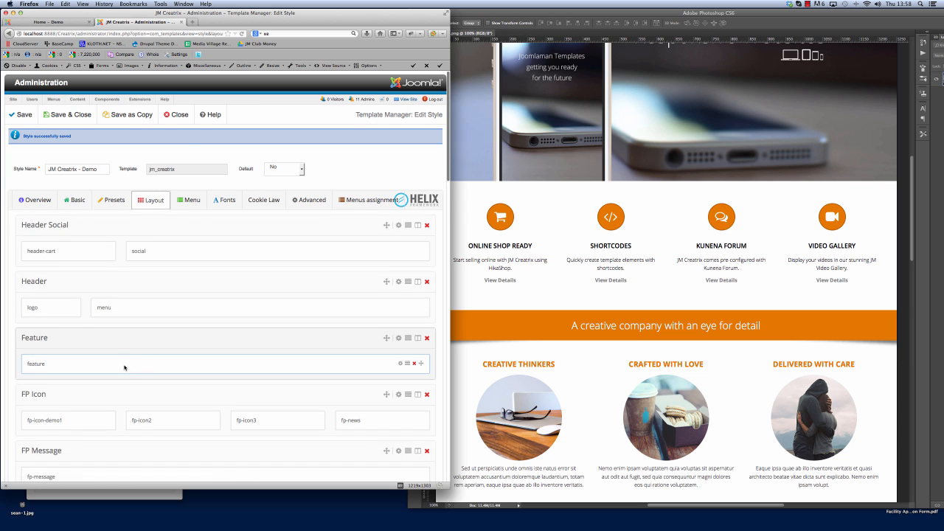
scroll(122, 365, down, 2)
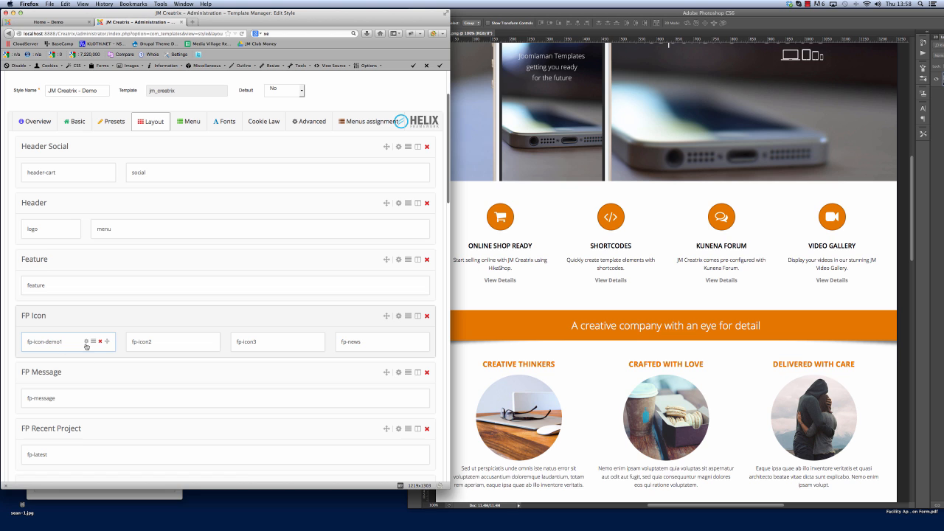
click(86, 343)
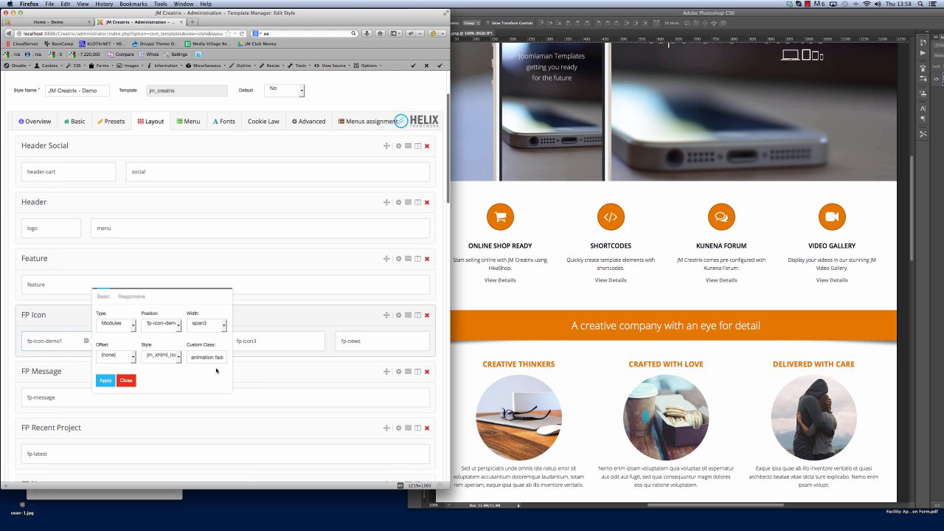
click(126, 381)
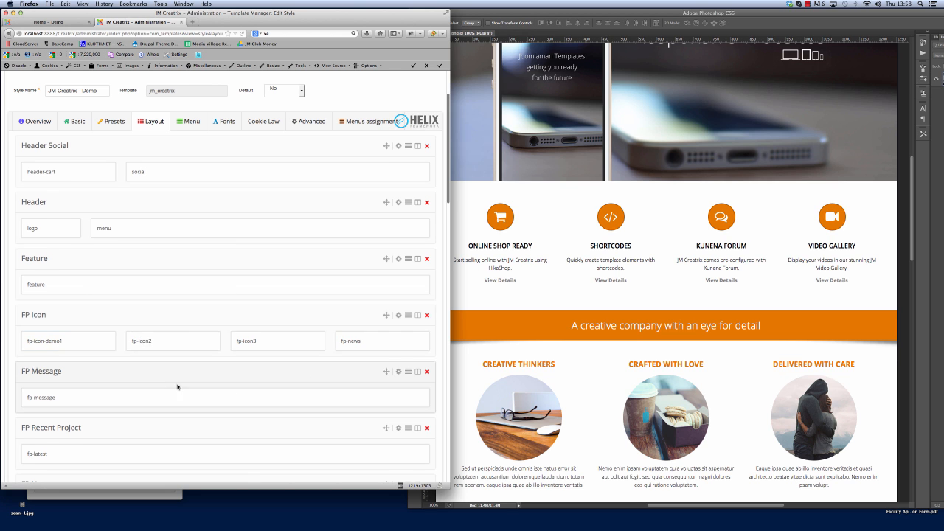
scroll(177, 386, up, 2)
click(183, 115)
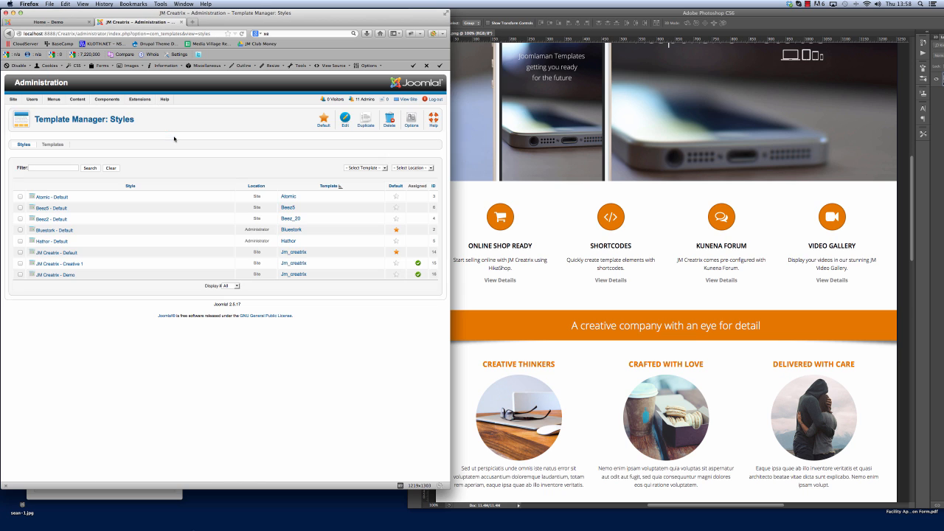
Step: Review the menu assignment of the Online Shop Ready module in position fp-icon-demo1, and save and close the module
mouse_move(140, 103)
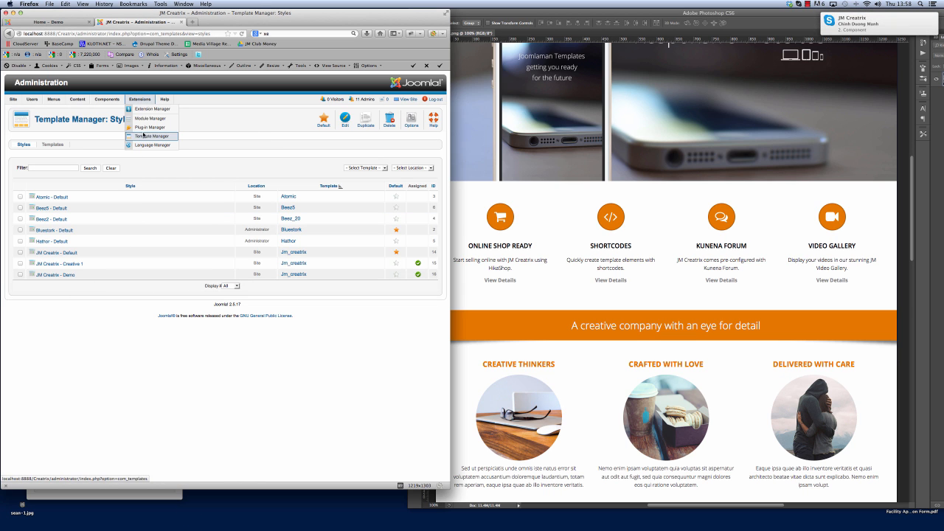
click(148, 118)
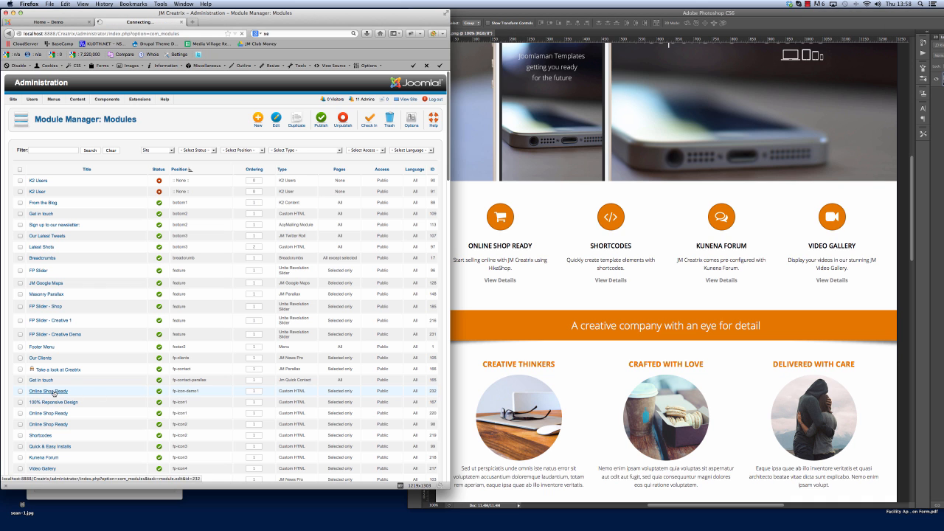
click(49, 390)
scroll(231, 327, down, 6)
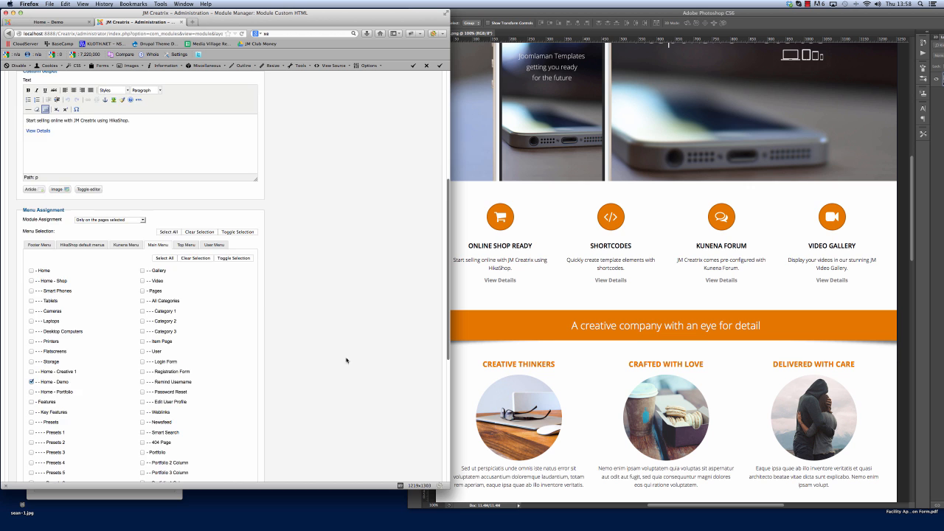
scroll(345, 360, up, 6)
click(331, 117)
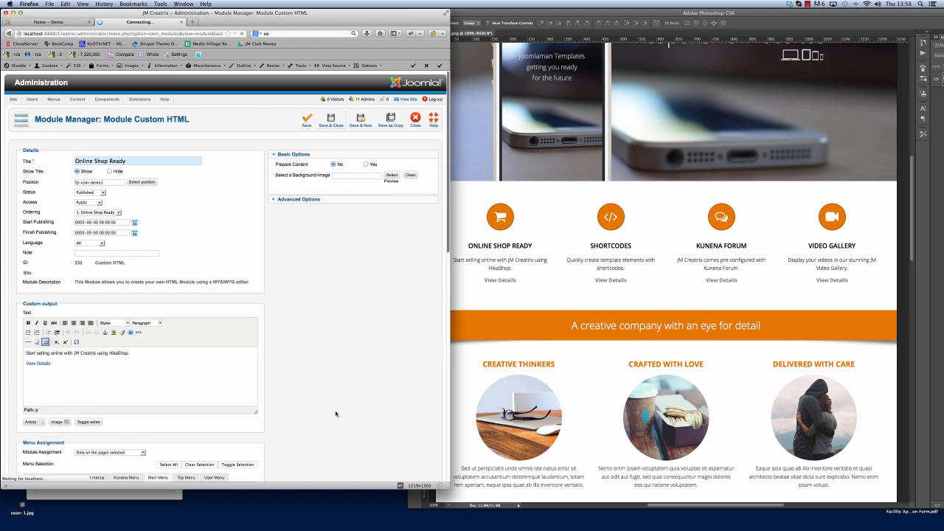
Step: Reload the Home - Demo page and compare its icon row with the Creative 1 design in Photoshop
click(62, 22)
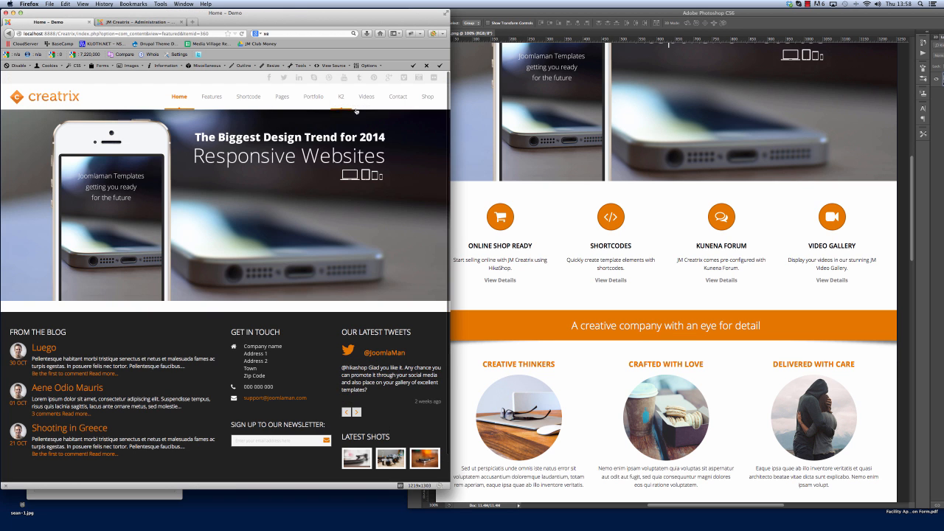
click(242, 34)
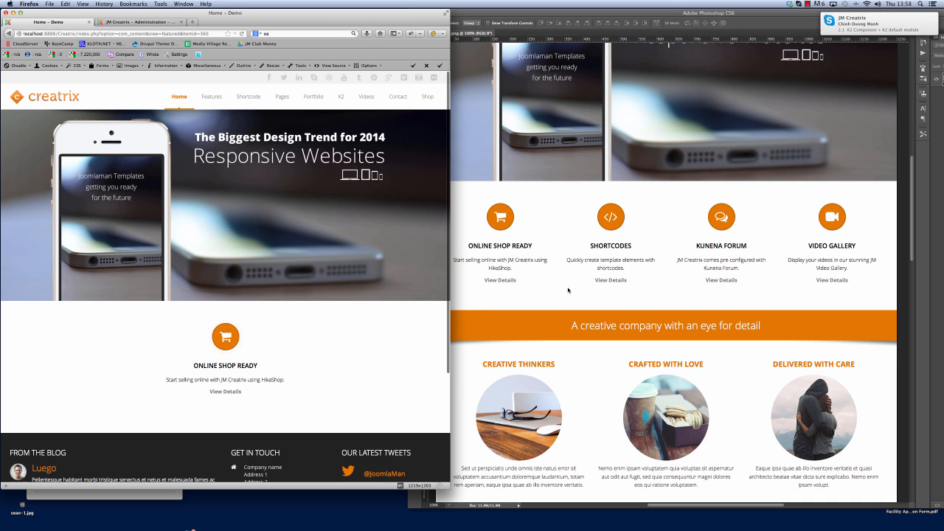
click(621, 280)
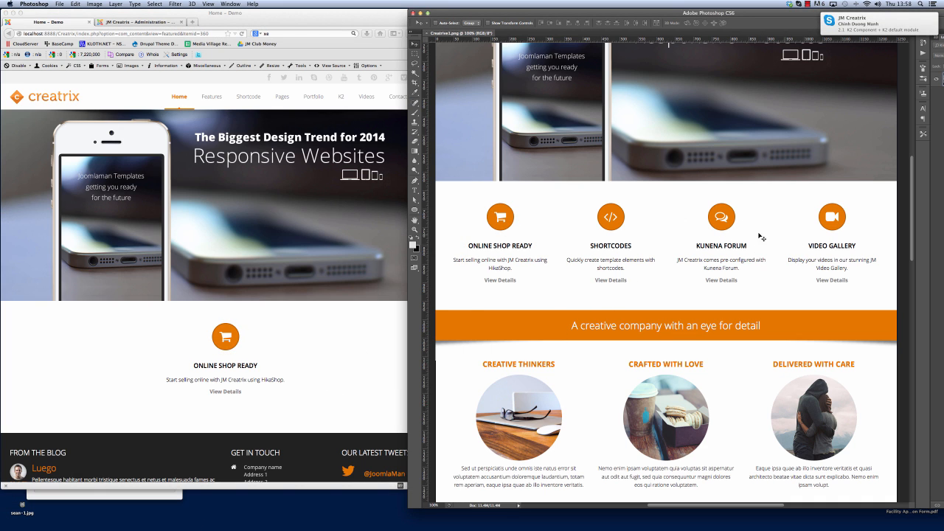
click(298, 413)
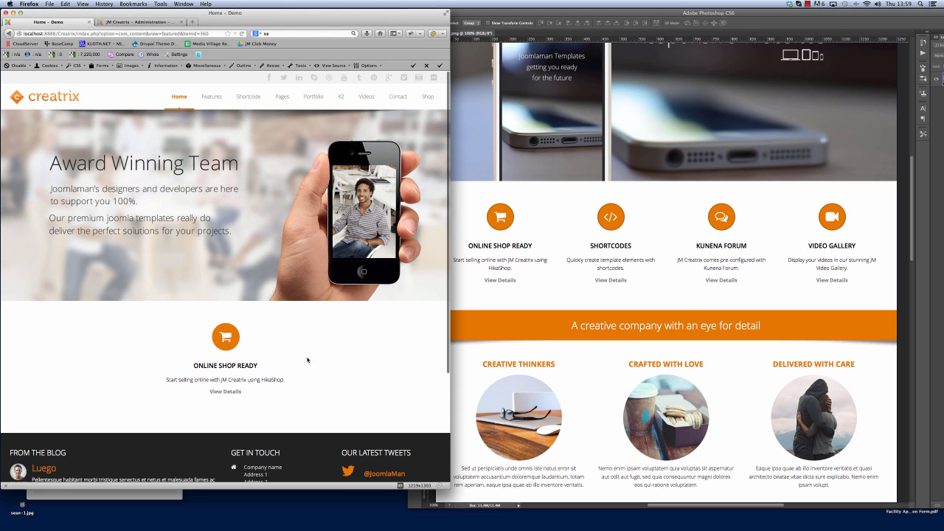
Step: Open the Shortcodes module in position fp-icon2 from the Module Manager, checking the design for the second icon
click(137, 23)
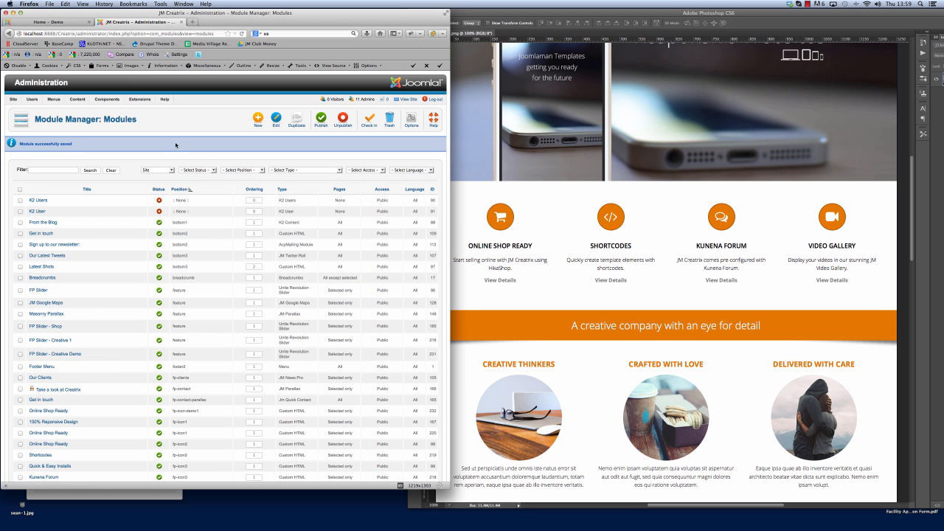
scroll(133, 269, down, 5)
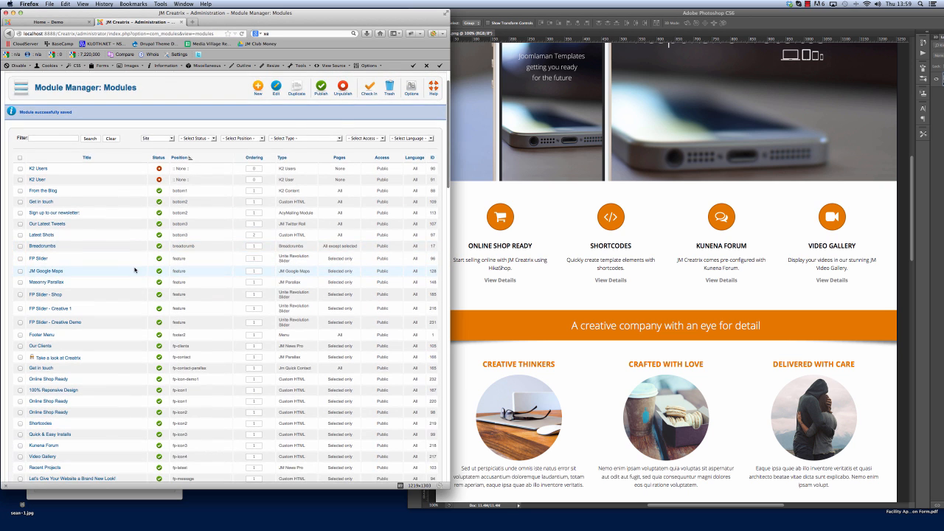
scroll(134, 270, down, 2)
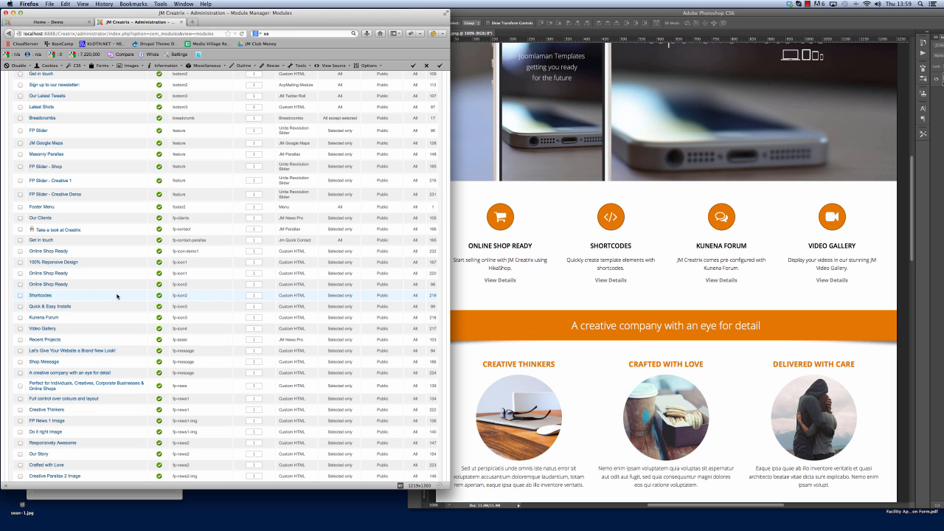
click(639, 268)
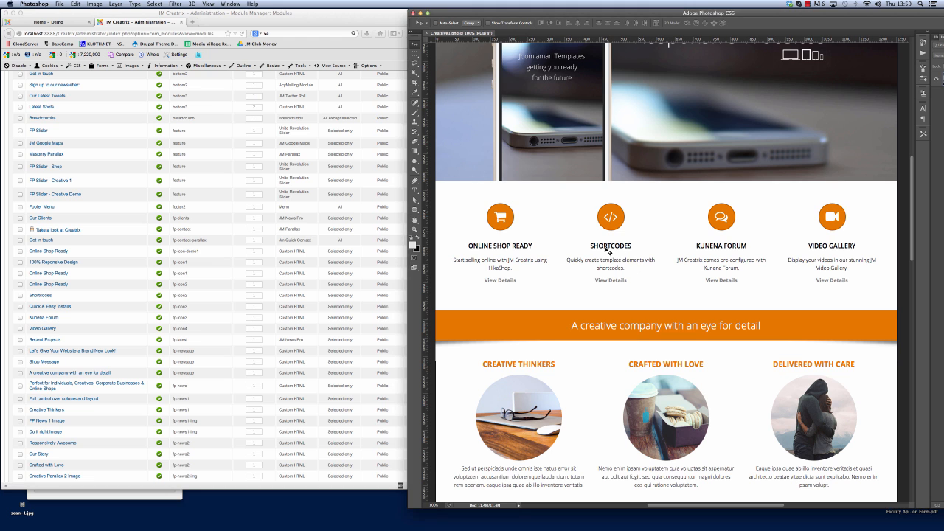
click(217, 353)
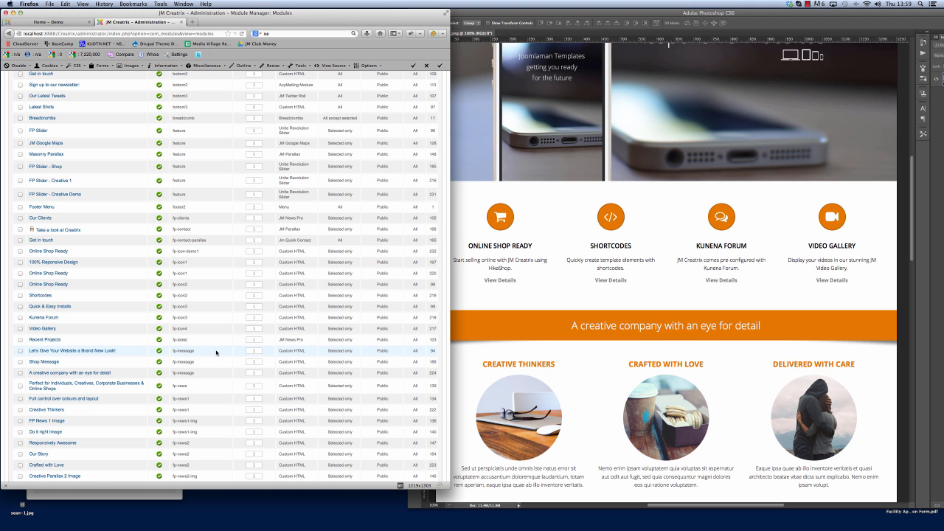
scroll(218, 346, down, 1)
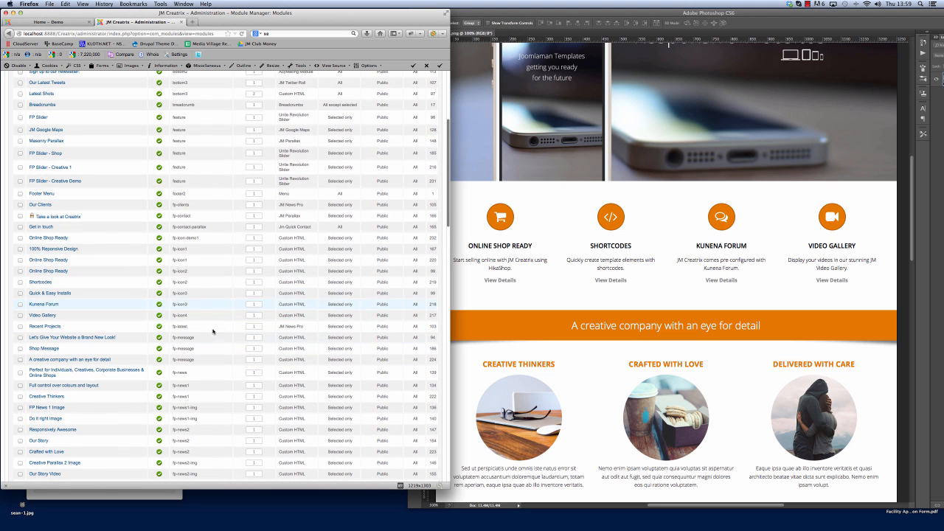
click(38, 283)
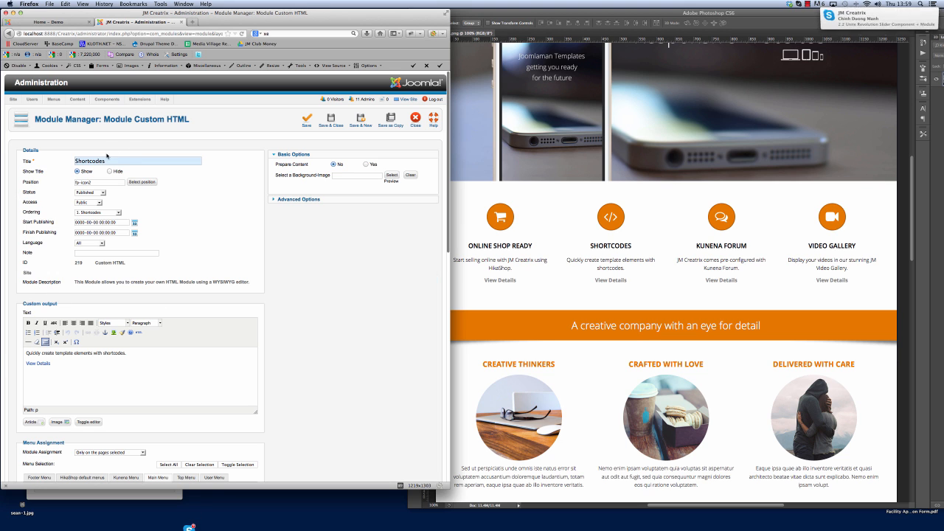
Step: Review the Shortcodes module's text and advanced options, and set its position to fp-icon-demo2
drag(108, 161, 74, 161)
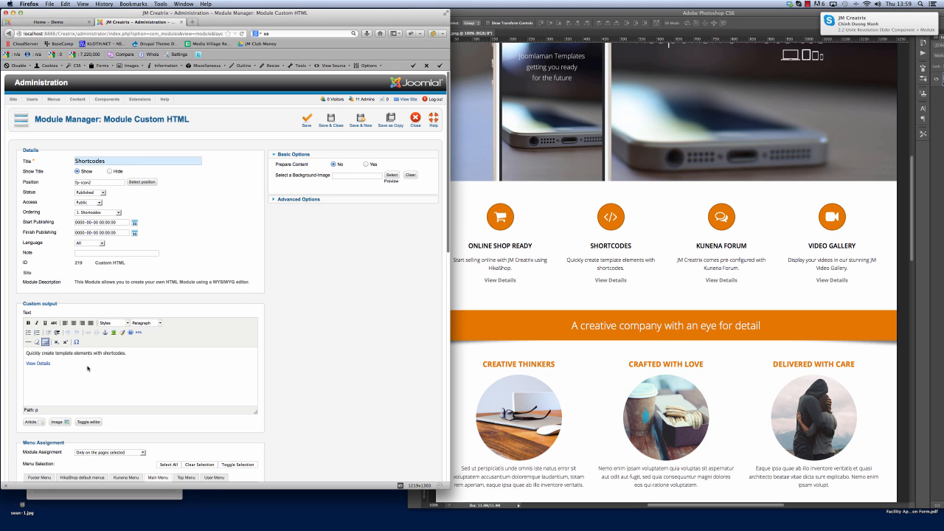
drag(88, 368, 26, 353)
click(356, 311)
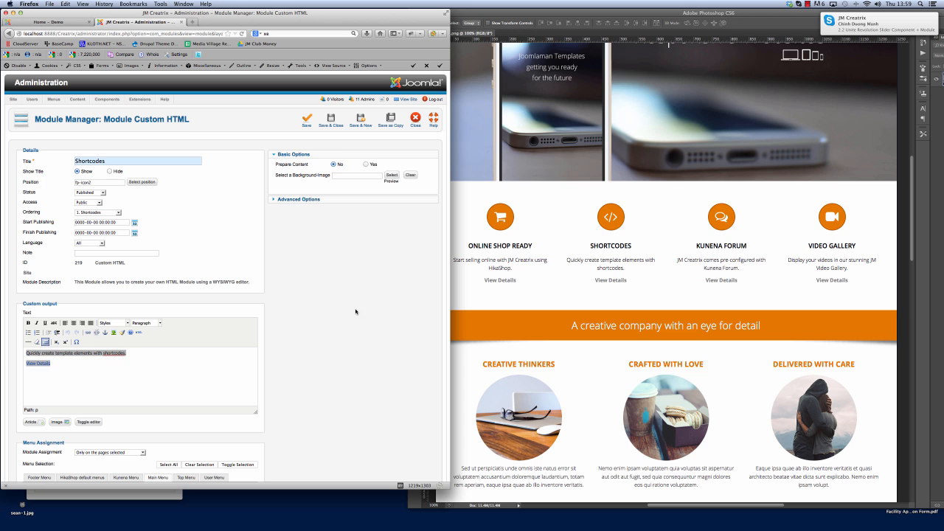
click(292, 198)
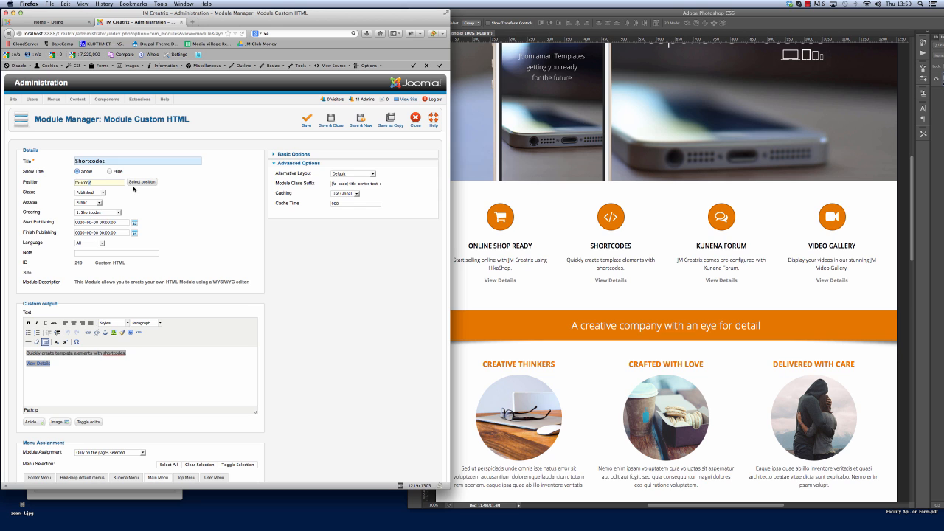
text(-demo2)
Step: Assign the module to Home - Demo instead of Home - Creative 1 and save it as a copy
scroll(308, 338, down, 5)
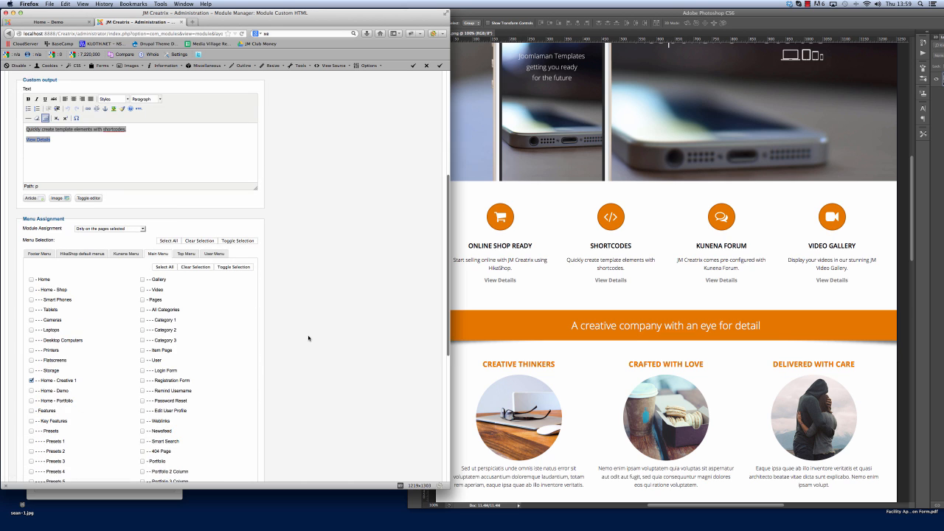
click(31, 390)
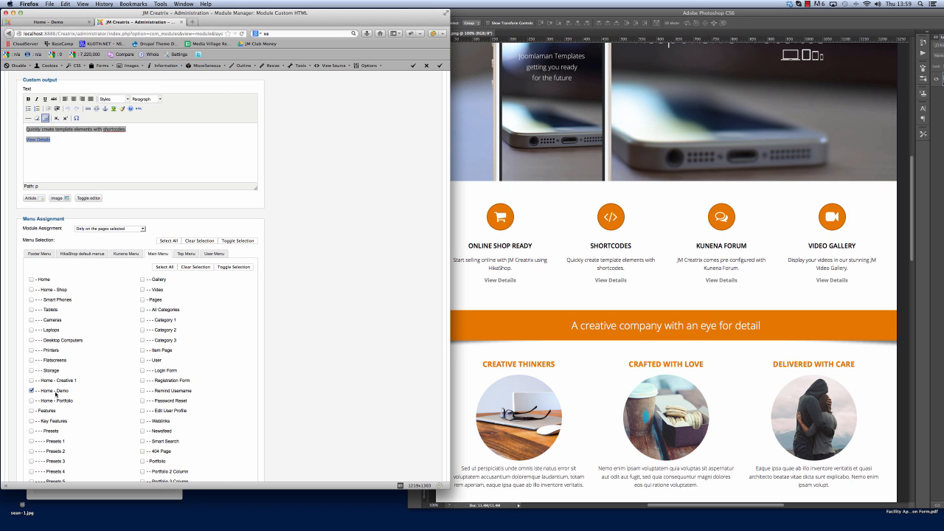
scroll(396, 340, up, 5)
click(391, 119)
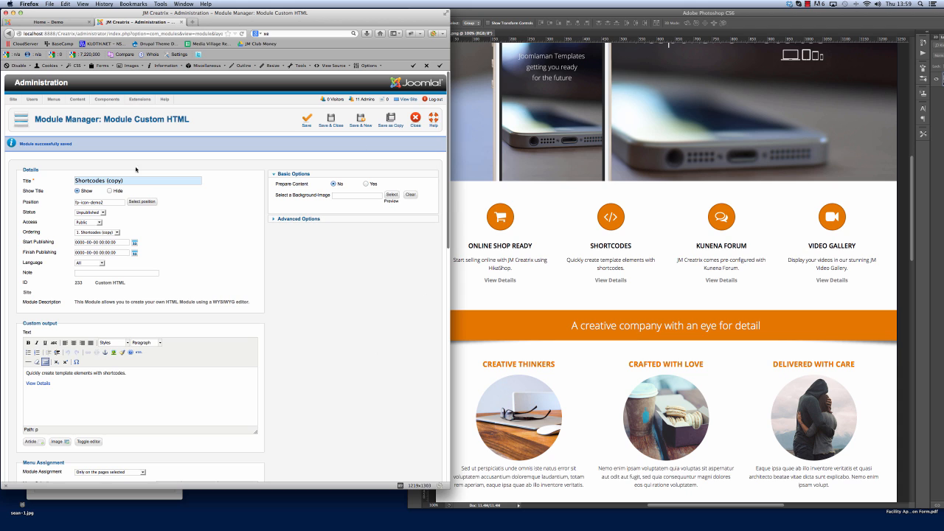
Step: Remove the (copy) suffix from the copied module's title so it reads Shortcodes, and save and close it
drag(102, 180, 123, 180)
key(BackSpace)
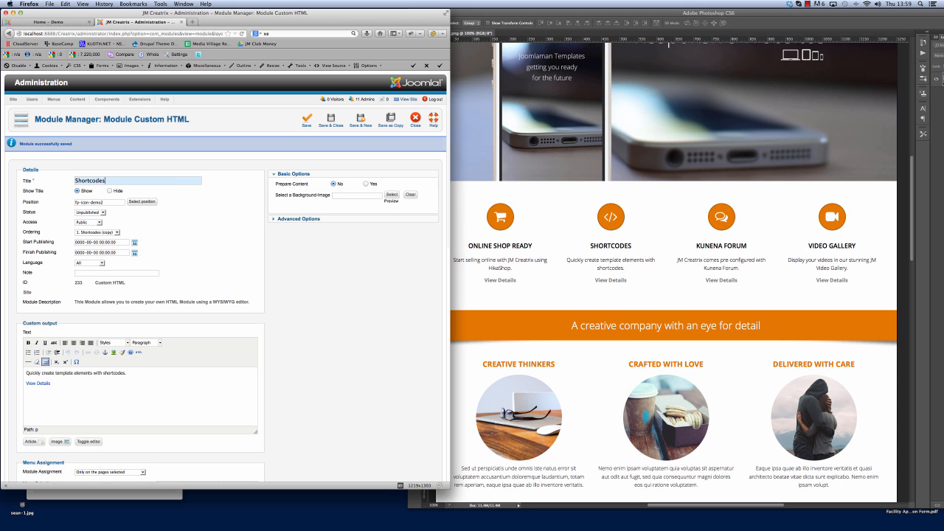
click(330, 119)
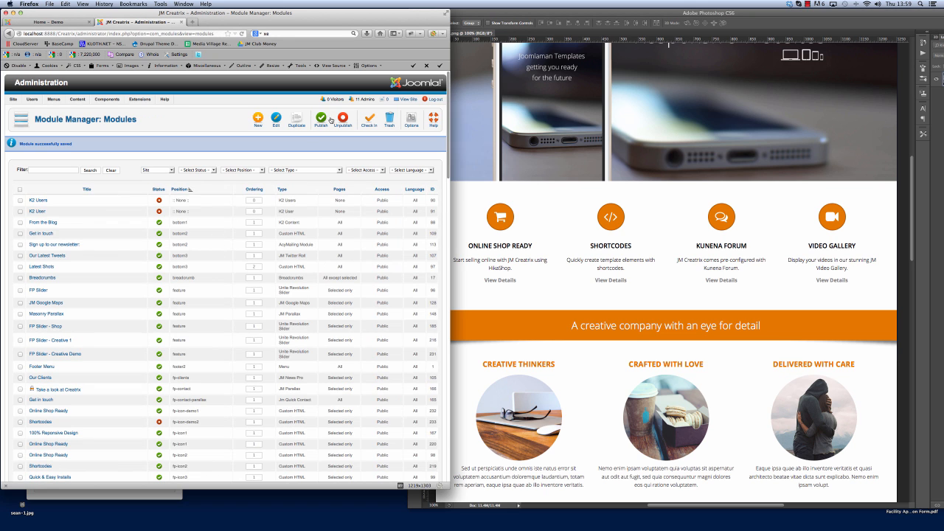
mouse_move(147, 107)
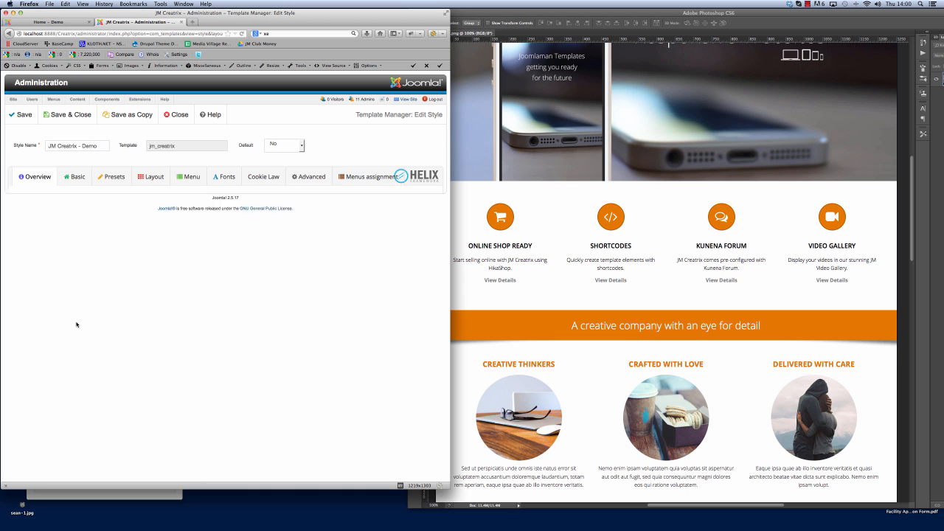
click(151, 177)
scroll(185, 280, down, 3)
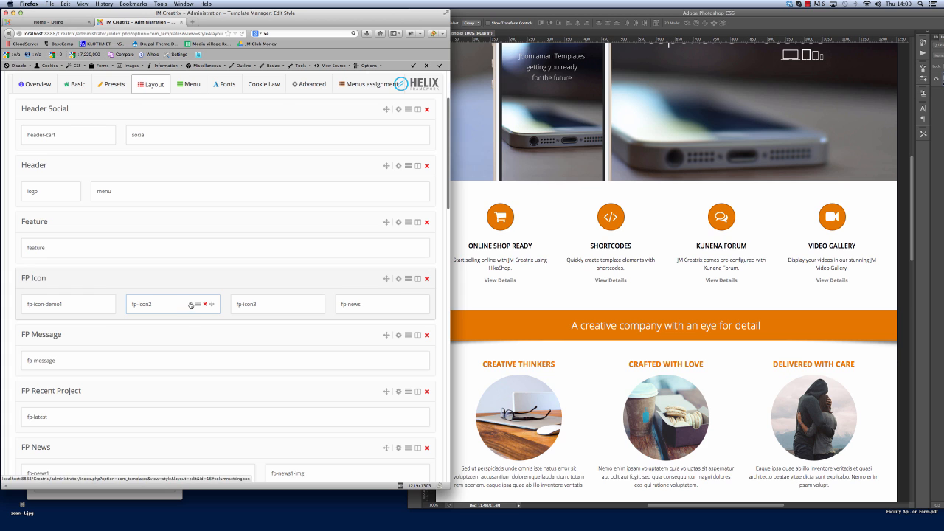
click(190, 303)
click(205, 347)
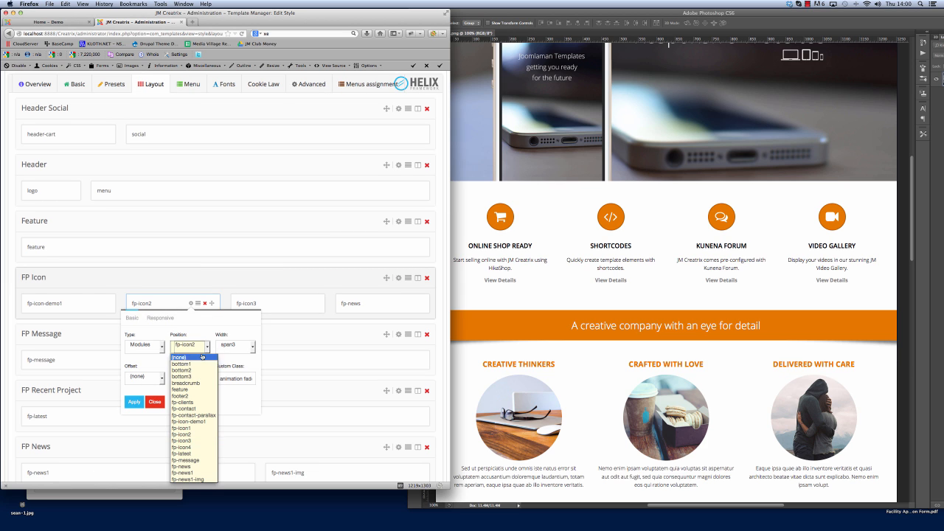
scroll(184, 399, down, 2)
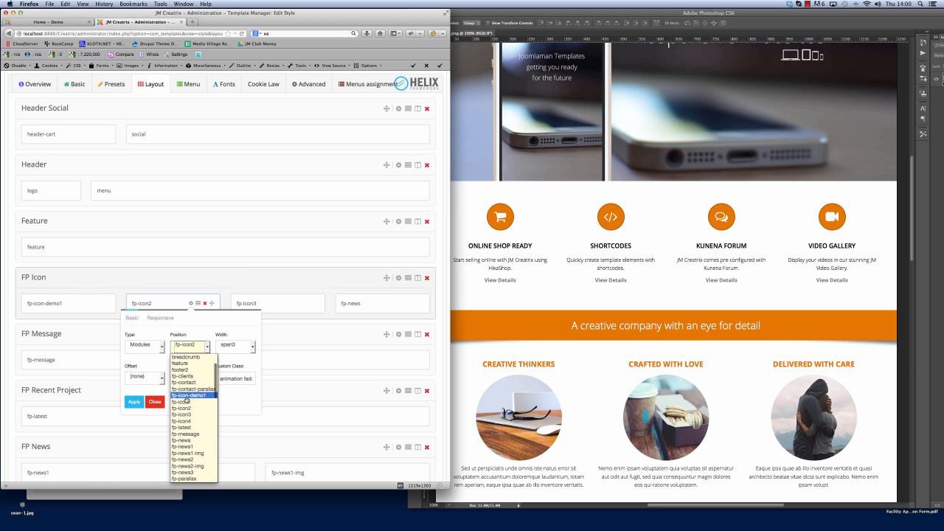
click(247, 319)
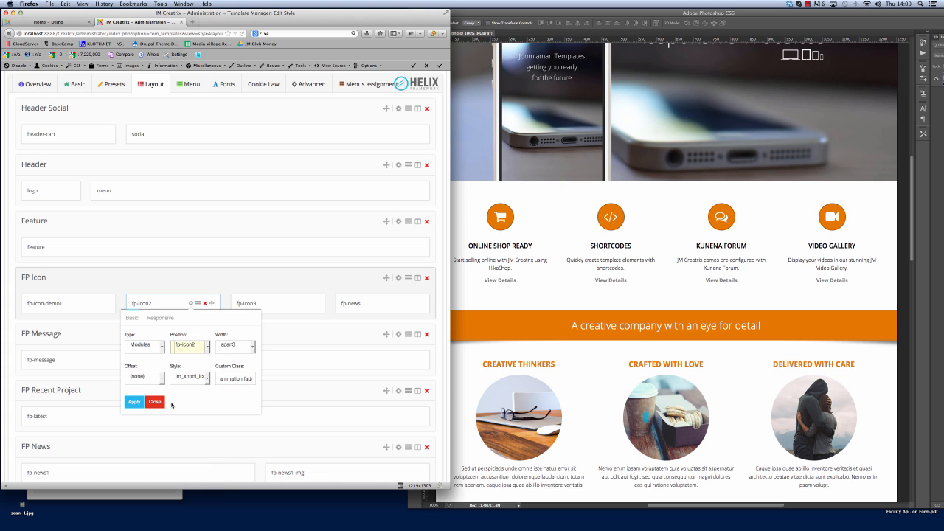
click(155, 402)
scroll(212, 221, up, 3)
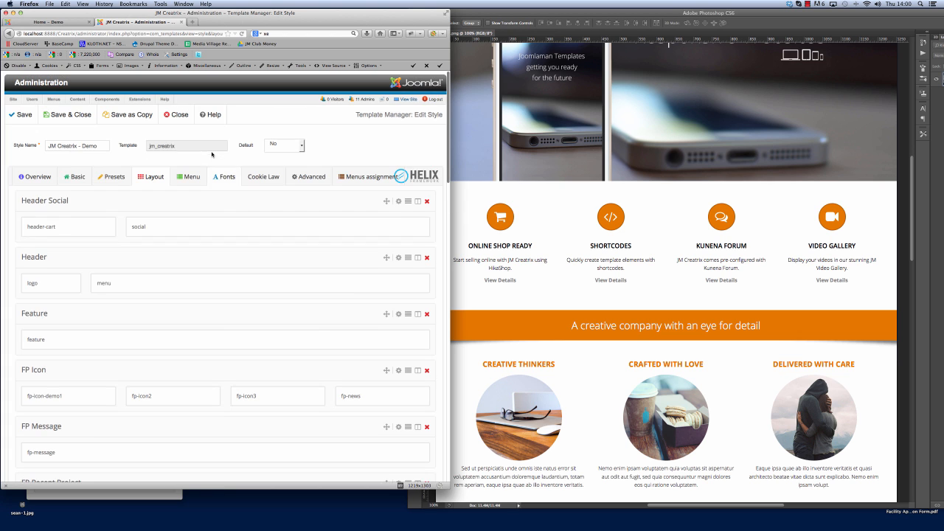
click(176, 115)
Step: Publish the Shortcodes module in position fp-icon-demo2 from the Module Manager
mouse_move(140, 99)
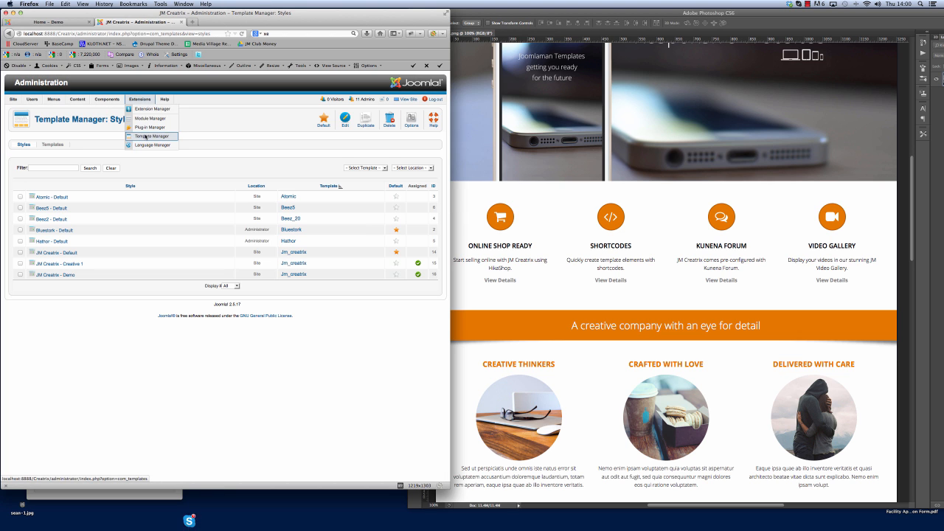
click(150, 118)
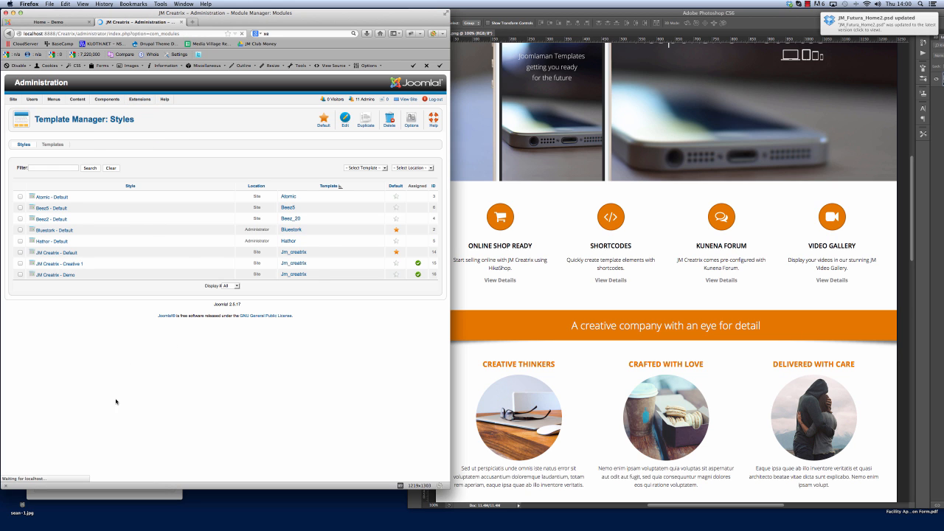
click(159, 402)
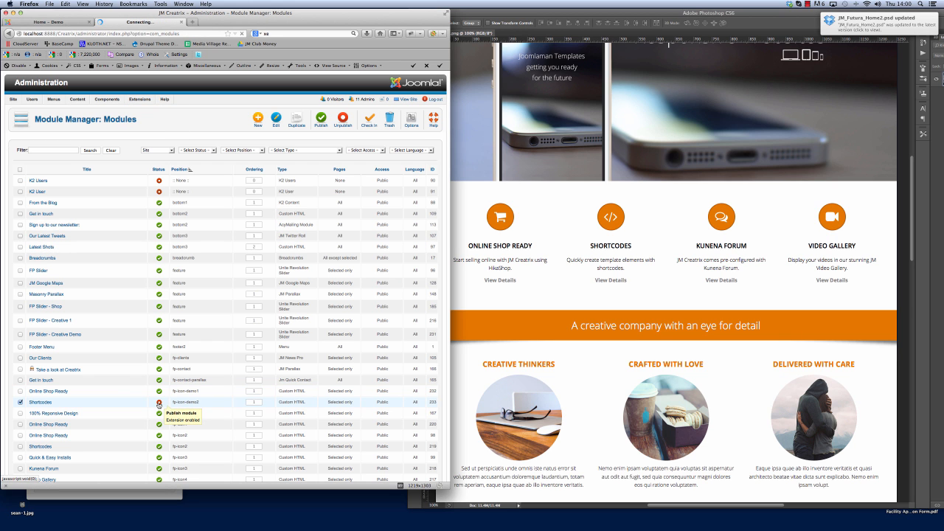
Step: In the JM Creatrix - Demo style's layout, set the second FP Icon column's position to fp-icon-demo2 and apply it
mouse_move(139, 99)
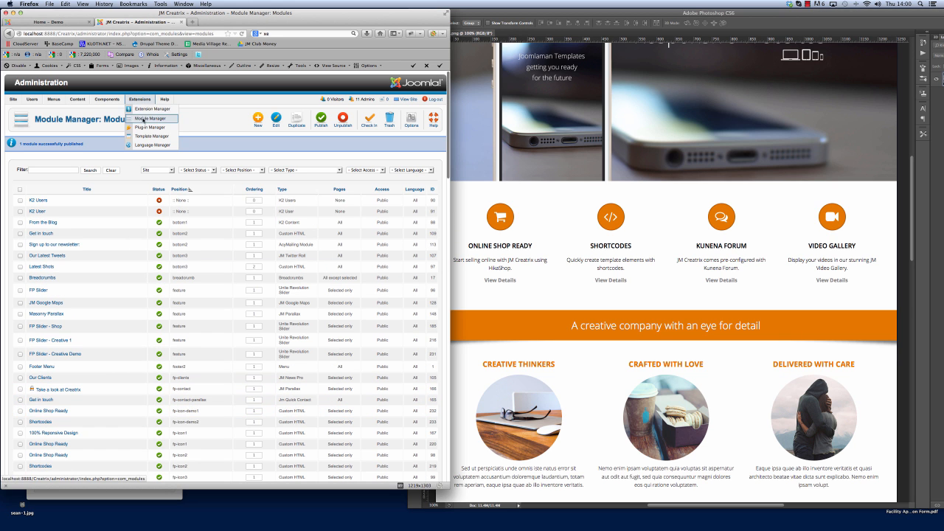
click(144, 136)
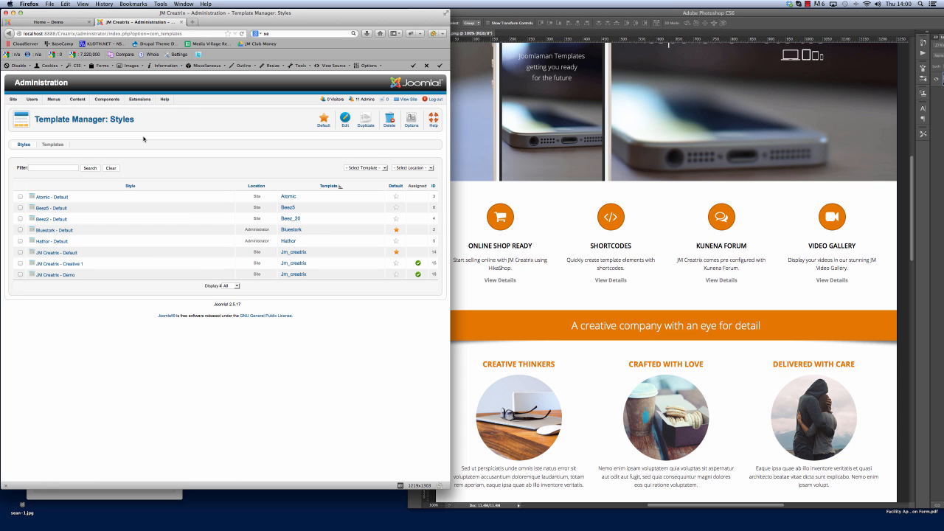
click(62, 275)
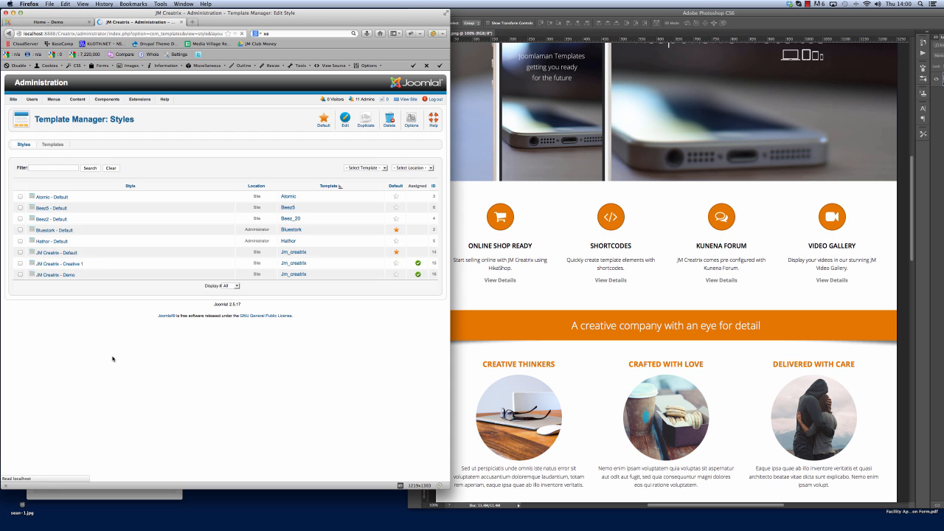
click(149, 177)
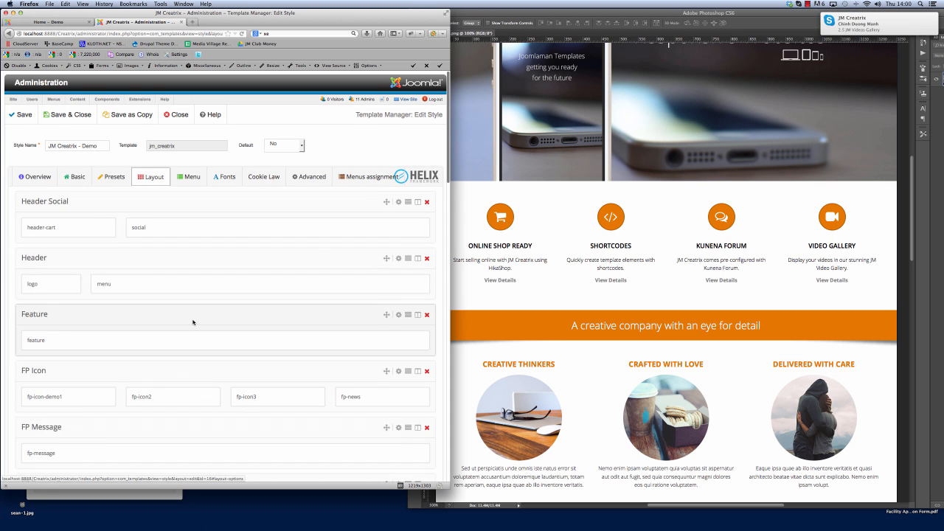
scroll(192, 322, down, 3)
click(190, 328)
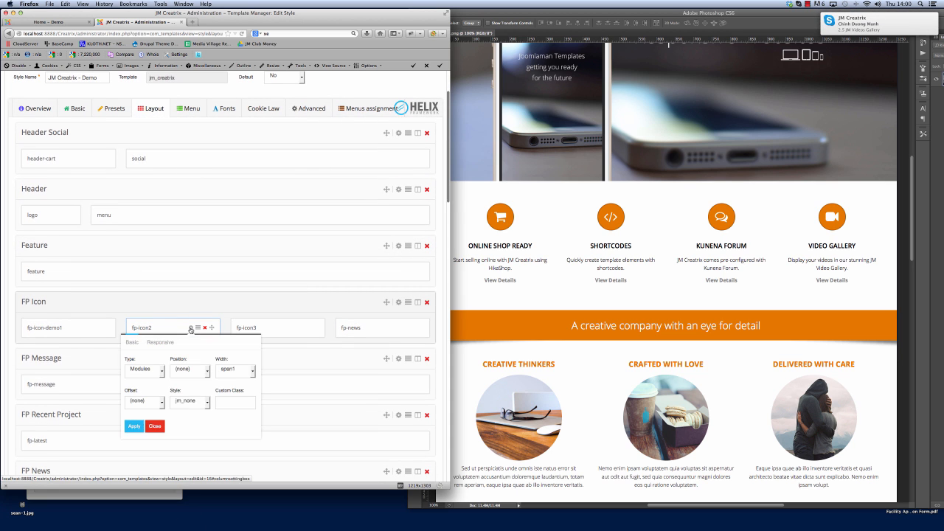
click(206, 370)
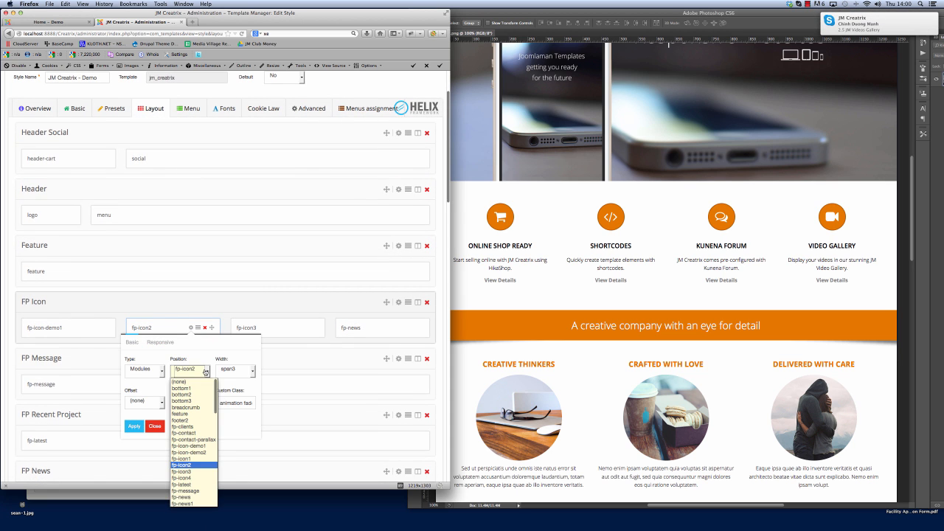
click(185, 452)
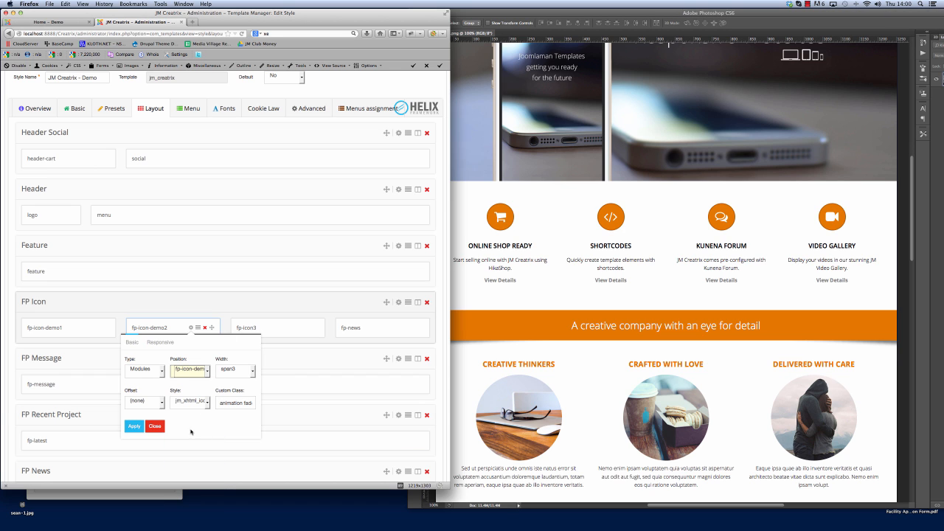
click(134, 427)
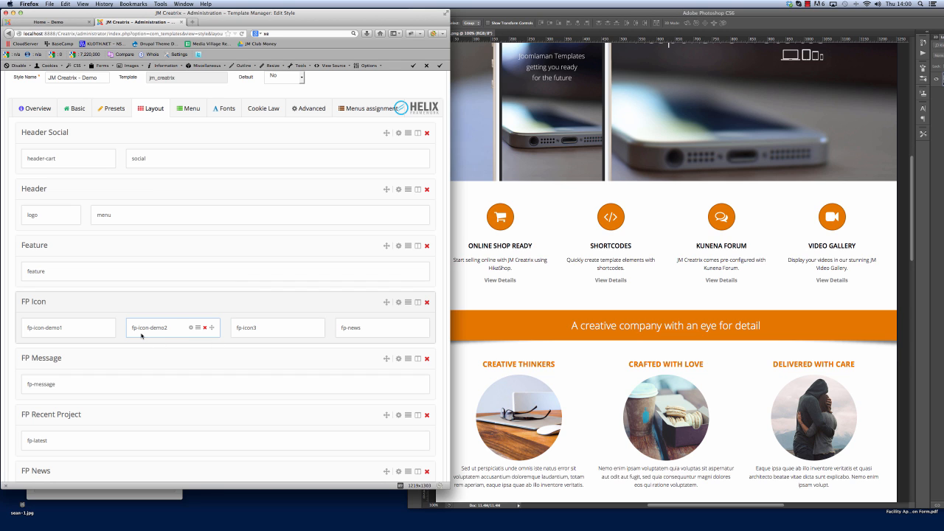
click(296, 327)
click(295, 369)
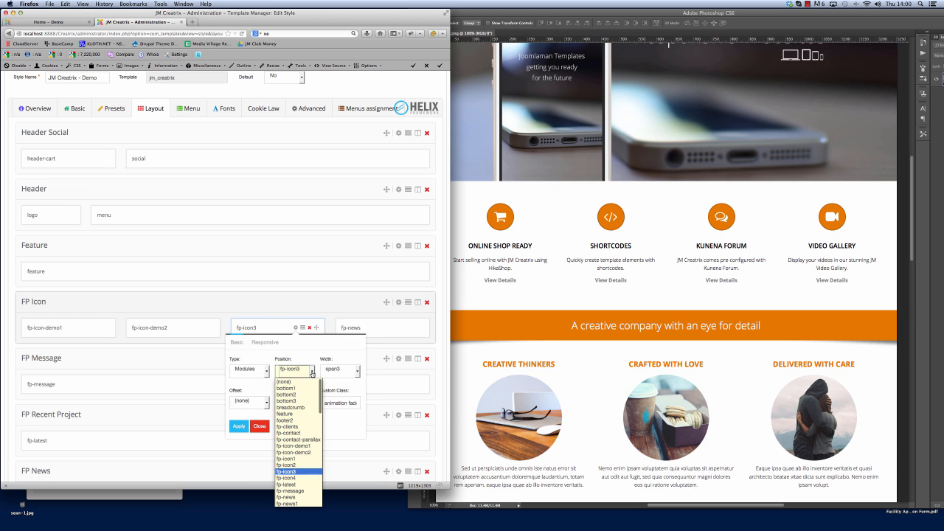
click(256, 418)
click(259, 426)
Step: Save and close the JM Creatrix - Demo style and reload the Home - Demo page to check the icon row
scroll(282, 236, up, 3)
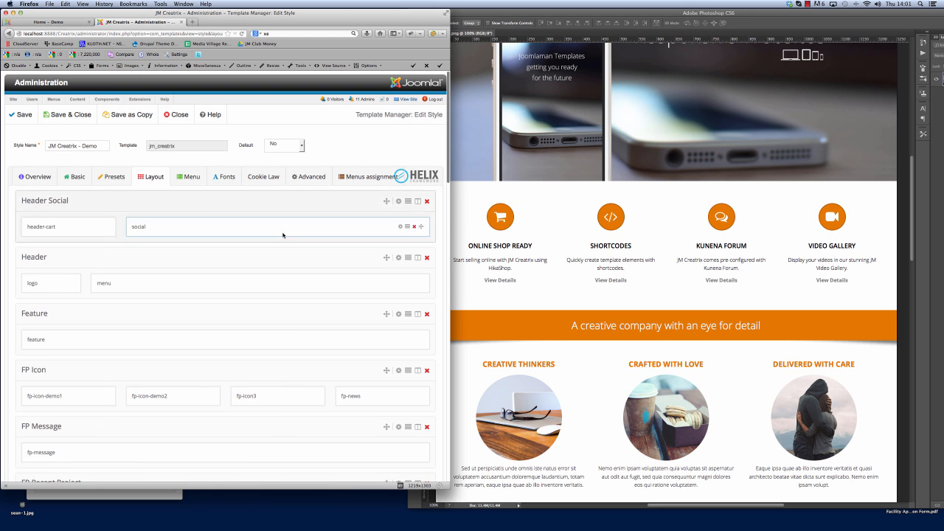
click(72, 22)
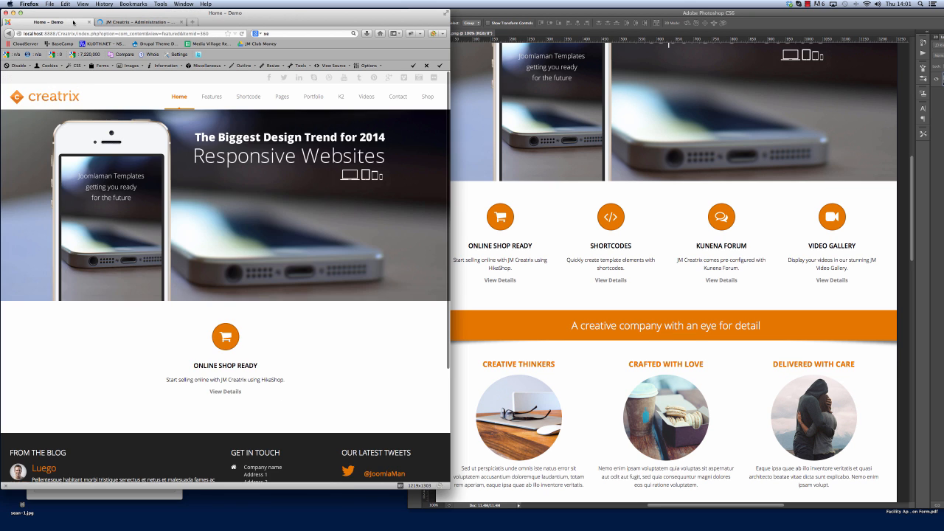
click(242, 34)
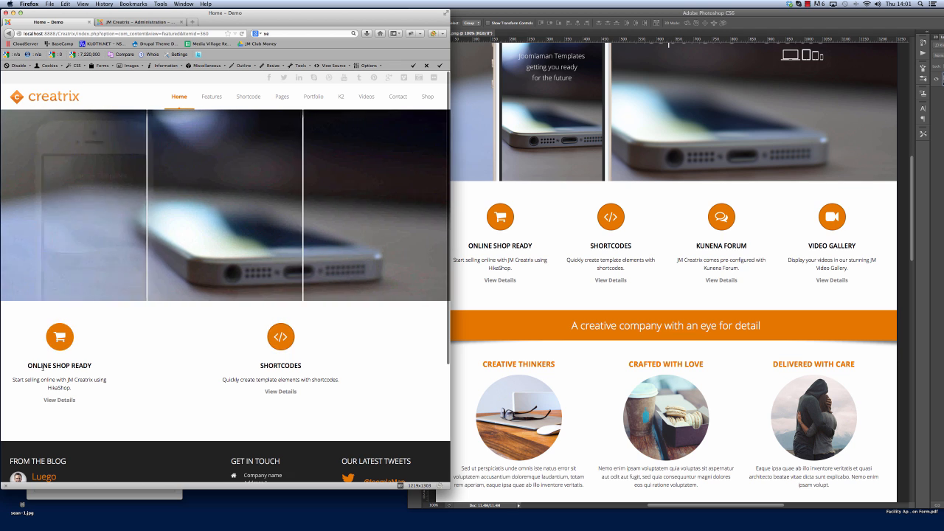
Step: Check the third icon block in the Photoshop design, open the Kunena Forum module and set its position to fp-icon-demo3
click(144, 22)
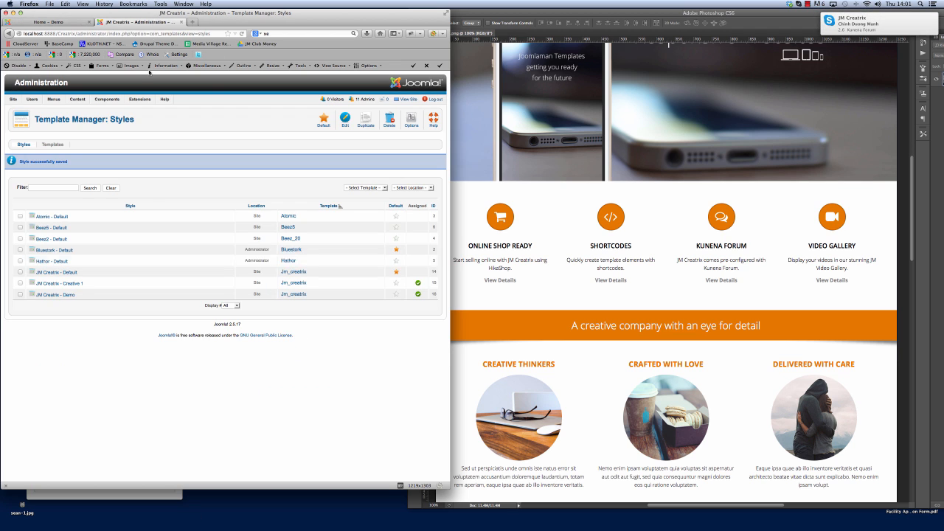
mouse_move(139, 99)
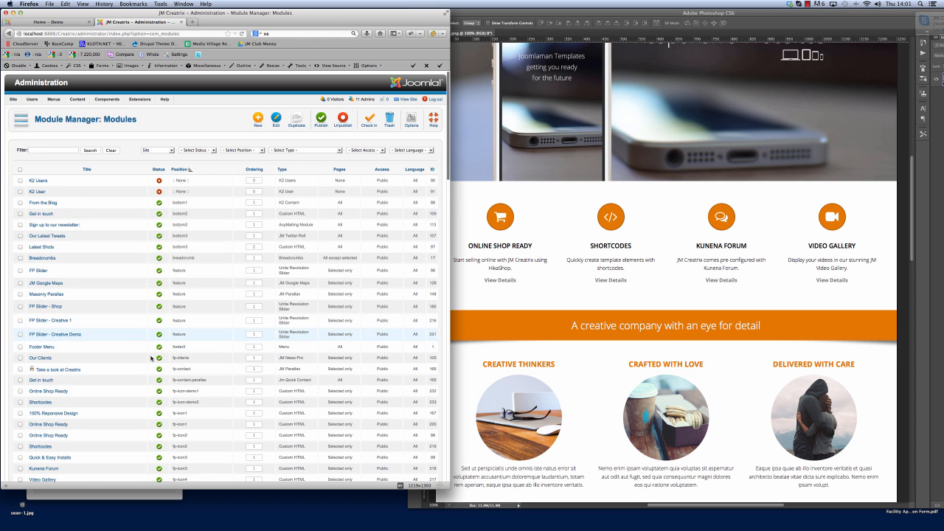
scroll(156, 354, down, 5)
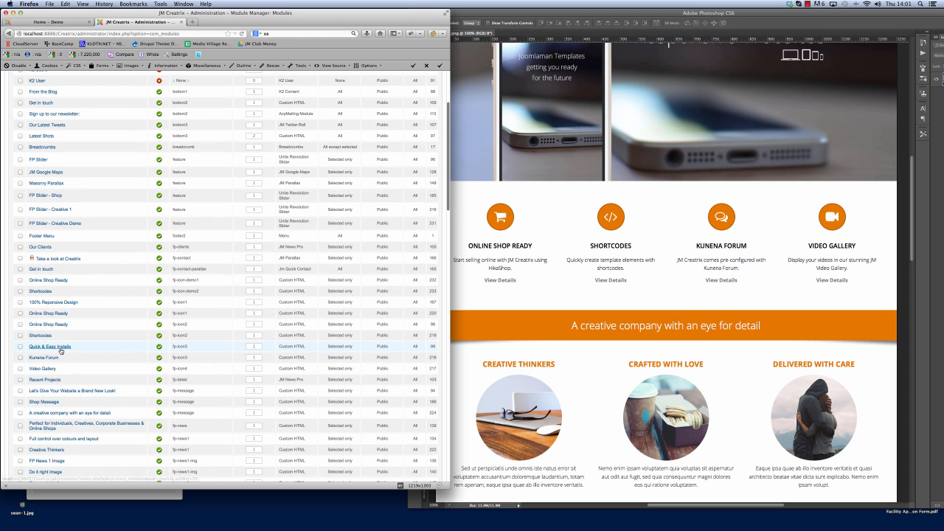
click(653, 325)
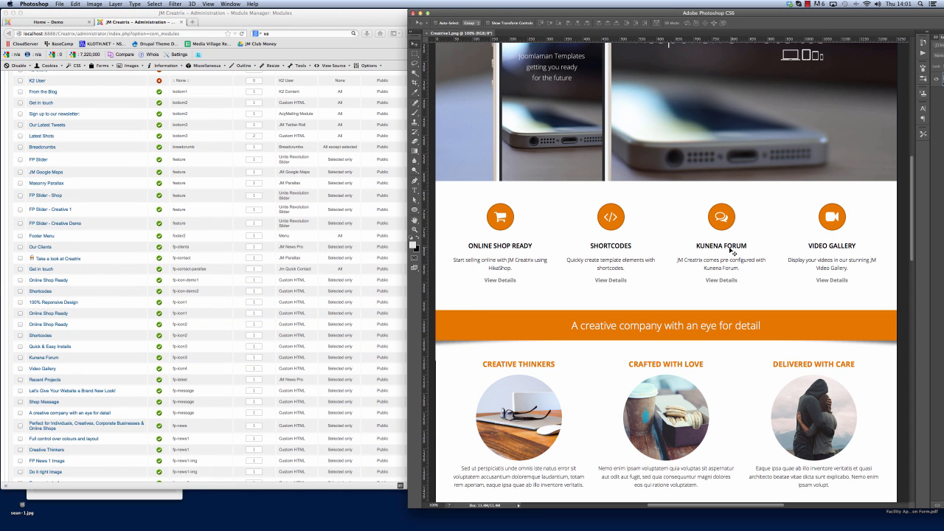
click(140, 348)
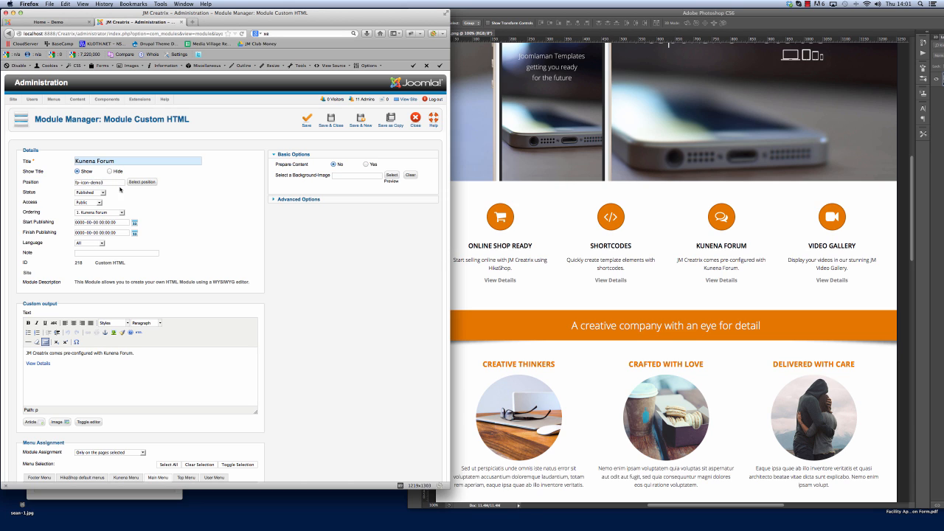
Step: Assign the Kunena Forum module to Home - Demo instead of Home - Creative 1 and save it as a copy
click(250, 263)
scroll(338, 303, down, 1)
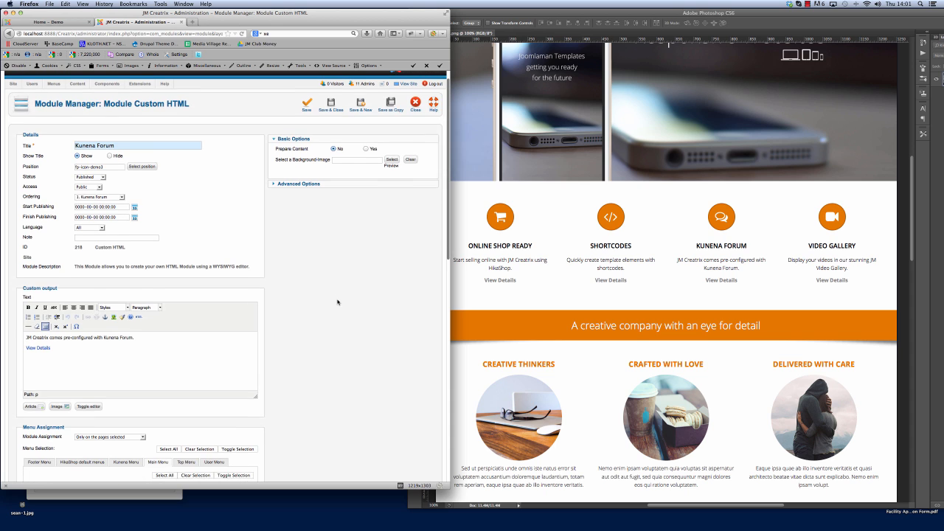
click(391, 107)
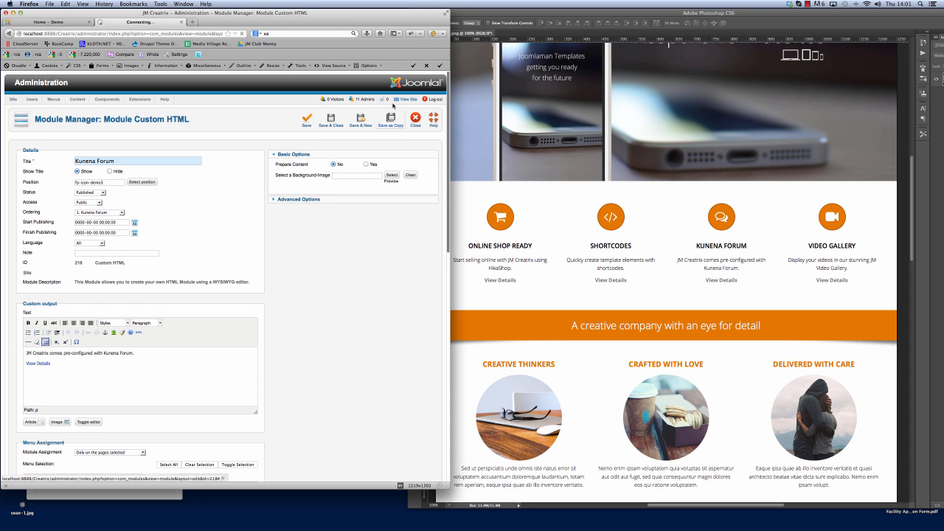
Step: Check the copy's menu assignment, remove the (copy) suffix so its title reads Kunena Forum, and save and close it
scroll(364, 325, down, 5)
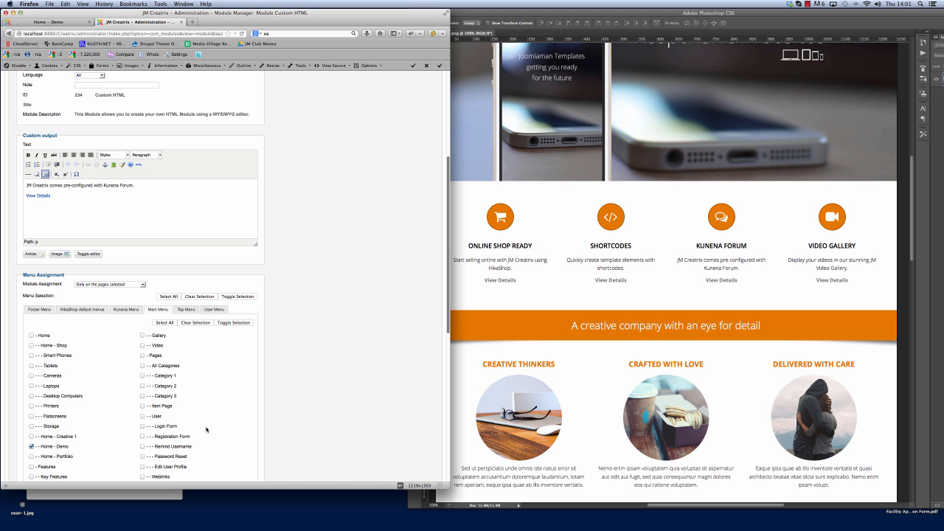
scroll(331, 413, up, 5)
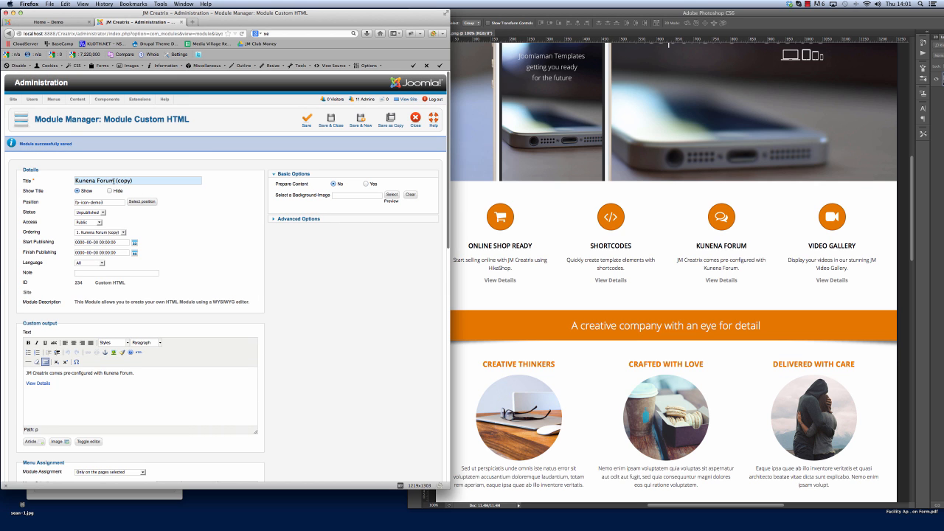
key(BackSpace)
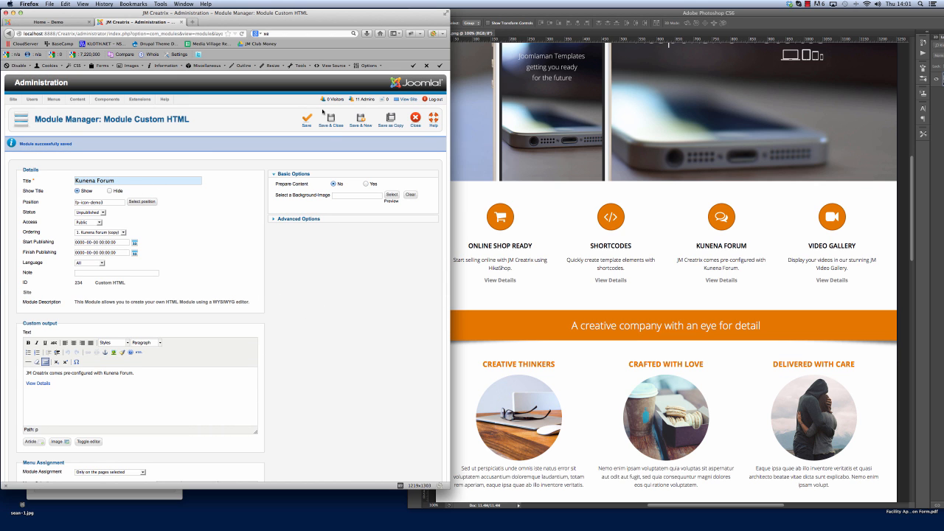
click(333, 121)
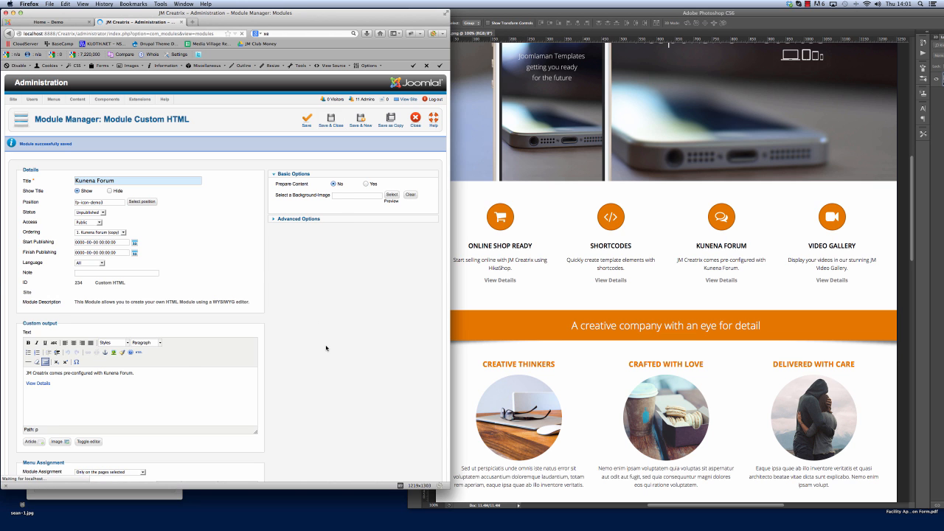
Step: Set the Video Gallery module's position to fp-icon-demo4, assign it to Home - Demo only, and save it as a copy
scroll(167, 346, down, 5)
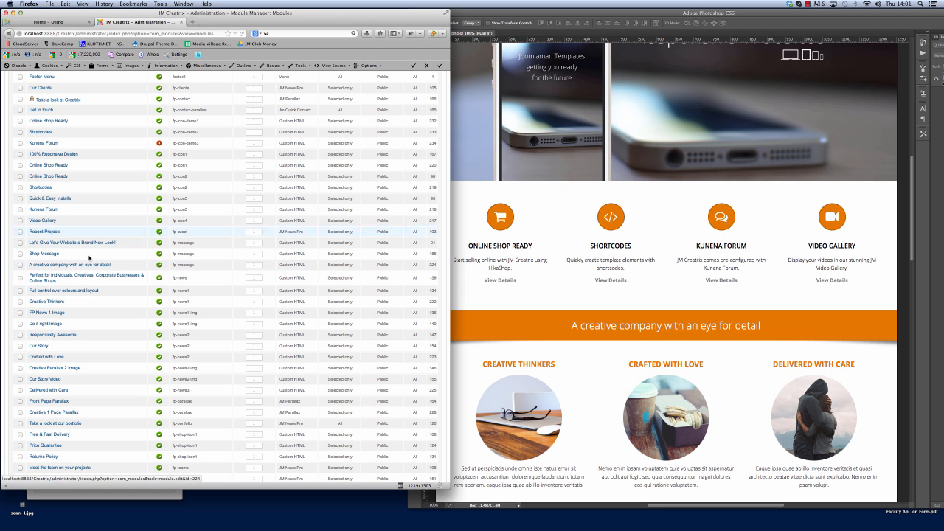
click(47, 221)
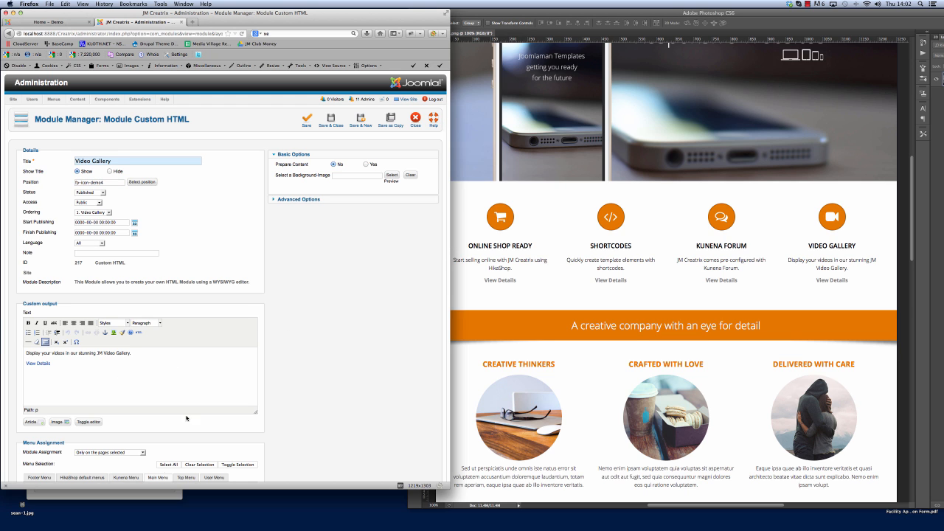
scroll(185, 418, down, 5)
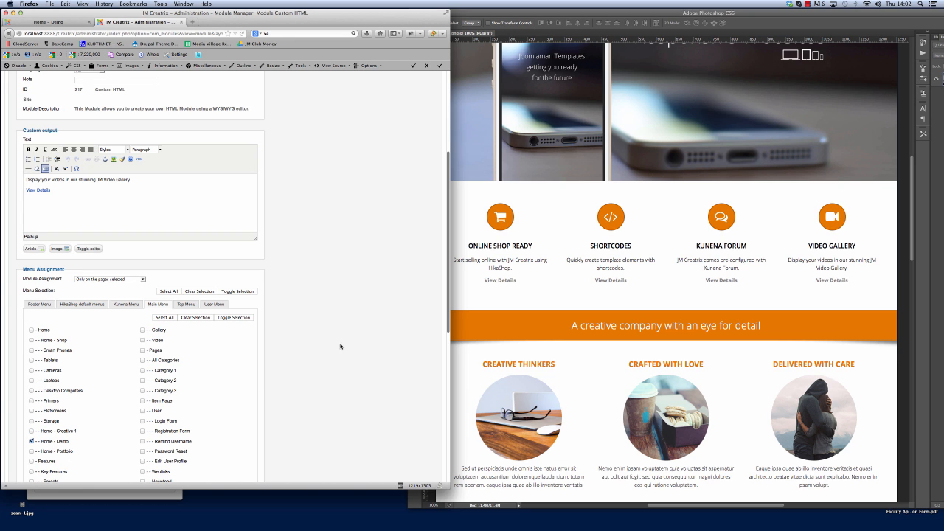
scroll(341, 346, up, 5)
click(390, 120)
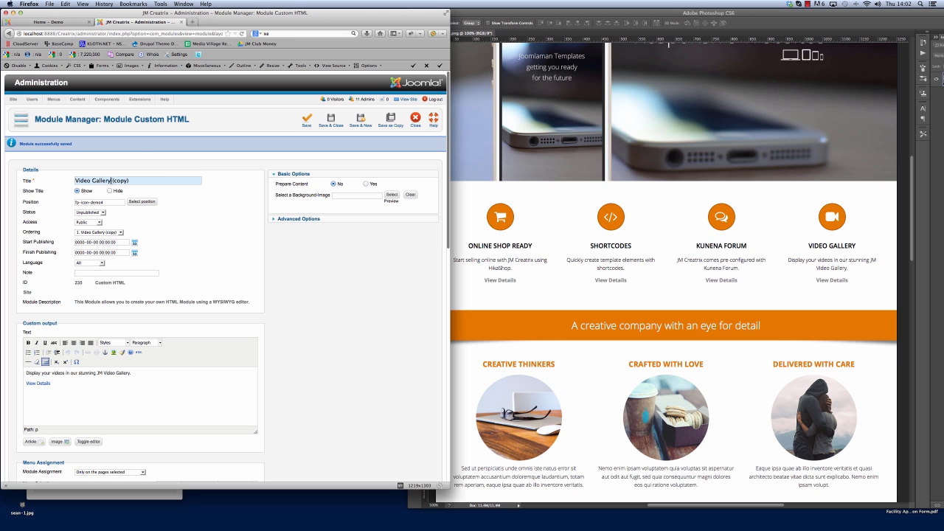
Step: Remove the (copy) suffix from the copied module's title so it reads Video Gallery, and save and close it
click(182, 183)
key(BackSpace)
key(BackSpace)
key(BackSpace)
key(BackSpace)
key(BackSpace)
key(BackSpace)
key(BackSpace)
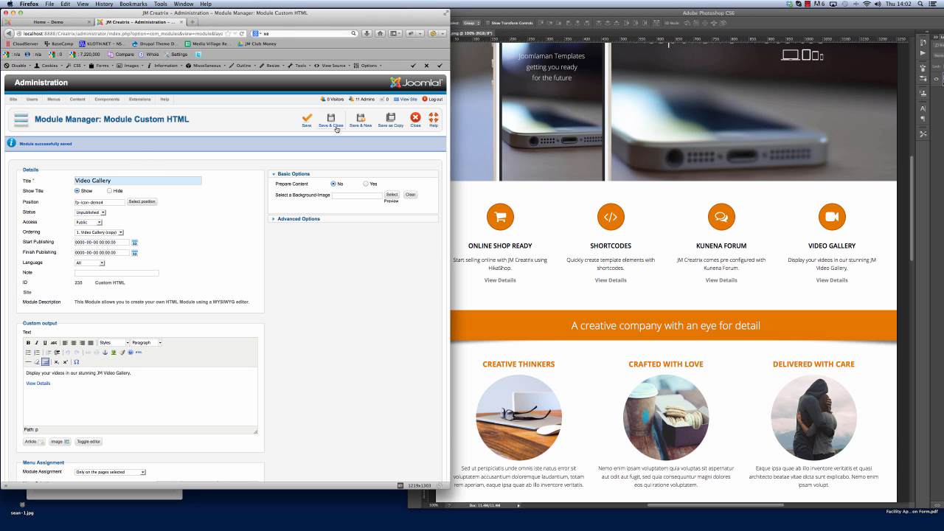
click(336, 127)
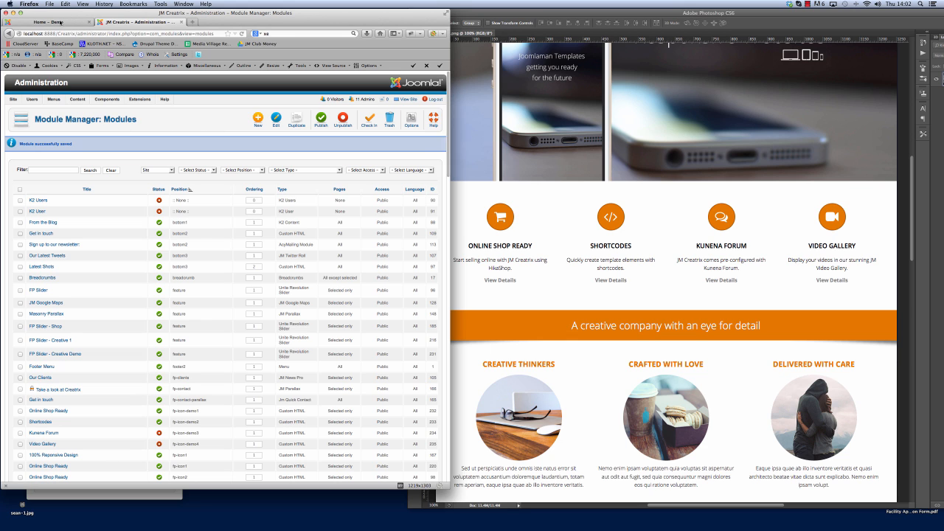
click(111, 98)
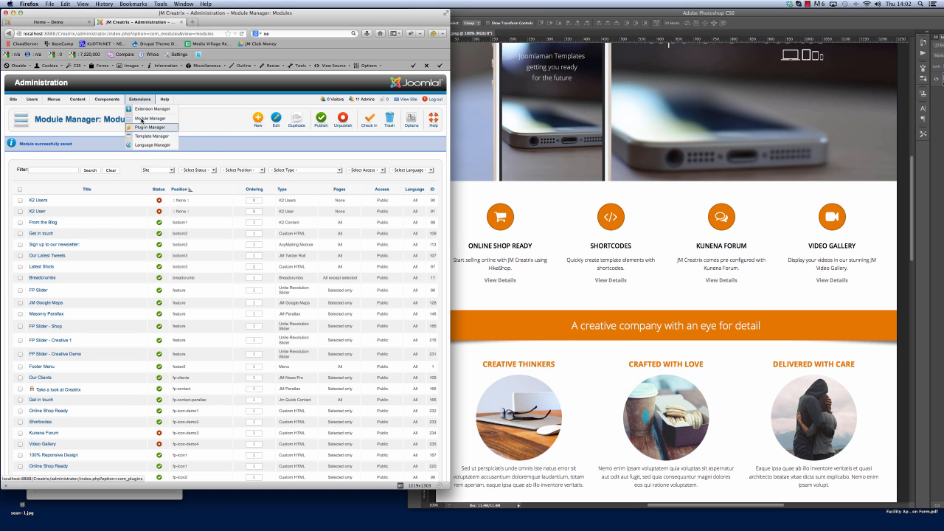
click(151, 140)
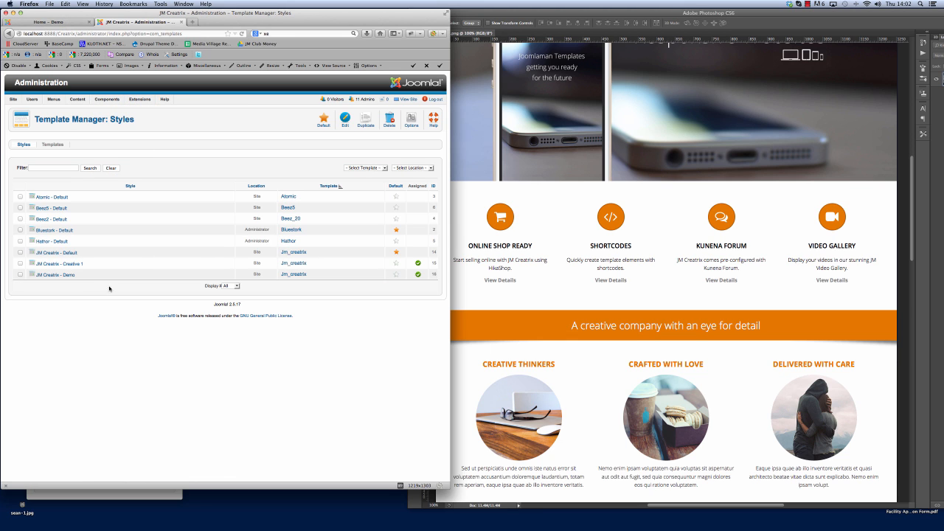
click(55, 275)
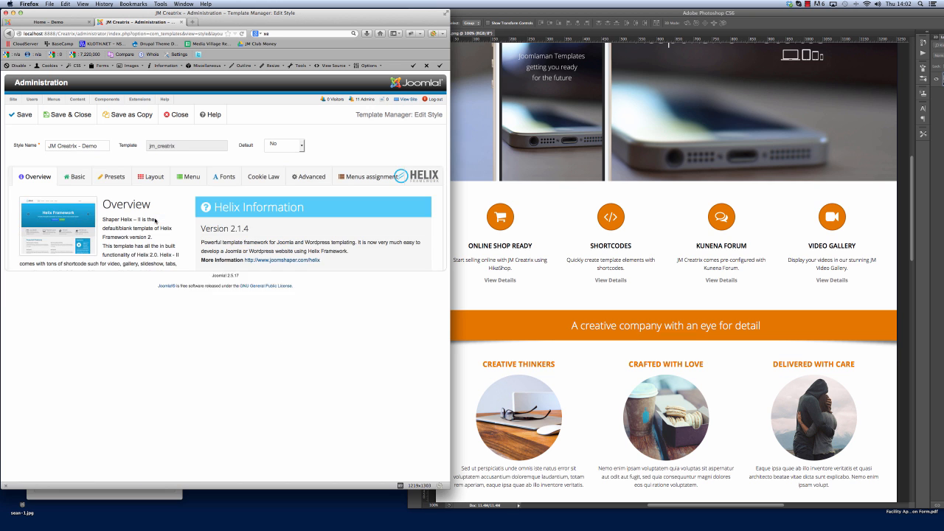
scroll(361, 273, down, 3)
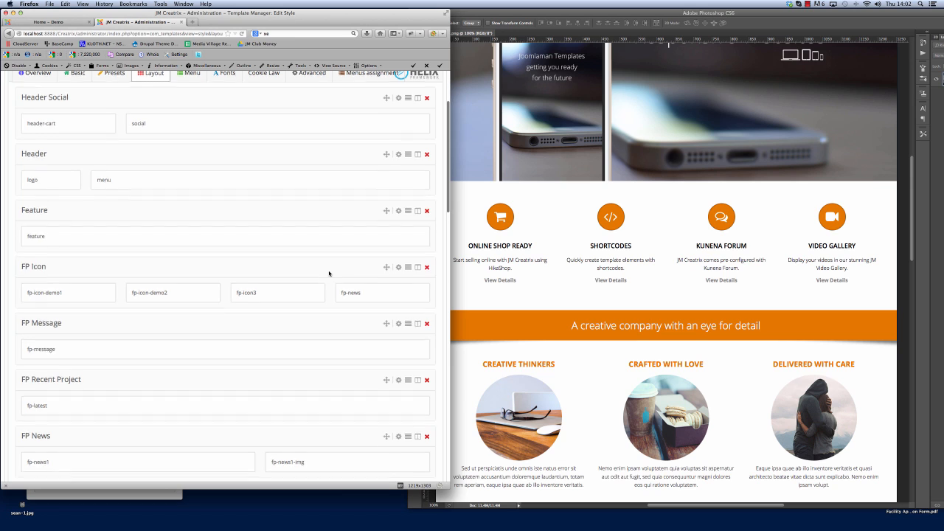
click(295, 292)
click(311, 335)
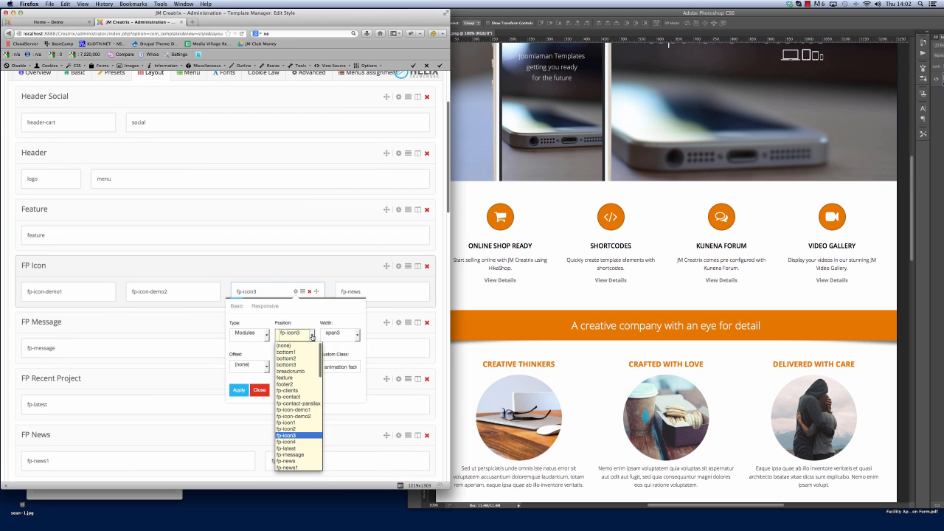
scroll(304, 428, down, 3)
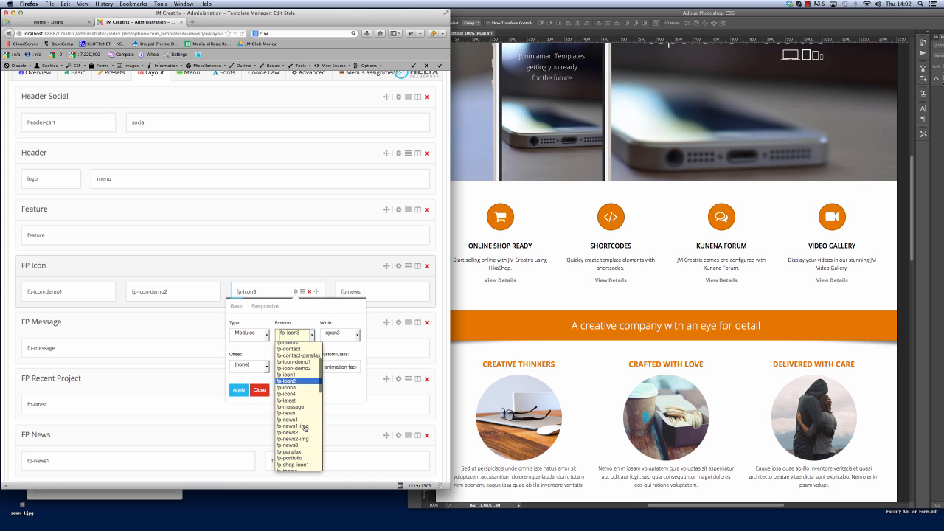
click(331, 388)
click(261, 390)
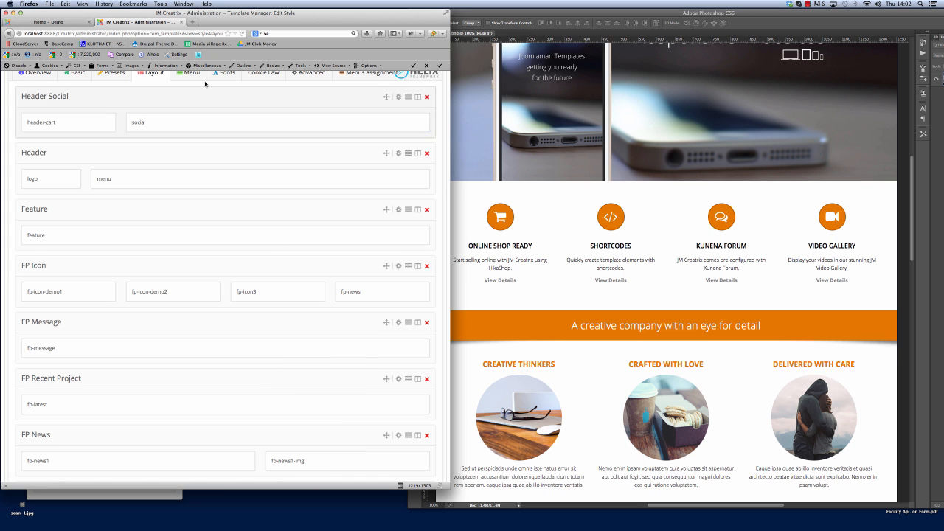
scroll(213, 122, up, 3)
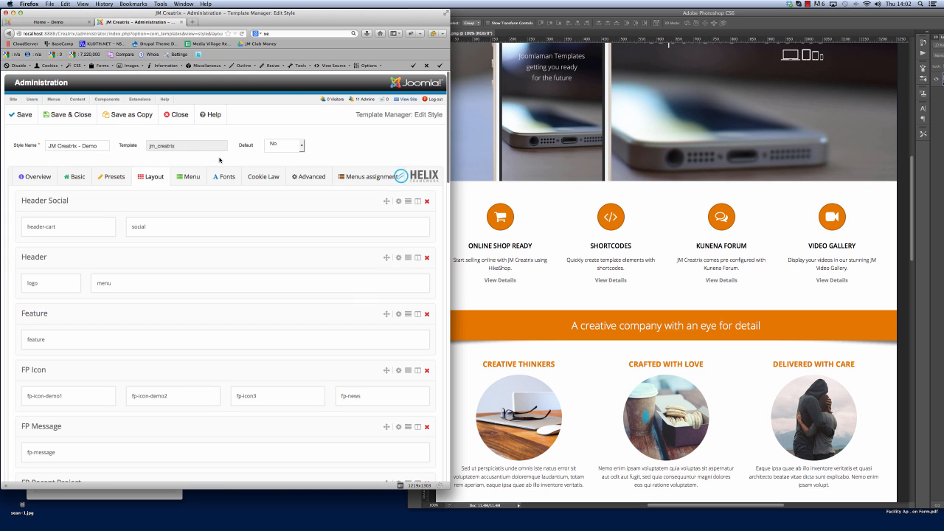
click(179, 115)
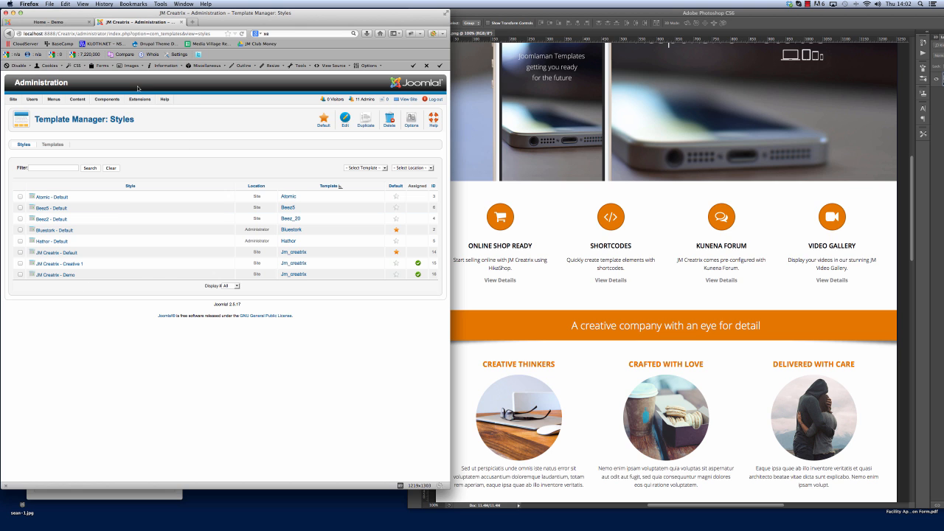
Step: Publish the Kunena Forum module at fp-icon-demo3 and the Video Gallery module at fp-icon-demo4
mouse_move(139, 99)
click(147, 117)
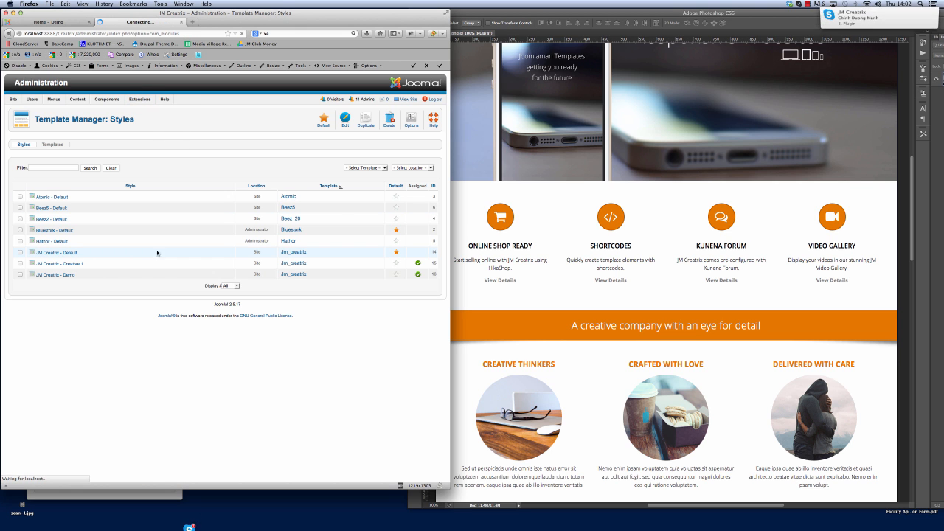
scroll(24, 336, down, 5)
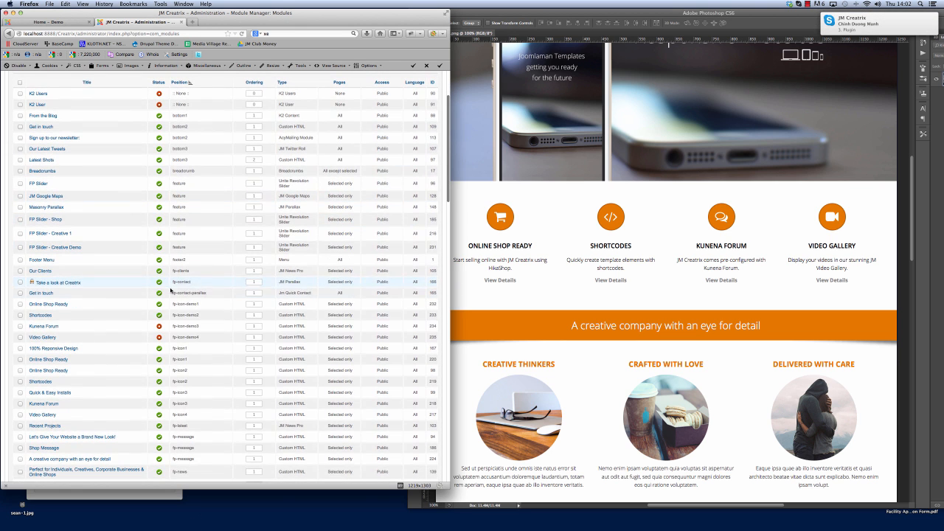
click(20, 326)
click(20, 337)
scroll(241, 377, up, 4)
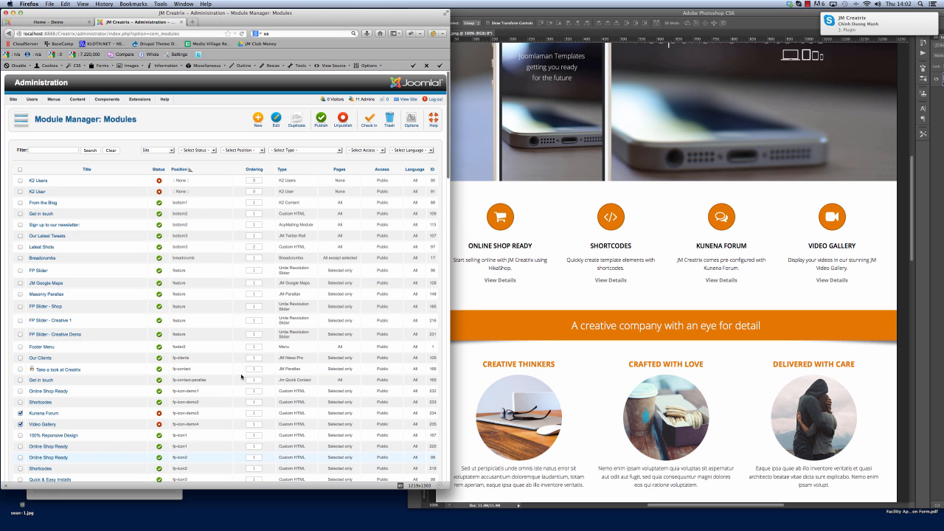
click(321, 120)
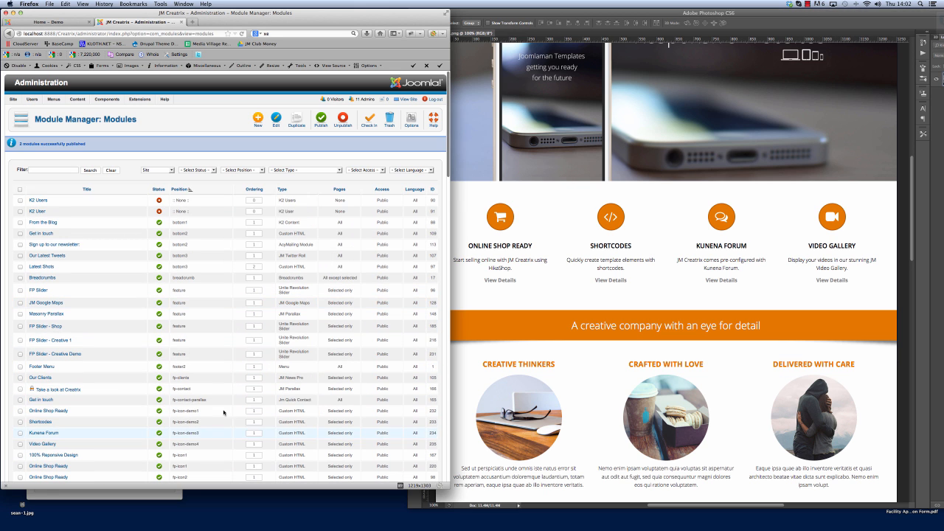
Step: In the JM Creatrix - Demo style's layout, set the third FP Icon column's position to fp-icon-demo3
mouse_move(140, 102)
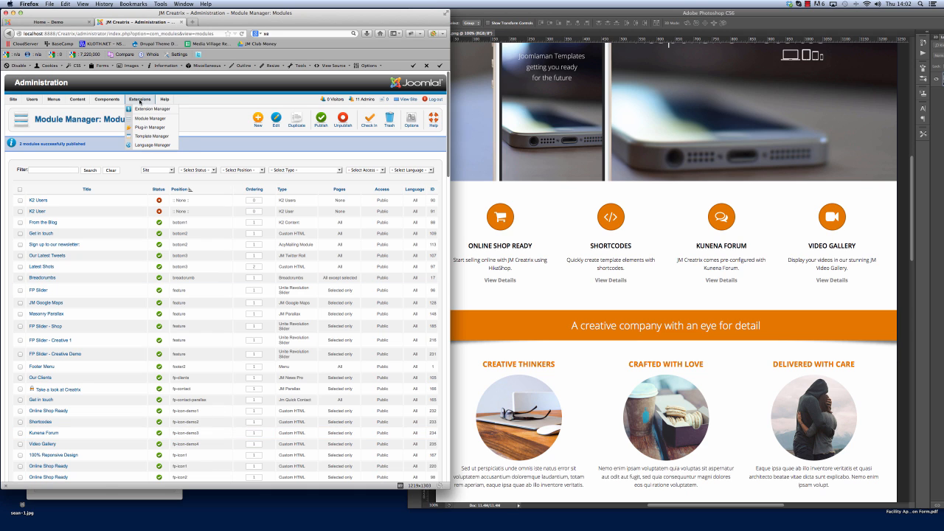
click(147, 137)
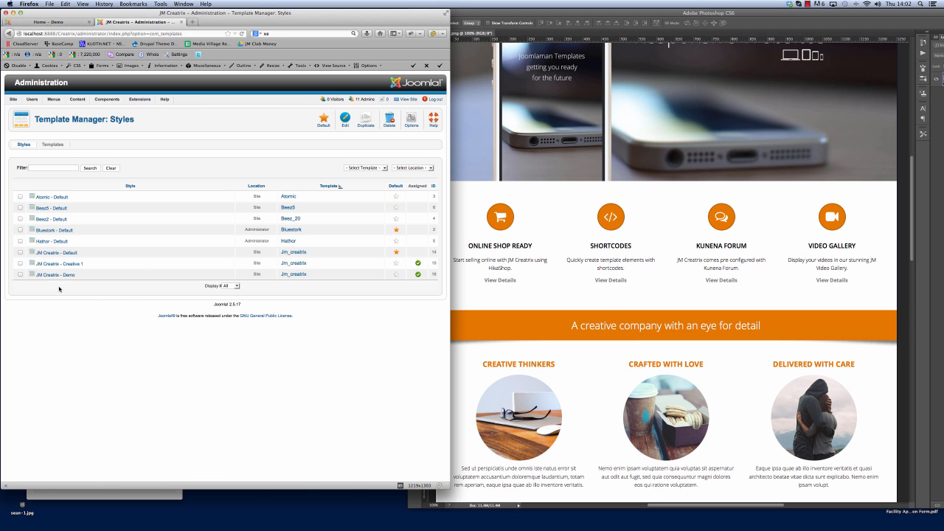
click(52, 274)
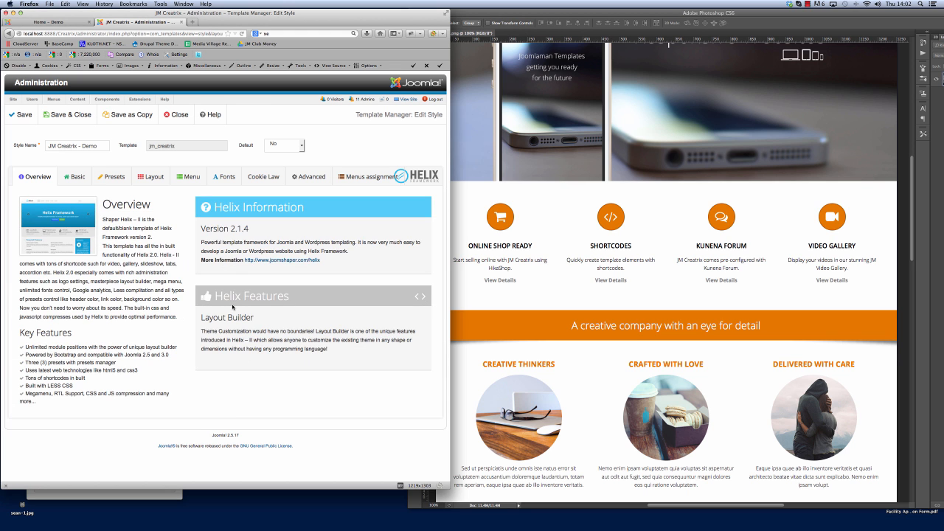
click(142, 176)
scroll(272, 346, down, 3)
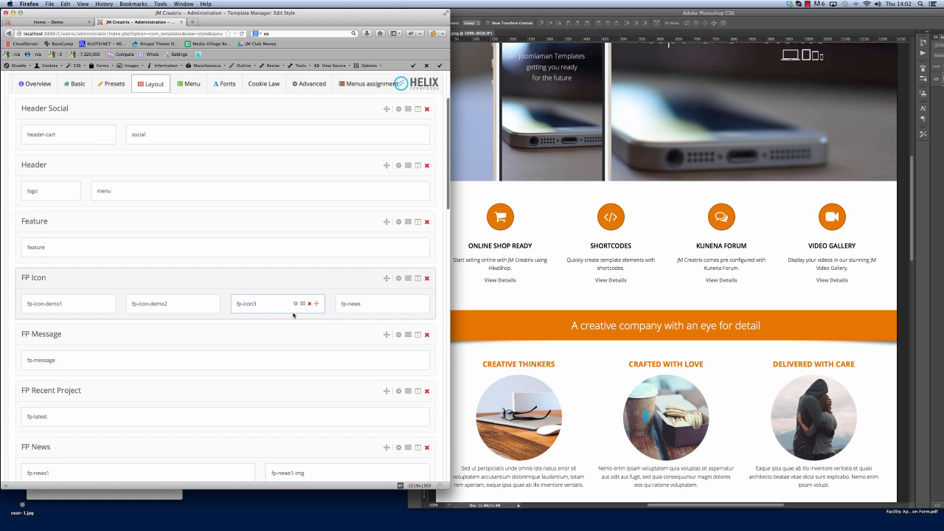
click(295, 304)
click(304, 345)
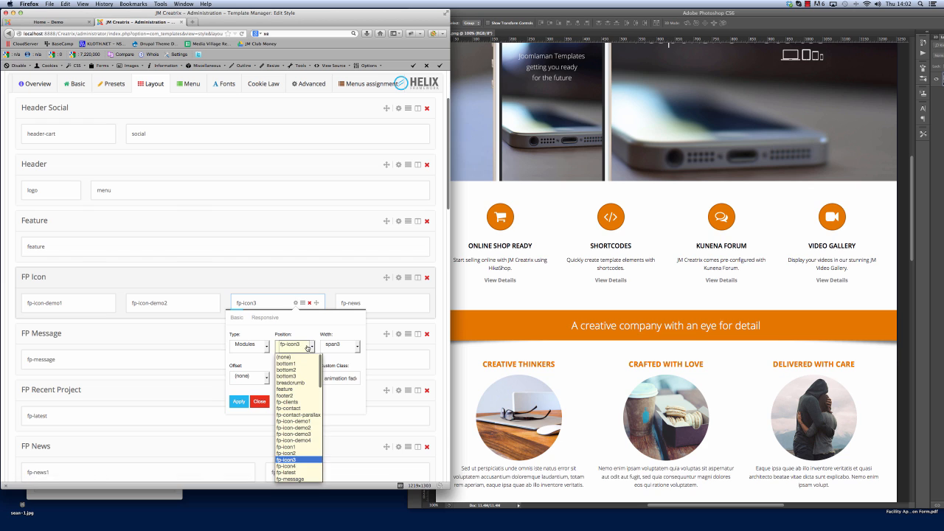
click(294, 435)
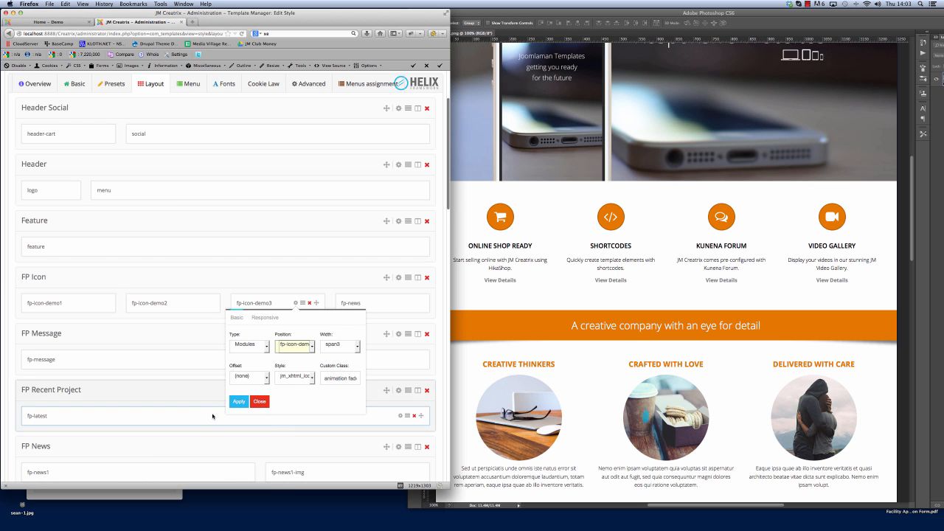
click(239, 401)
Step: Set the fourth FP Icon column's position to fp-icon-demo4 and save the style
click(400, 303)
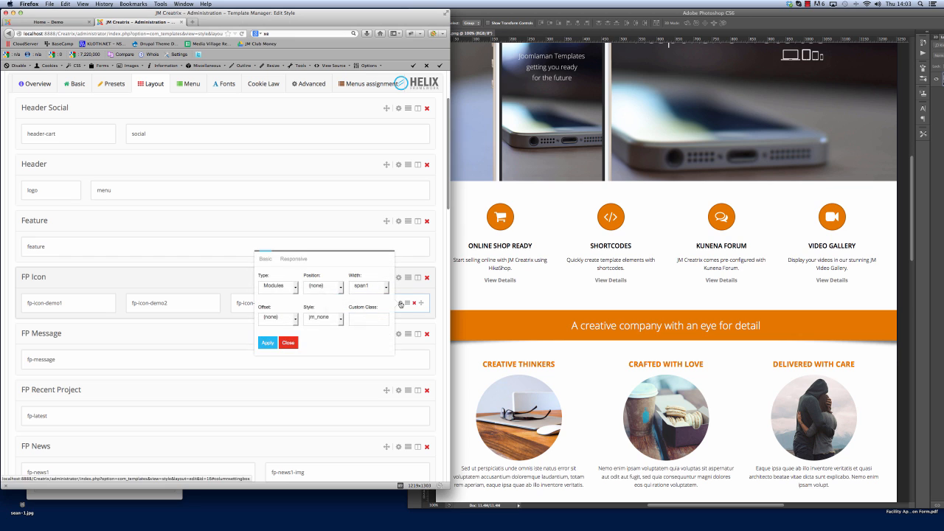
click(335, 289)
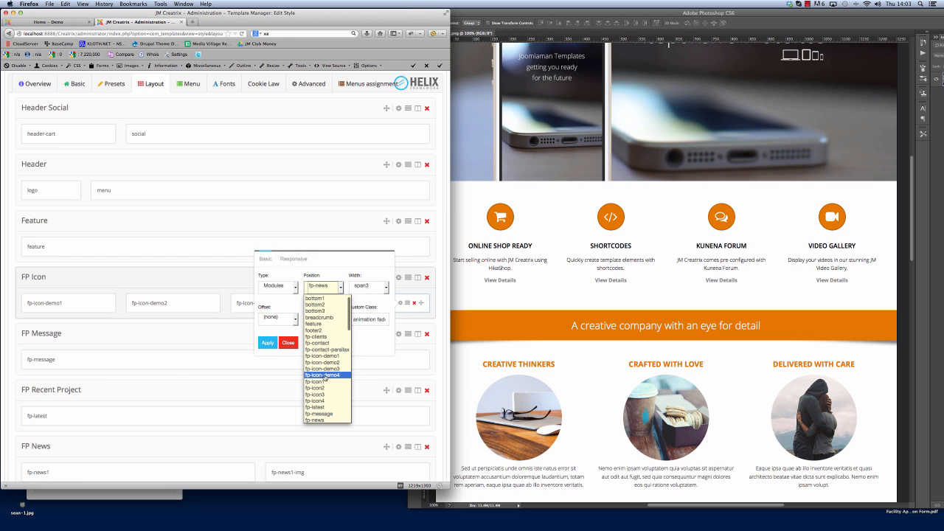
click(303, 363)
click(267, 343)
scroll(336, 317, up, 3)
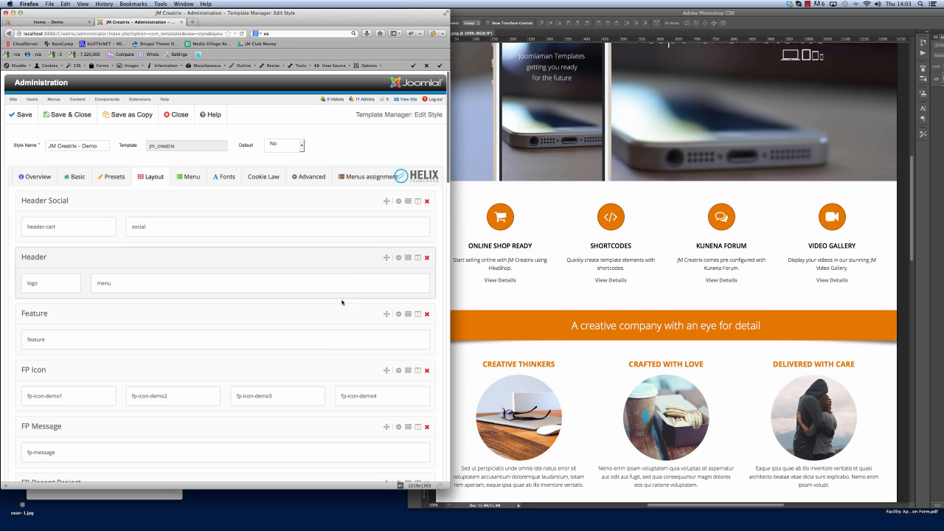
click(24, 114)
Step: Reload the Home - Demo page and compare its icon row with the Creative 1 design
click(48, 21)
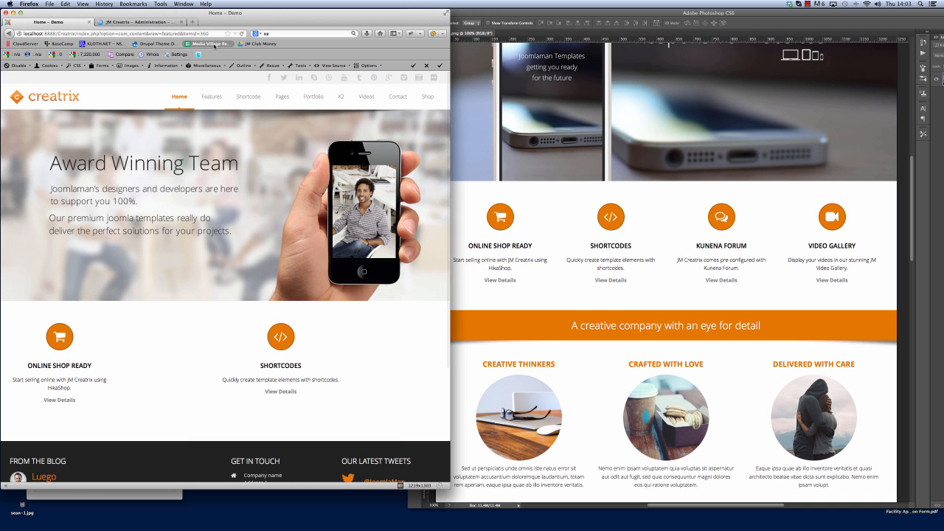
click(242, 34)
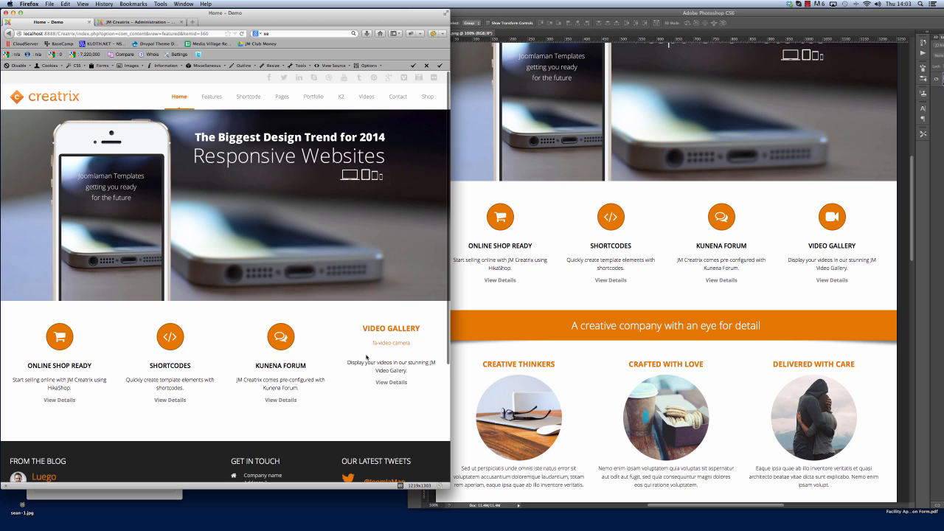
click(137, 22)
click(70, 23)
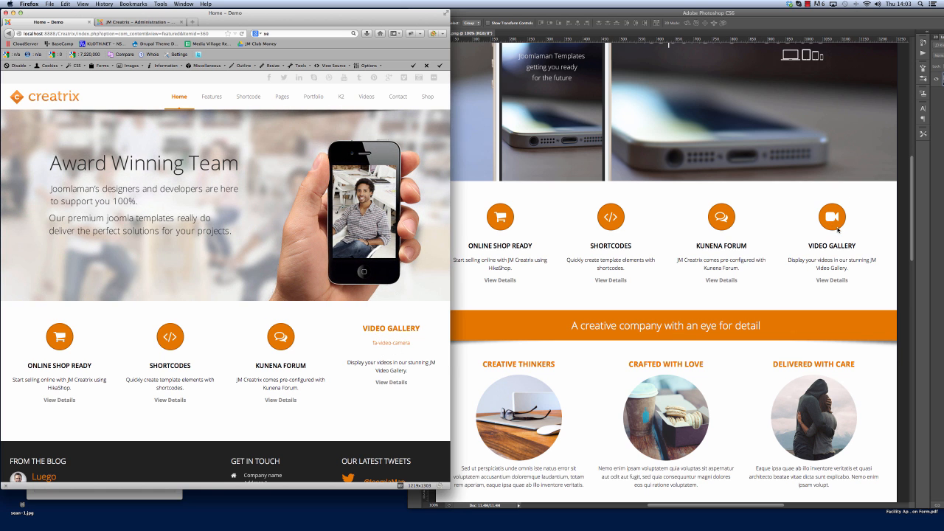
key(ctrl+Tab)
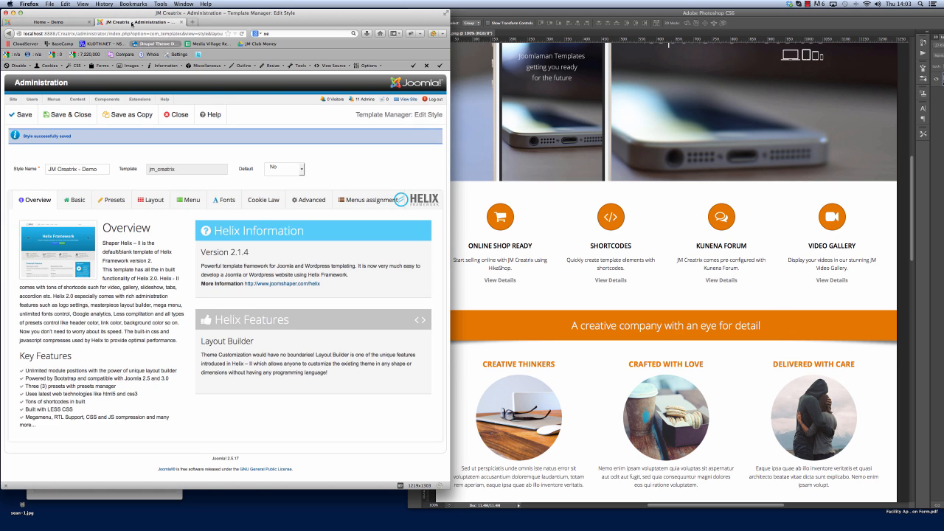
Step: Close the template style and show the advanced options of the Video Gallery module assigned to fp-icon-demo4
click(176, 117)
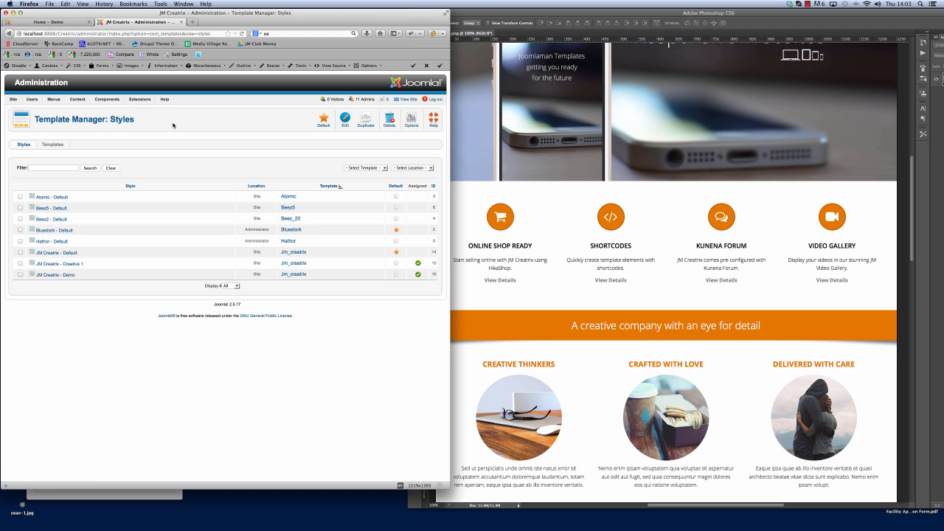
click(146, 119)
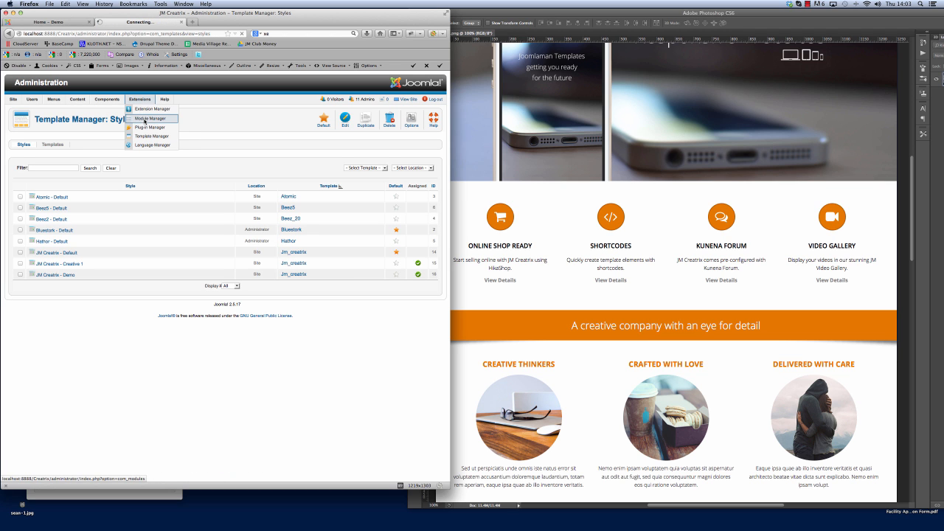
scroll(122, 288, down, 5)
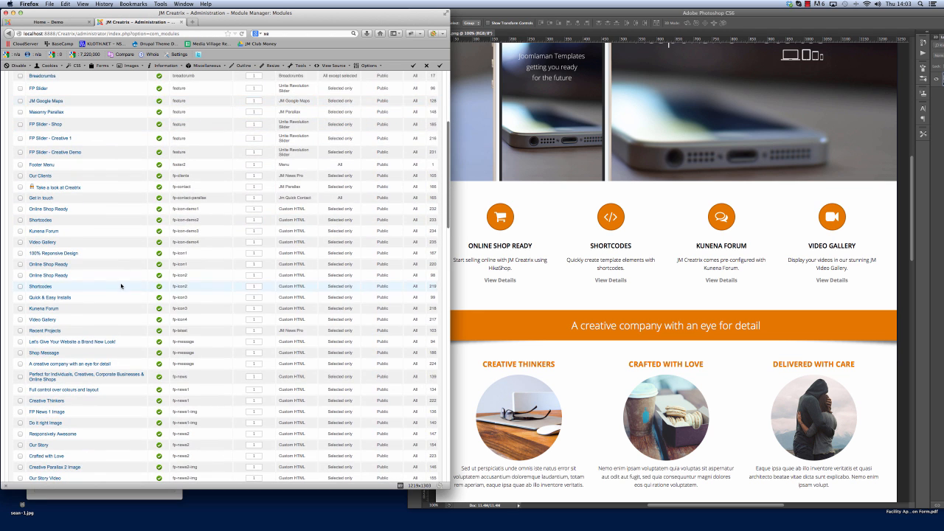
click(42, 321)
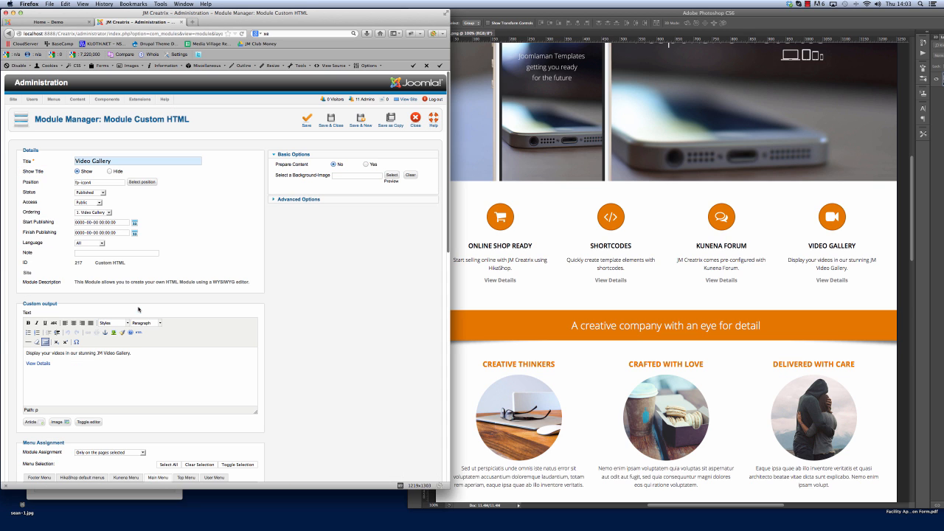
click(415, 120)
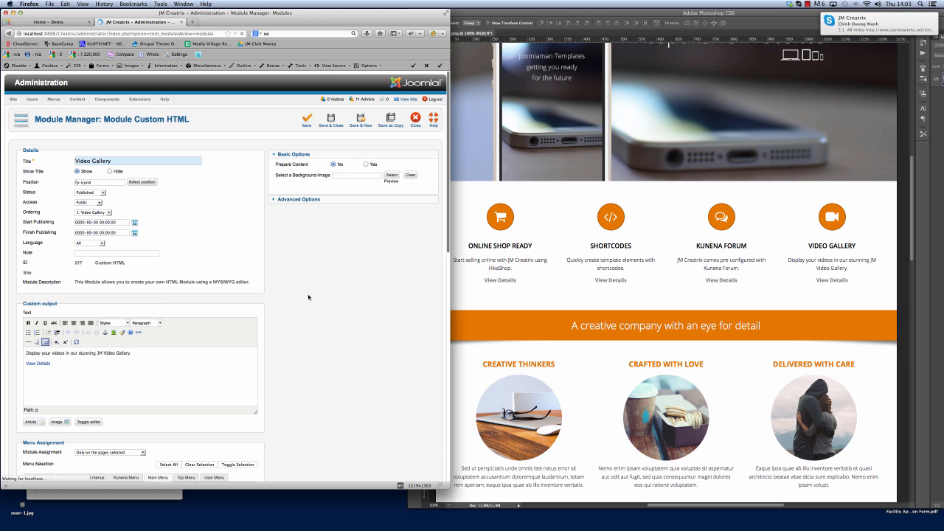
scroll(239, 293, down, 3)
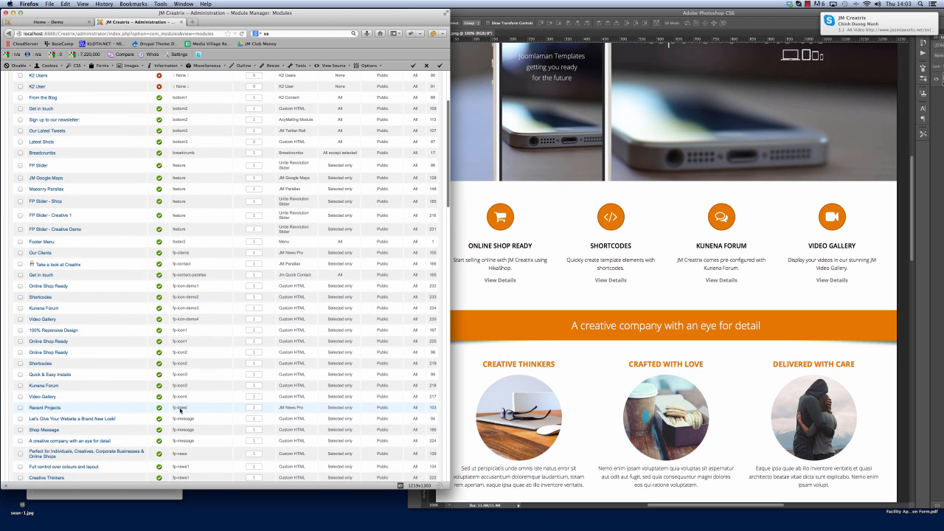
click(42, 319)
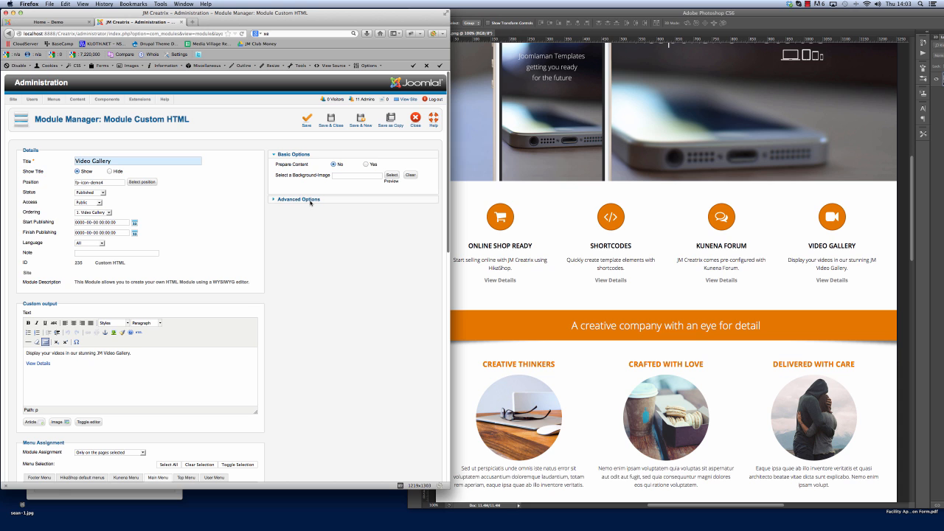
click(544, 260)
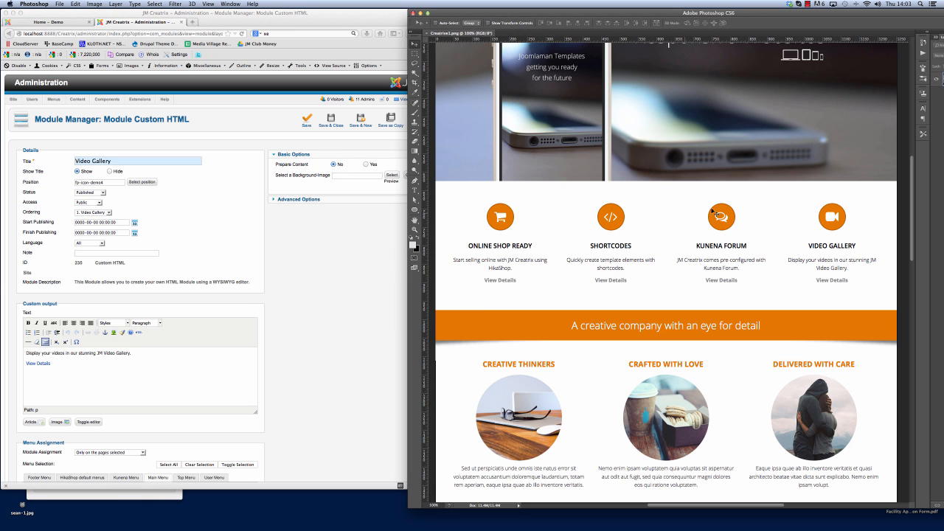
click(265, 291)
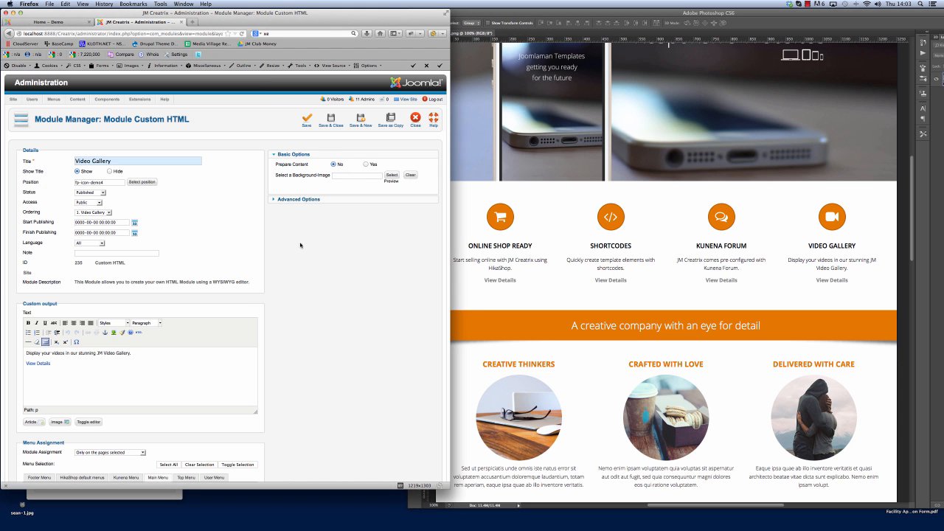
click(293, 200)
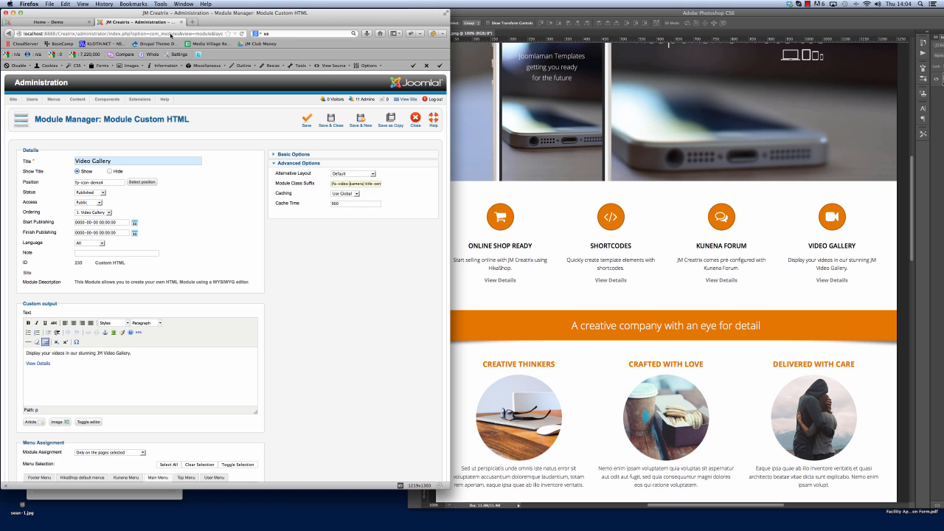
Step: Search the web for "font awesome cheat sheet" in a new tab and open the Font Awesome Cheatsheet page
click(192, 22)
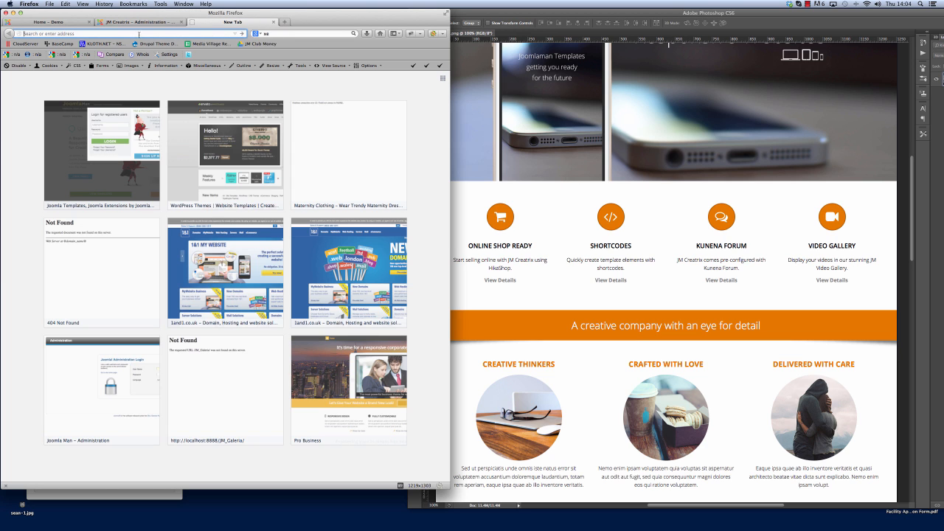
click(285, 33)
text(fon)
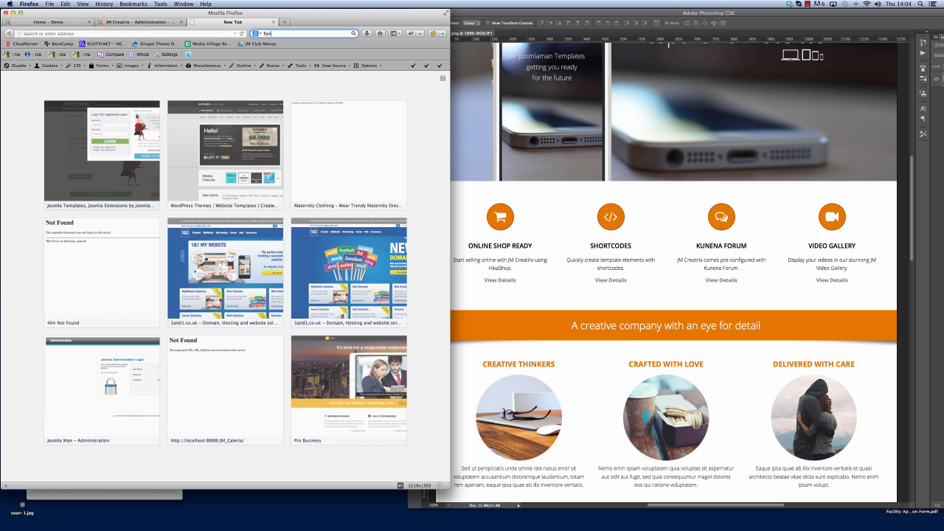
text(t aws)
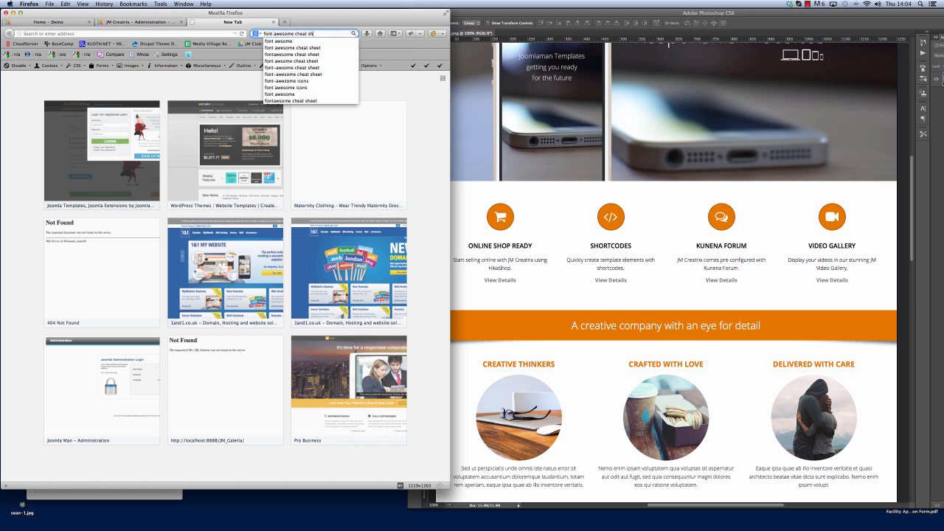
key(Return)
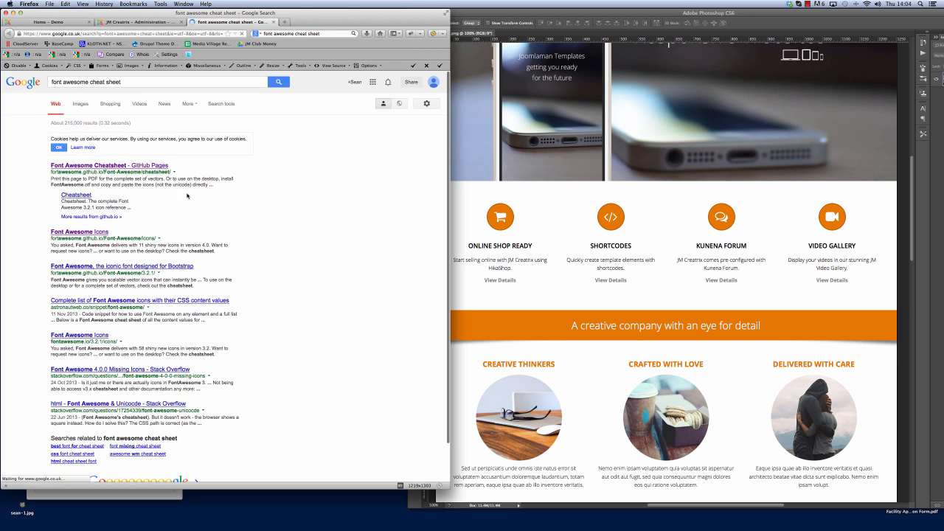
click(75, 166)
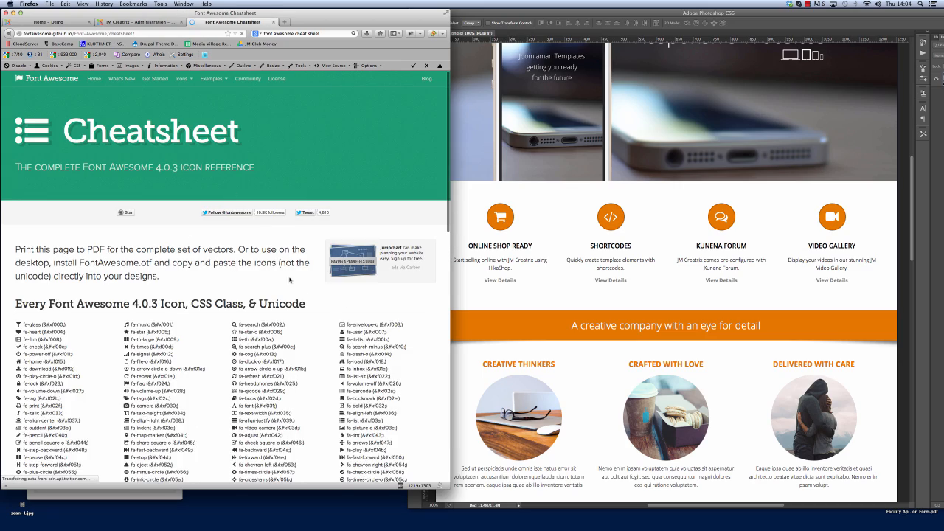
Step: Look through the Font Awesome icon list and copy the class name fa-eye
scroll(278, 286, down, 2)
scroll(277, 286, down, 10)
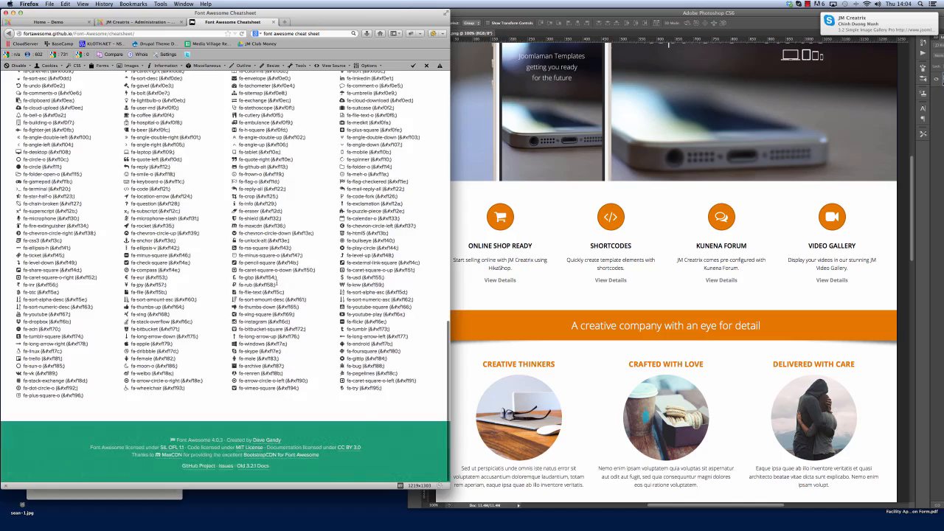
scroll(277, 285, up, 6)
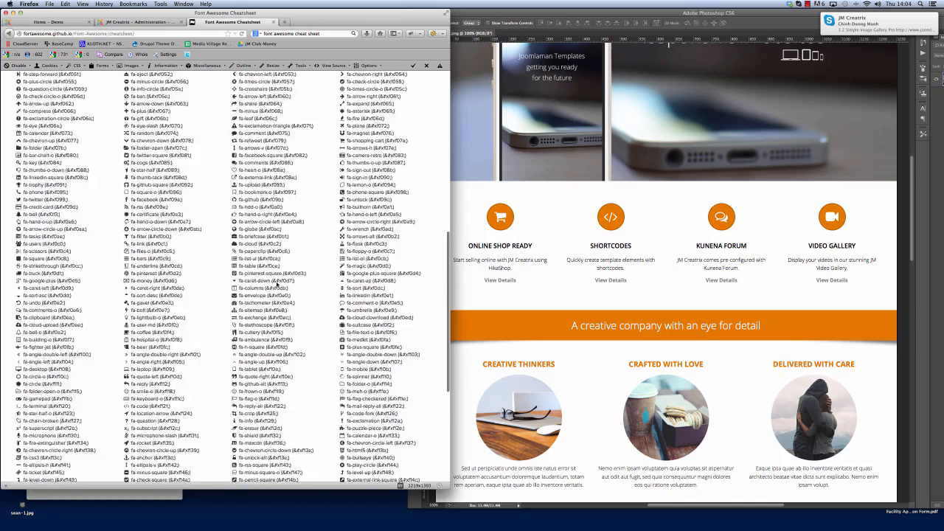
scroll(276, 282, up, 3)
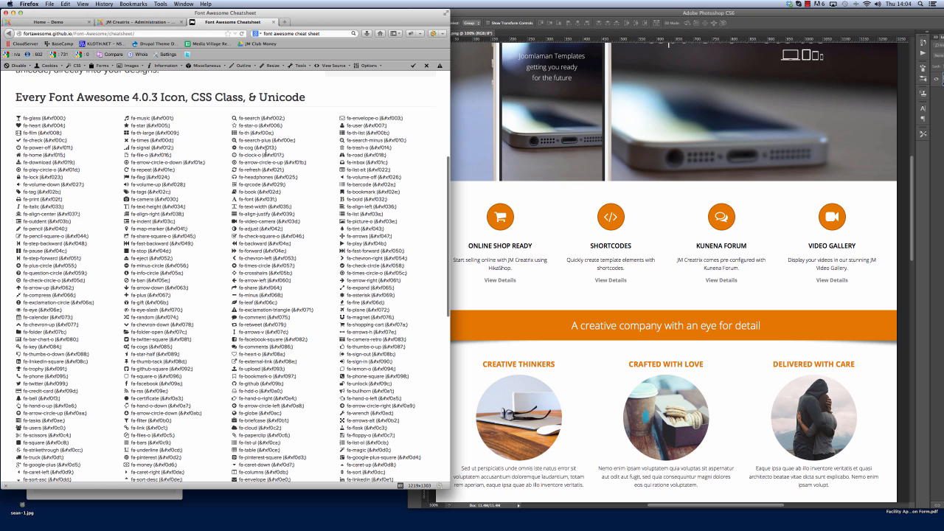
scroll(265, 184, down, 1)
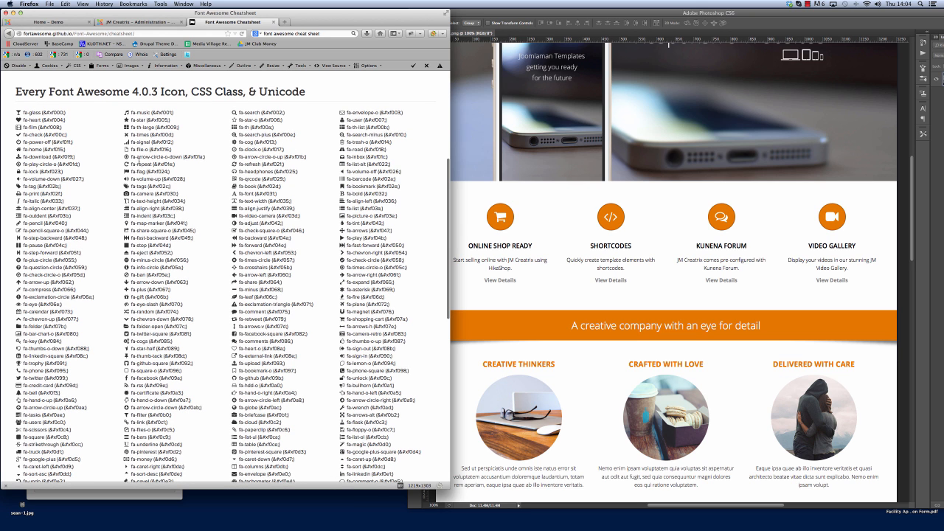
scroll(81, 227, down, 1)
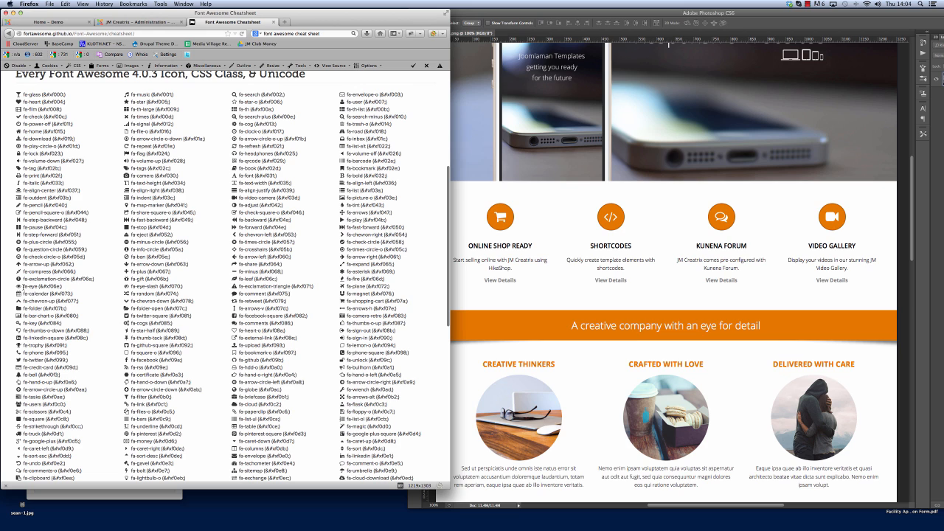
drag(23, 286, 38, 286)
key(super+c)
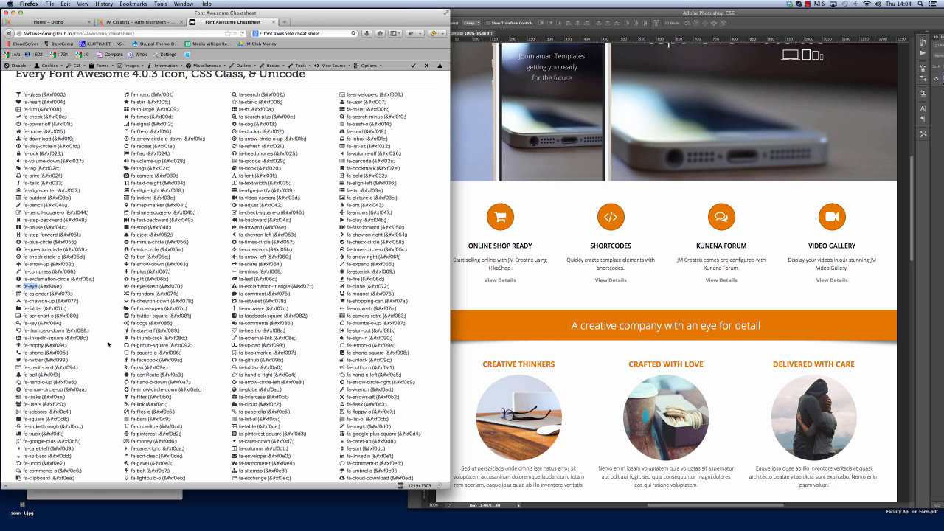
Step: Replace fa-video-camera with fa-eye in the Video Gallery module's class suffix and save the module
click(153, 22)
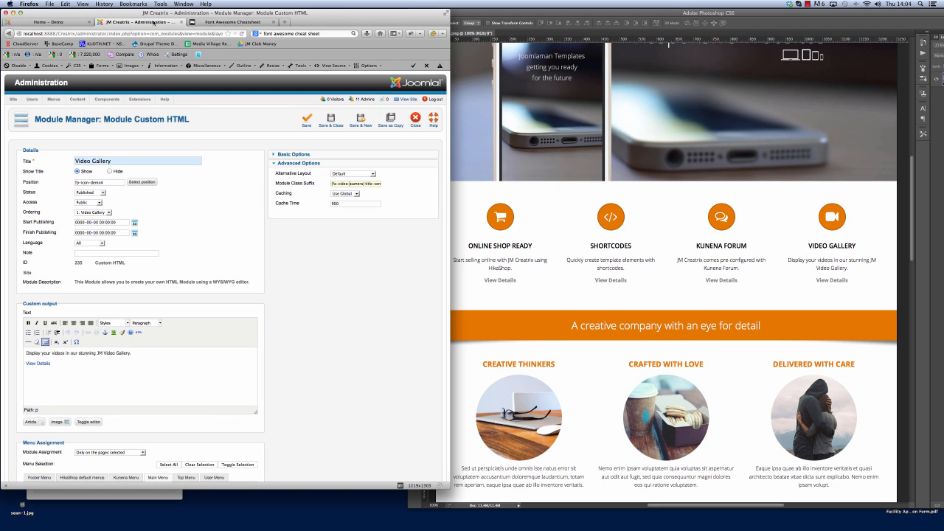
click(339, 184)
drag(333, 183, 342, 184)
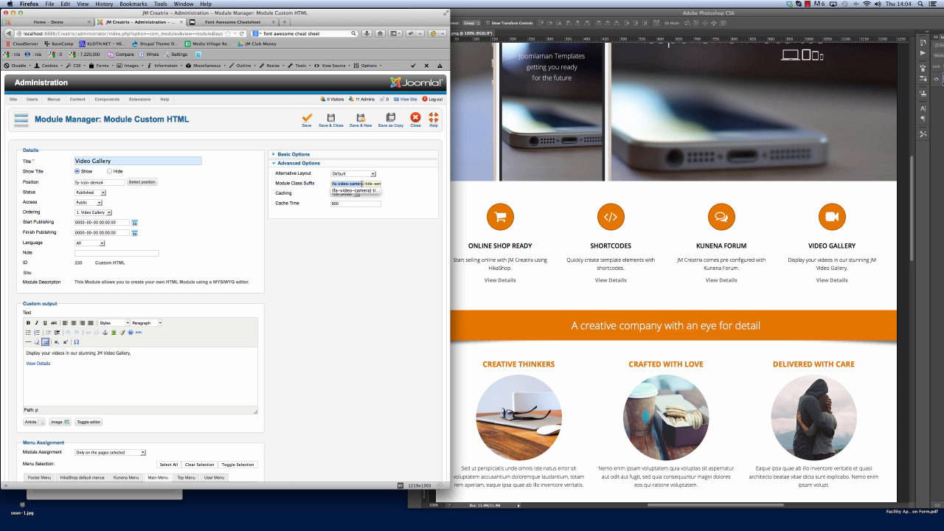
key(super+v)
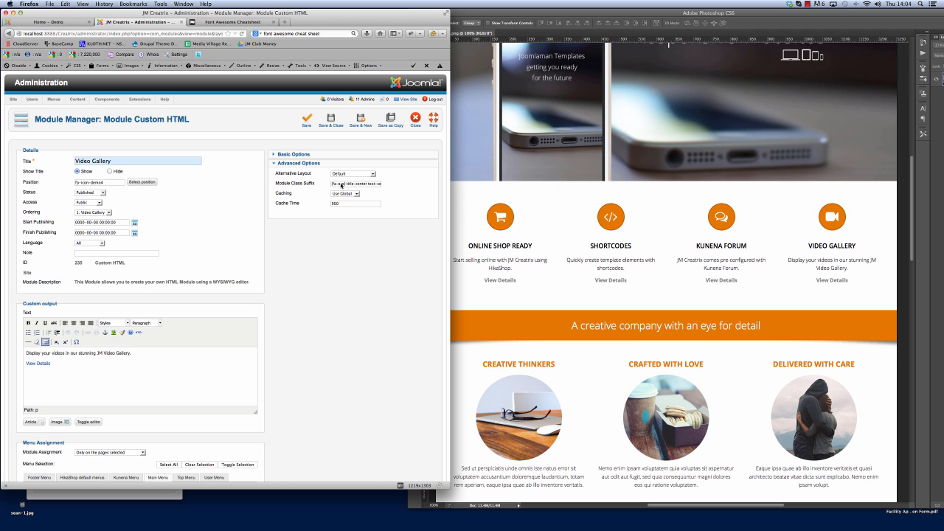
click(307, 119)
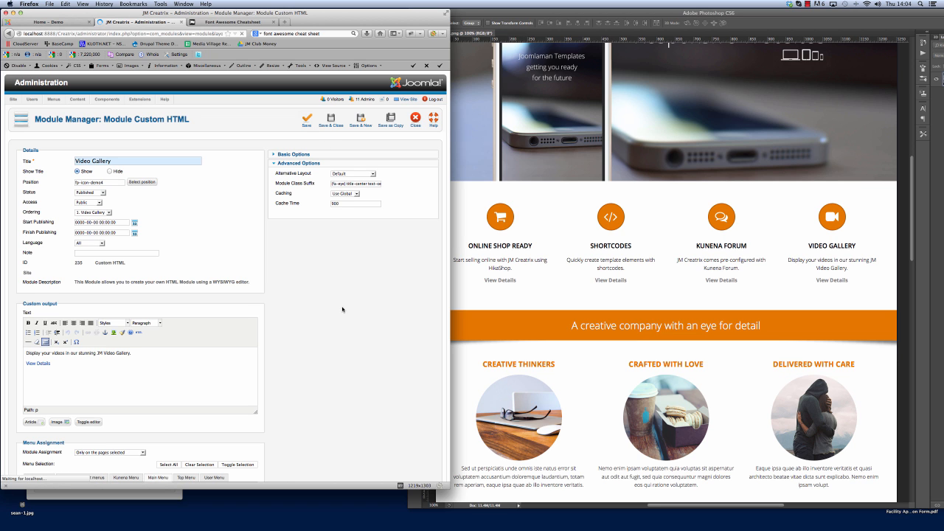
Step: Reload the Home - Demo page and check how the Video Gallery icon is rendered
click(68, 21)
click(241, 33)
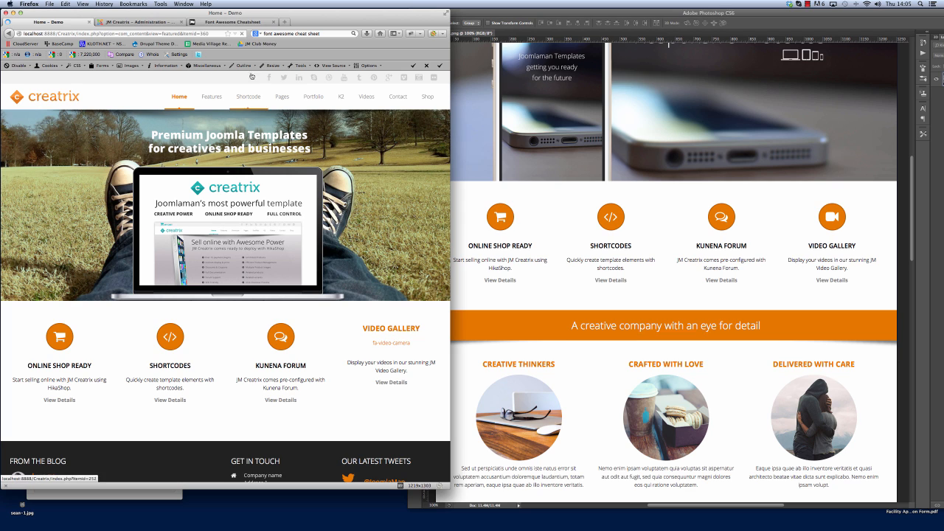
key(super+r)
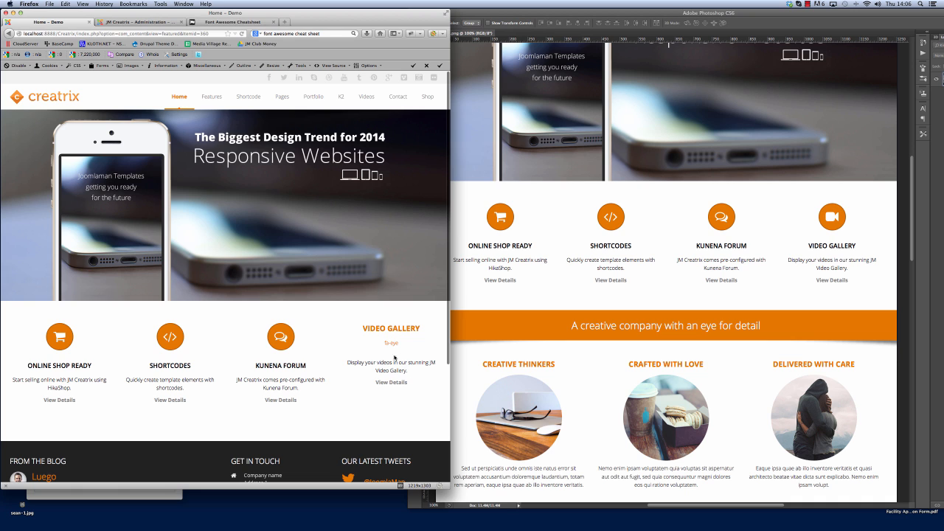
Step: Open the JM Creatrix - Demo template style and bring up the FP Icon row in its layout
click(146, 22)
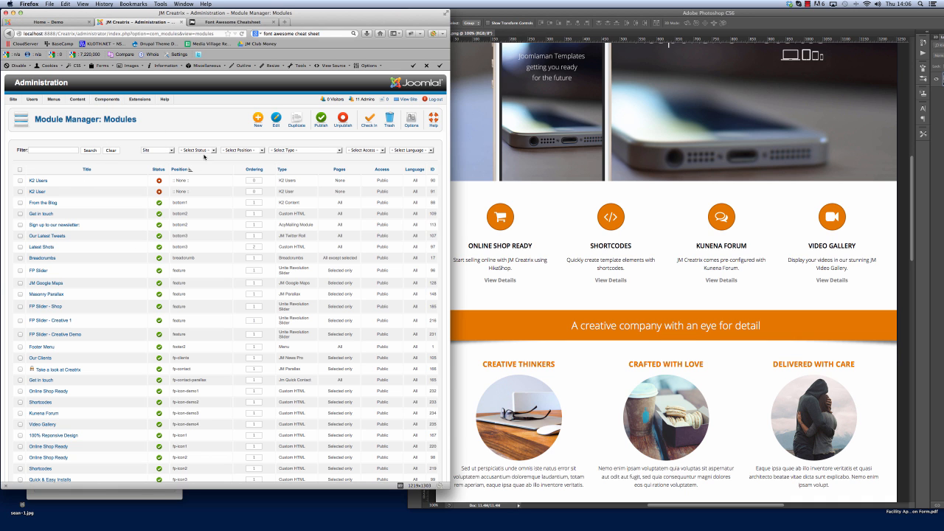
mouse_move(140, 99)
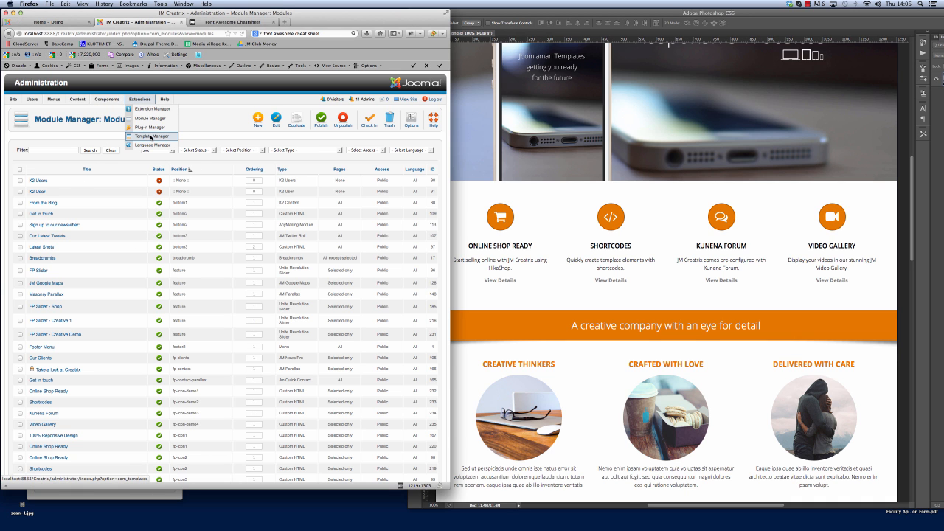
click(150, 136)
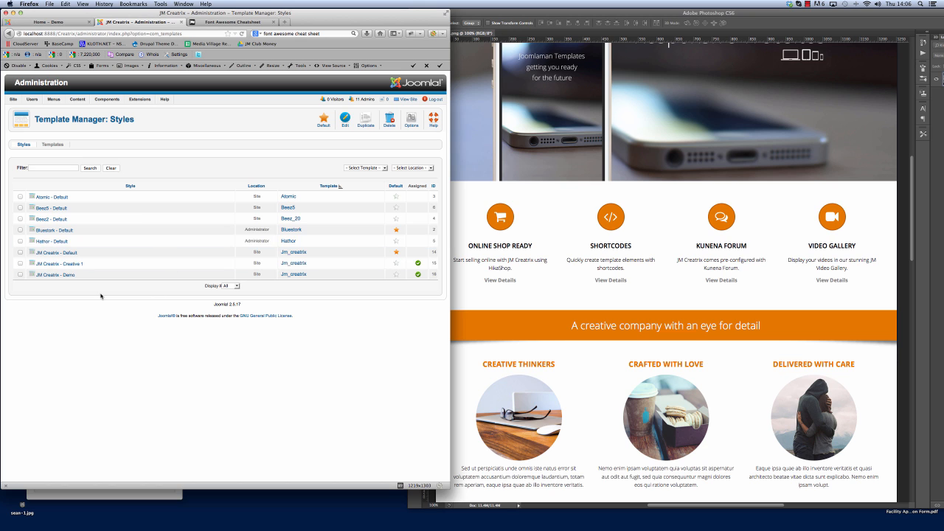
click(59, 277)
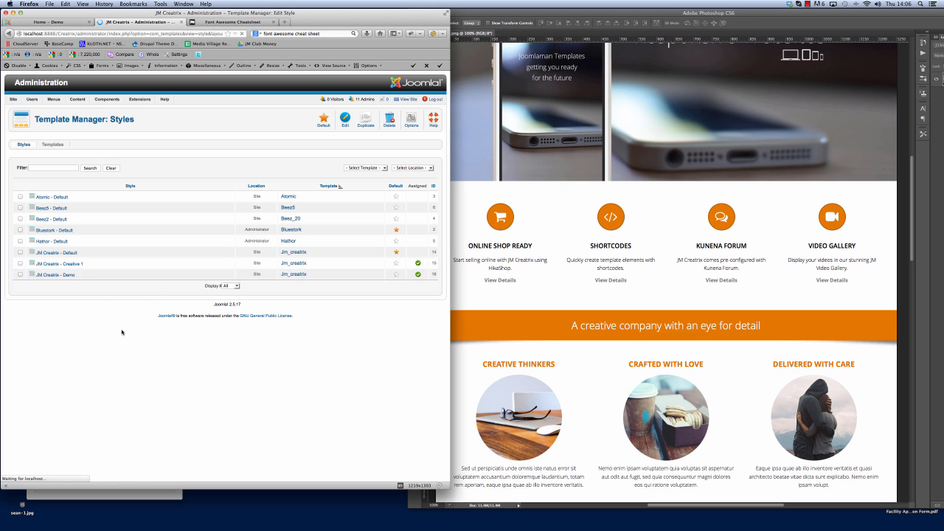
click(151, 176)
scroll(313, 353, down, 3)
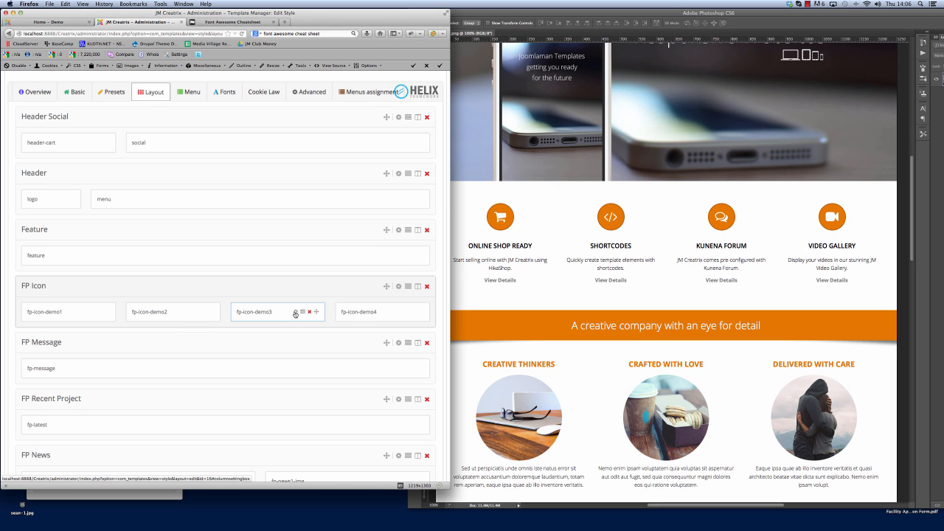
Step: Check which module style the fp-icon-demo3 column uses and close its settings without changes
click(295, 312)
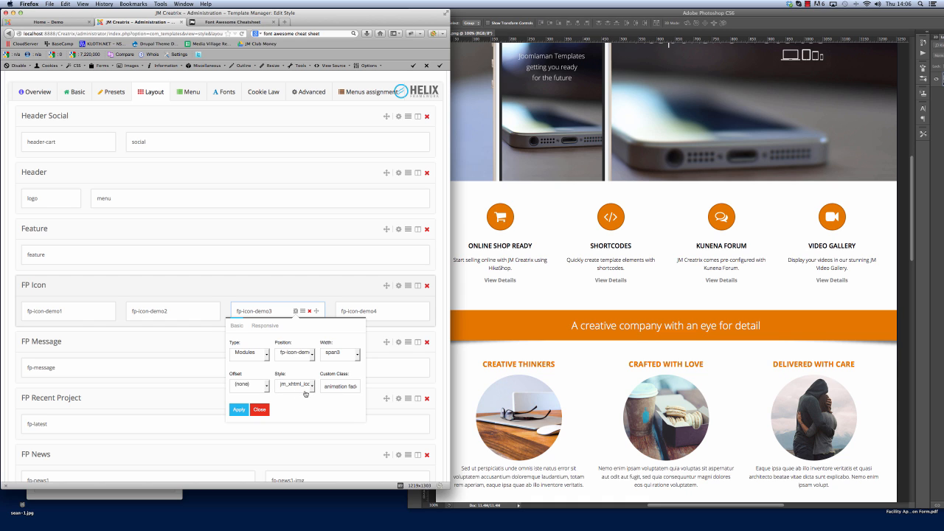
click(308, 390)
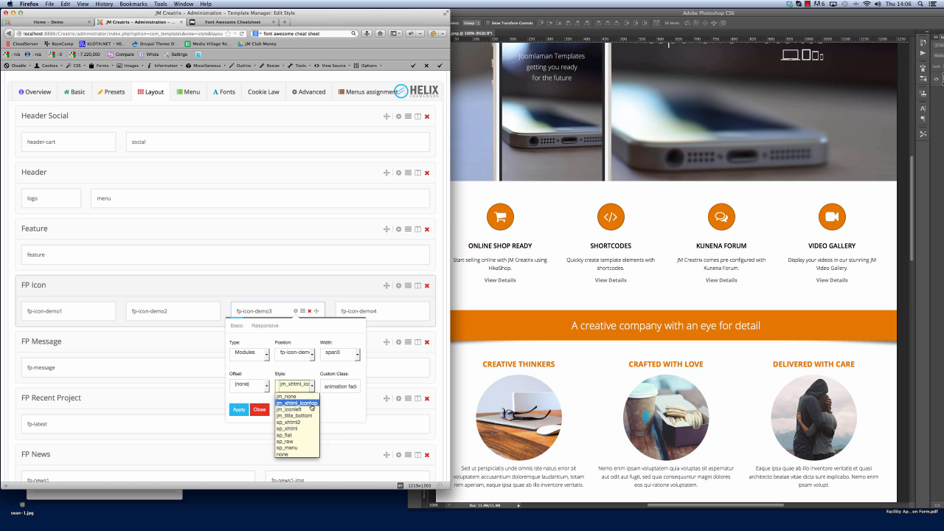
click(344, 408)
click(260, 410)
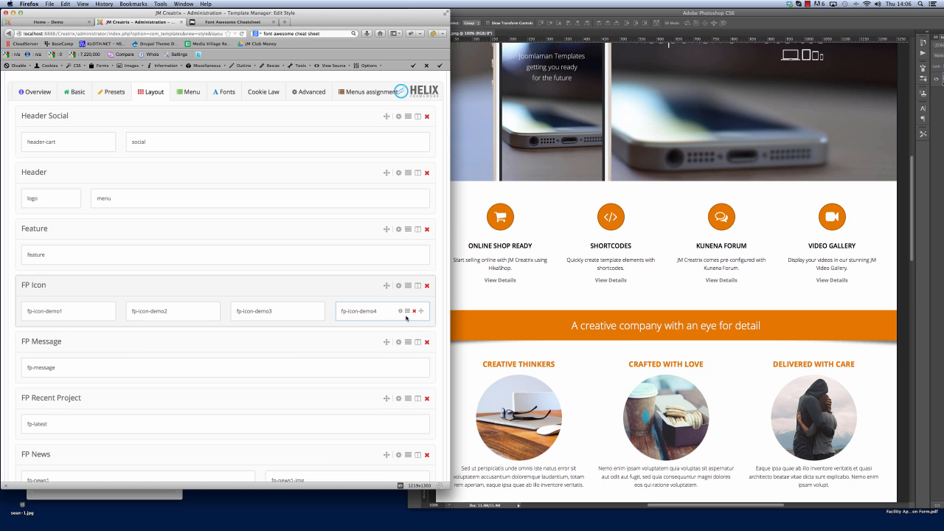
Step: Set the fp-icon-demo4 column's module style to jm_xhtml_icontop and apply it
click(399, 311)
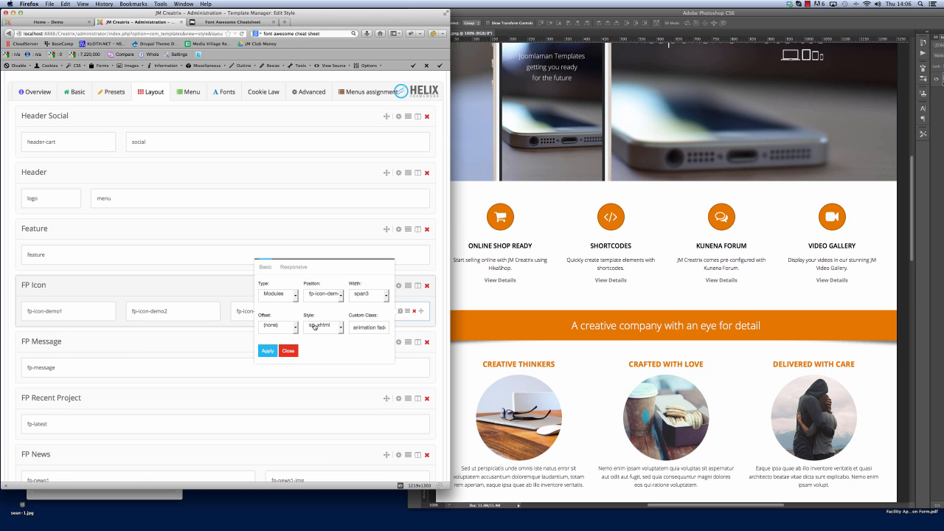
click(342, 327)
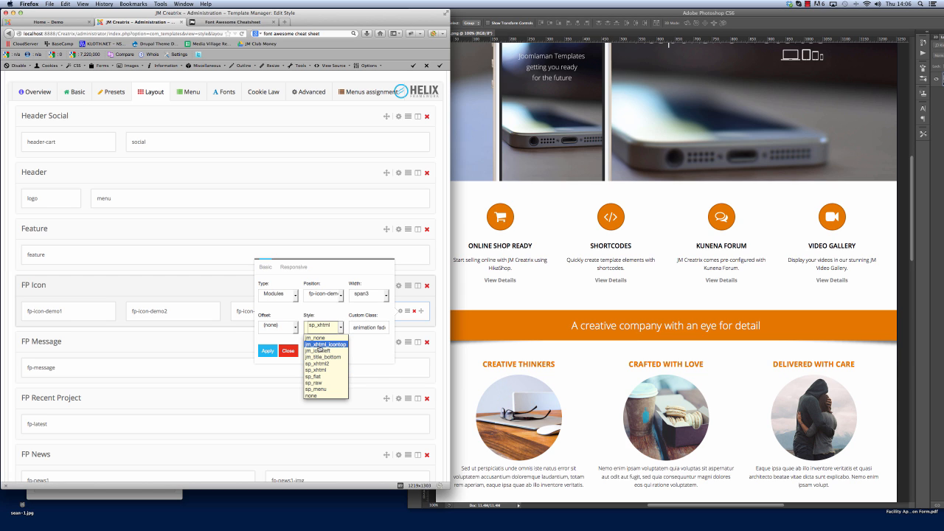
click(319, 345)
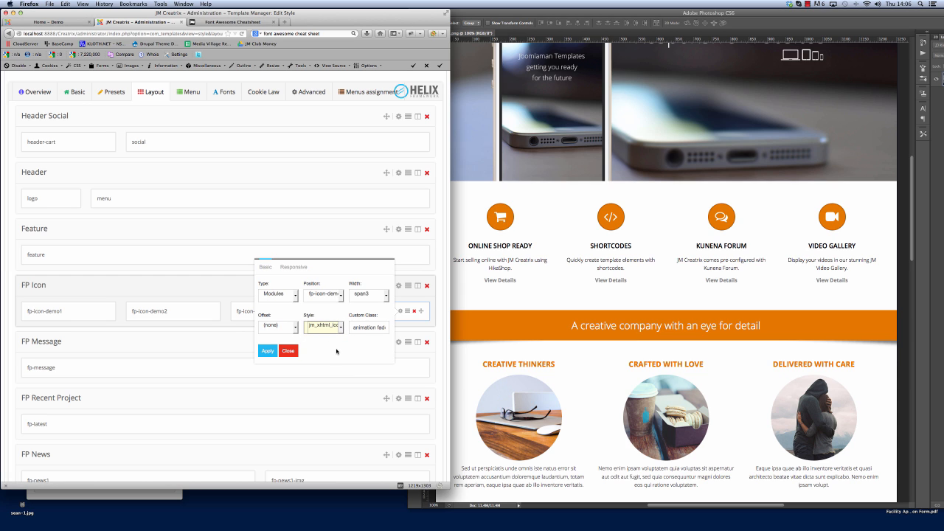
click(266, 350)
scroll(354, 376, up, 2)
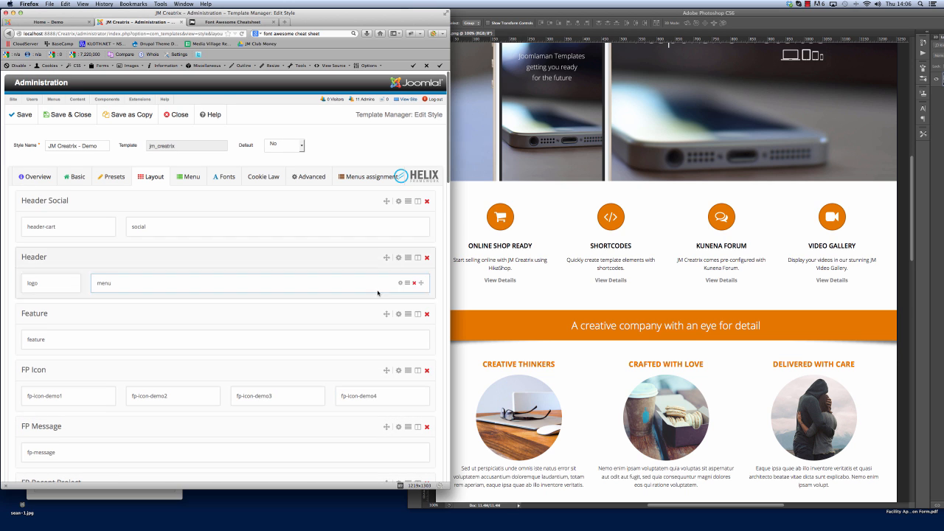
Step: Save and close the JM Creatrix - Demo template style, checking the demo home page in between
click(22, 115)
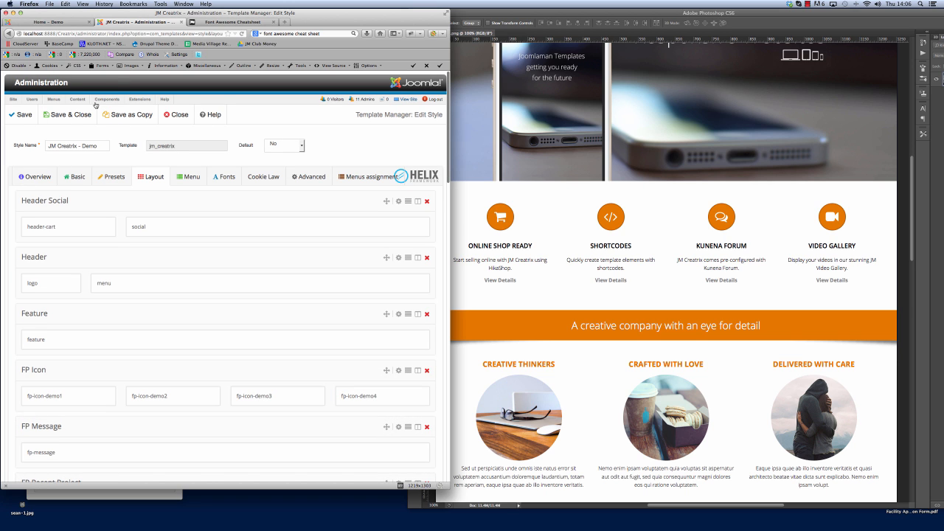
click(71, 23)
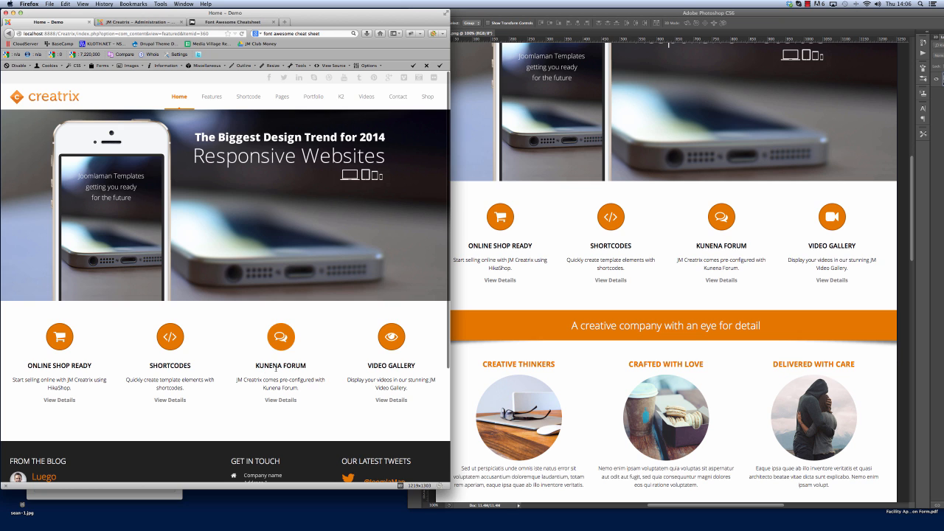
click(146, 22)
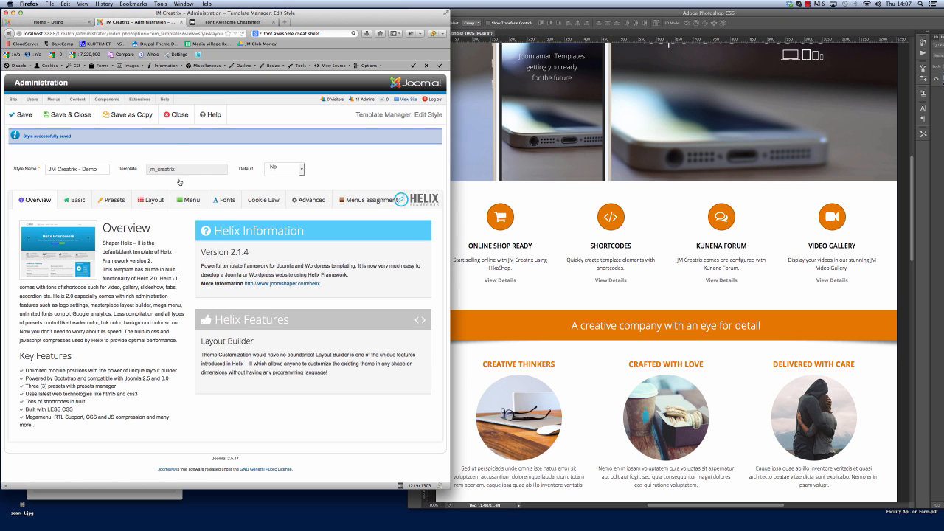
click(168, 114)
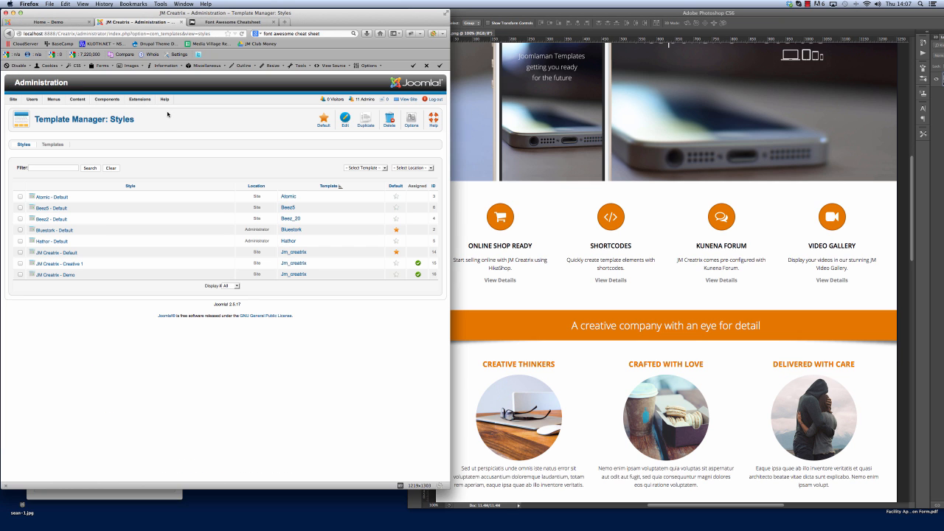
Step: Open the Kunena Forum module in position fp-icon-demo3 from the Module Manager and expand its advanced options
mouse_move(139, 98)
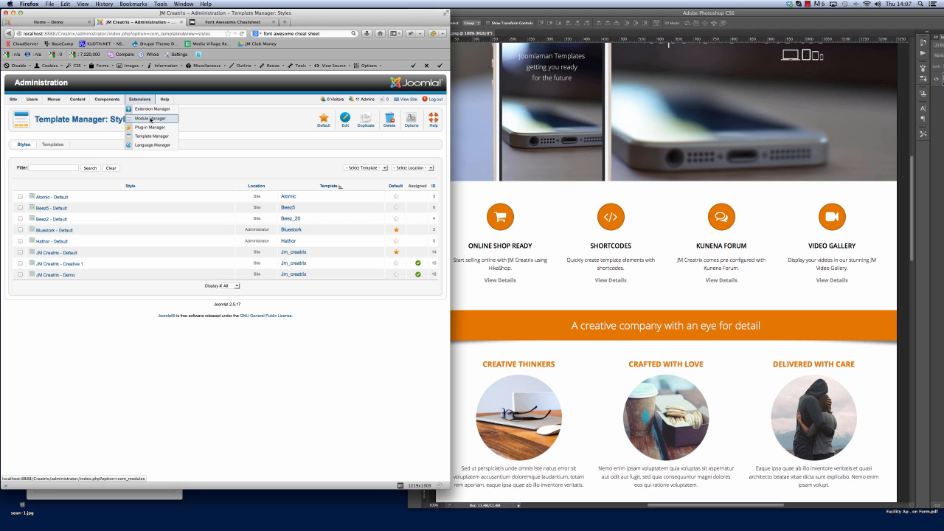
click(151, 119)
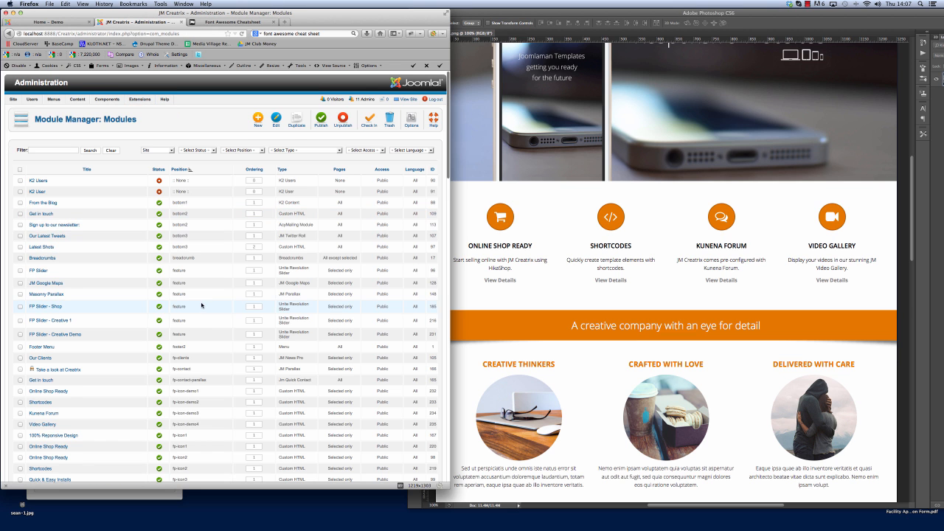
scroll(201, 304, down, 3)
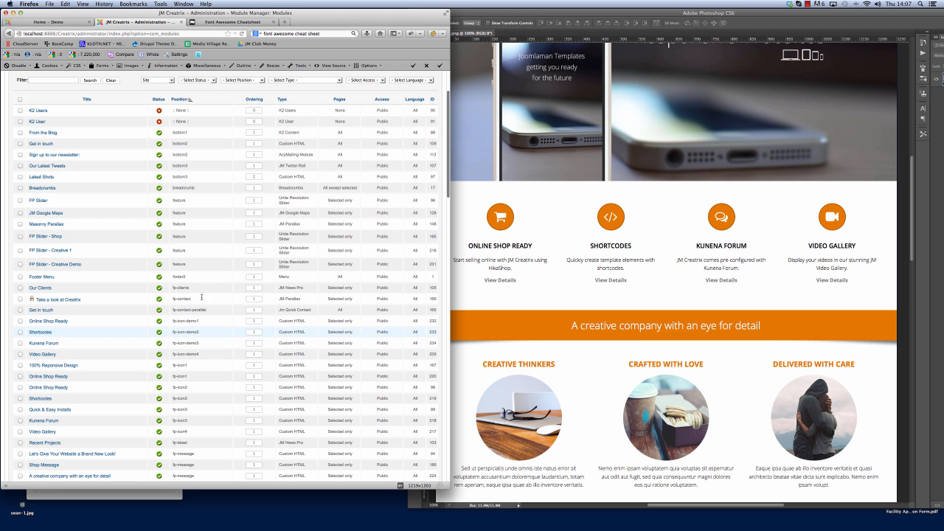
click(56, 21)
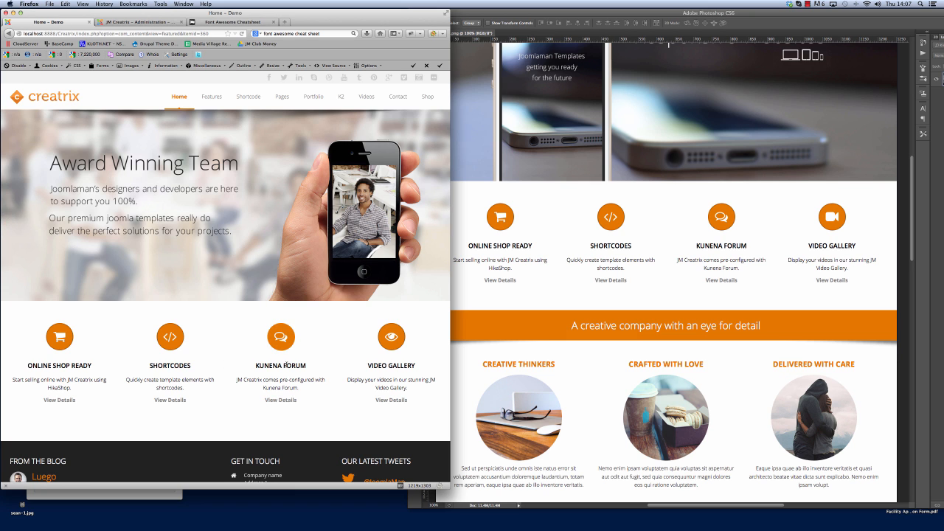
click(152, 23)
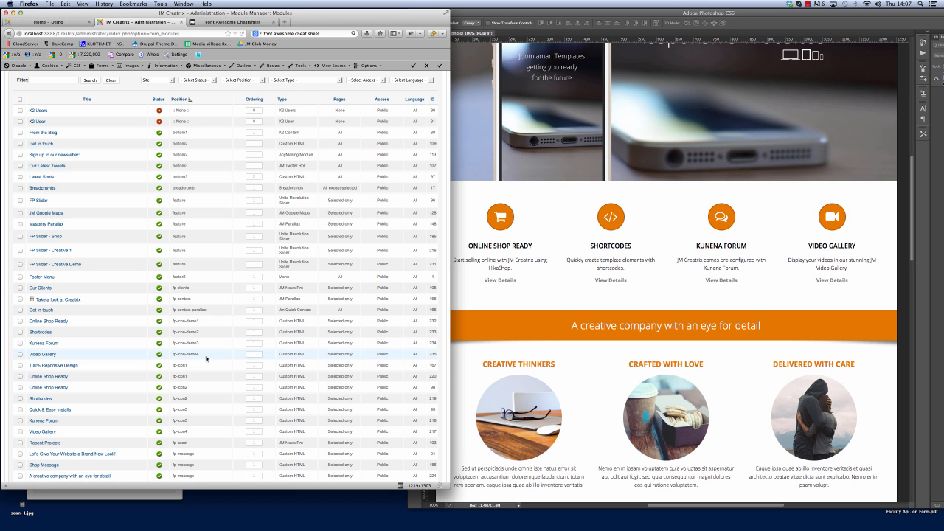
click(44, 343)
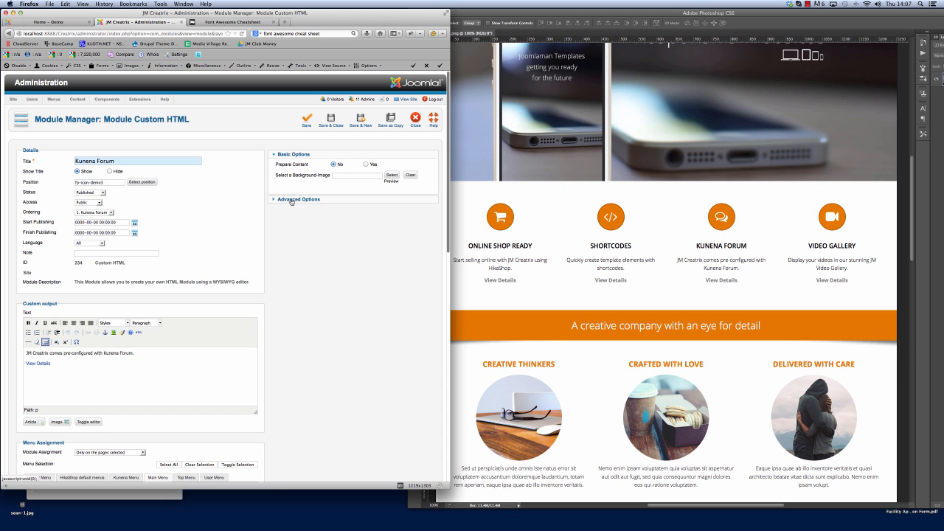
click(291, 199)
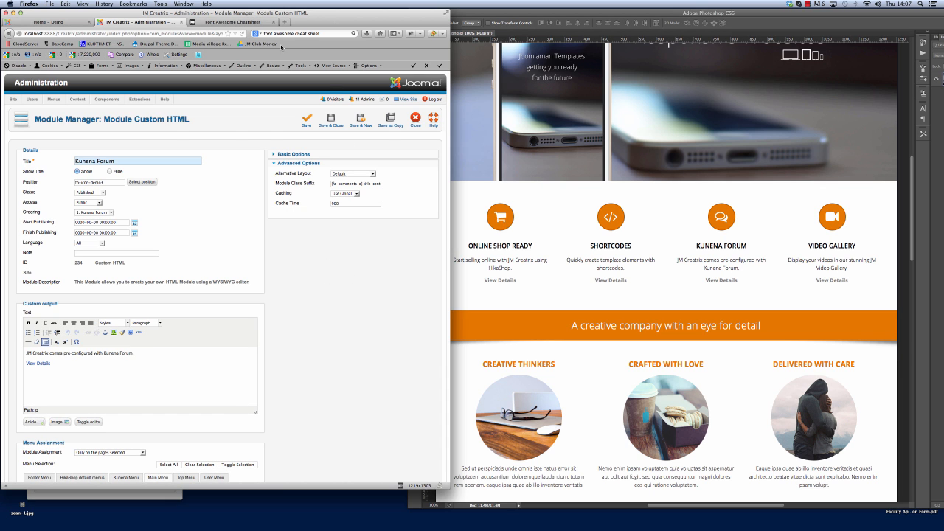
Step: Replace the icon class in the Kunena Forum module's class suffix with fa-cogs from the Font Awesome cheat sheet and save the module
click(233, 22)
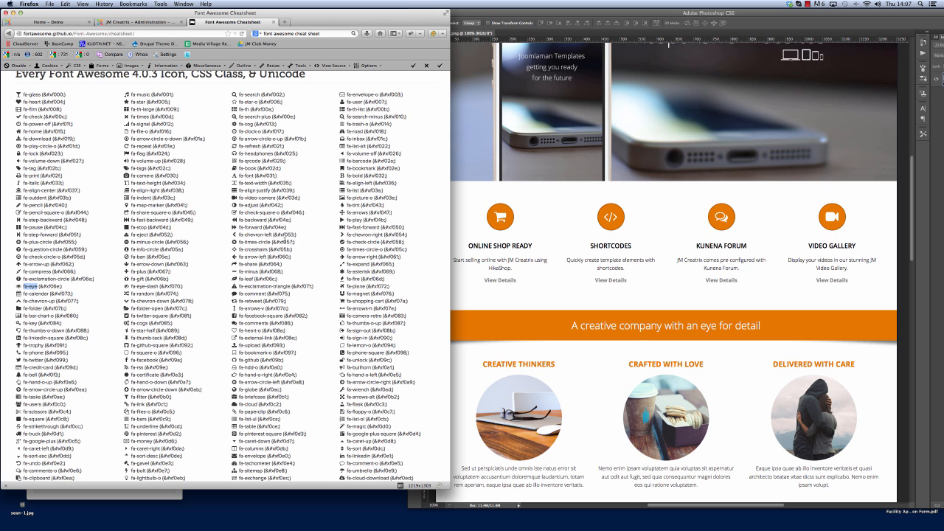
scroll(284, 284, down, 1)
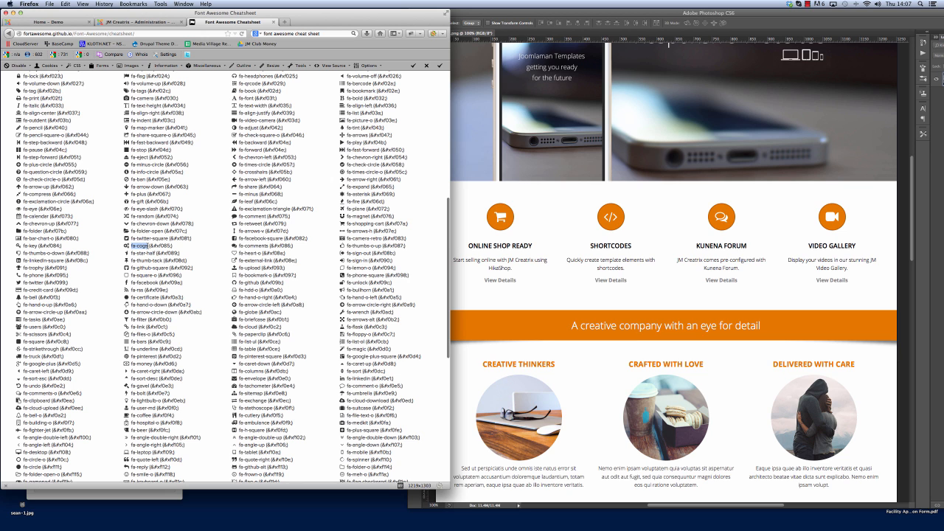
click(136, 22)
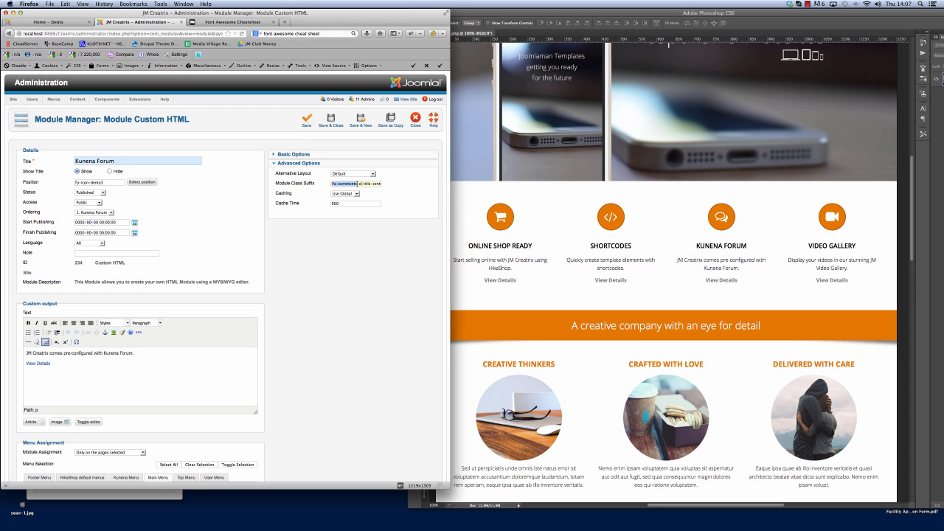
text(fa-cogs)
click(307, 121)
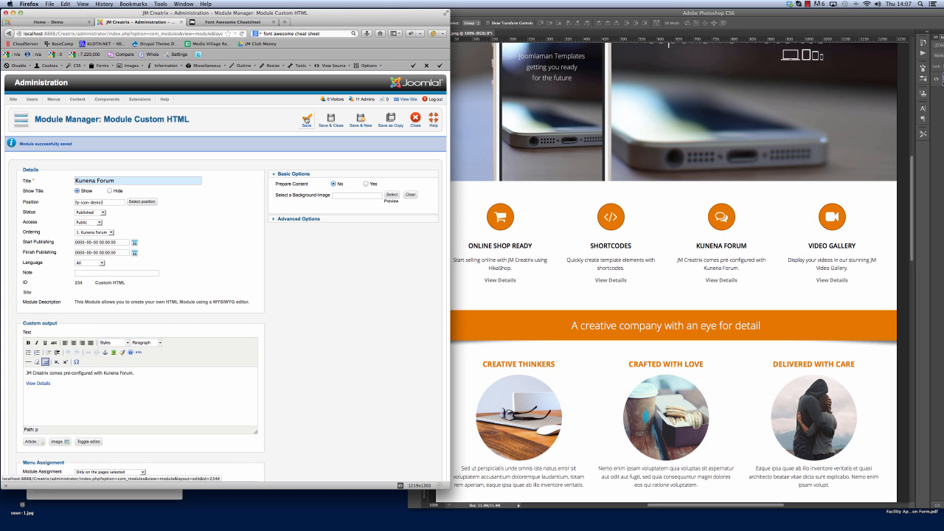
Step: Reload the demo home page to check the Kunena Forum icon, then switch to Photoshop to view the mockup's orange message band
click(47, 22)
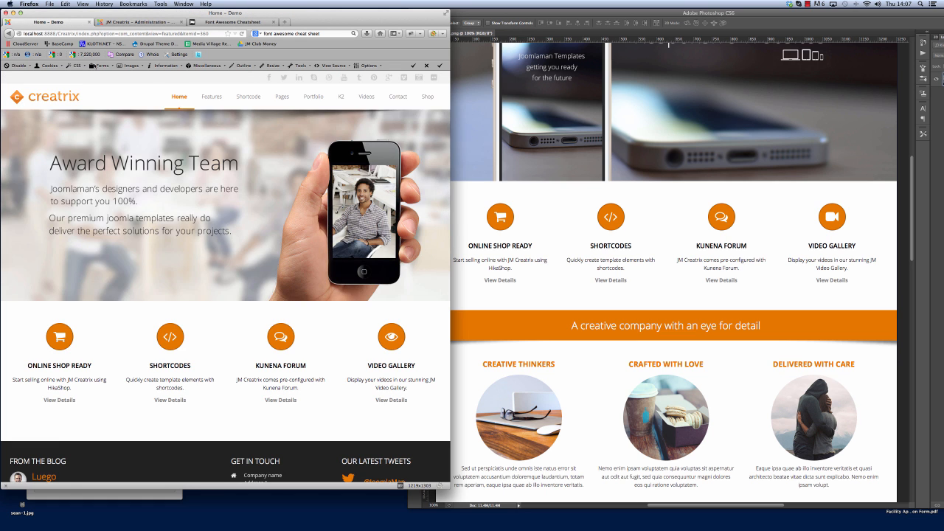
click(241, 33)
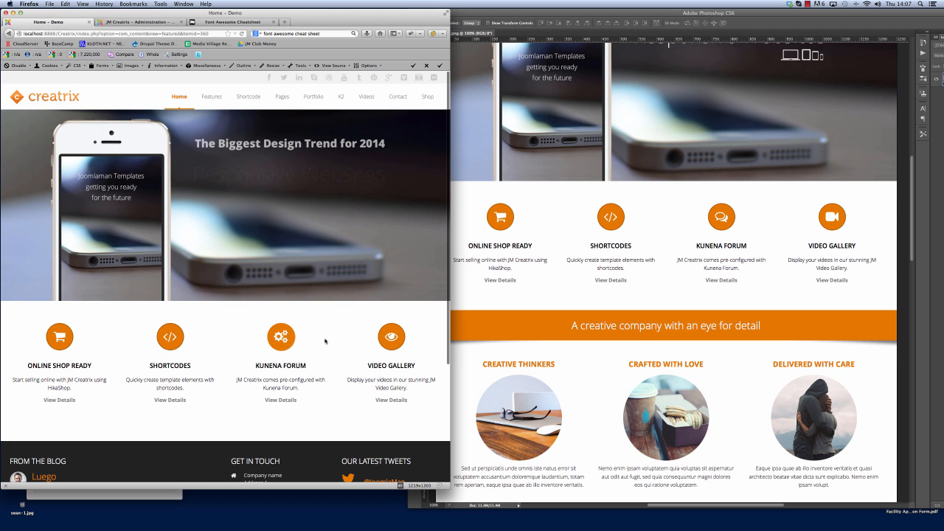
scroll(323, 339, down, 3)
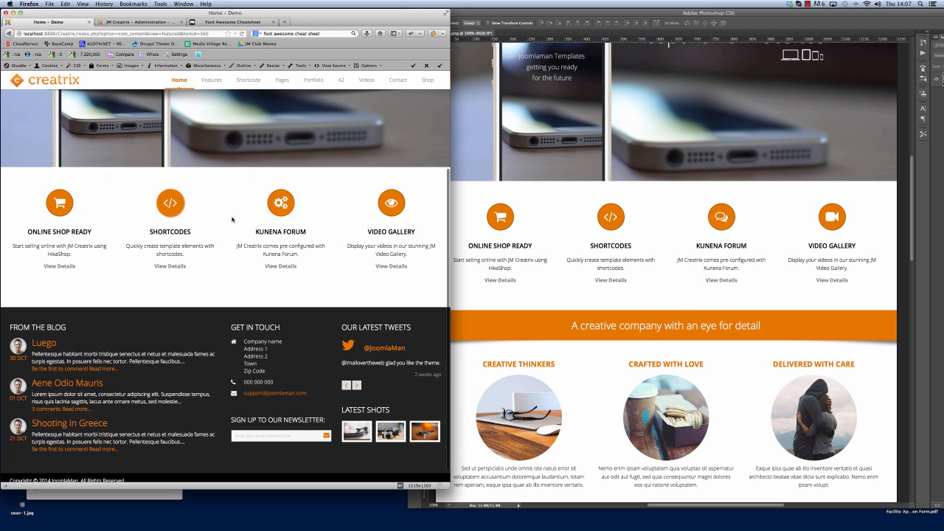
scroll(325, 284, up, 2)
click(673, 295)
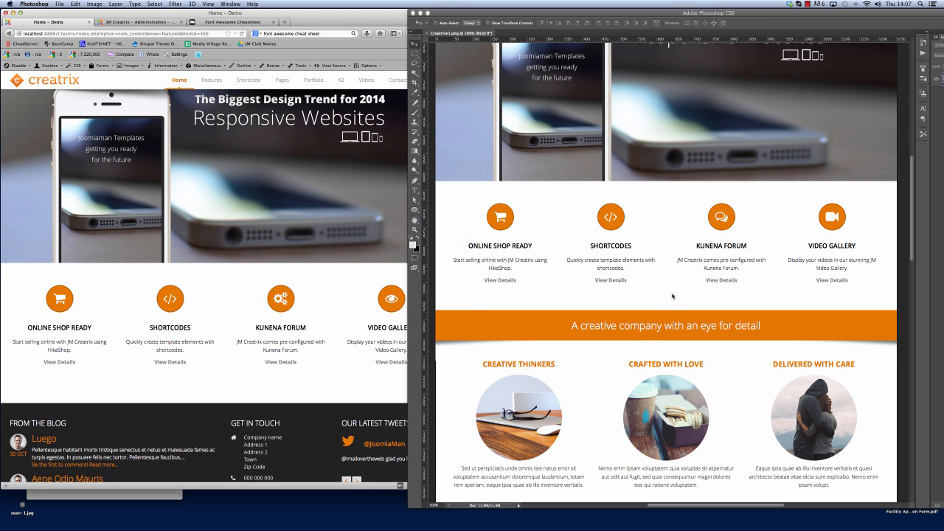
scroll(563, 170, down, 5)
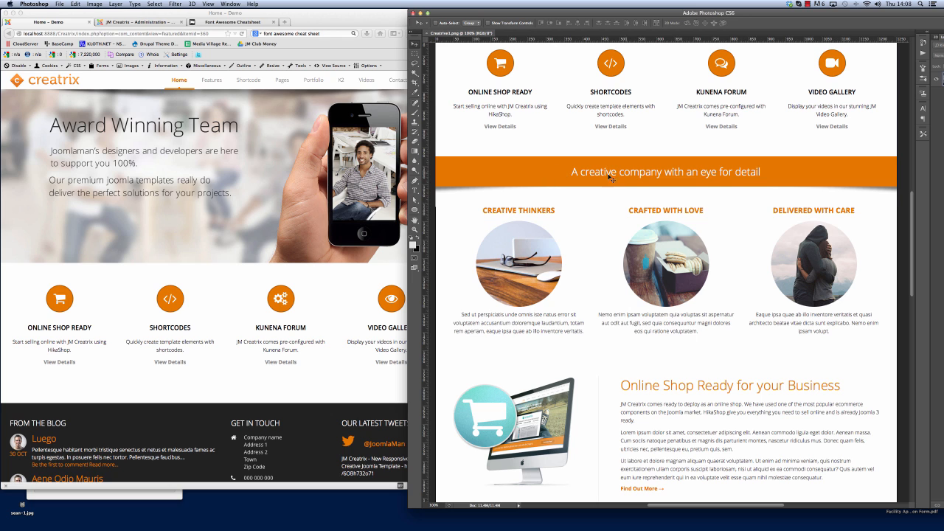
Step: Switch back to Firefox and close the Kunena Forum module
click(332, 19)
click(146, 23)
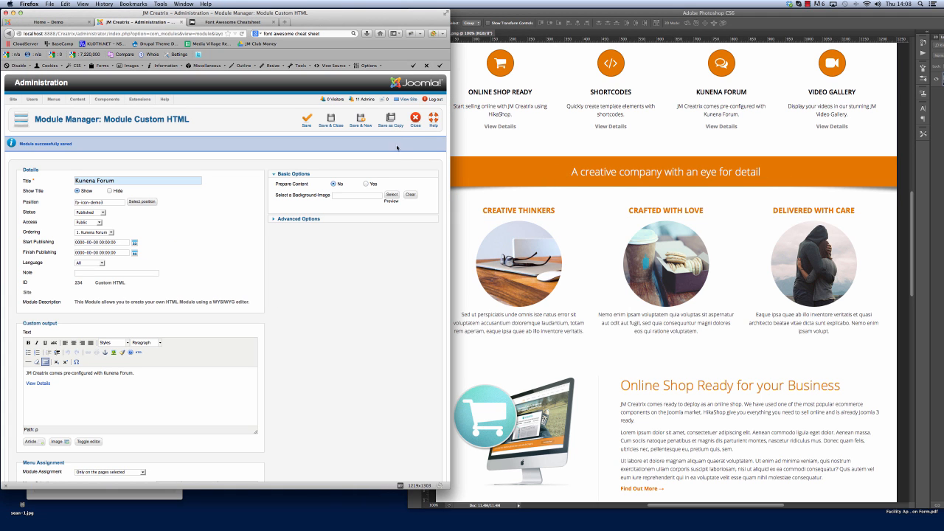
click(415, 121)
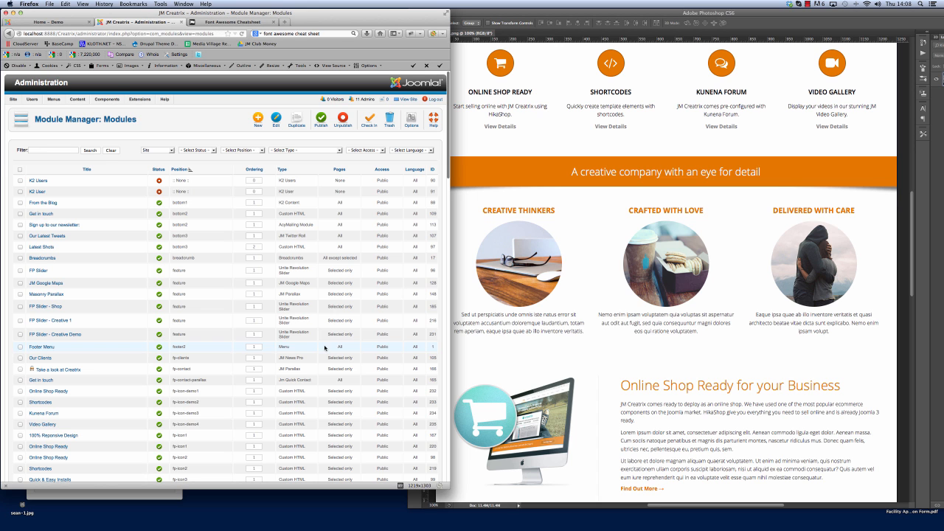
Step: Look up the module position used by the FP Message row in the JM Creatrix - Demo style's layout
mouse_move(139, 99)
click(147, 136)
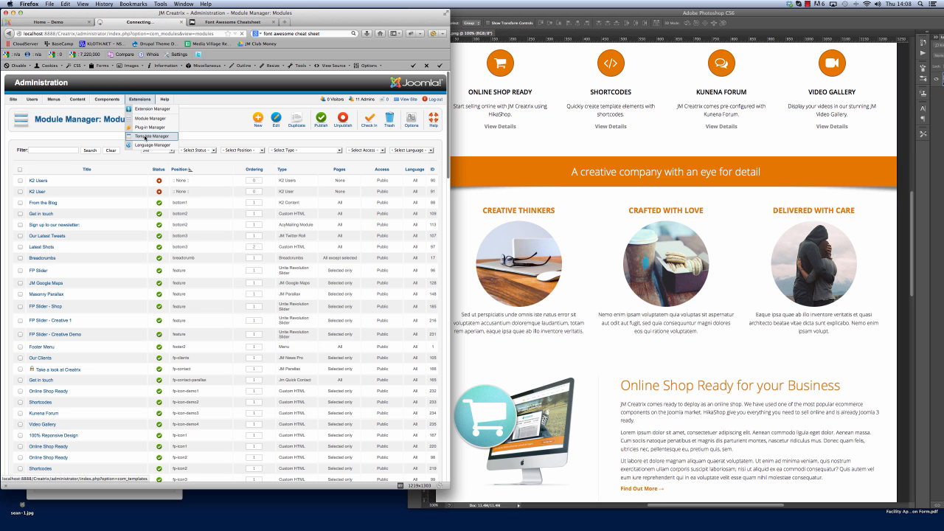
click(55, 274)
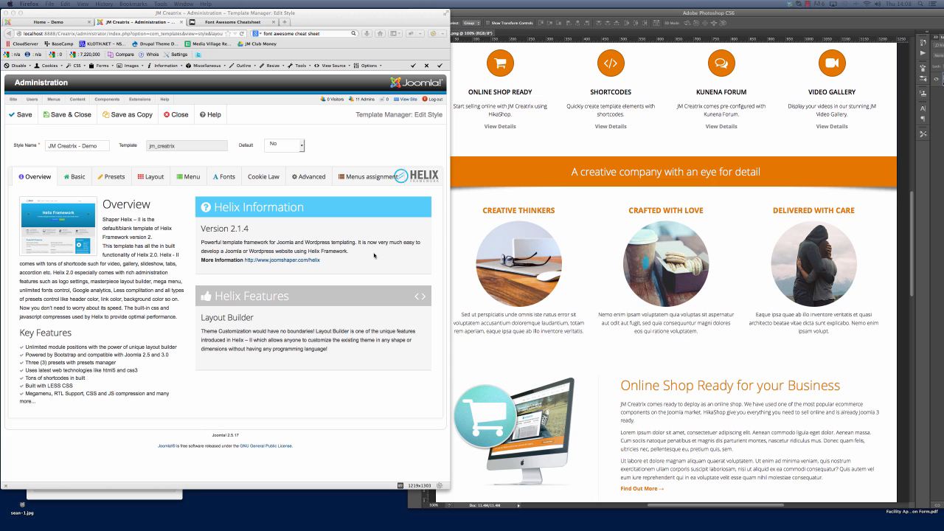
click(151, 176)
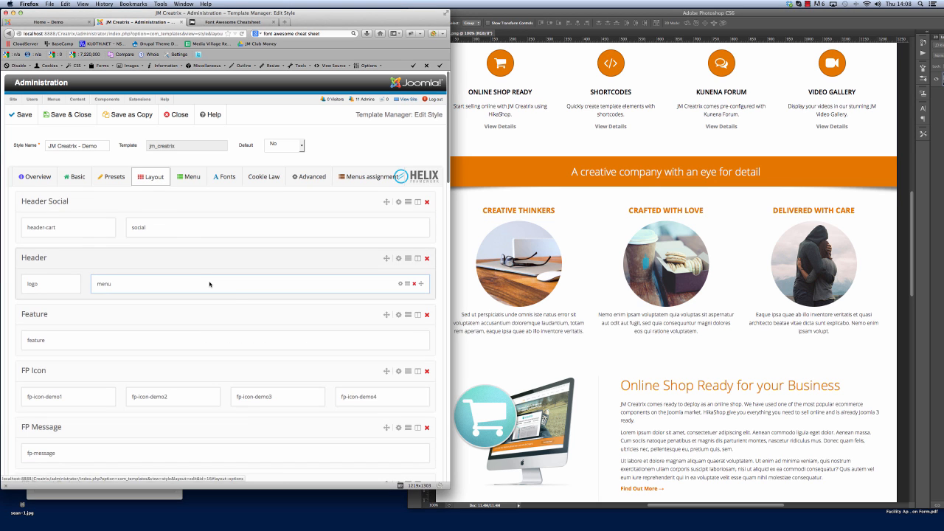
scroll(233, 293, down, 1)
scroll(233, 293, down, 5)
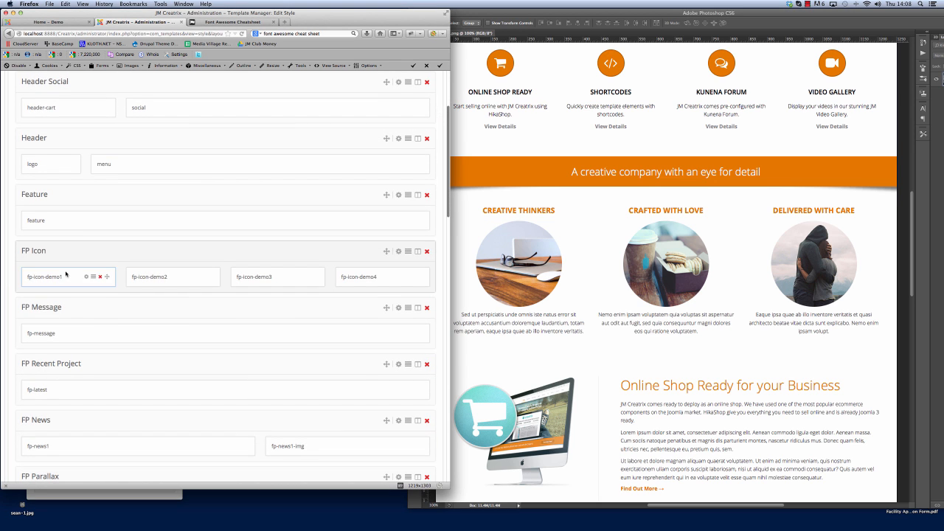
scroll(112, 349, down, 1)
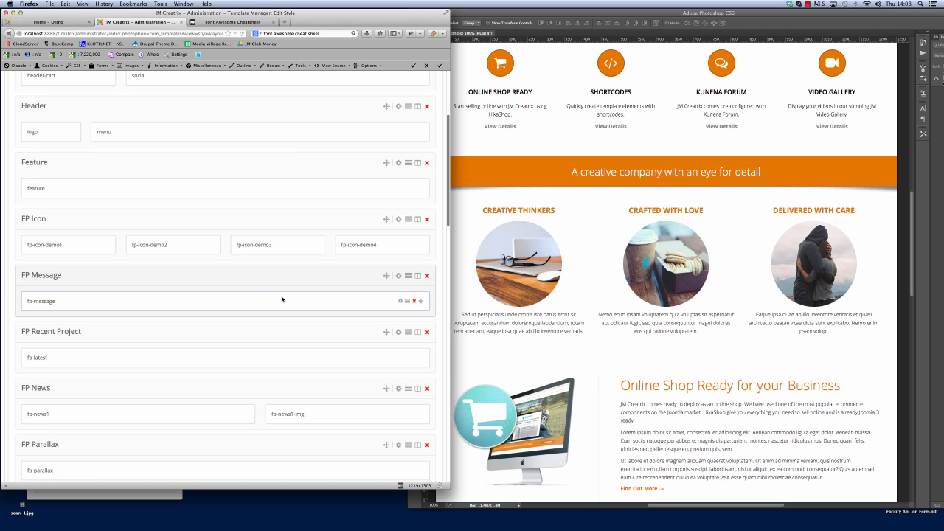
scroll(218, 123, up, 6)
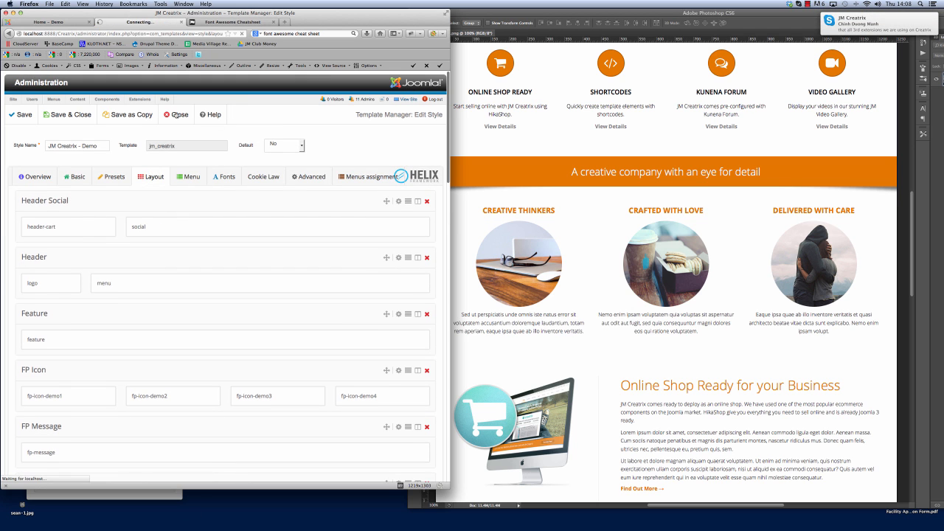
click(176, 116)
Step: Open the "A creative company with an eye for detail" module in the fp-message position from the Module Manager
mouse_move(139, 99)
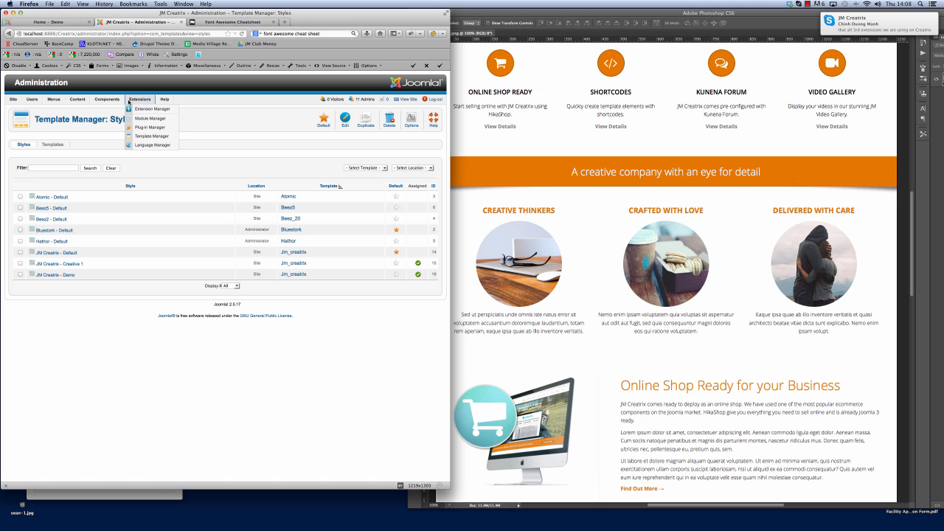
click(142, 118)
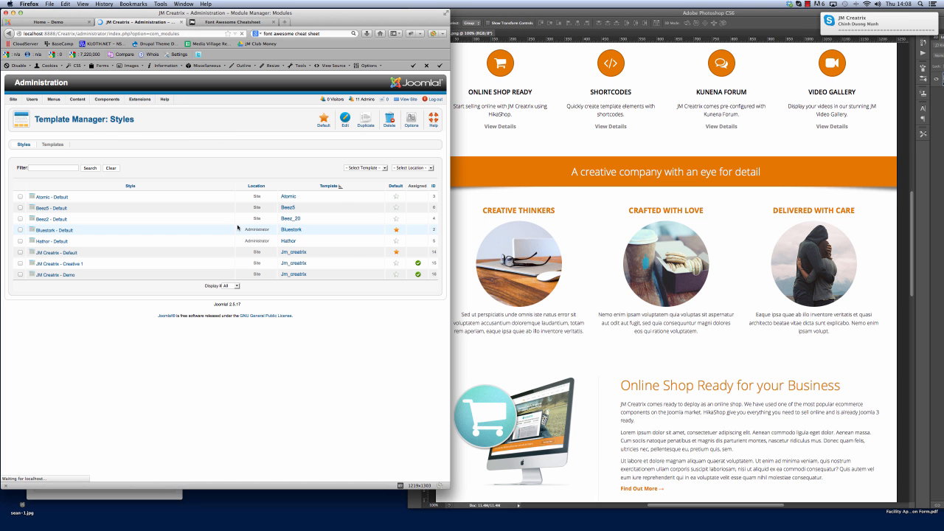
scroll(199, 275, down, 1)
scroll(219, 276, down, 8)
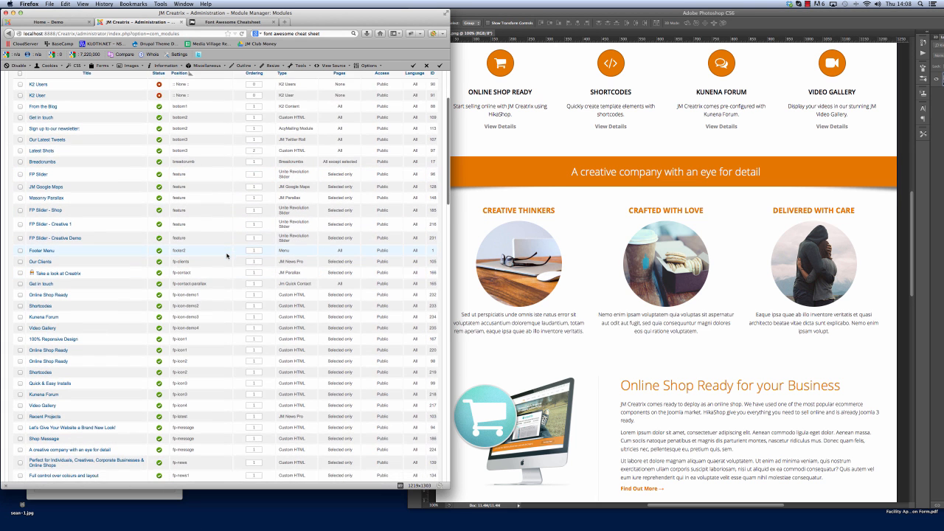
scroll(226, 255, down, 1)
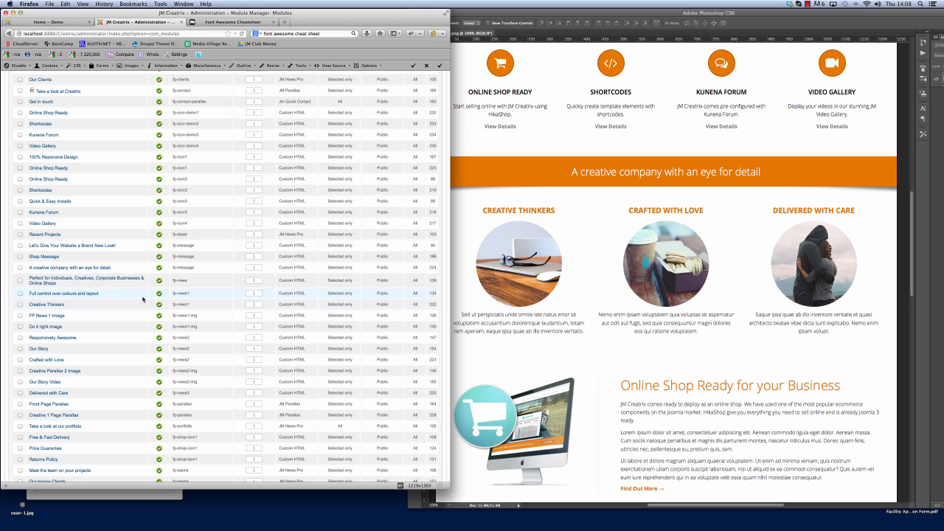
click(54, 270)
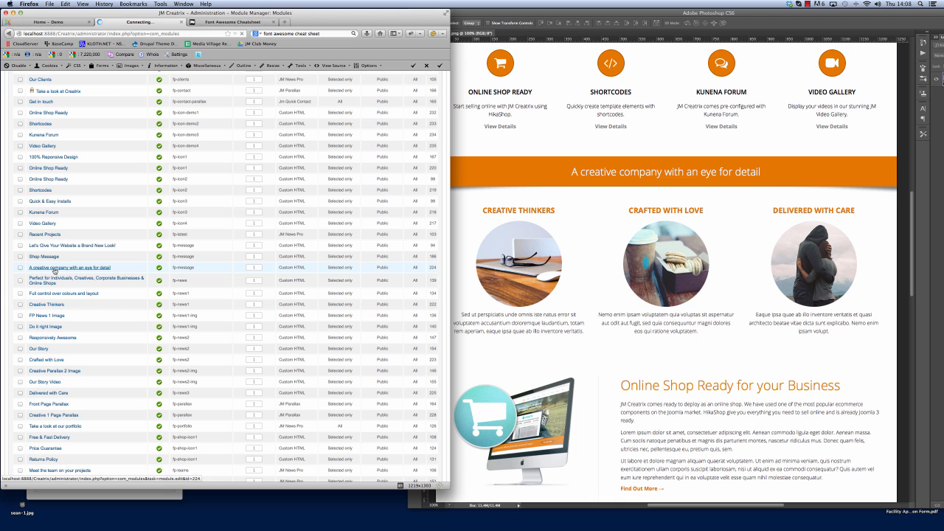
Step: Assign the message module to the Home - Demo page and save it as a copy
scroll(336, 317, down, 5)
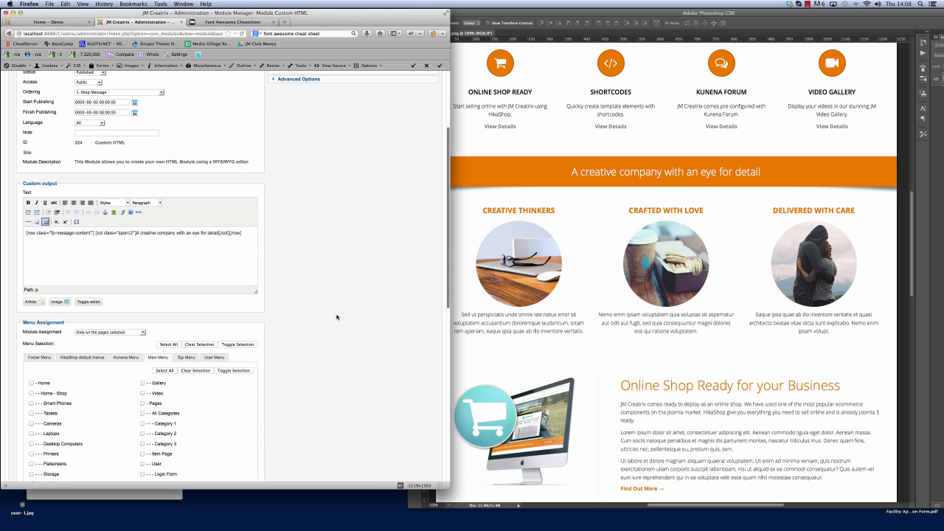
scroll(180, 276, down, 3)
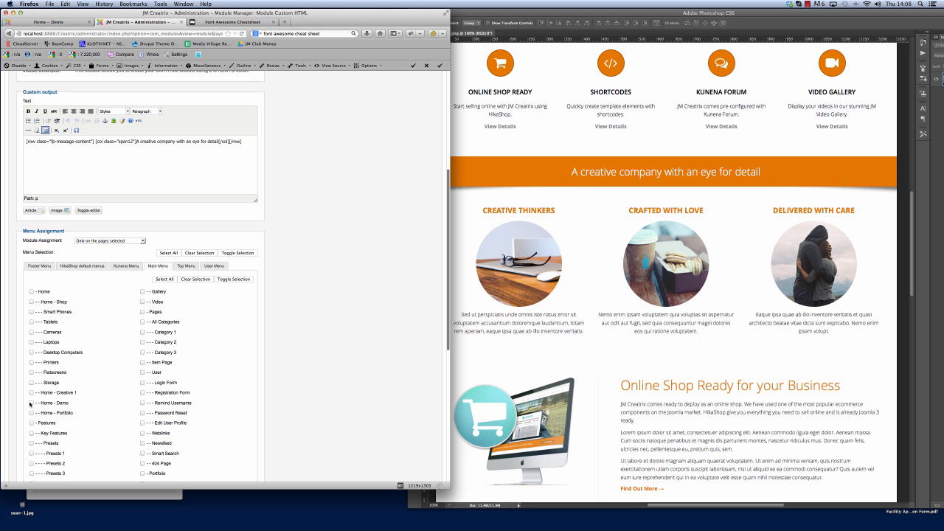
scroll(346, 358, up, 7)
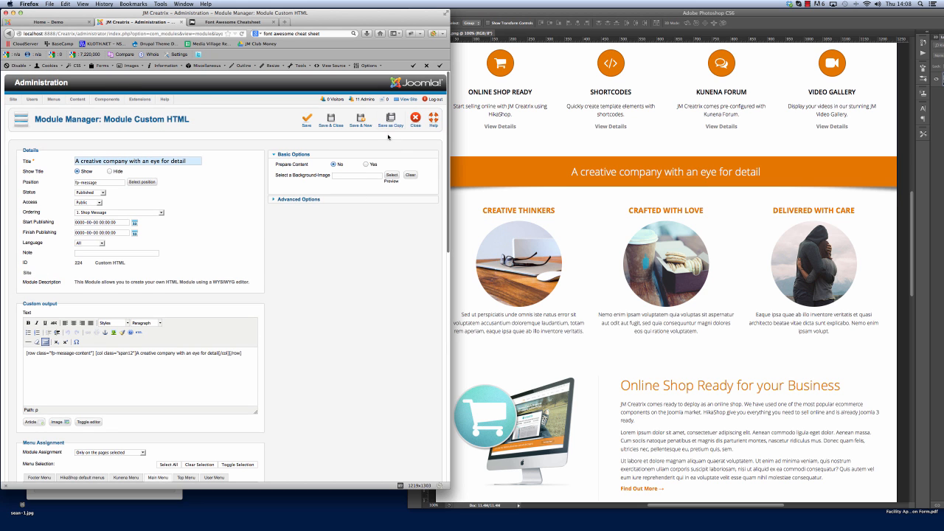
click(390, 119)
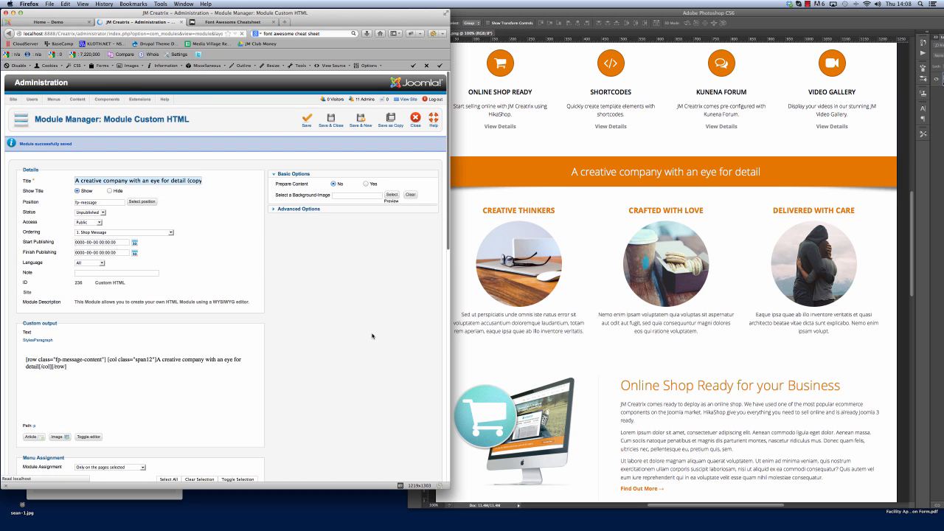
Step: Publish the copied module, remove "(copy)" from its title, and save and close it
click(101, 212)
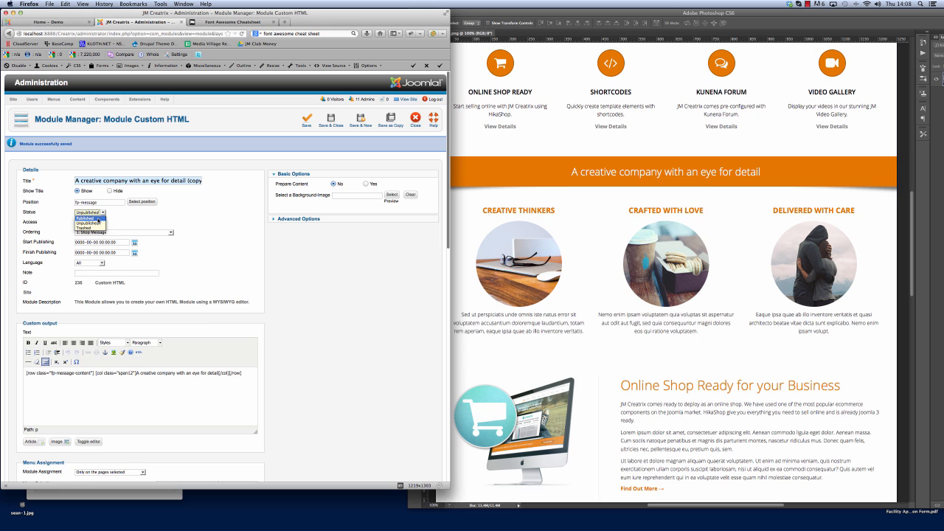
click(90, 214)
drag(186, 181, 315, 199)
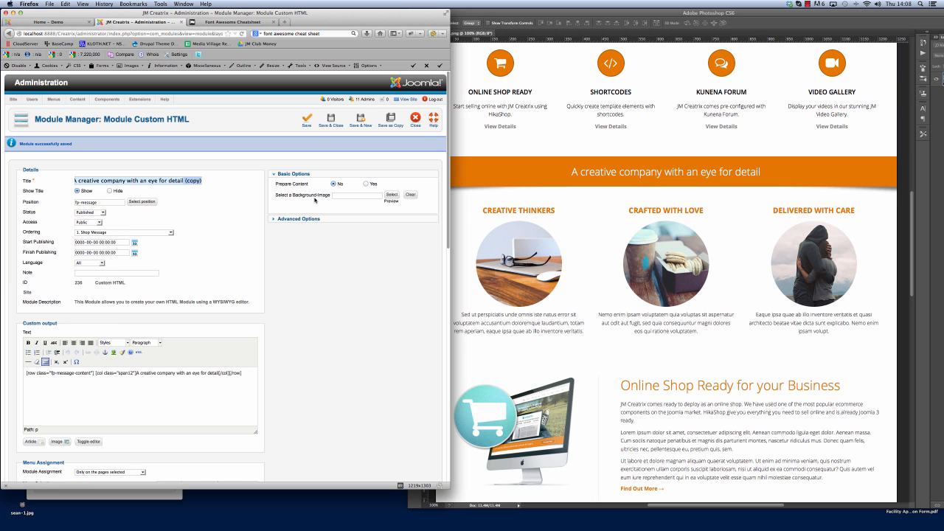
key(BackSpace)
click(326, 299)
click(329, 121)
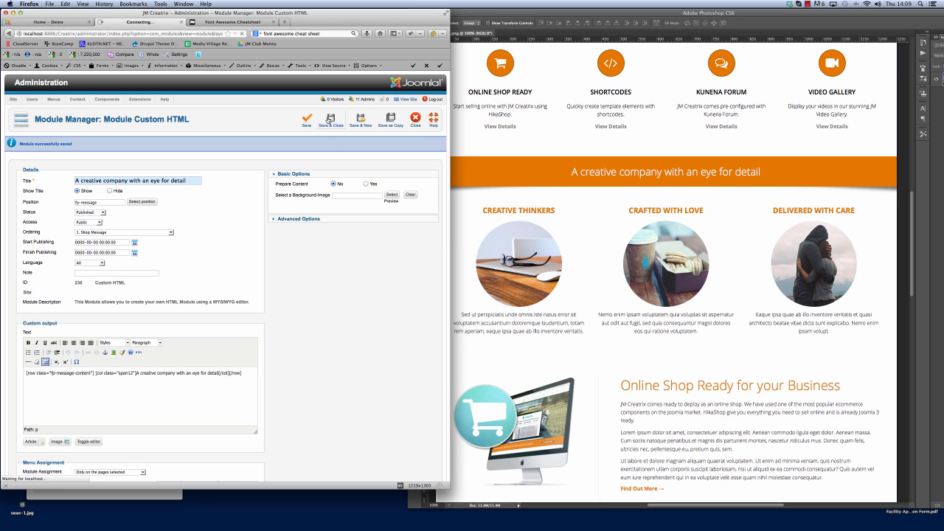
Step: Reload the demo home page and check the orange message band below the icon modules
click(48, 21)
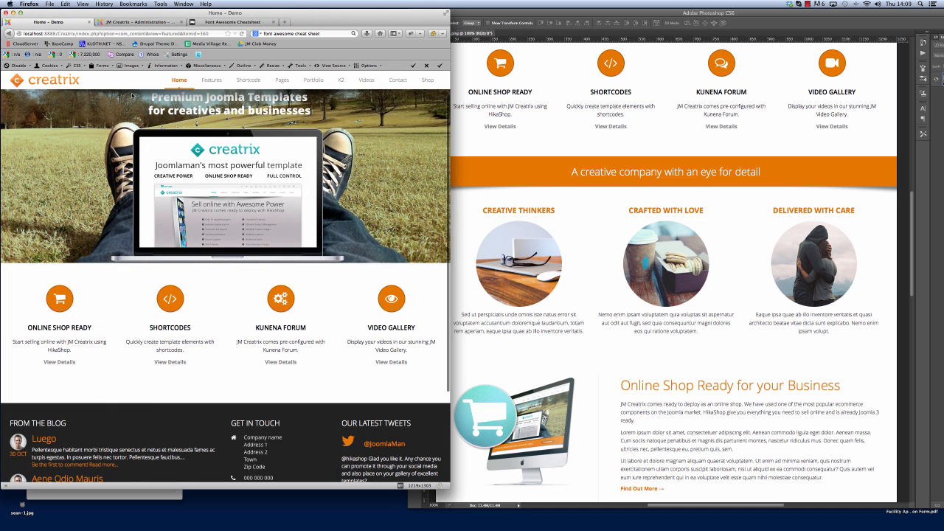
key(super+r)
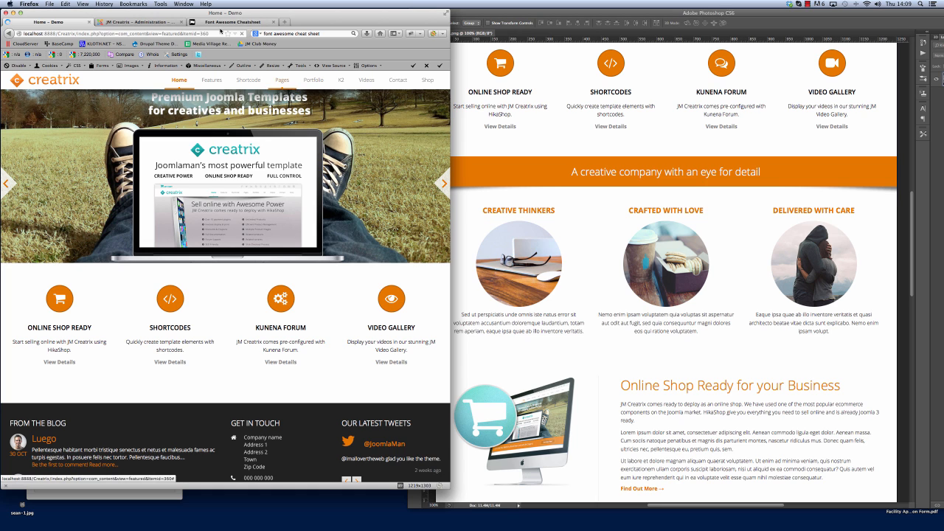
key(super+r)
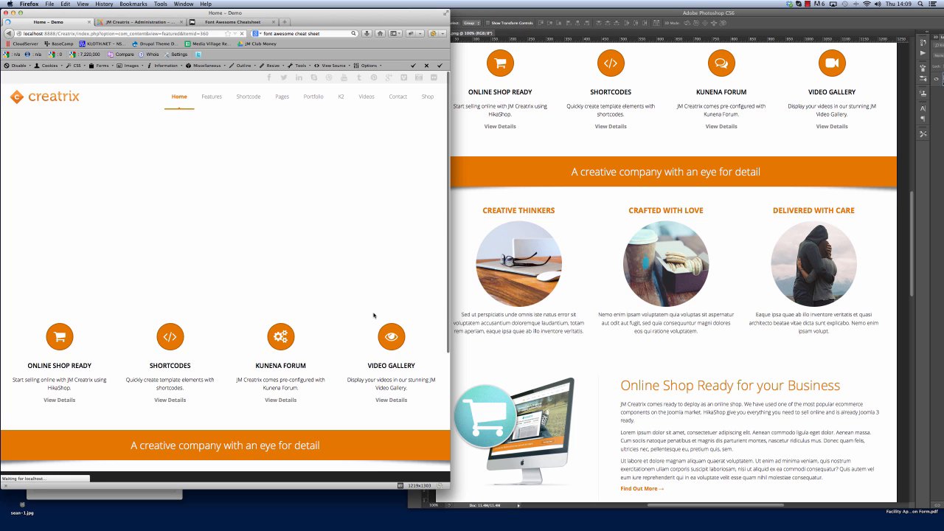
scroll(380, 343, down, 3)
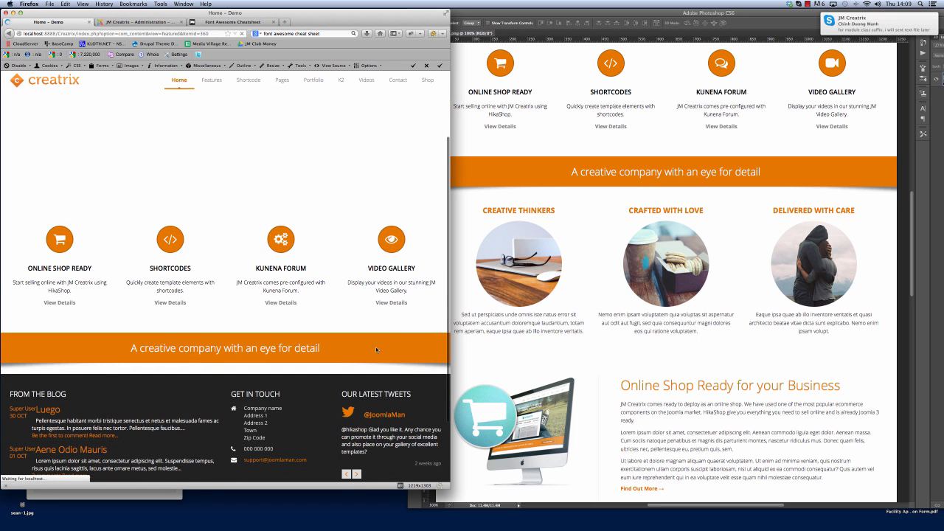
scroll(396, 373, up, 3)
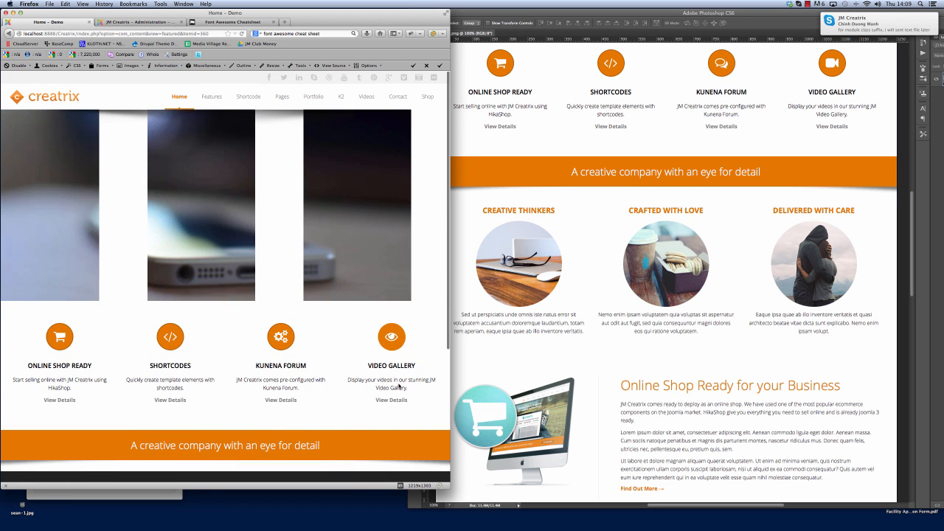
scroll(406, 379, down, 1)
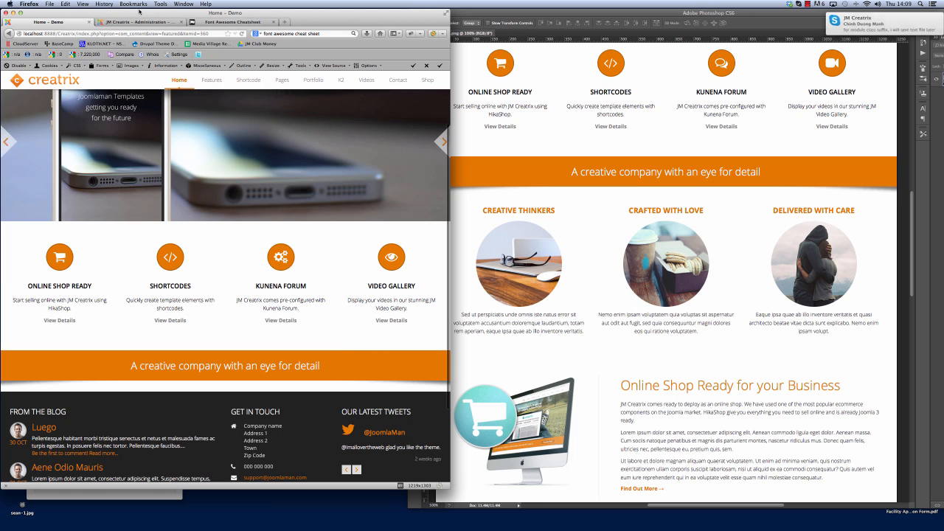
Step: Move the FP Message row above FP Icon in the JM Creatrix - Demo style's layout, save, and reload the demo page
click(133, 22)
mouse_move(139, 99)
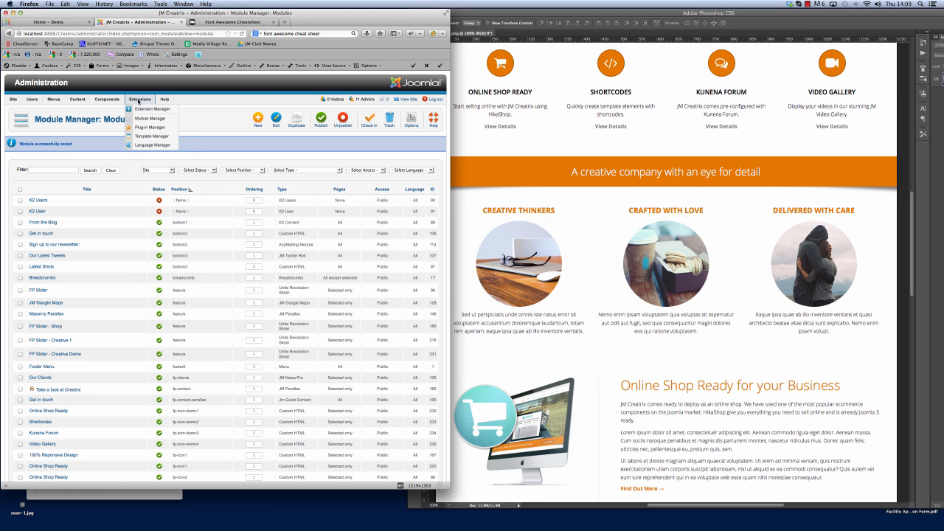
click(146, 137)
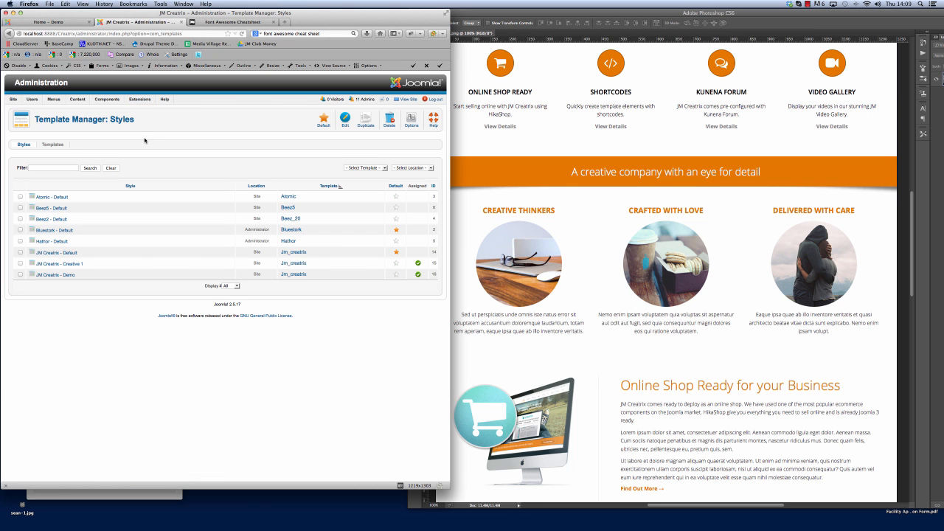
click(53, 275)
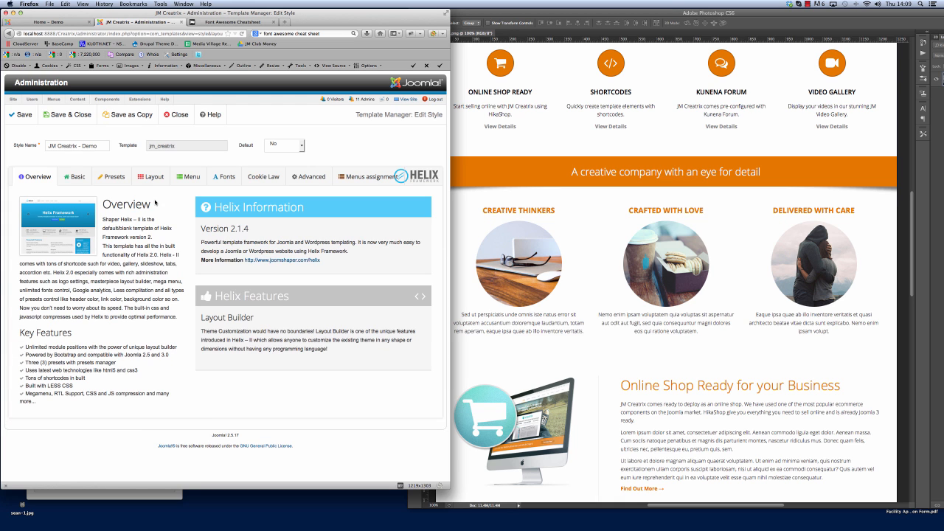
click(150, 178)
scroll(316, 341, down, 3)
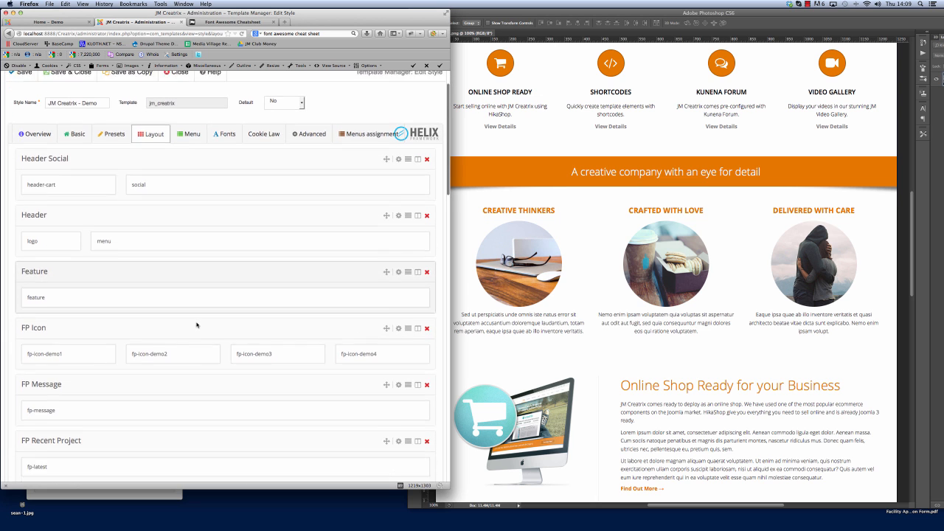
drag(385, 359, 384, 305)
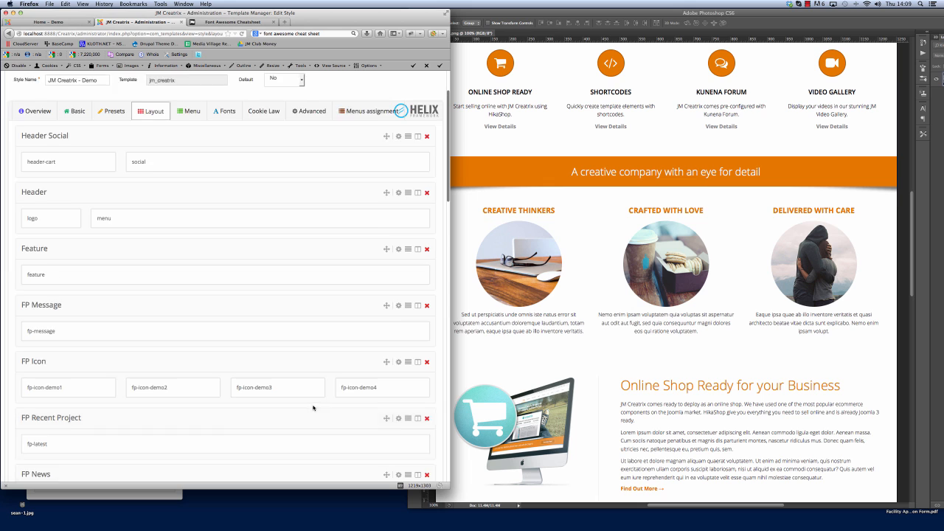
scroll(309, 369, up, 2)
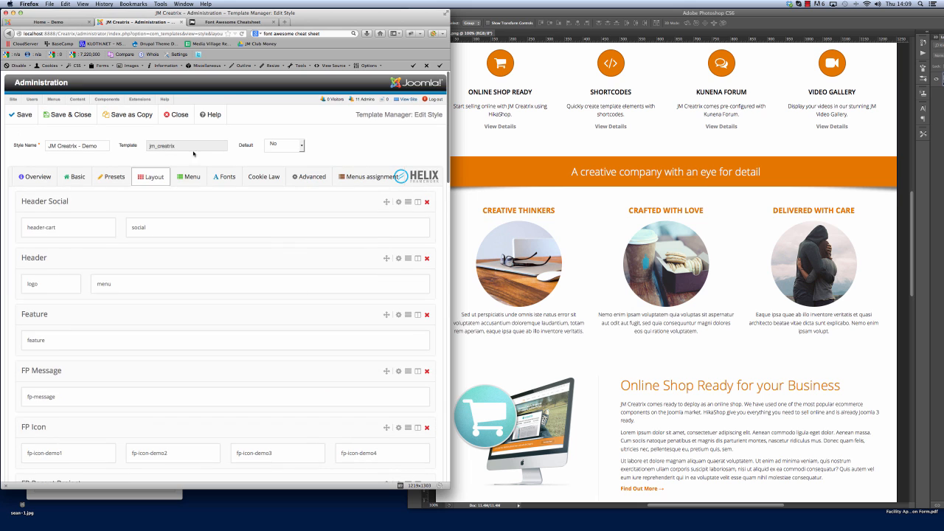
click(20, 116)
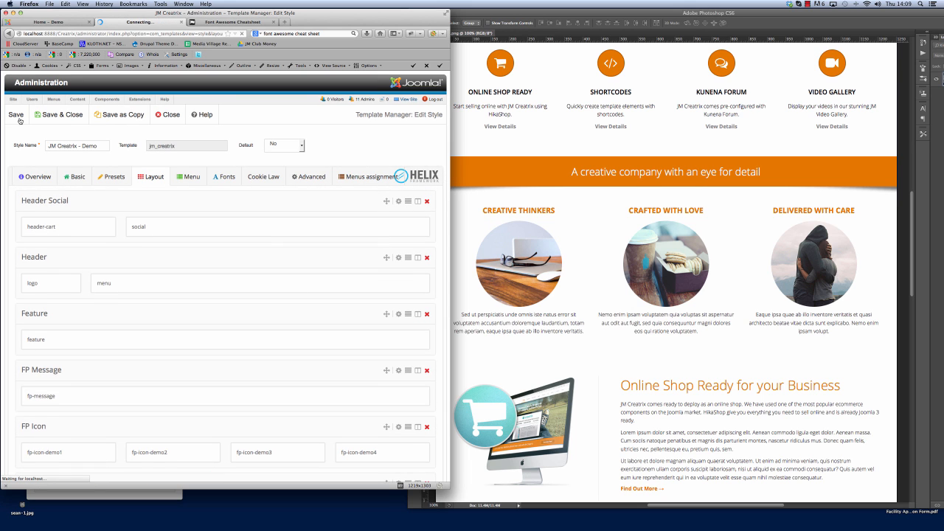
click(73, 23)
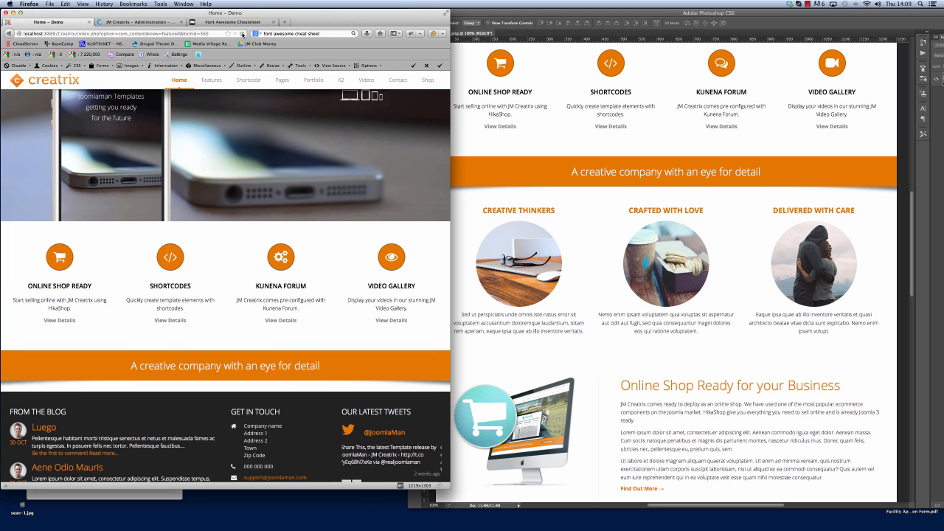
click(242, 34)
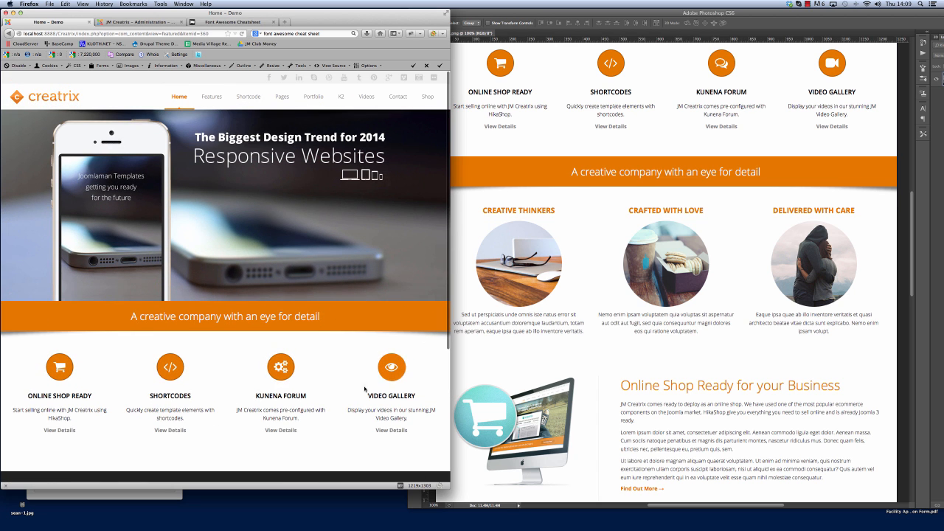
Step: Move the FP Message row back below FP Icon in the style's layout, save, and reload the demo page
click(151, 23)
click(151, 200)
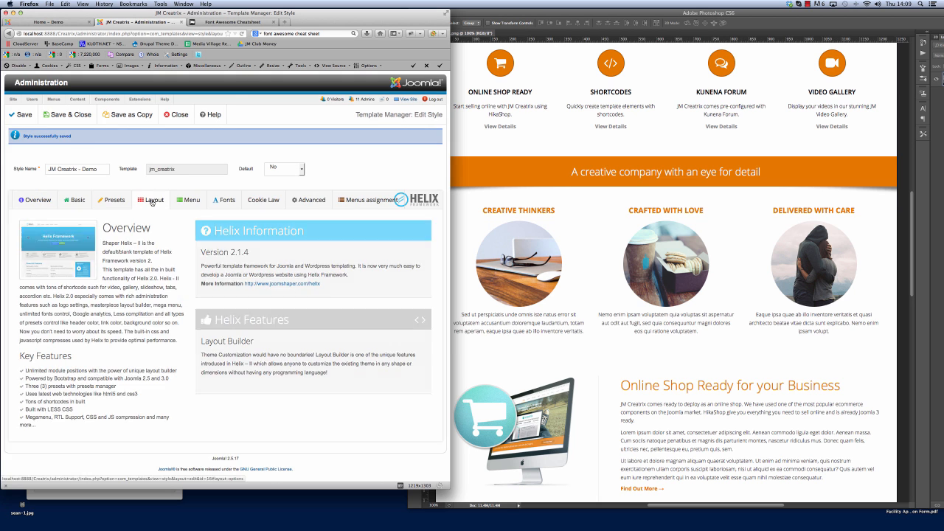
scroll(321, 319, down, 3)
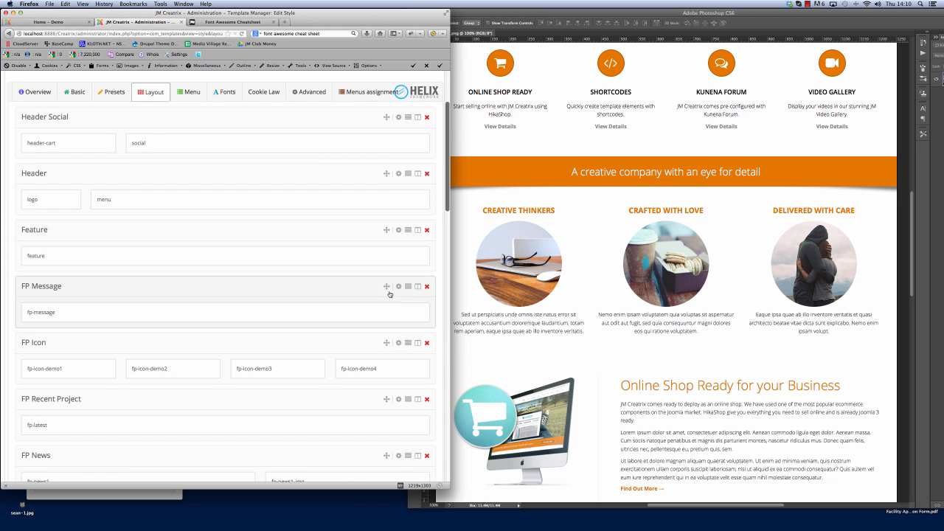
drag(383, 285, 374, 354)
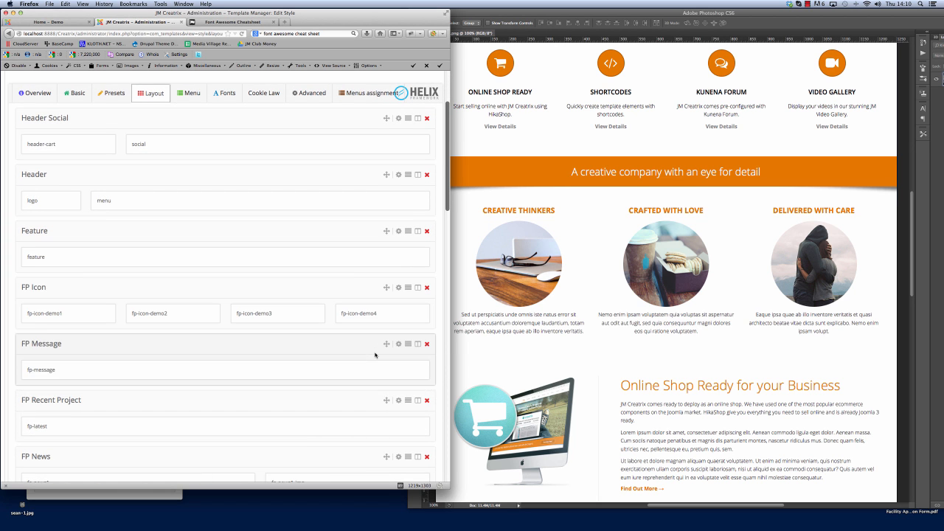
scroll(374, 346, up, 3)
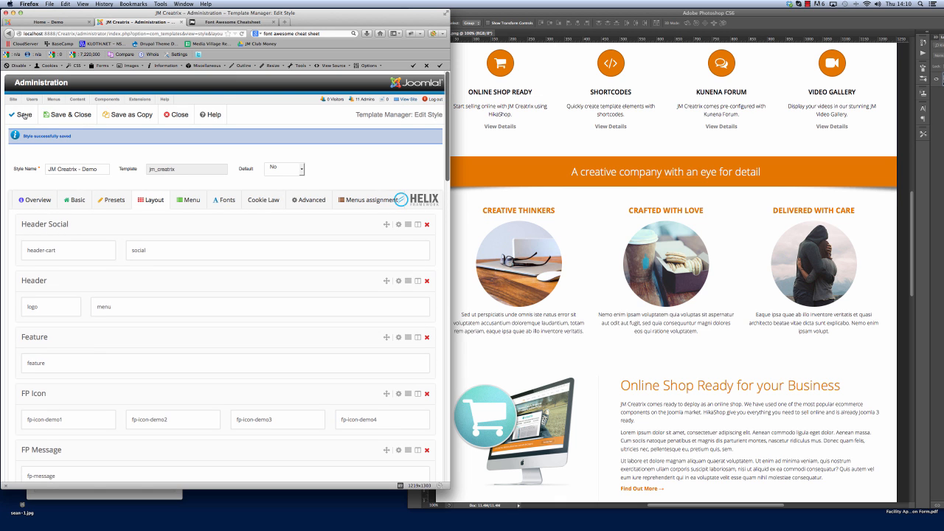
click(48, 22)
click(242, 33)
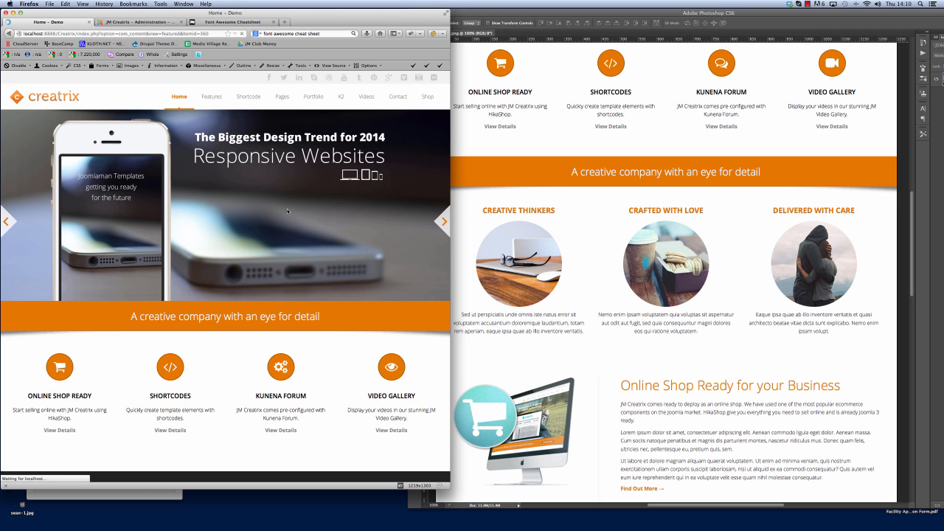
Step: Switch to Photoshop to examine the mockup's three-column section below the orange band, then return to Firefox
click(597, 289)
scroll(597, 284, down, 2)
scroll(598, 284, down, 2)
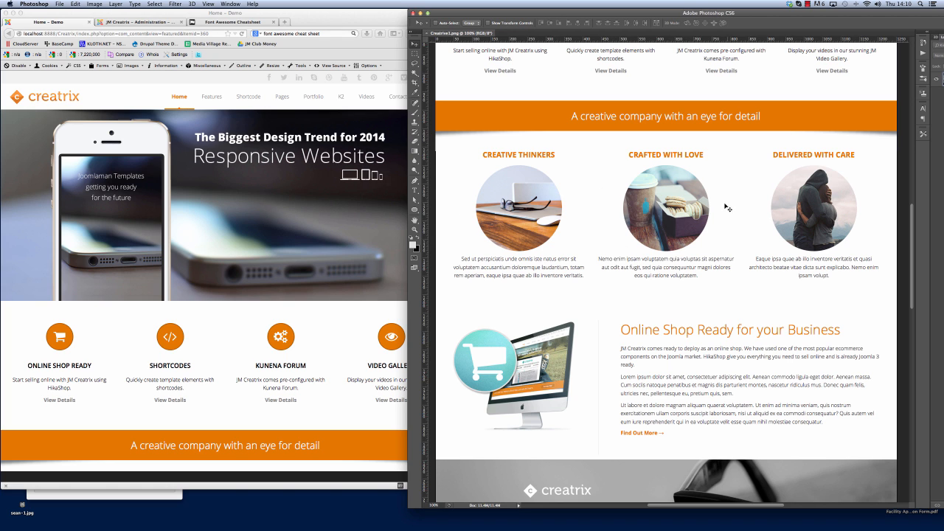
click(254, 37)
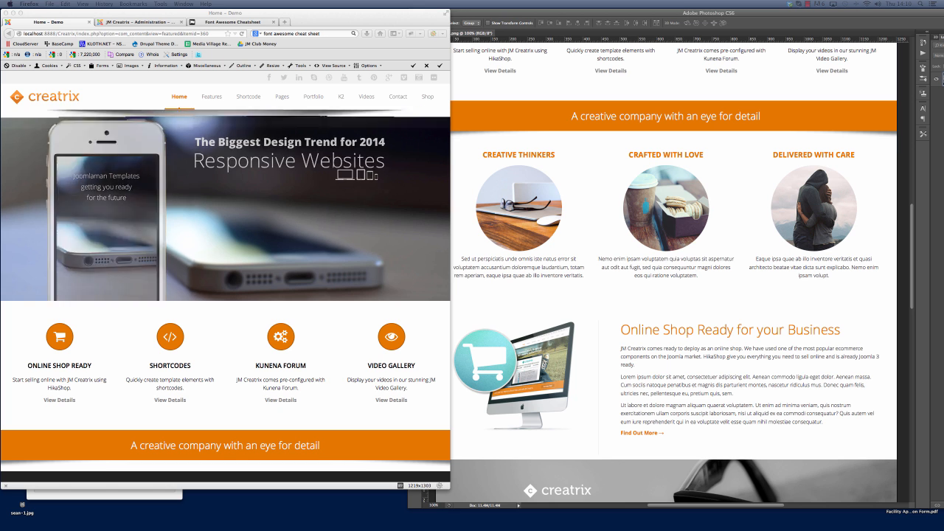
click(332, 19)
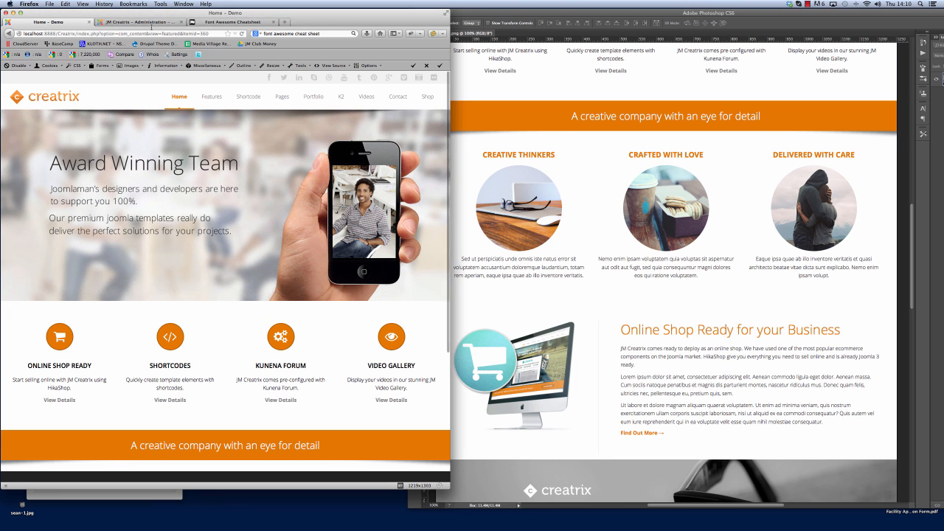
Step: In the JM Creatrix - Demo style's layout, move the FP News row directly below FP Message
click(143, 22)
click(150, 201)
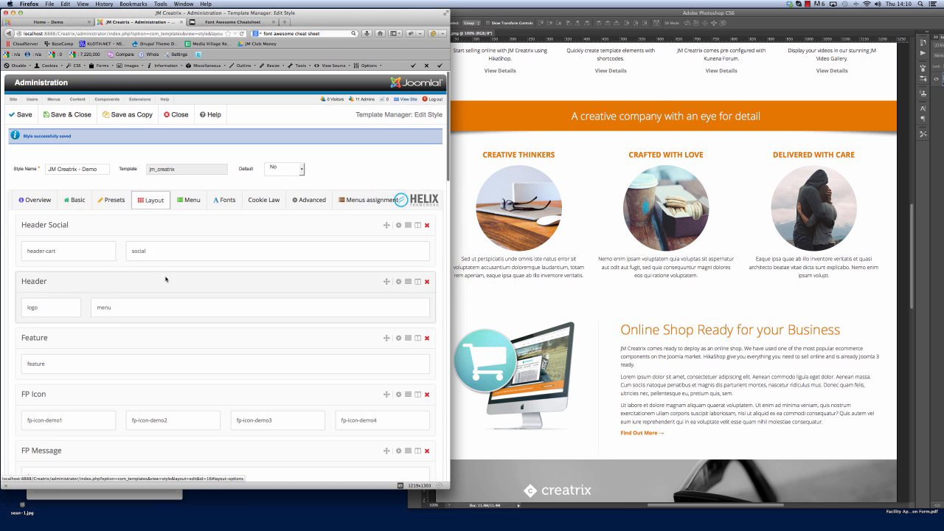
scroll(318, 277, down, 5)
scroll(318, 277, down, 3)
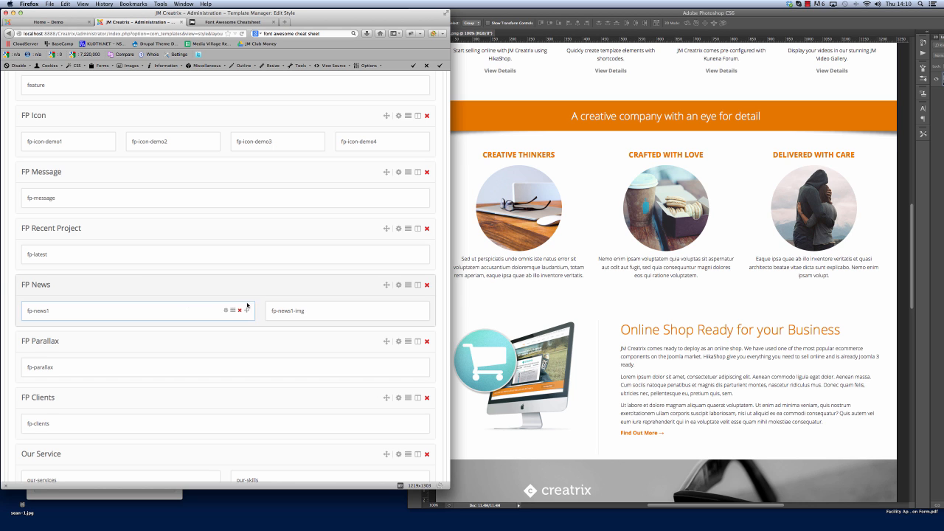
drag(384, 285, 381, 231)
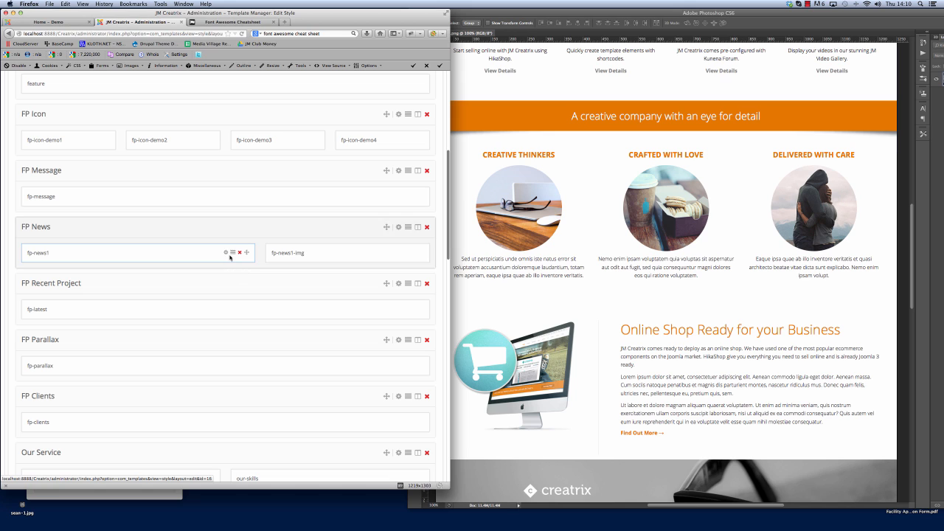
Step: Set the width of the fp-news1 column in the FP News row to span4
click(226, 253)
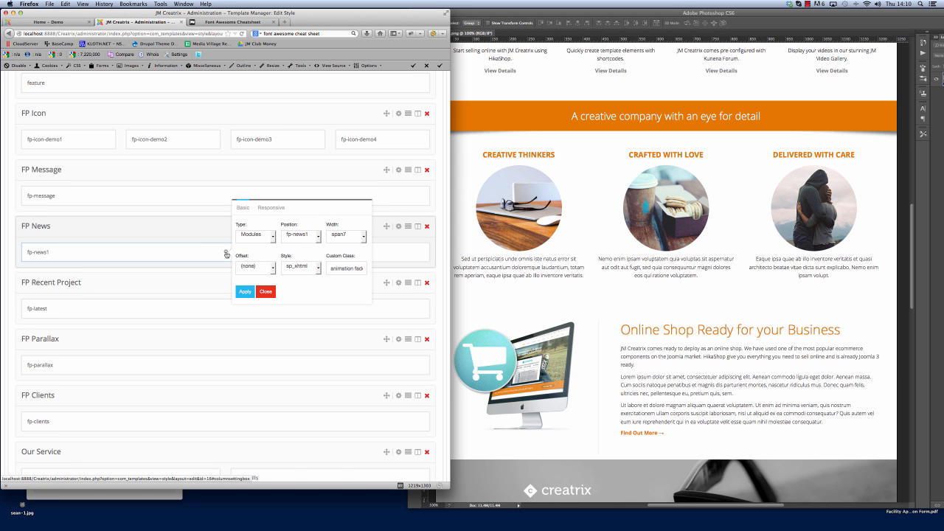
click(347, 236)
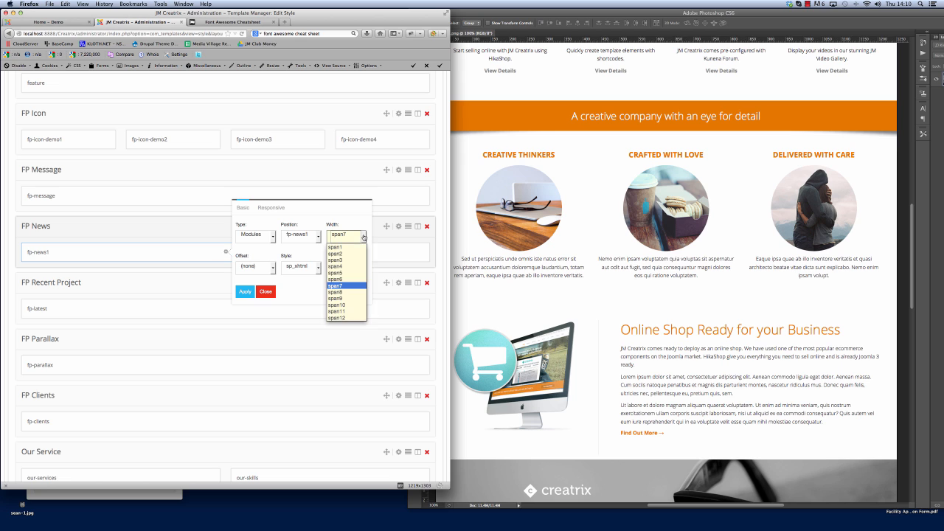
click(336, 267)
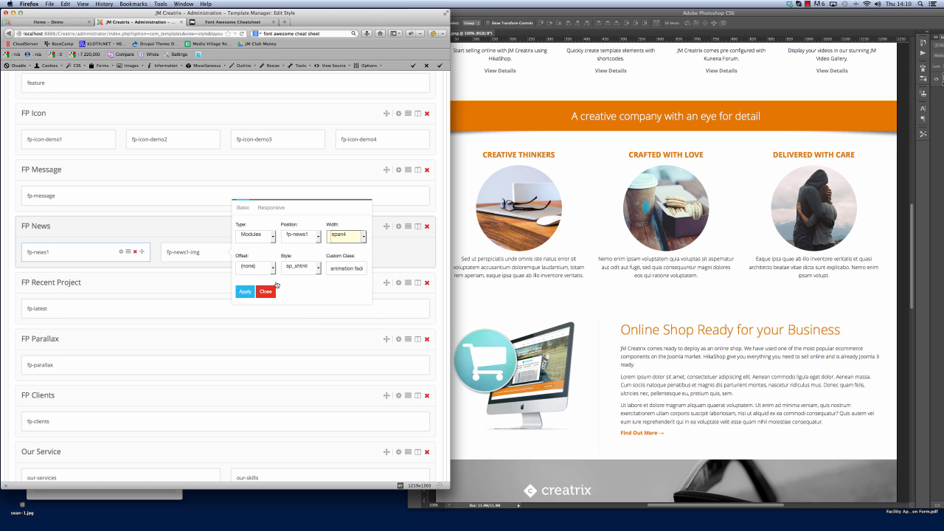
click(243, 292)
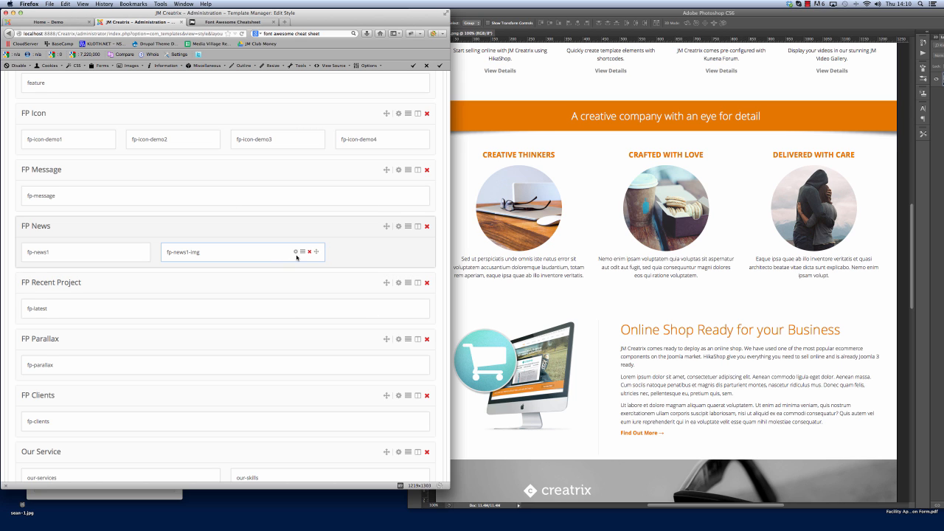
Step: Set the width of the fp-news1-img column in the FP News row to span4
click(295, 252)
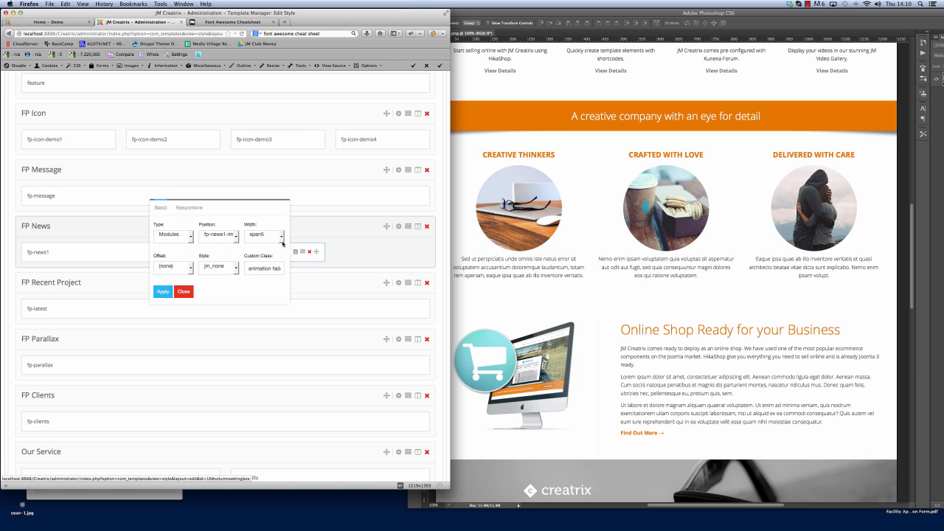
click(281, 236)
click(256, 268)
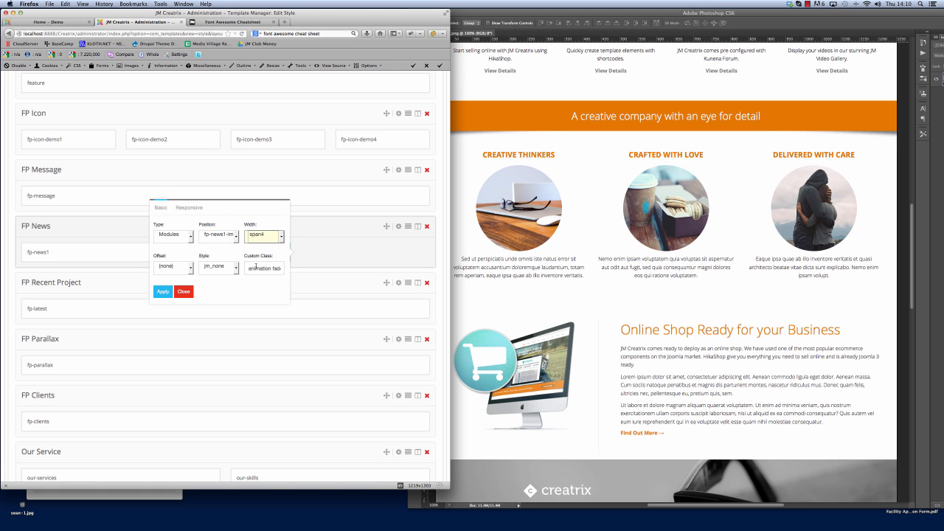
click(183, 292)
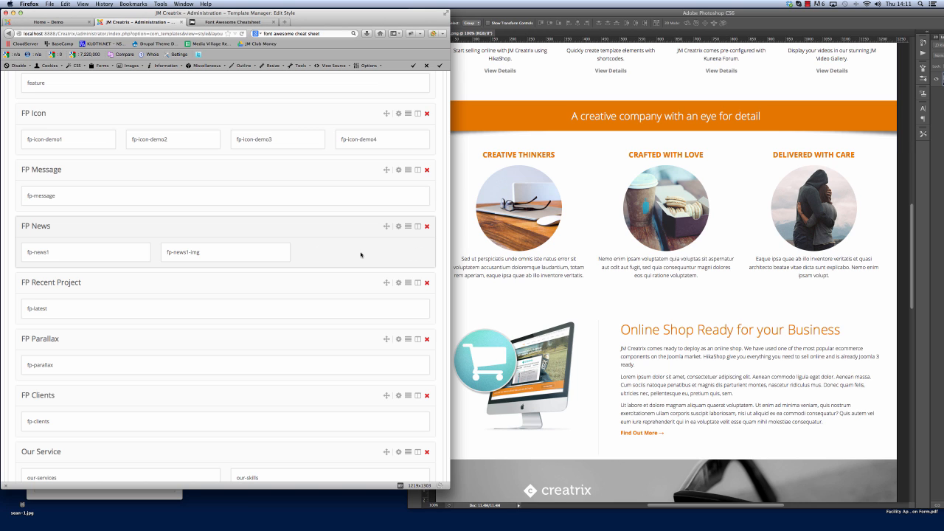
Step: Add a third column to the FP News row, check its settings, and save the style
click(417, 227)
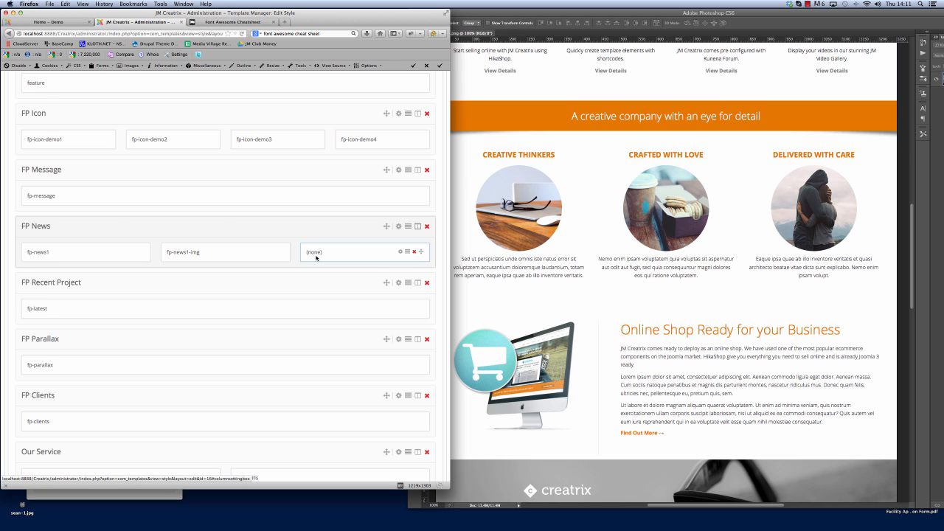
click(399, 252)
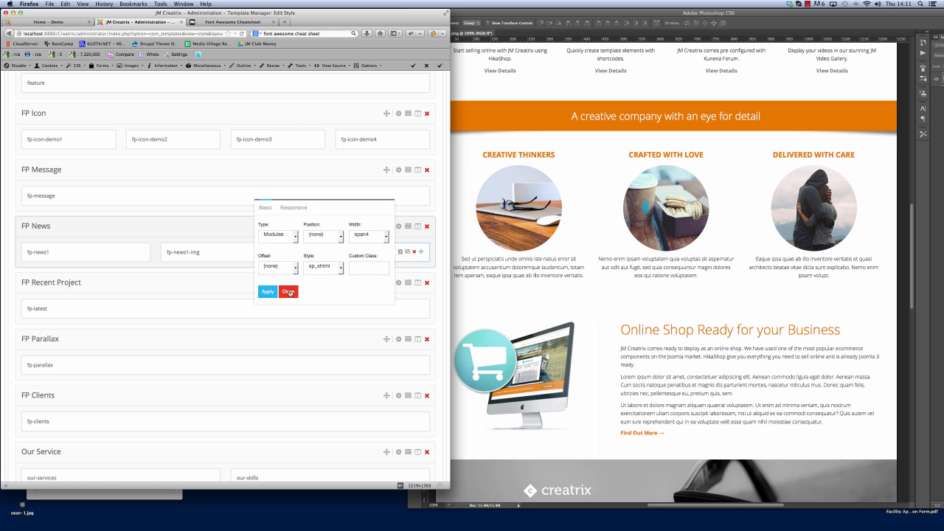
click(288, 292)
scroll(342, 341, up, 1)
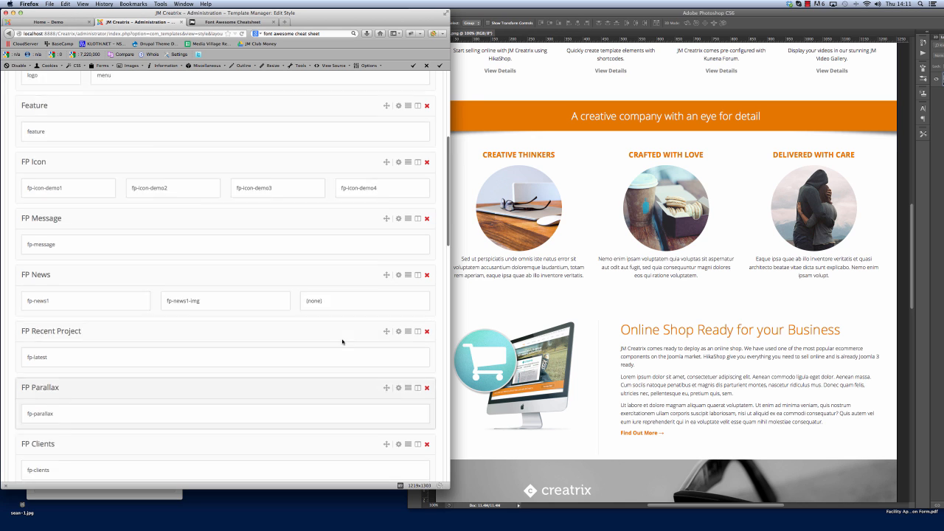
scroll(342, 341, up, 5)
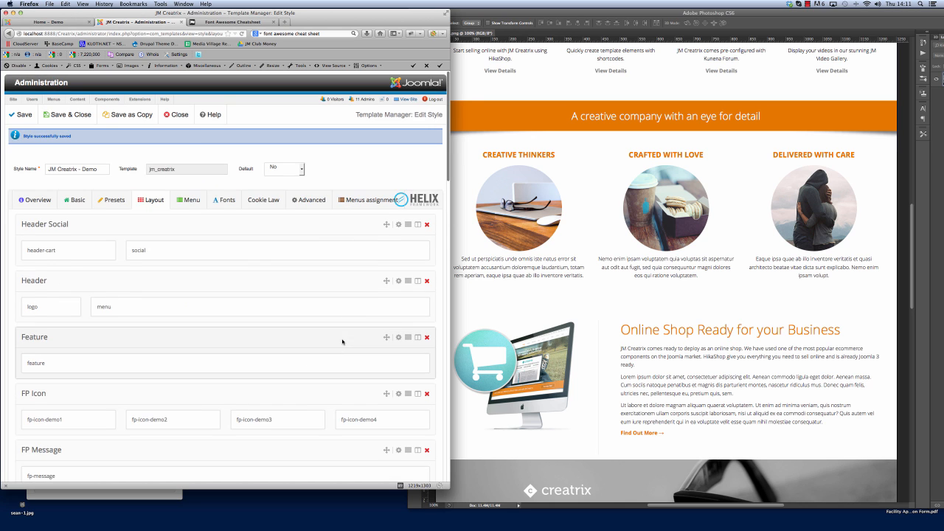
click(26, 117)
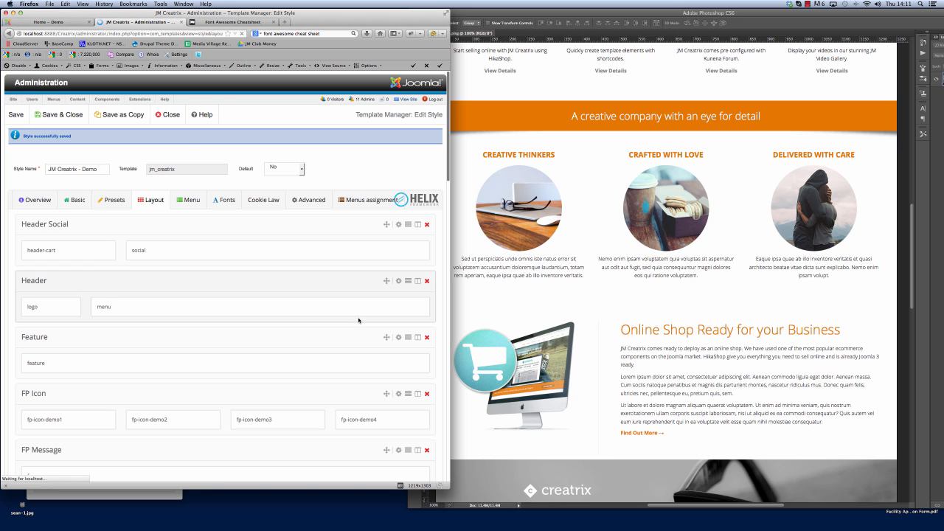
Step: Reopen the style's layout, review the module positions available for the fp-news1 column, and close its settings without changing them
click(167, 201)
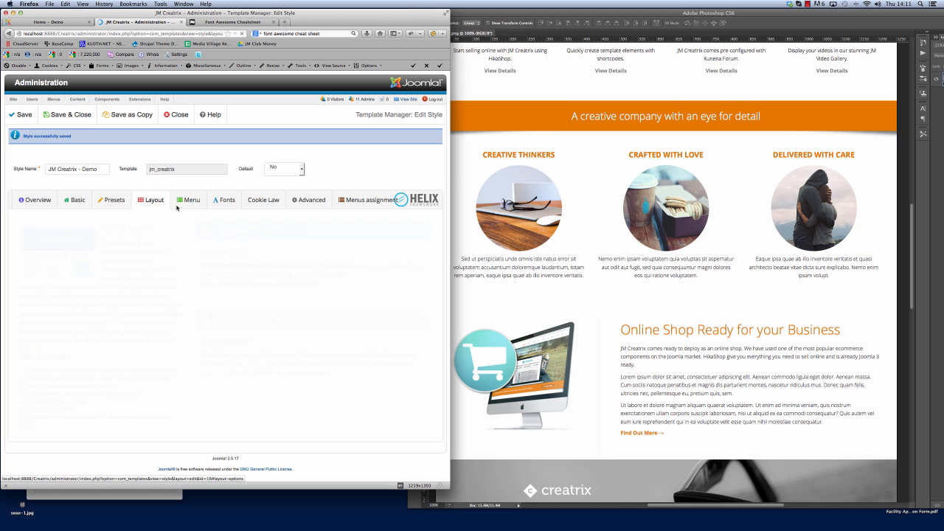
scroll(407, 292, down, 5)
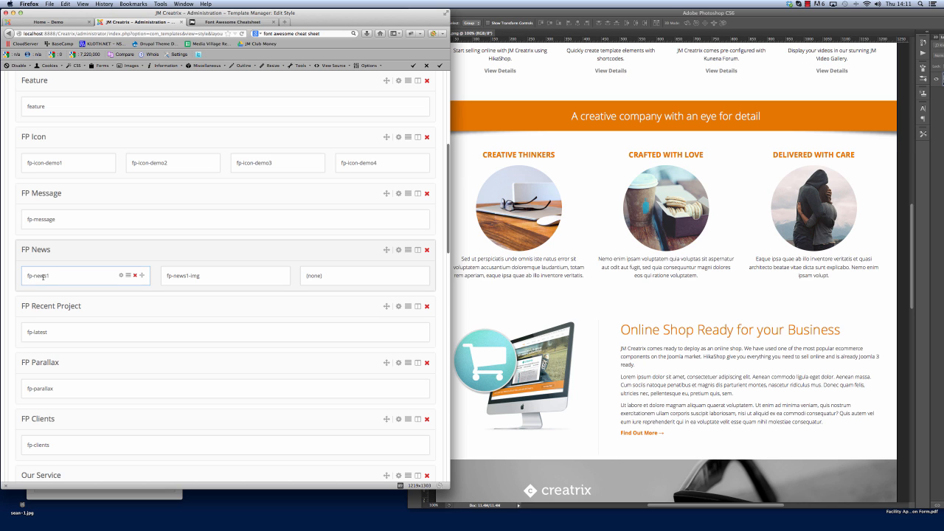
click(121, 275)
click(211, 260)
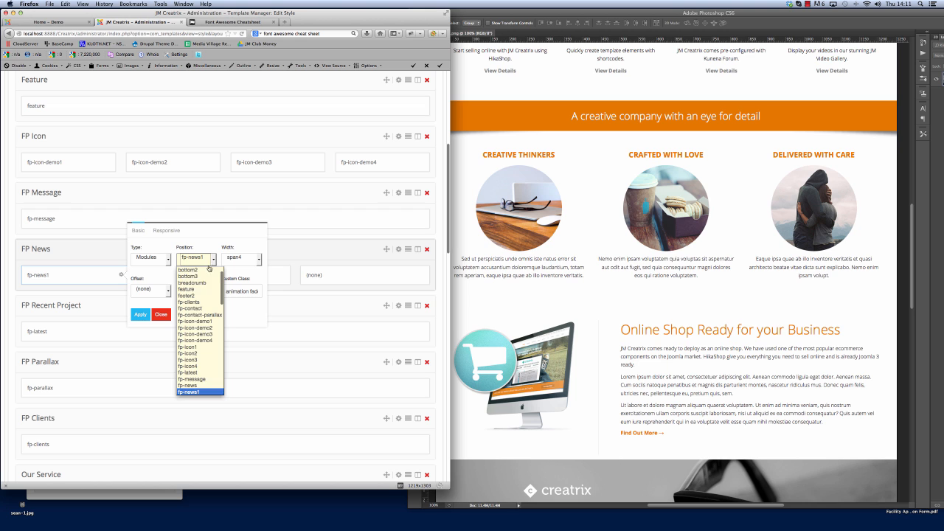
scroll(199, 309, up, 2)
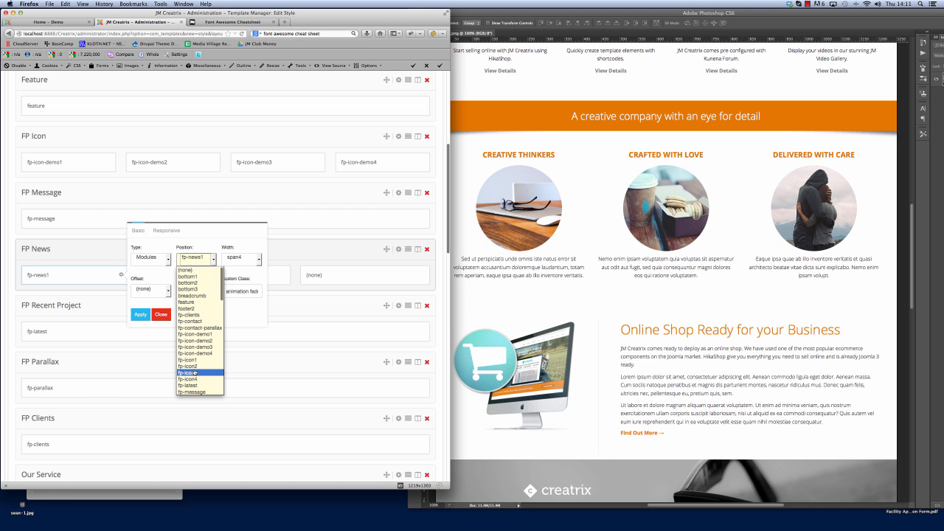
scroll(195, 361, down, 3)
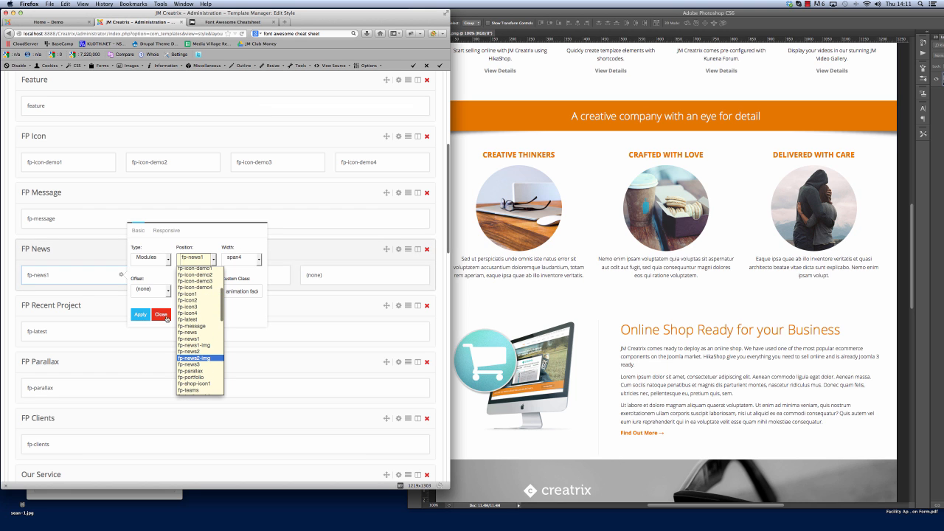
click(167, 317)
click(166, 317)
scroll(232, 336, up, 5)
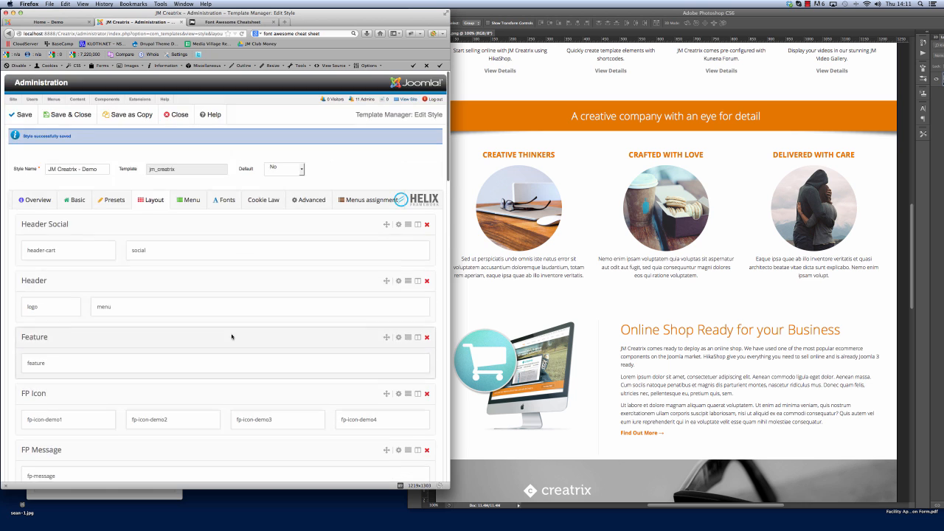
Step: Close the style and open the Module Manager to examine which modules are assigned to the fp-news positions
click(181, 115)
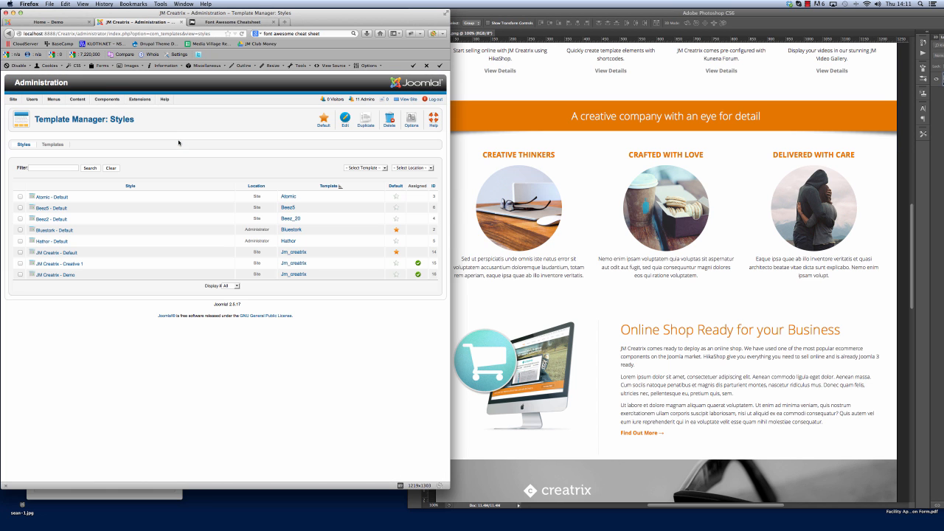
mouse_move(140, 98)
click(145, 119)
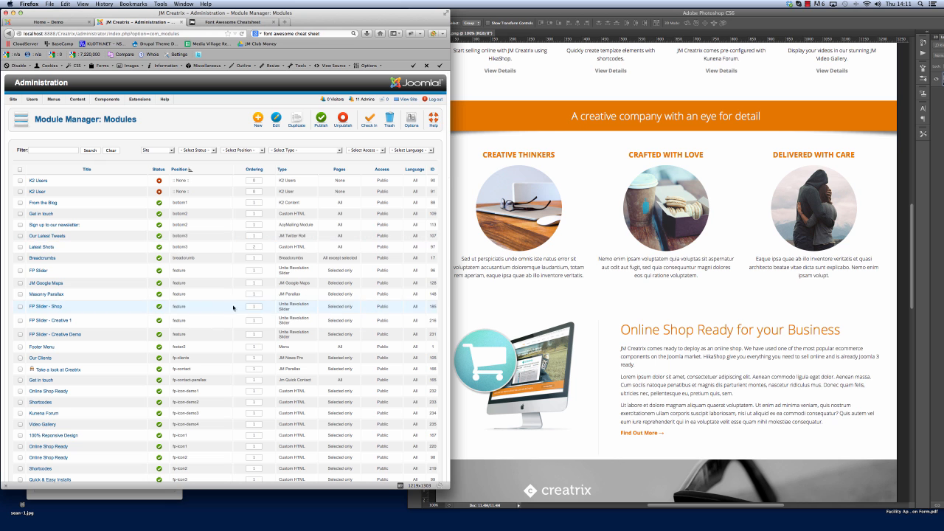
scroll(224, 293, down, 10)
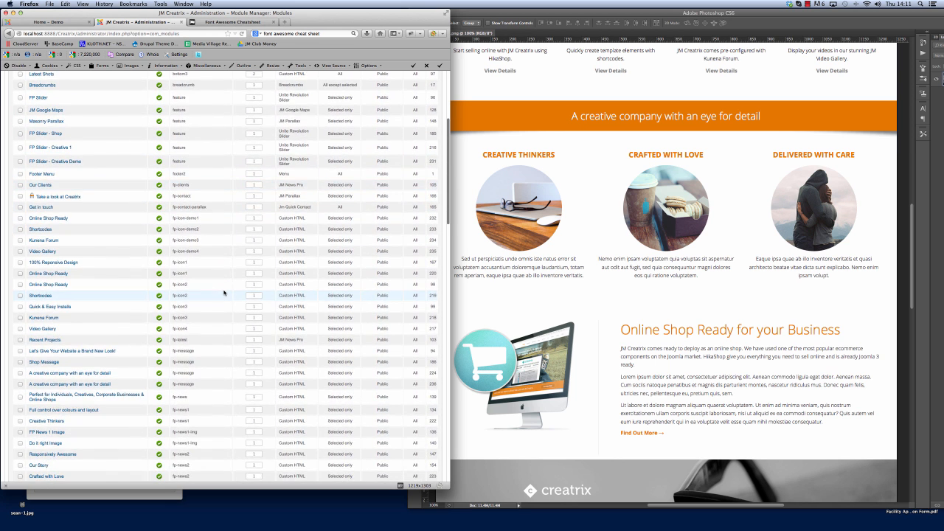
scroll(206, 339, down, 3)
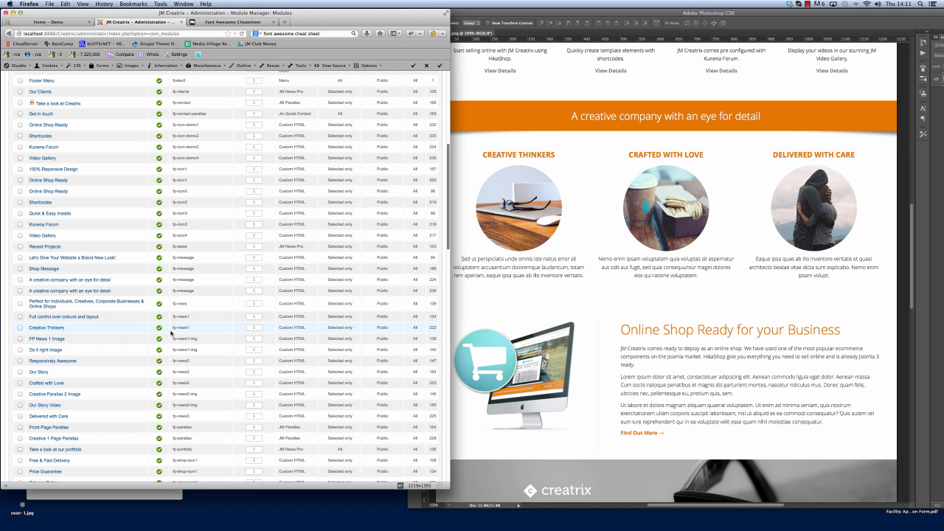
scroll(171, 333, down, 1)
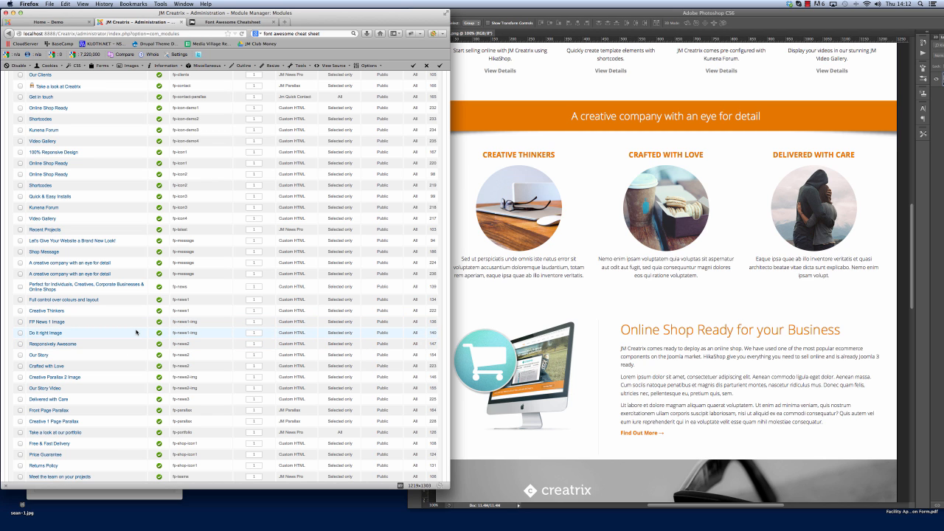
scroll(126, 310, down, 5)
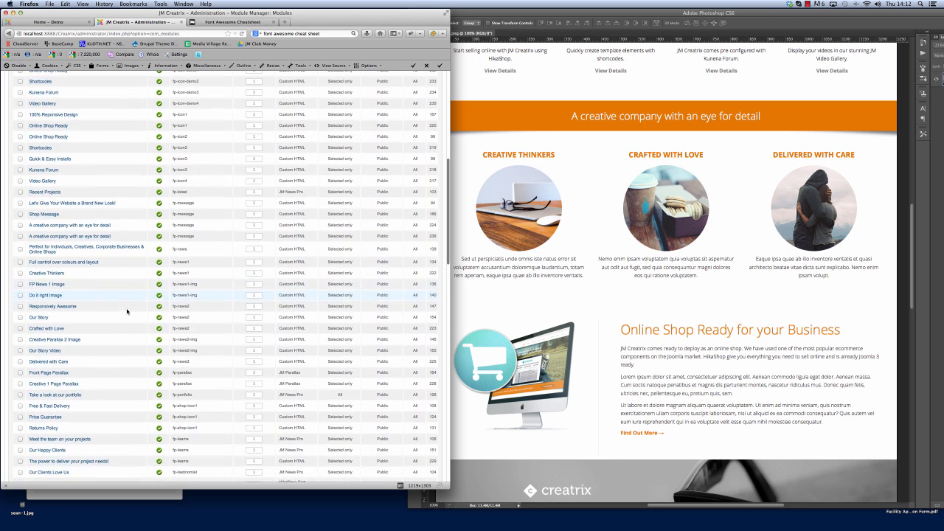
scroll(127, 310, up, 20)
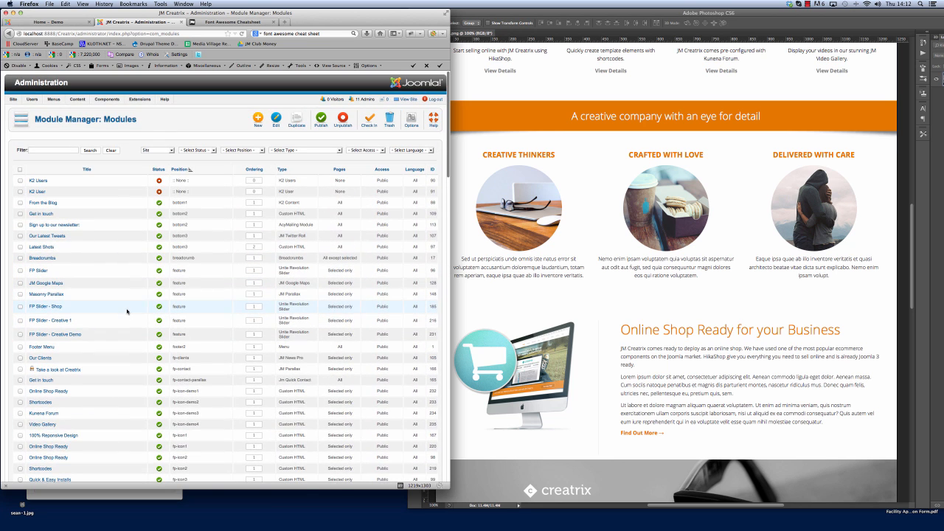
scroll(126, 310, down, 1)
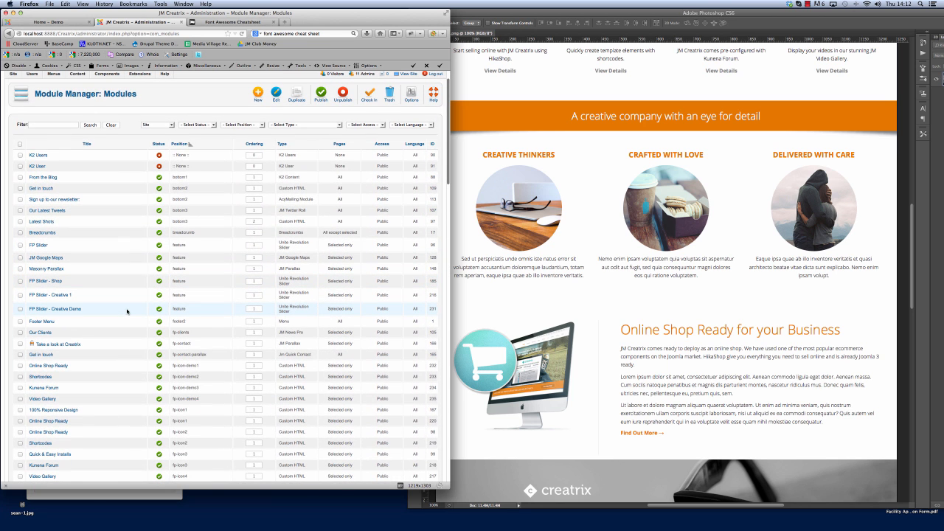
scroll(127, 311, down, 10)
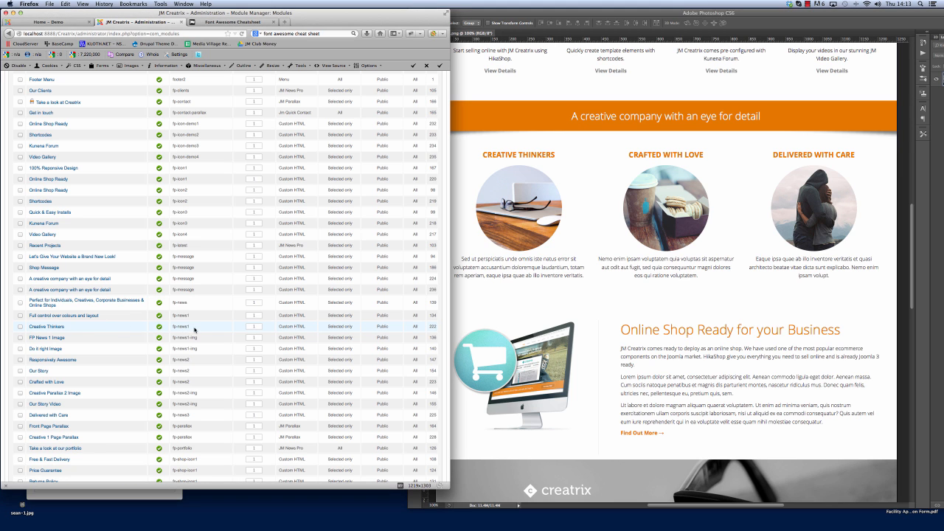
Step: Compare the positions of the Creative Thinkers, Crafted with Love and Delivered with Care modules with the mockup's three columns
drag(195, 329, 174, 327)
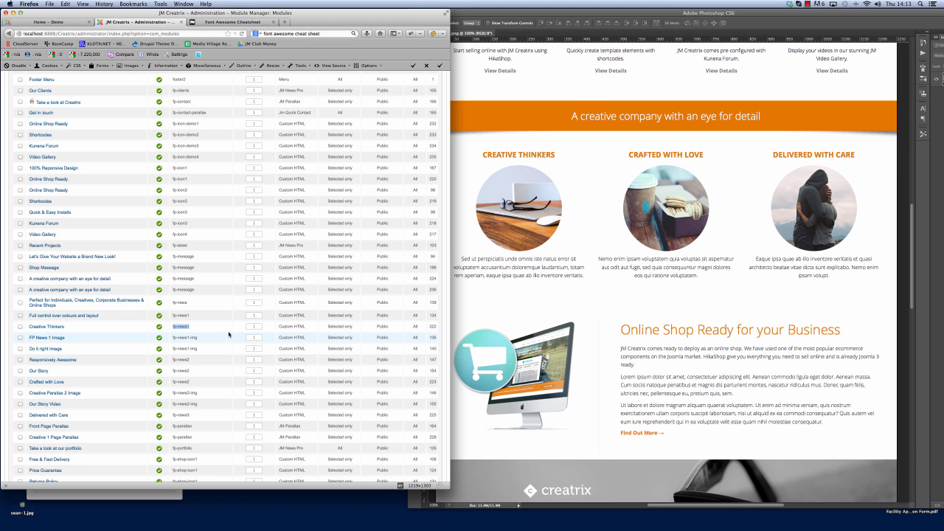
scroll(173, 326, down, 2)
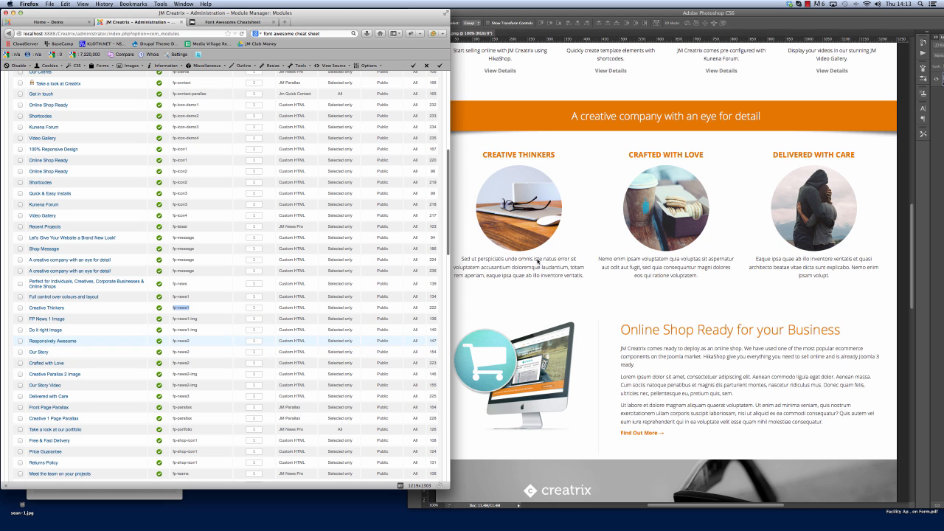
click(83, 364)
drag(68, 364, 30, 364)
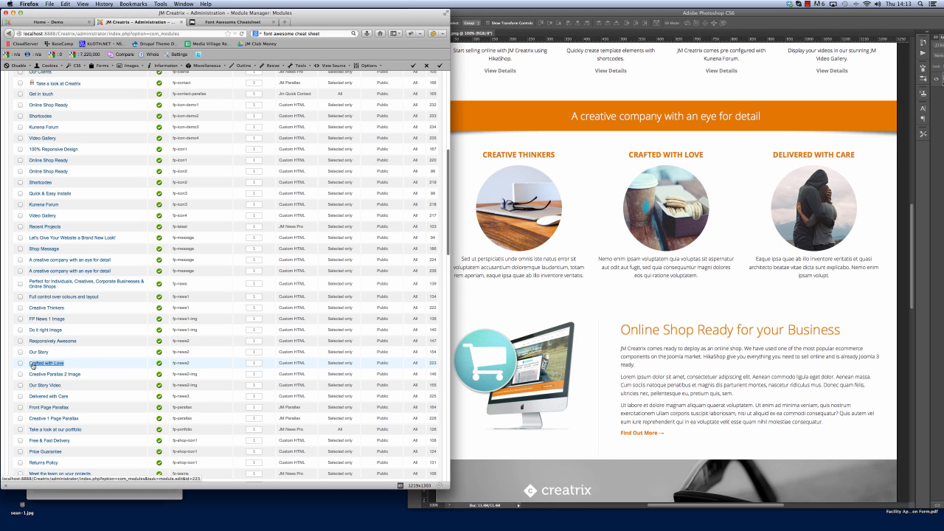
click(834, 196)
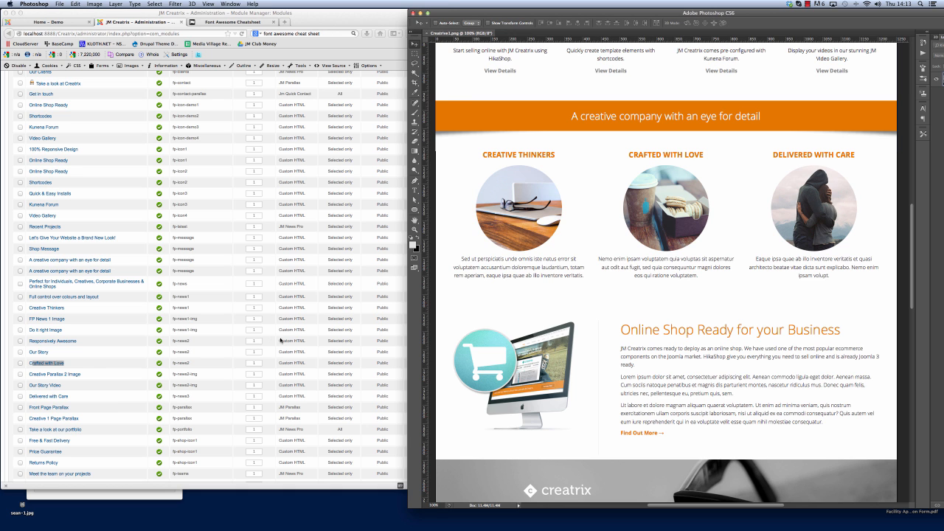
click(214, 354)
scroll(215, 354, down, 2)
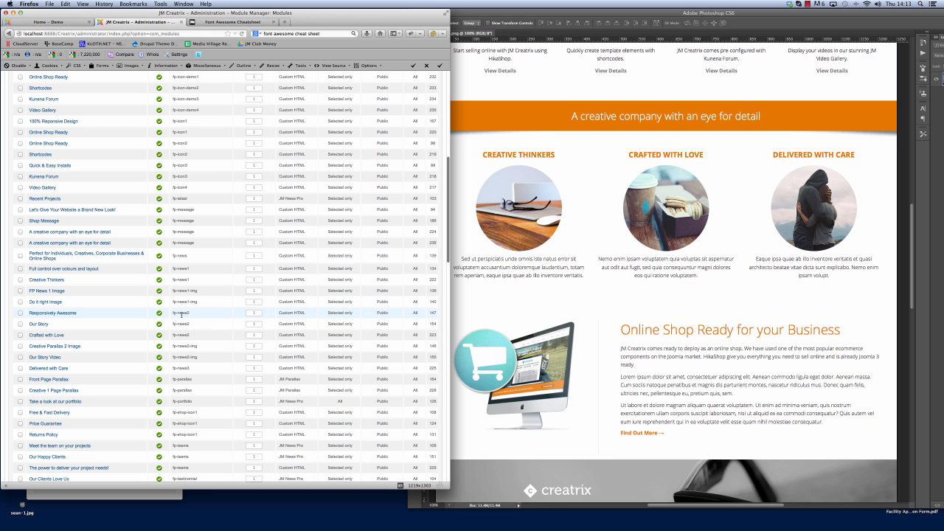
Step: Set the Creative Thinkers module's position to fp-news-demo1, assign it to Home - Demo, and save it as a copy
click(47, 281)
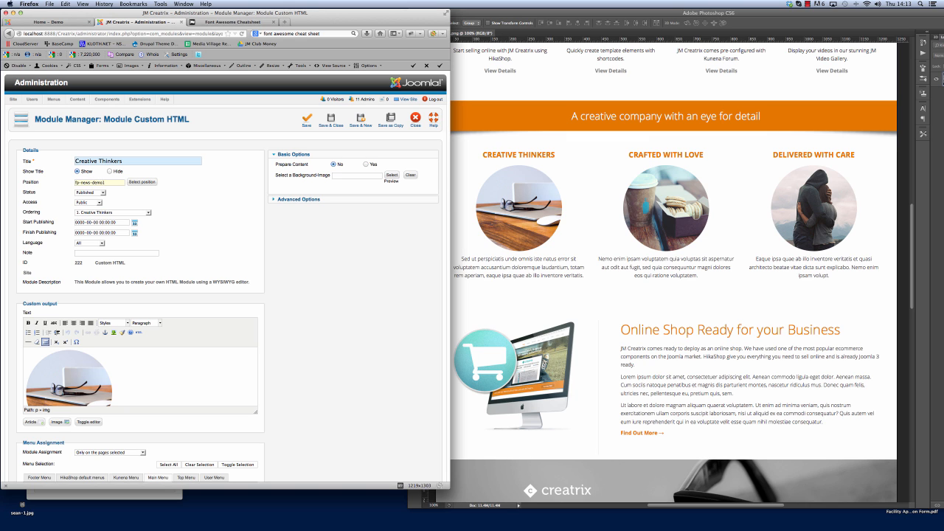
scroll(362, 311, down, 5)
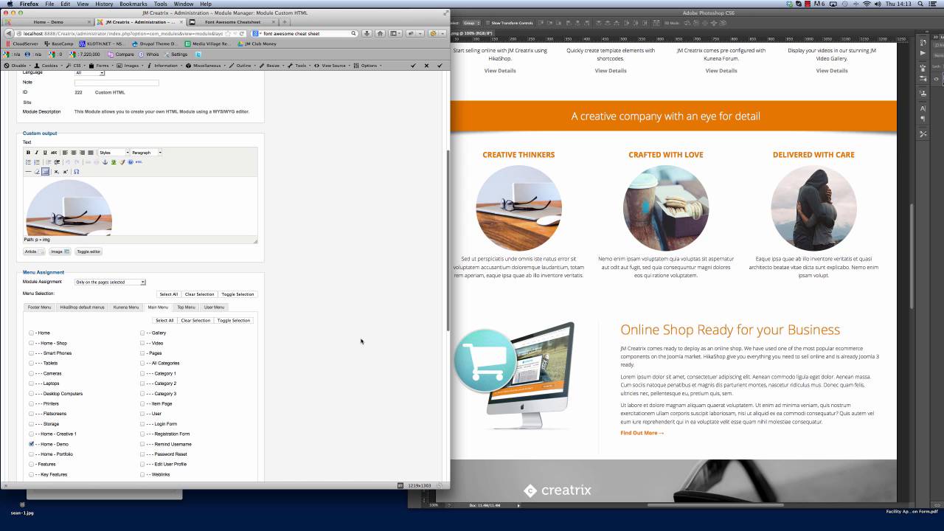
scroll(361, 341, up, 5)
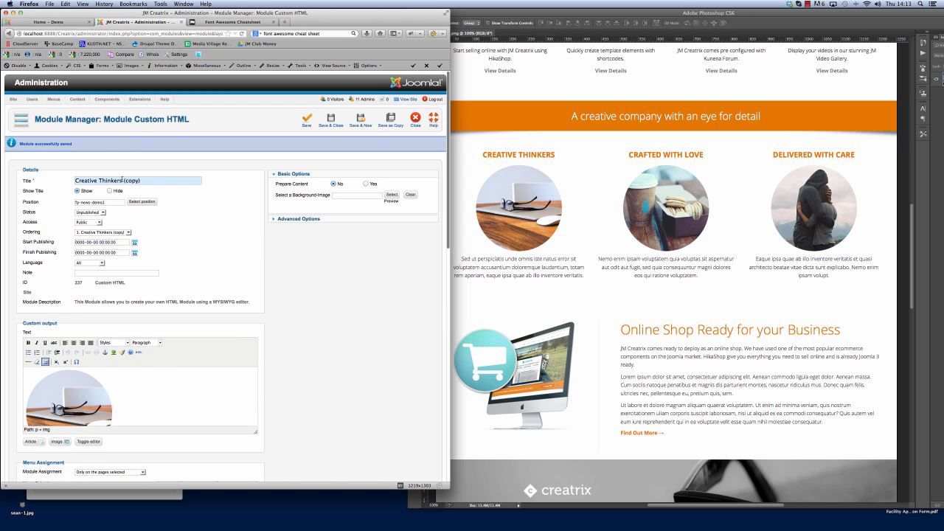
Step: Title the copied module Creative Thinkers, set its status to Published, and save and close it
key(BackSpace)
key(BackSpace)
key(BackSpace)
key(BackSpace)
key(BackSpace)
key(BackSpace)
key(BackSpace)
click(101, 214)
click(89, 217)
click(329, 119)
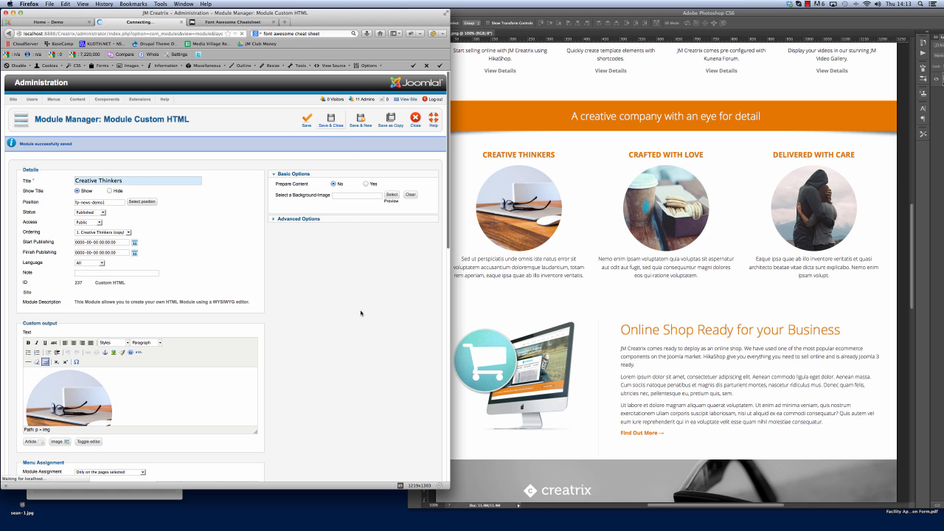
Step: Set the Crafted with Love module's position to fp-news-demo2, adjust its Main Menu page assignment, and save it as a copy
scroll(214, 319, down, 5)
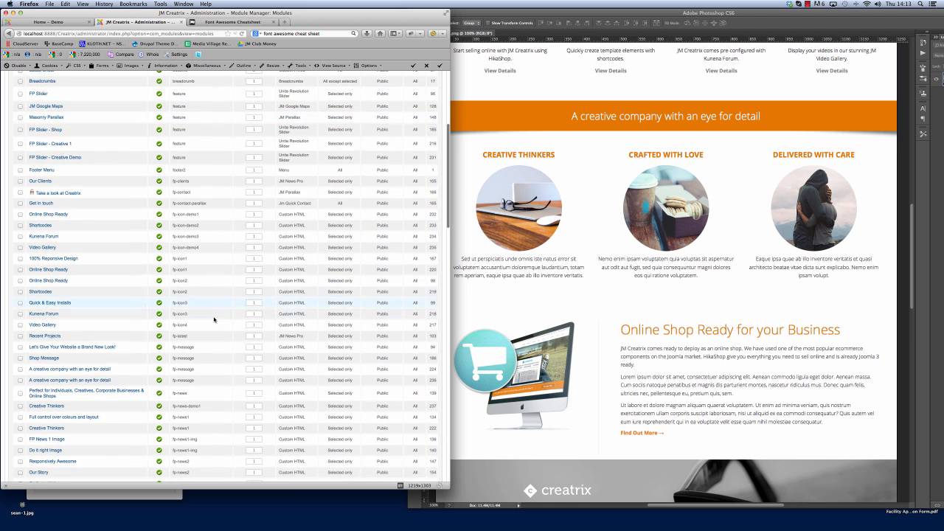
scroll(214, 319, down, 3)
scroll(220, 363, down, 2)
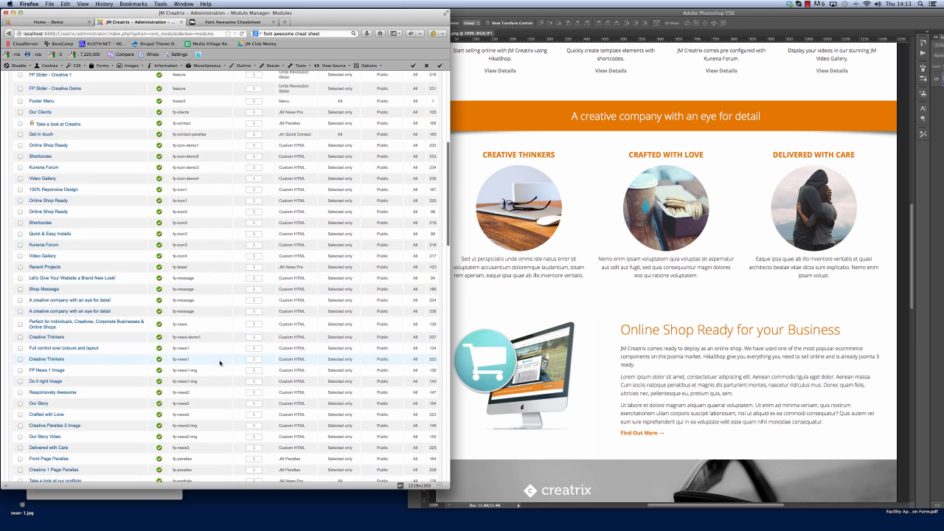
click(46, 415)
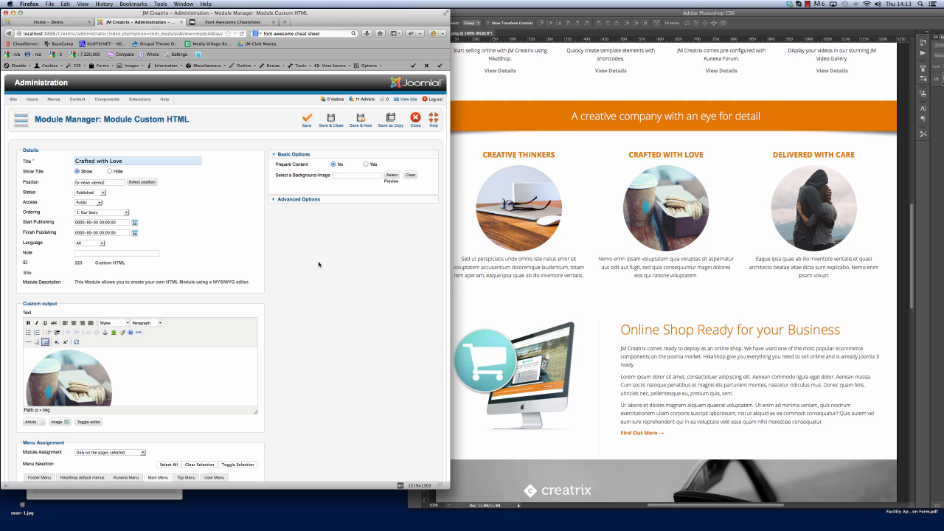
scroll(318, 263, down, 5)
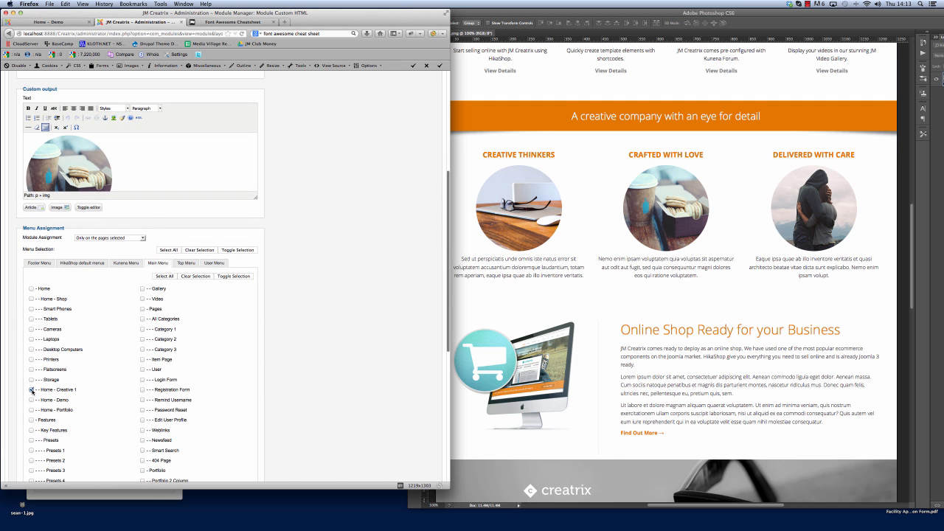
scroll(377, 345, up, 5)
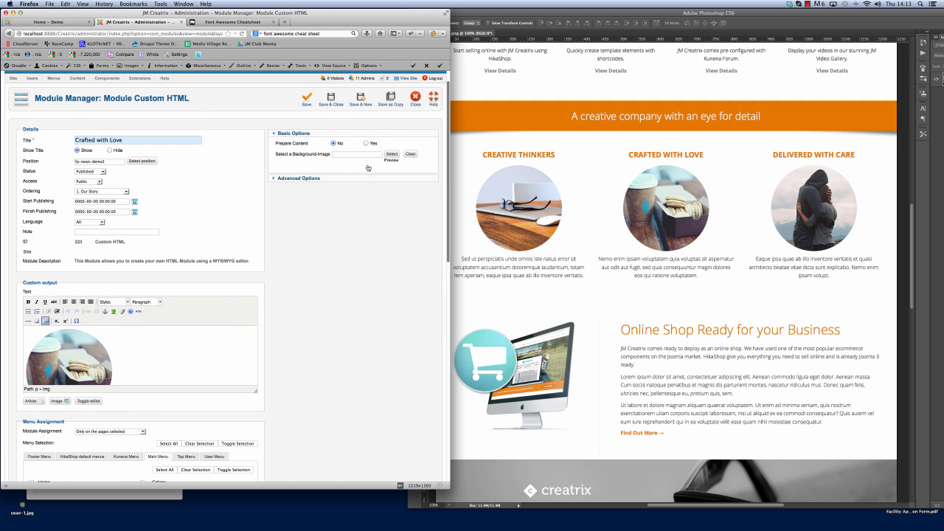
scroll(391, 103, up, 1)
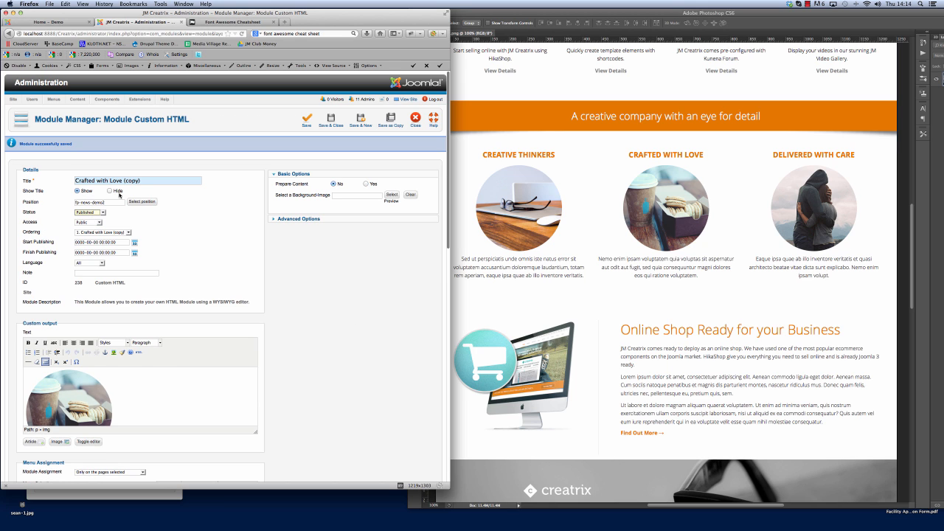
Step: Title the copied module Crafted with Love, publish it, and save and close it
drag(122, 180, 142, 180)
key(BackSpace)
click(331, 120)
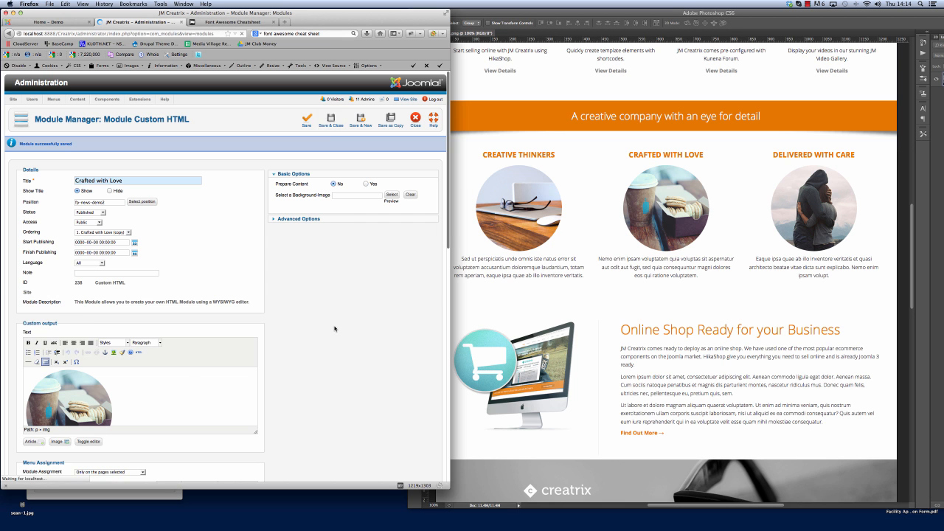
Step: Set the Delivered with Care module's position to fp-news-demo3, assign it to Home - Demo, and save it as a copy
scroll(272, 334, down, 8)
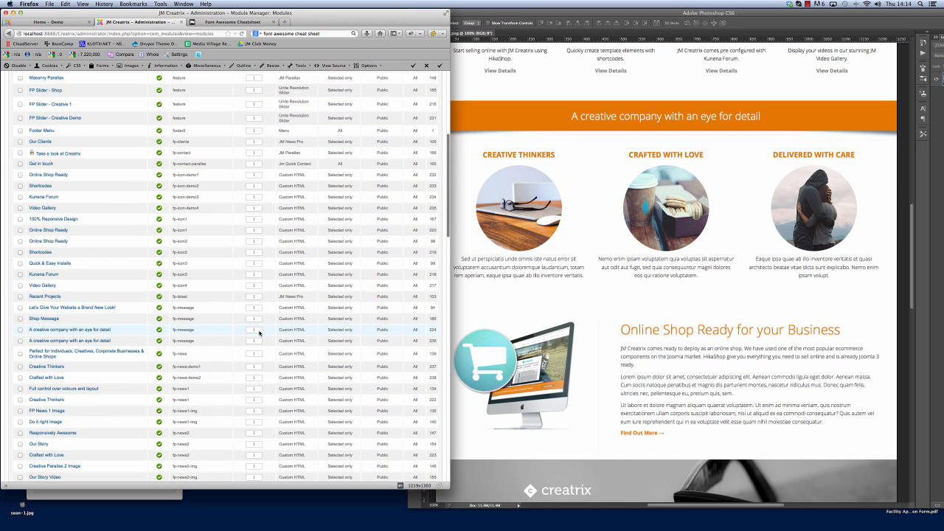
scroll(258, 333, down, 3)
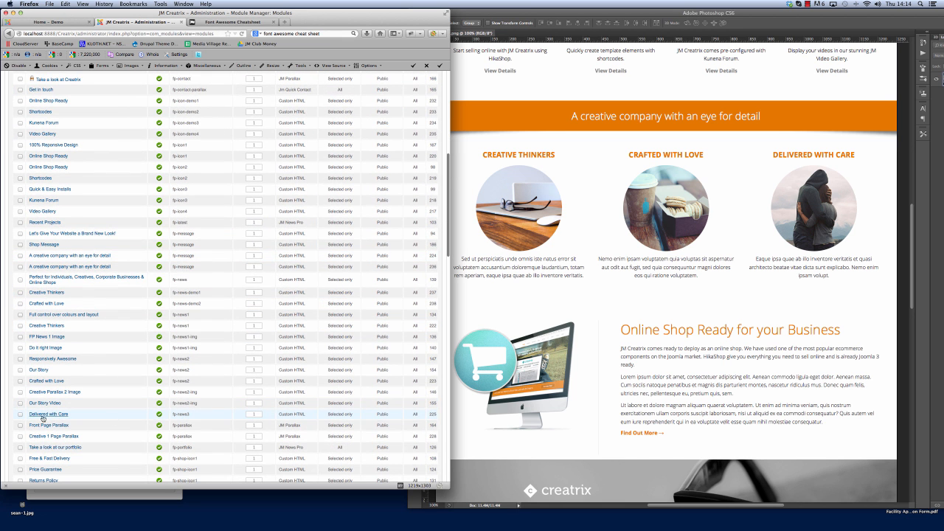
click(71, 413)
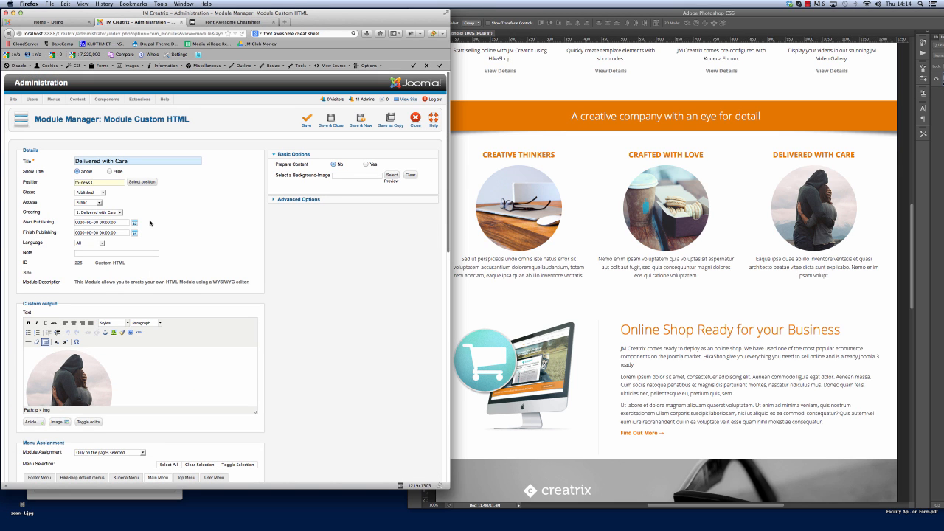
text(-demo)
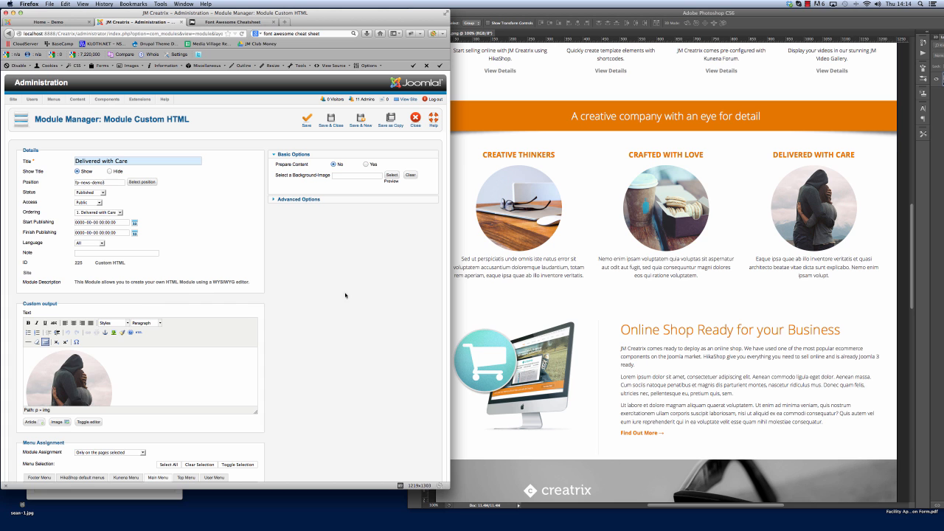
scroll(114, 374, down, 8)
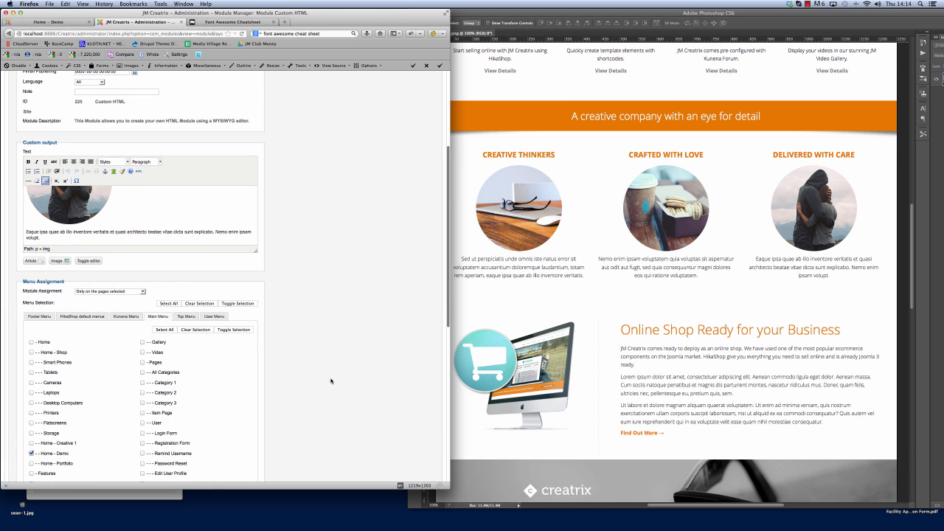
scroll(330, 381, up, 5)
click(390, 120)
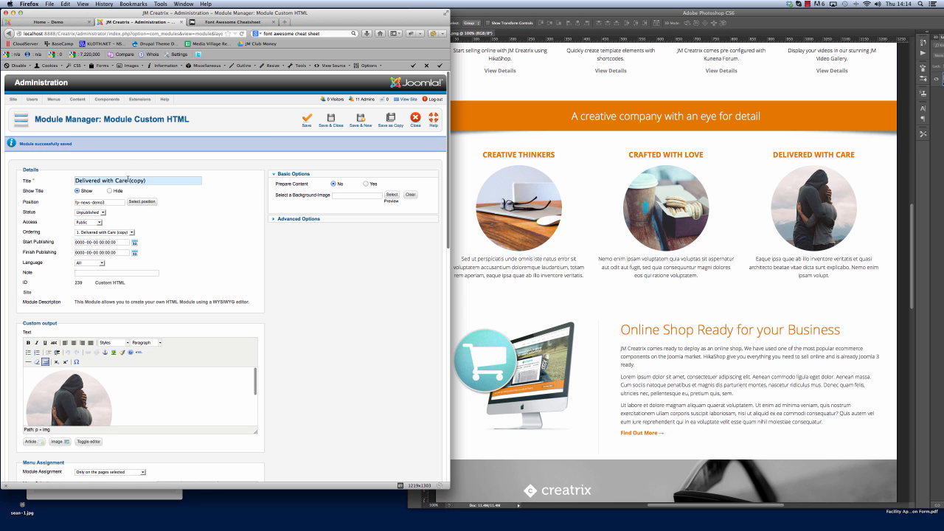
Step: Title the copied module Delivered with Care, set its status to Published, and save and close it
drag(126, 181, 146, 181)
key(BackSpace)
click(96, 213)
click(92, 219)
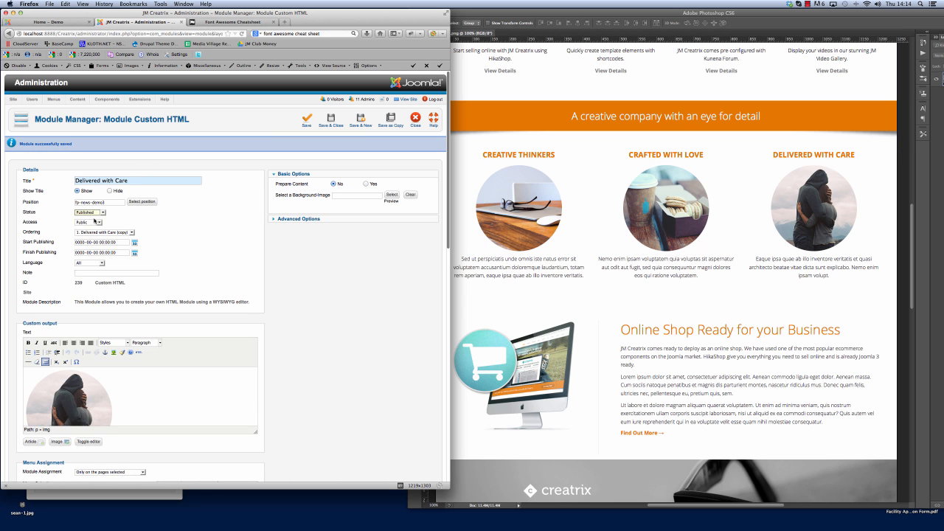
click(330, 119)
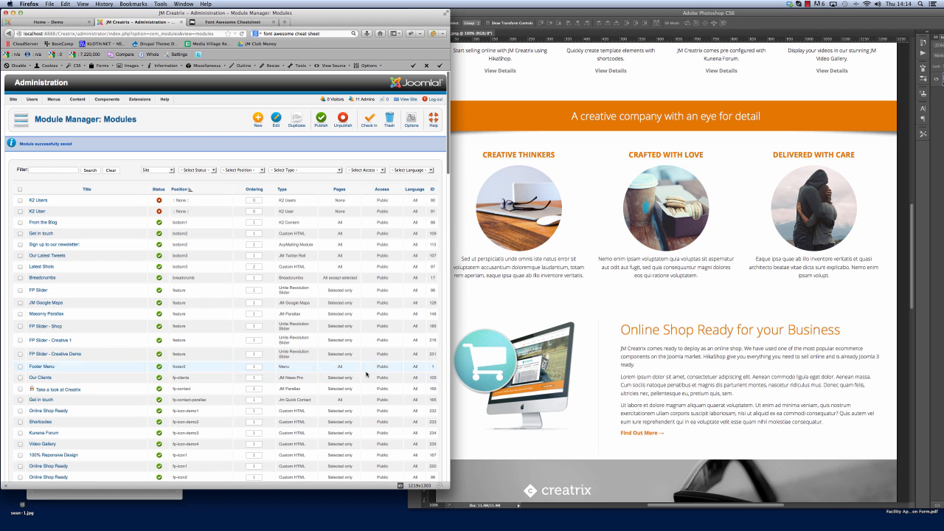
Step: Look at the Home - Demo page and open the layout of the JM Creatrix - Demo template style at the FP News row
click(52, 23)
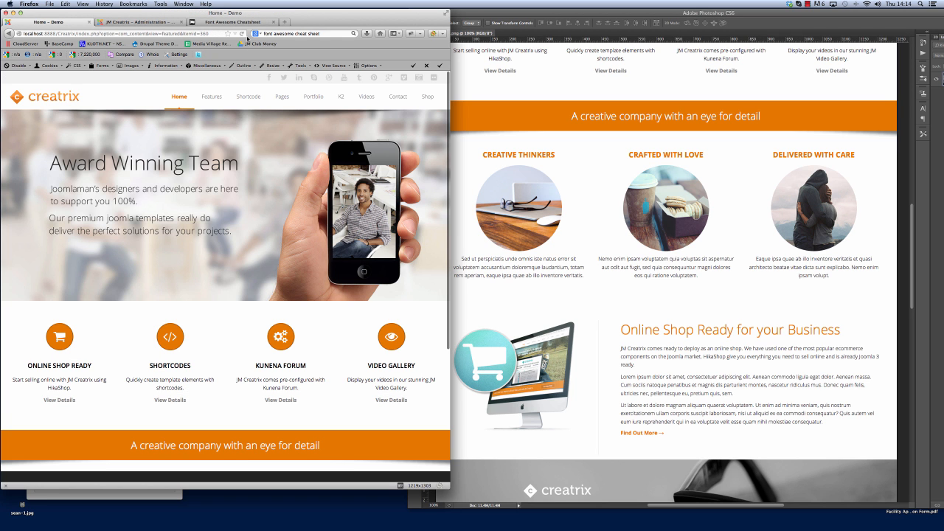
click(245, 34)
click(245, 35)
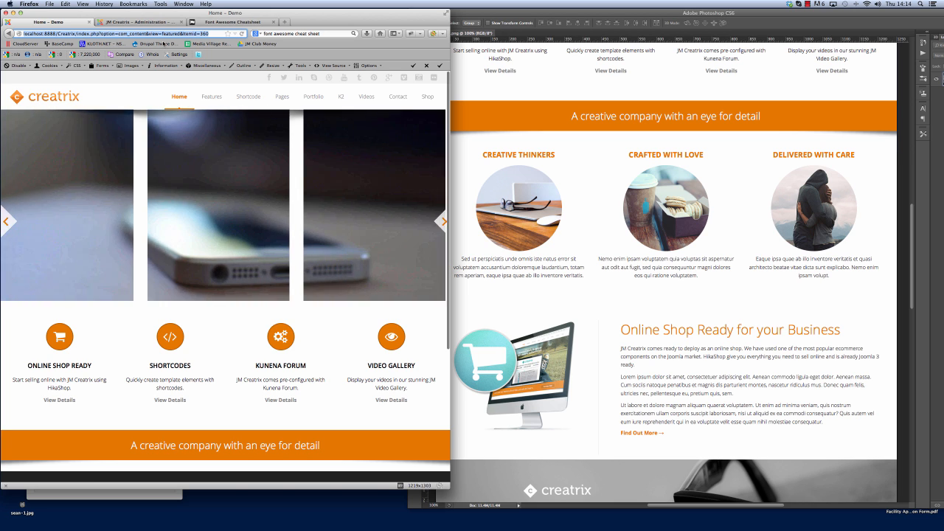
click(138, 21)
mouse_move(140, 102)
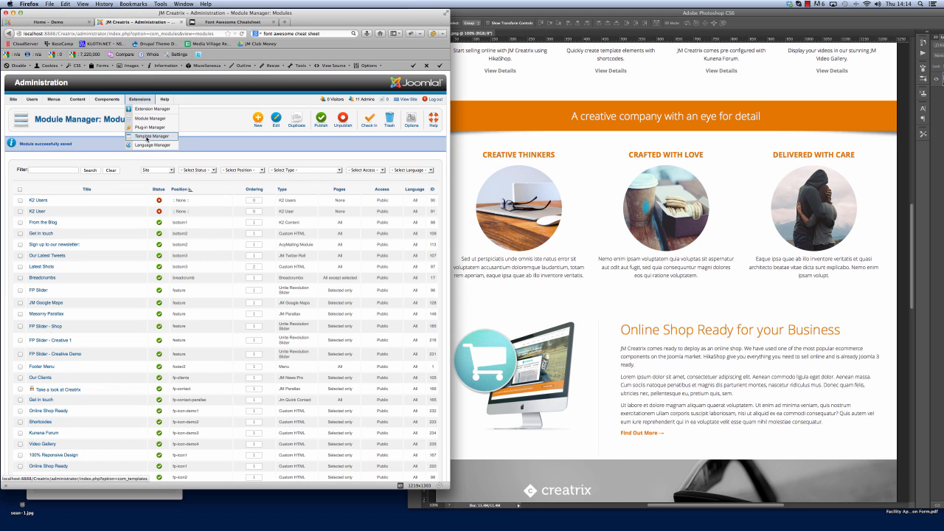
click(146, 137)
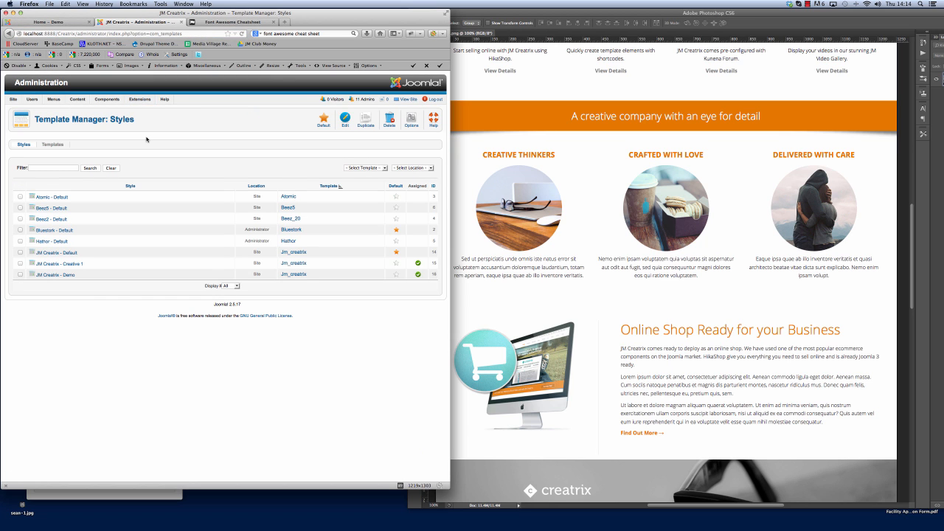
click(51, 275)
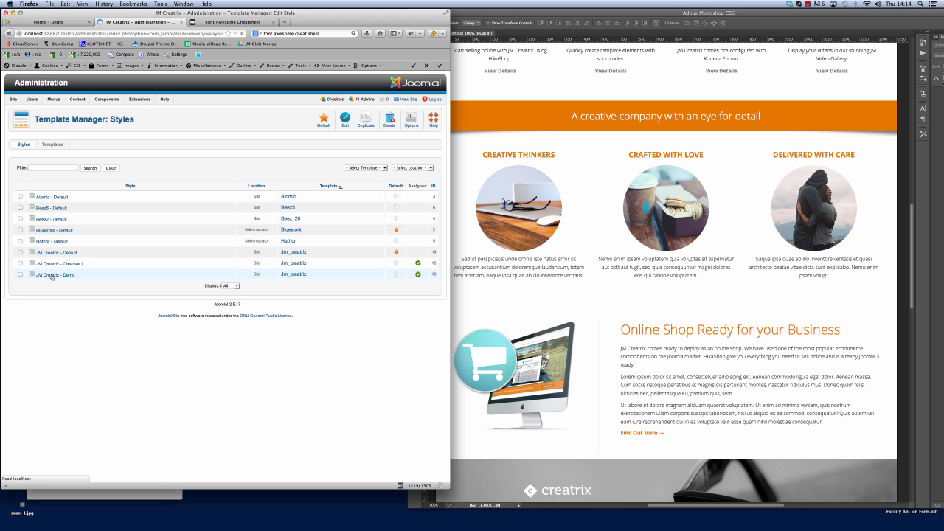
click(151, 176)
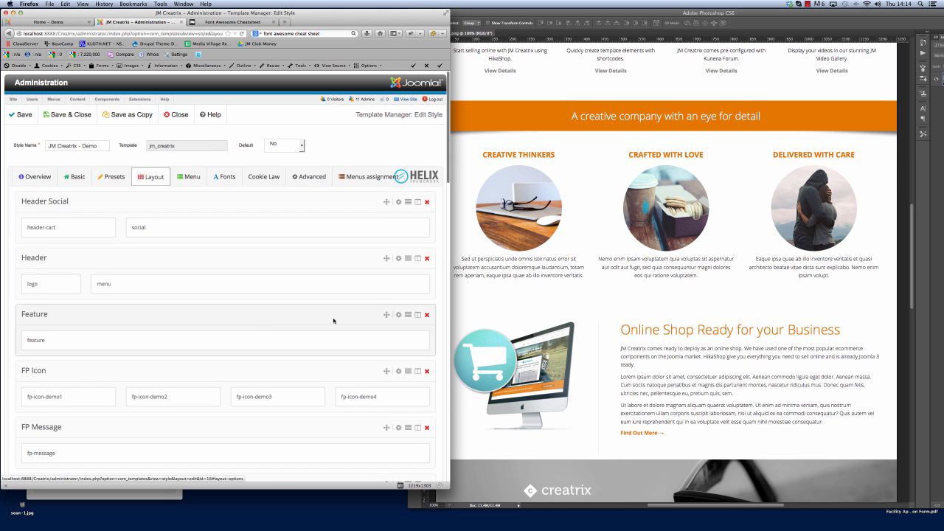
scroll(333, 321, down, 10)
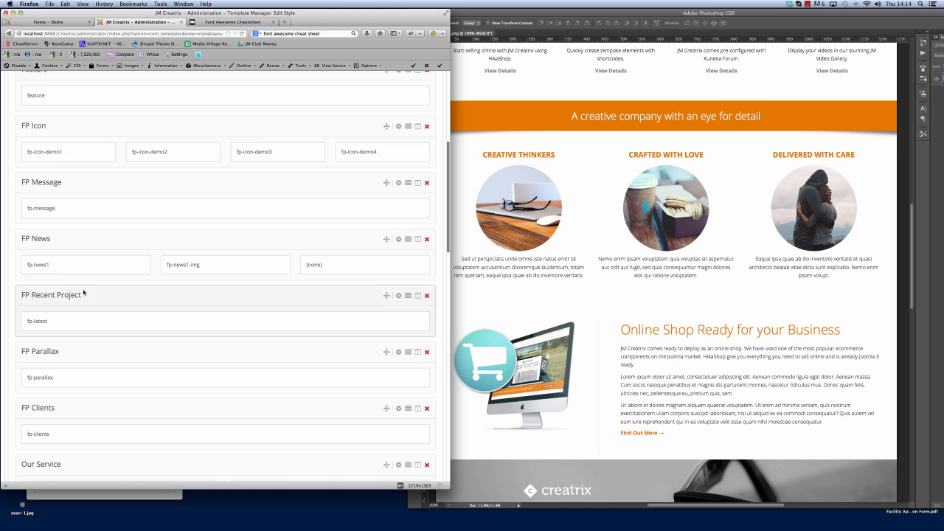
Step: Set the first FP News column's module position to fp-news-demo1 and apply it
click(121, 266)
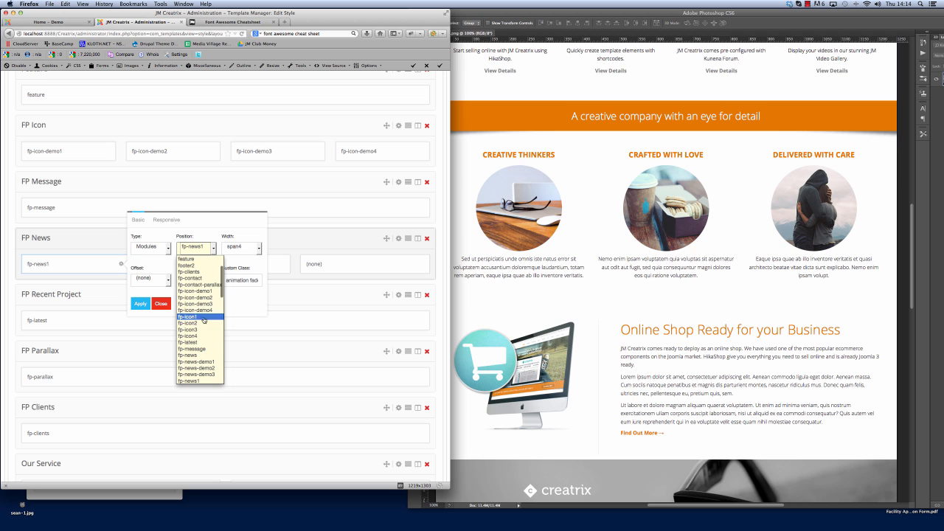
click(196, 362)
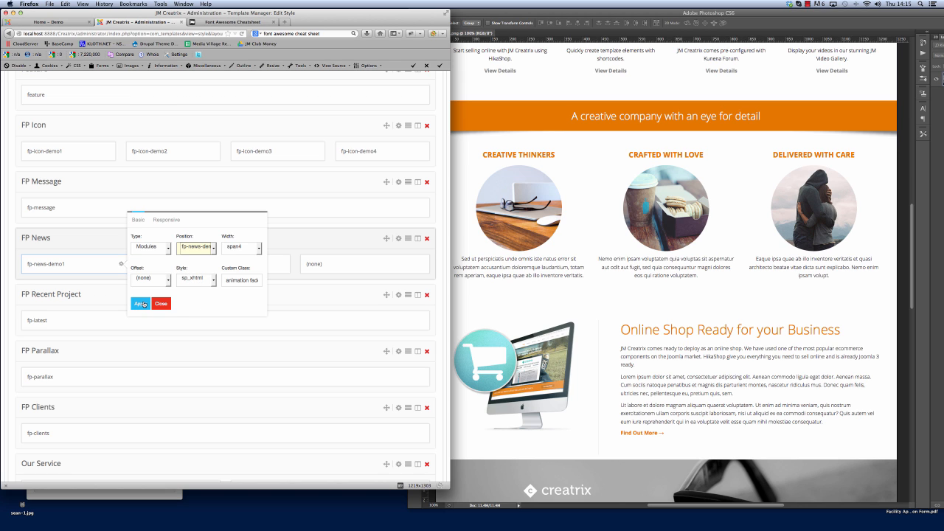
click(141, 304)
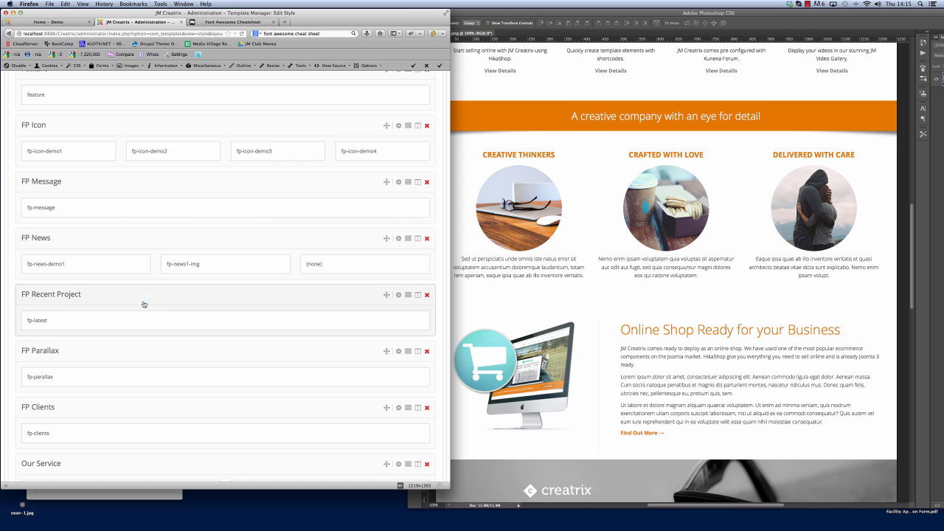
Step: Set the second FP News column's position to fp-news-demo2 and its style to sp_xhtml, and apply both
click(260, 263)
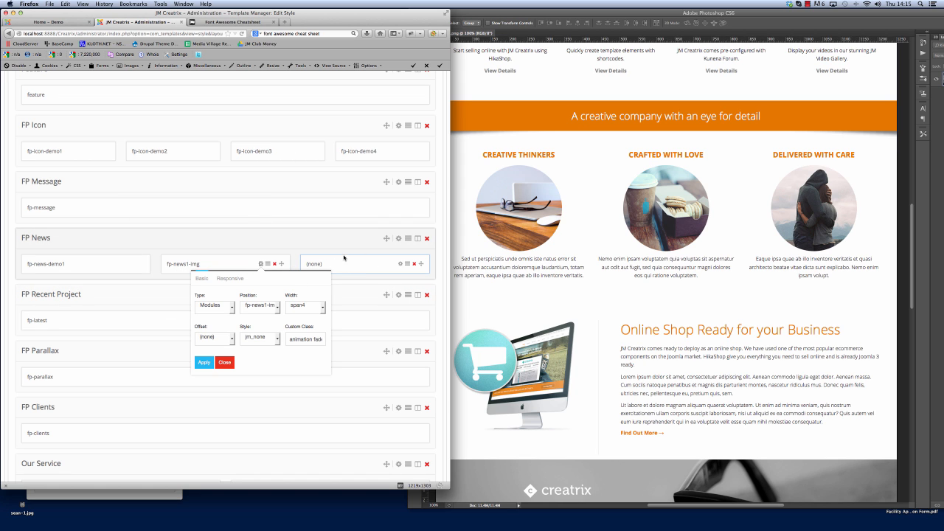
click(277, 309)
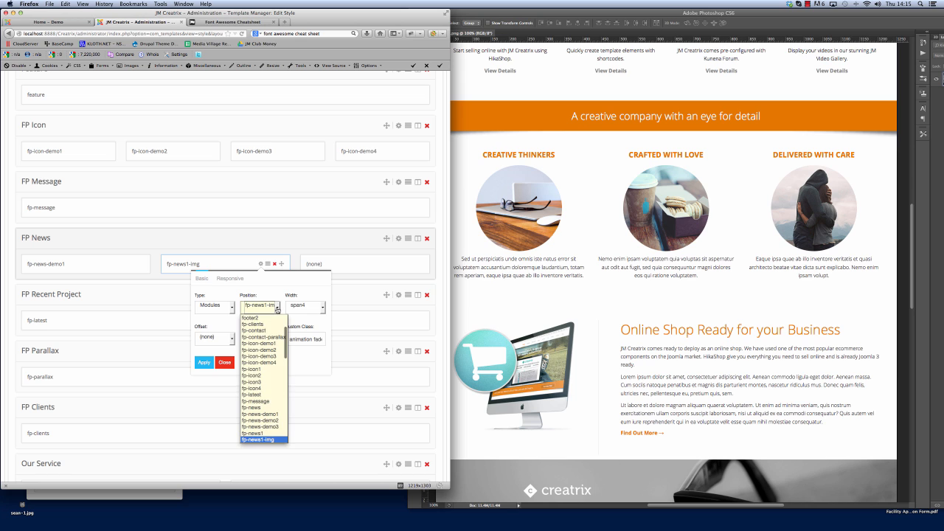
click(270, 421)
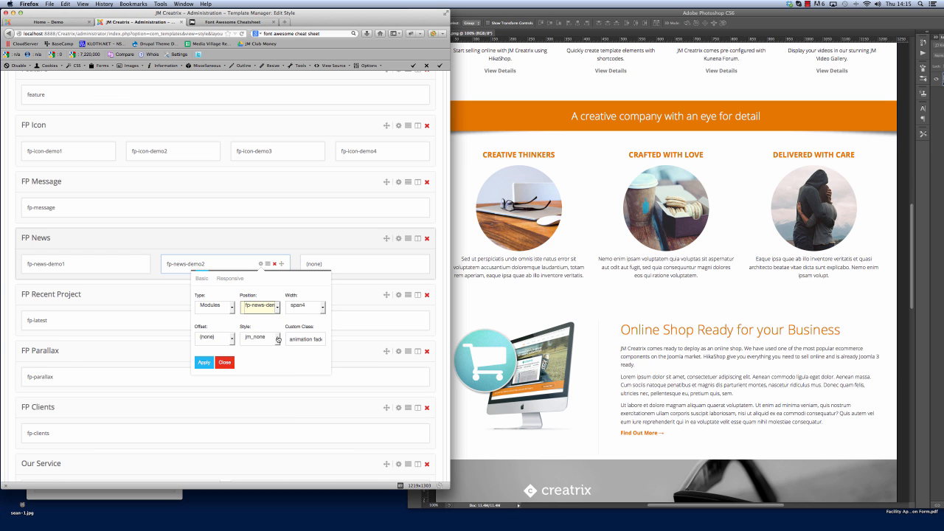
click(277, 339)
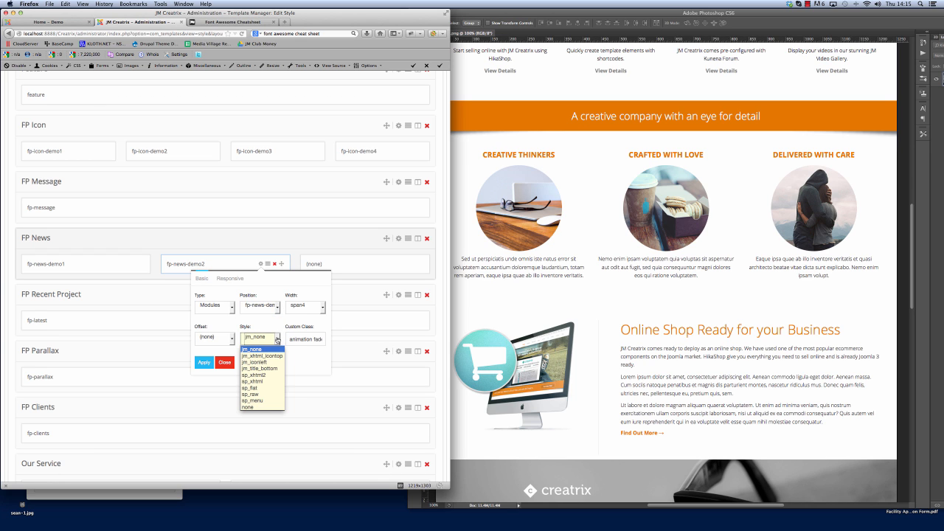
click(262, 381)
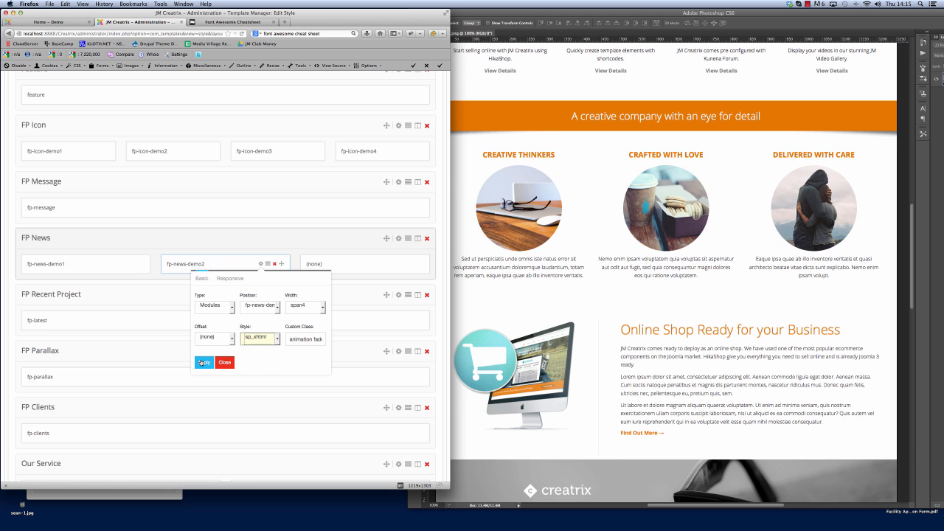
click(202, 363)
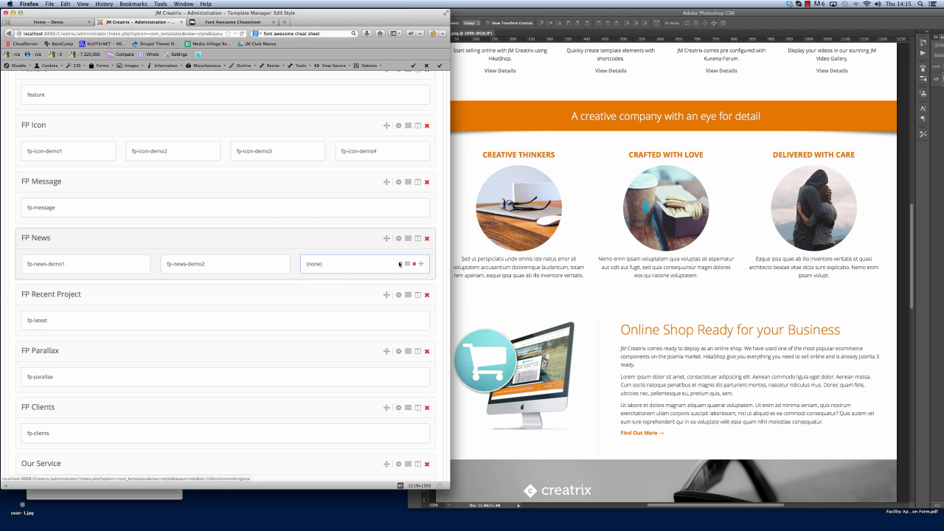
Step: Set the third FP News column's module position to fp-news-demo3, apply it, and save the template style
click(399, 263)
click(339, 249)
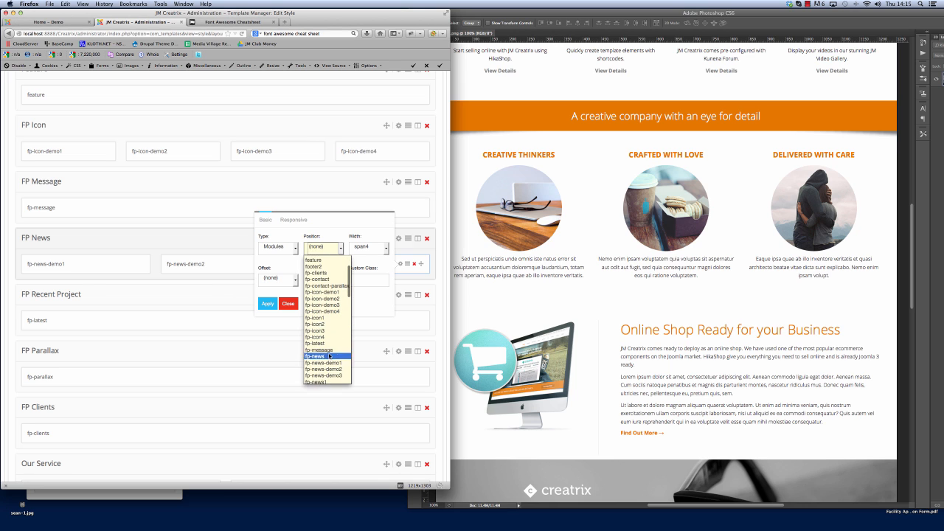
scroll(329, 357, down, 3)
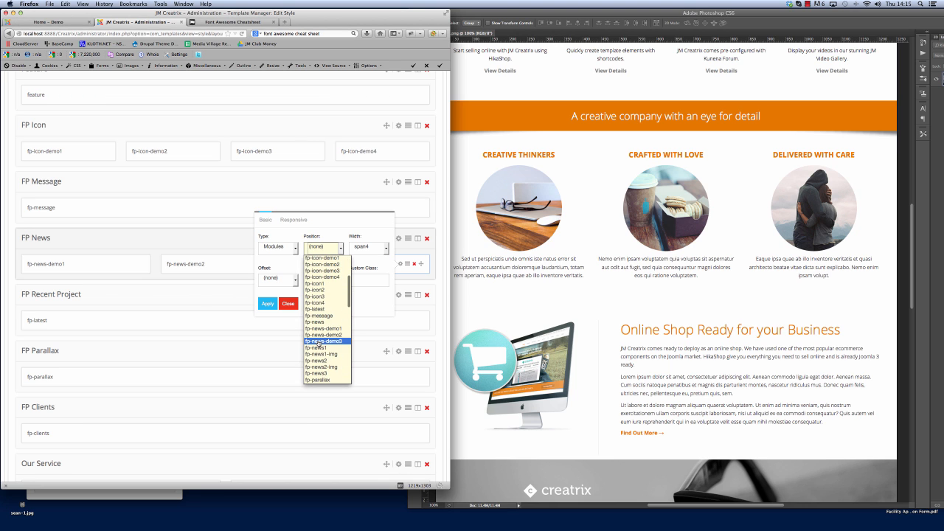
click(320, 339)
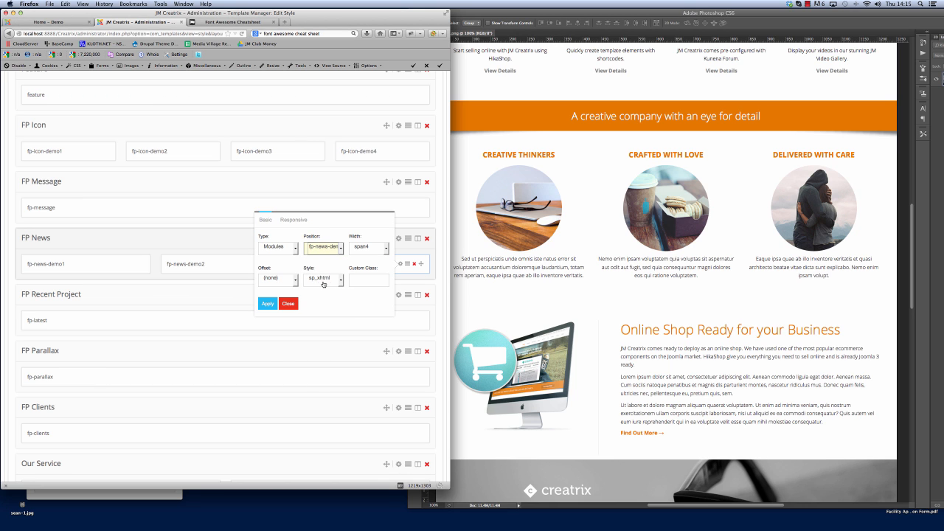
click(267, 303)
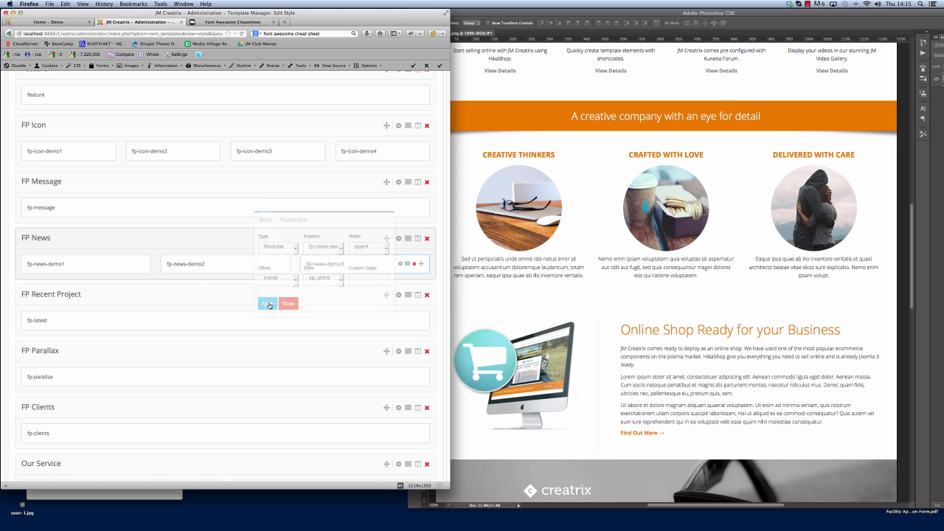
scroll(320, 312, up, 5)
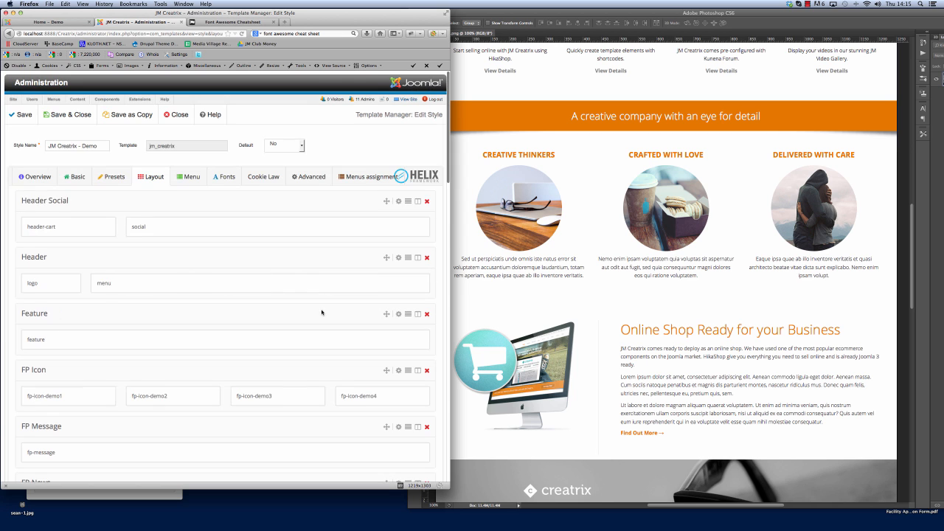
click(22, 120)
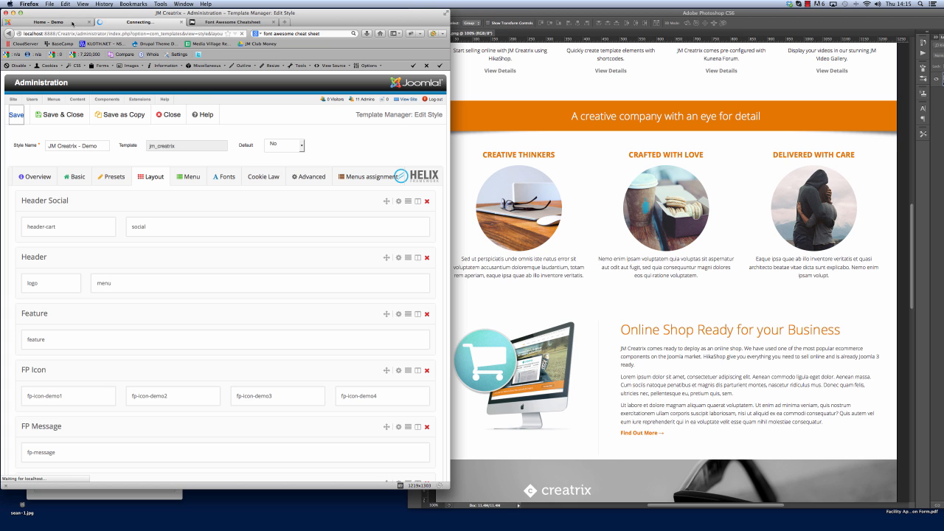
Step: Reload the Home - Demo page and compare its FP News row and the content below it with the Photoshop mockup
click(71, 23)
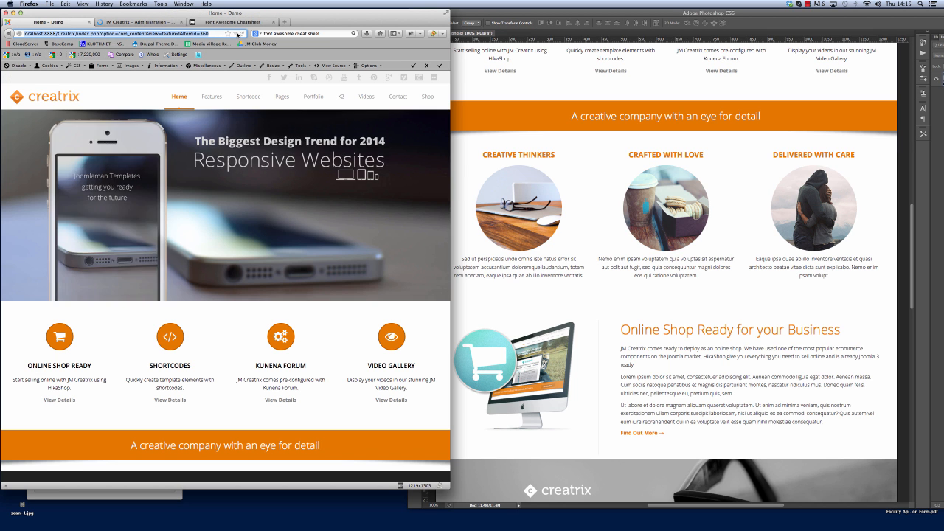
click(242, 34)
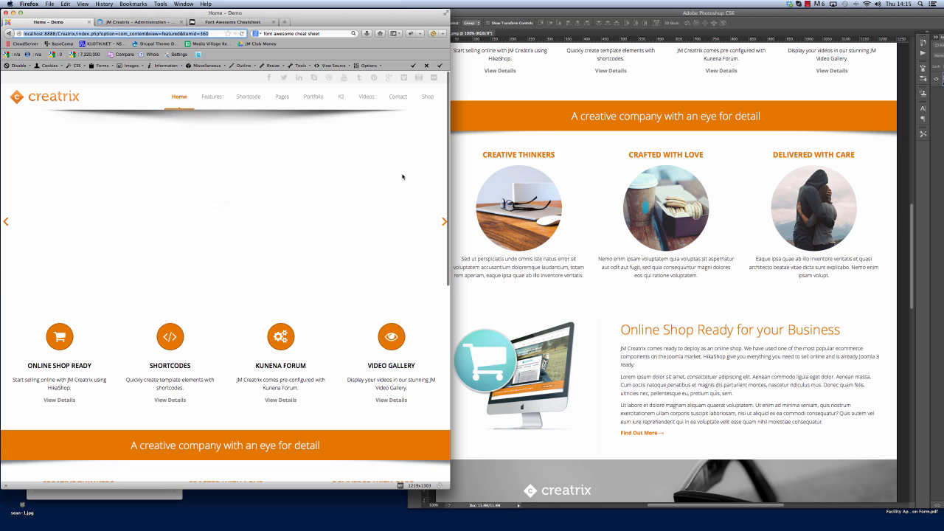
scroll(399, 177, down, 3)
scroll(399, 174, down, 5)
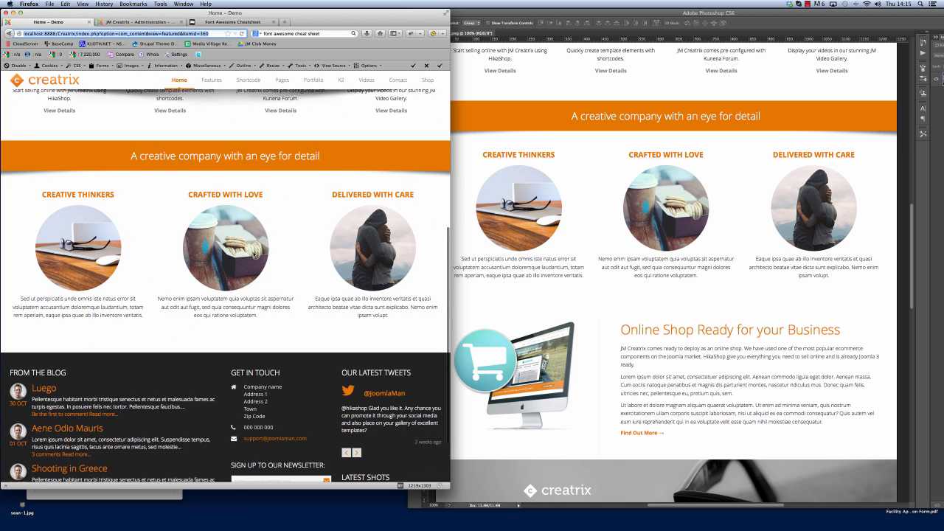
click(760, 303)
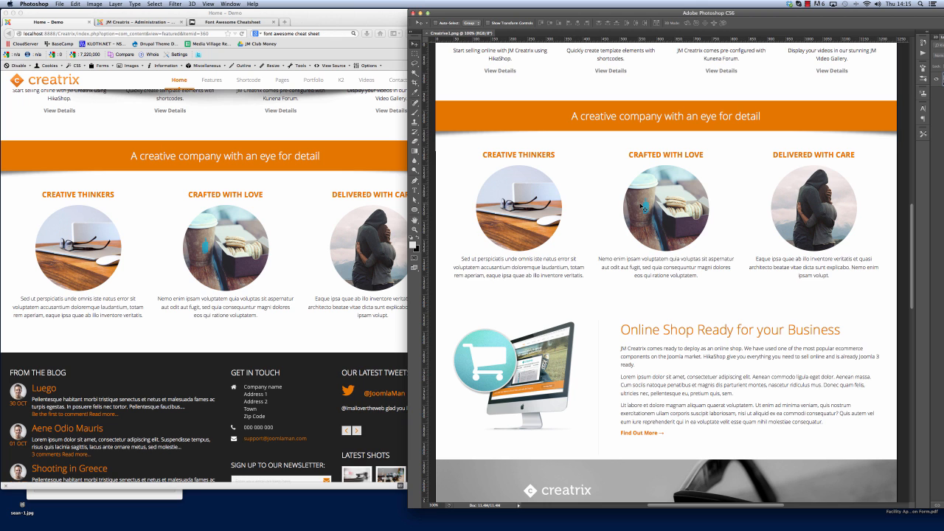
click(297, 315)
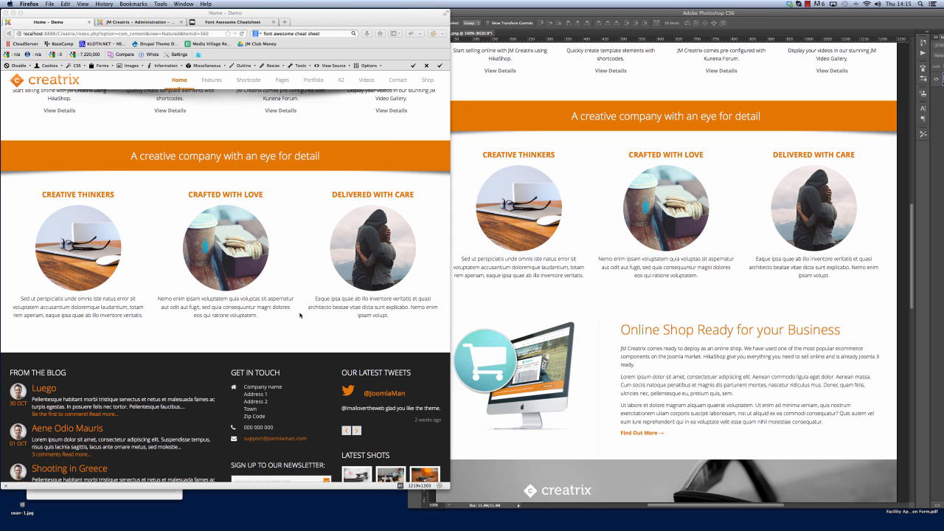
key(super+l)
scroll(404, 281, down, 2)
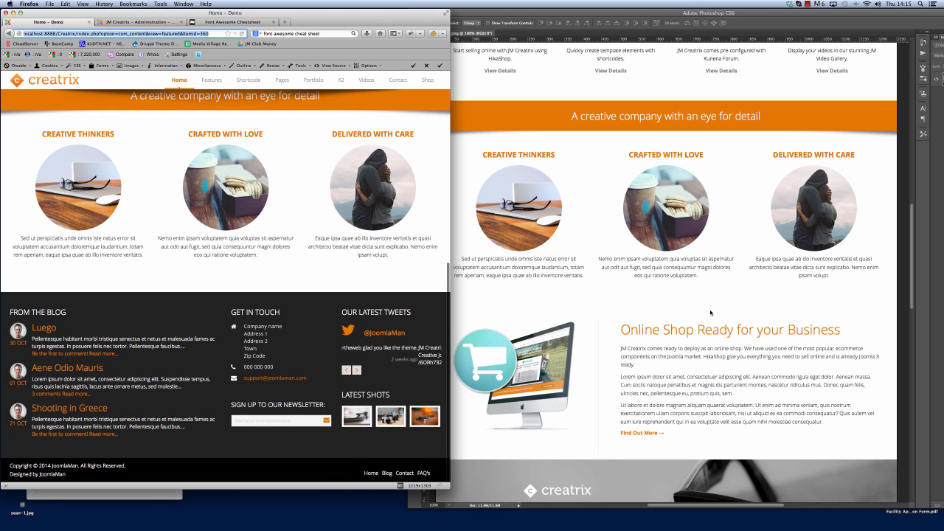
click(756, 301)
scroll(755, 301, down, 8)
scroll(755, 301, up, 5)
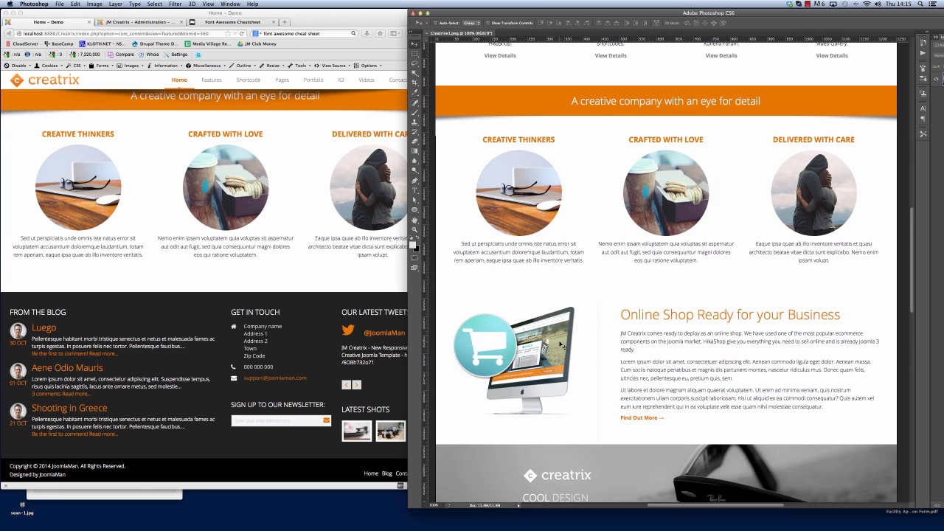
click(317, 187)
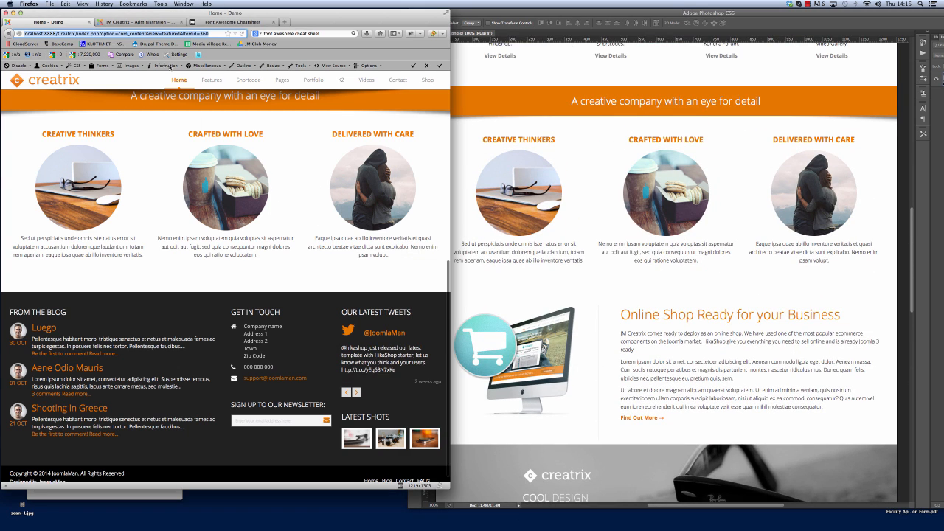
Step: In the template style's layout, move the Our Service row directly below the FP News row
click(139, 22)
click(152, 200)
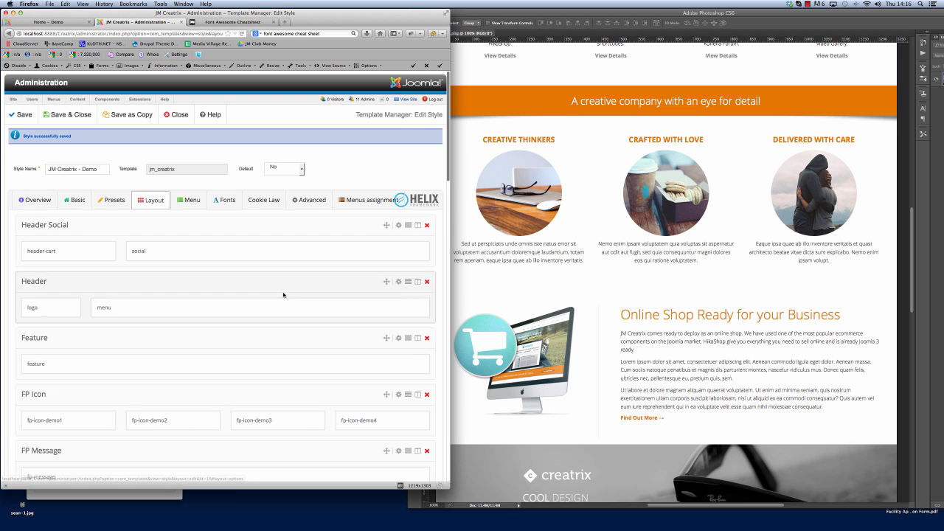
scroll(285, 295, down, 5)
scroll(193, 326, down, 5)
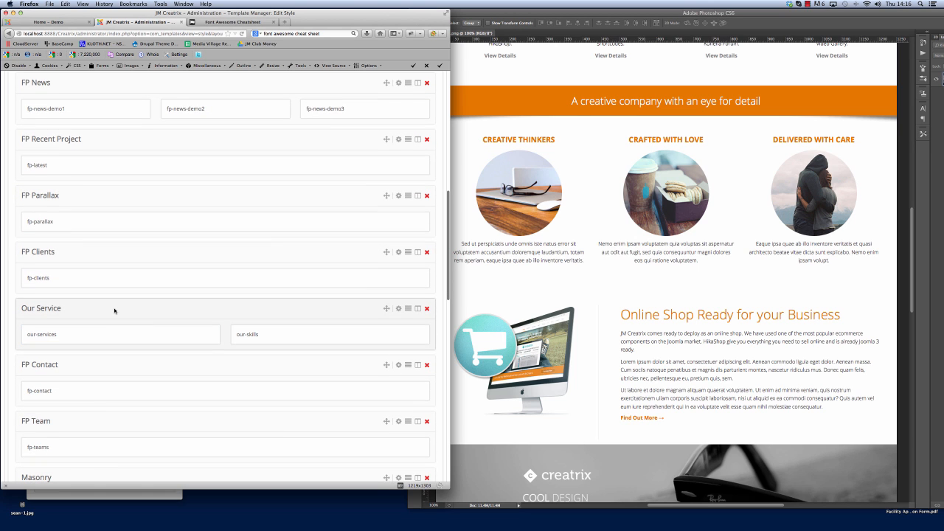
drag(386, 308, 393, 137)
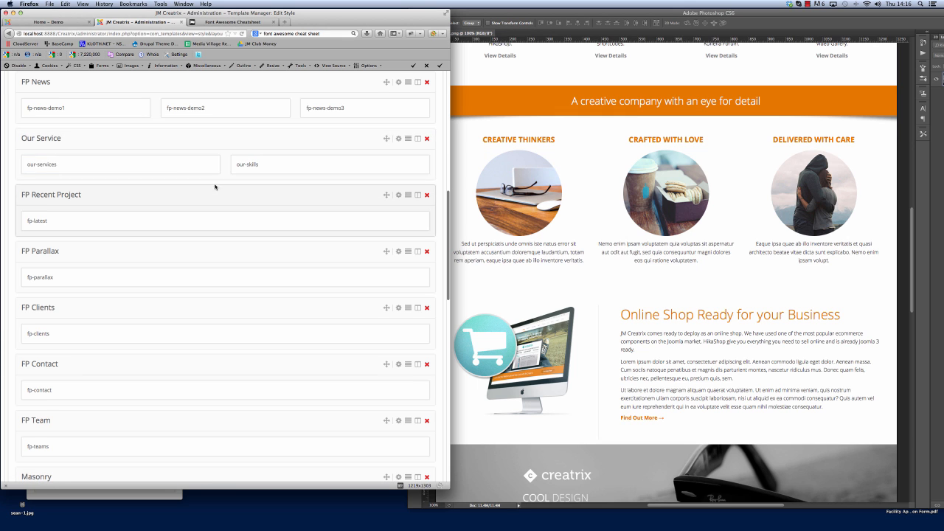
Step: Set the width of the our-services column in the Our Service row to span3 and apply it
scroll(249, 184, up, 3)
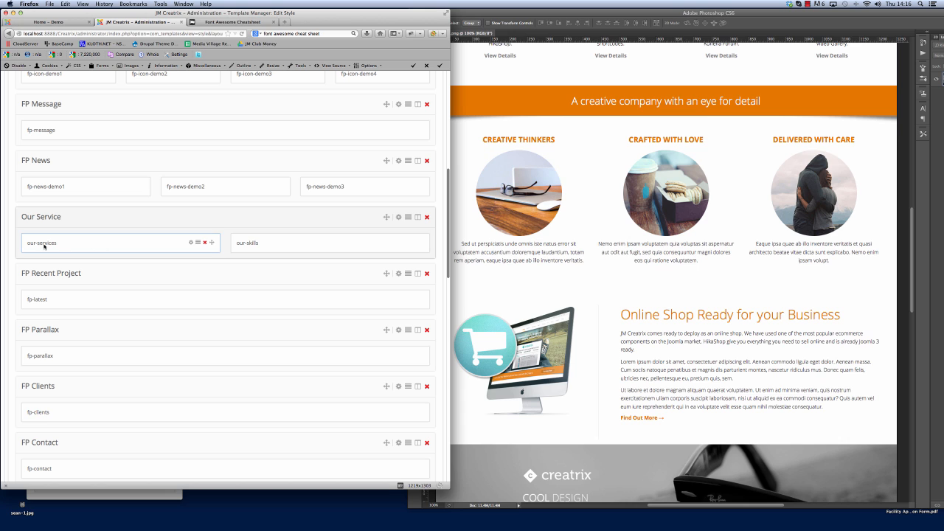
click(189, 242)
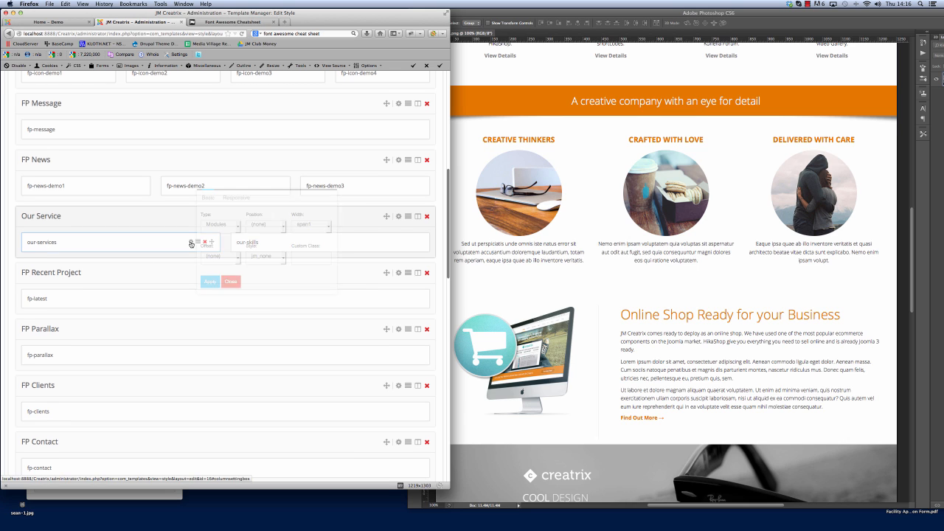
click(317, 231)
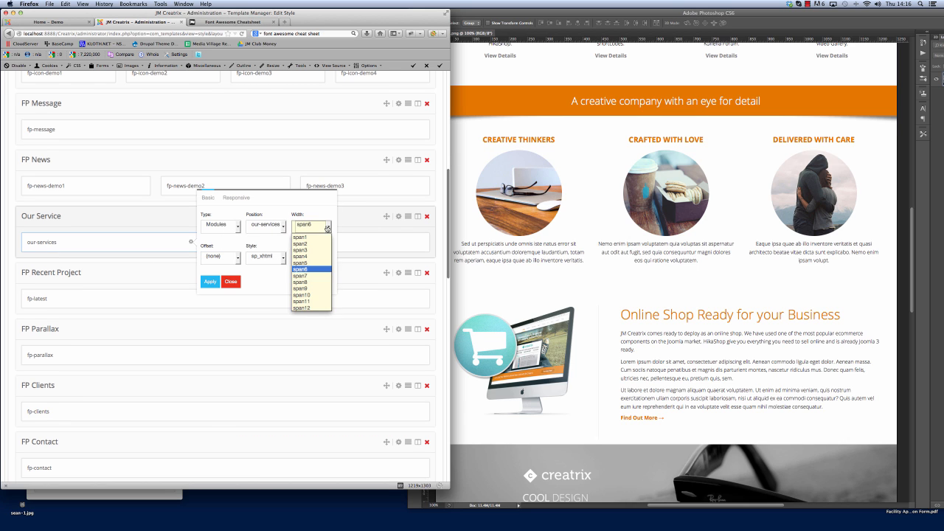
click(309, 251)
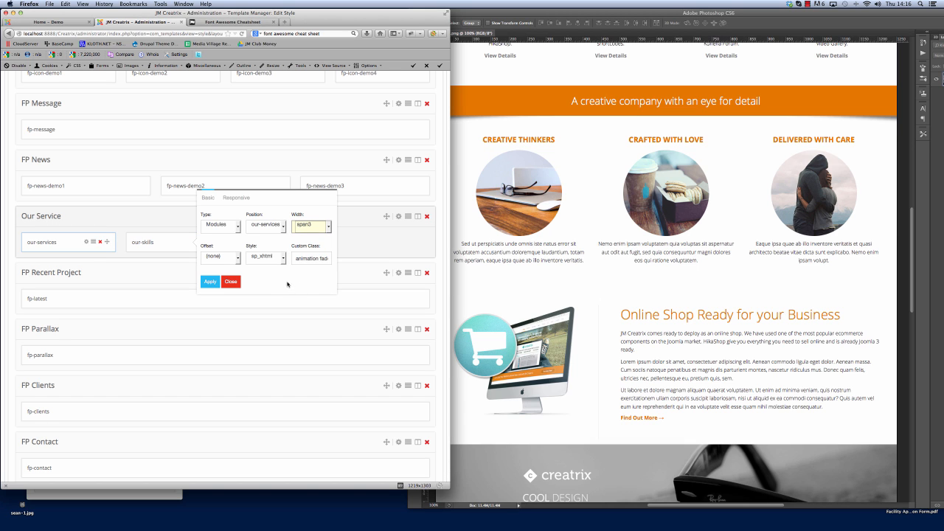
click(210, 282)
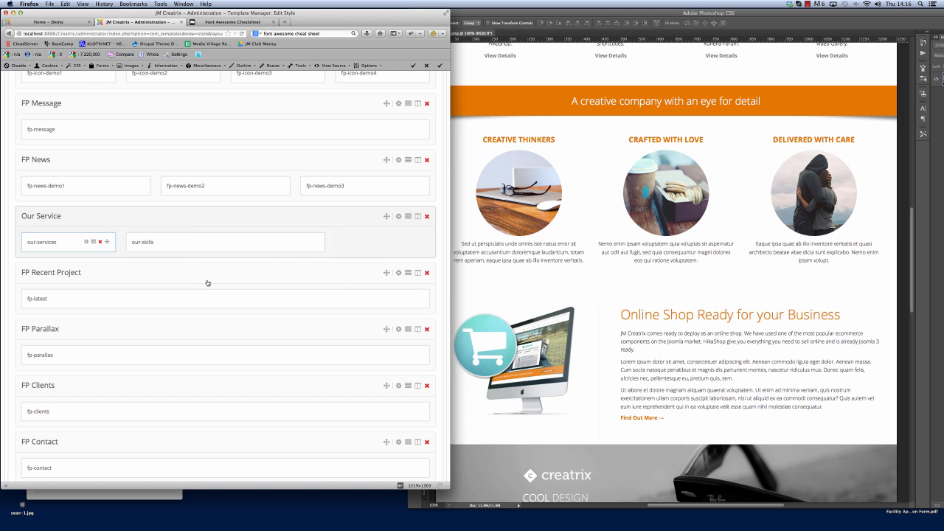
Step: Set the our-skills column's width to span9, apply it, and save and close the template style
click(300, 243)
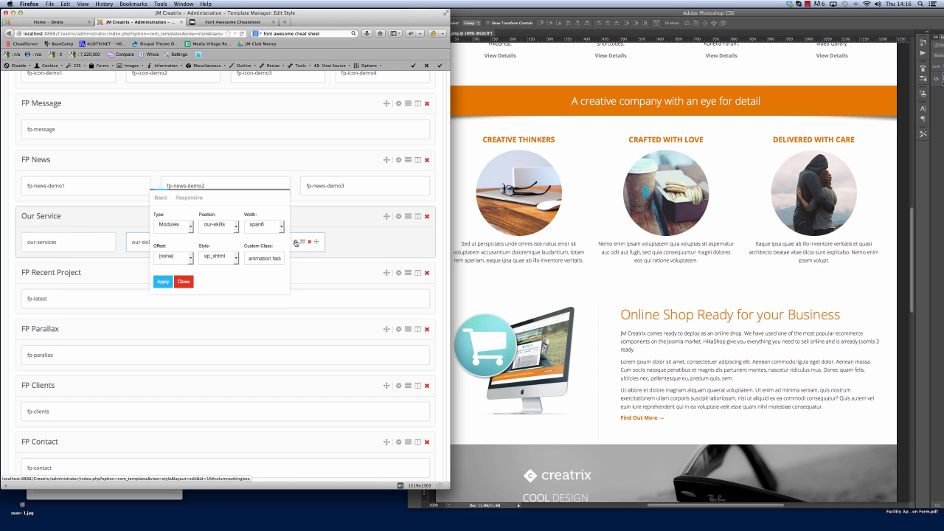
click(282, 228)
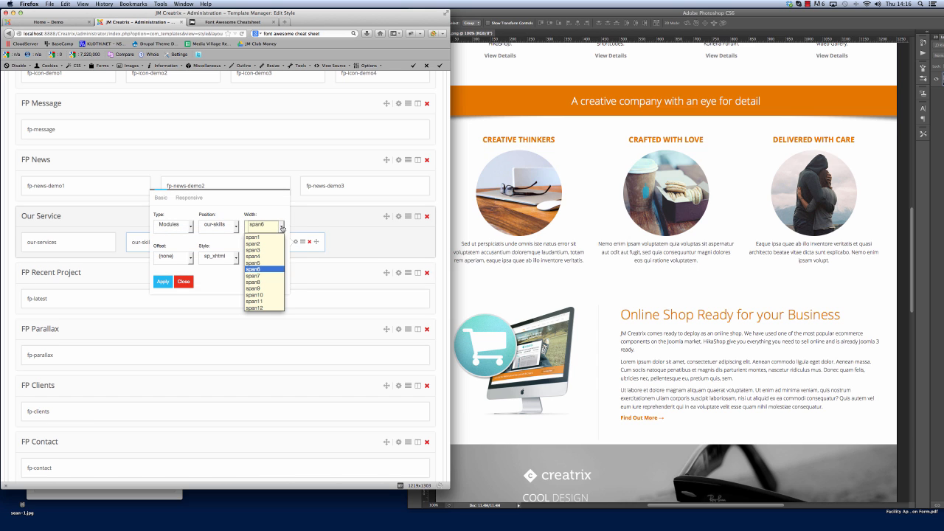
click(264, 288)
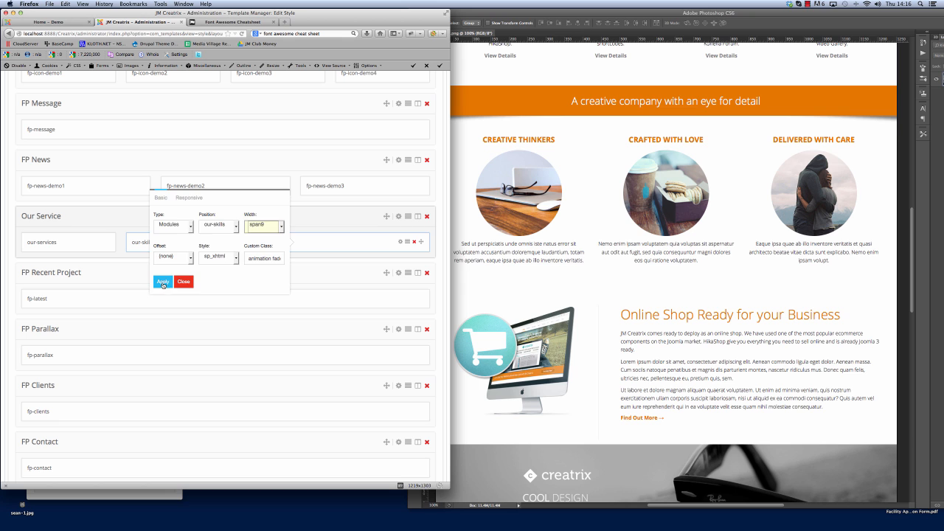
click(163, 283)
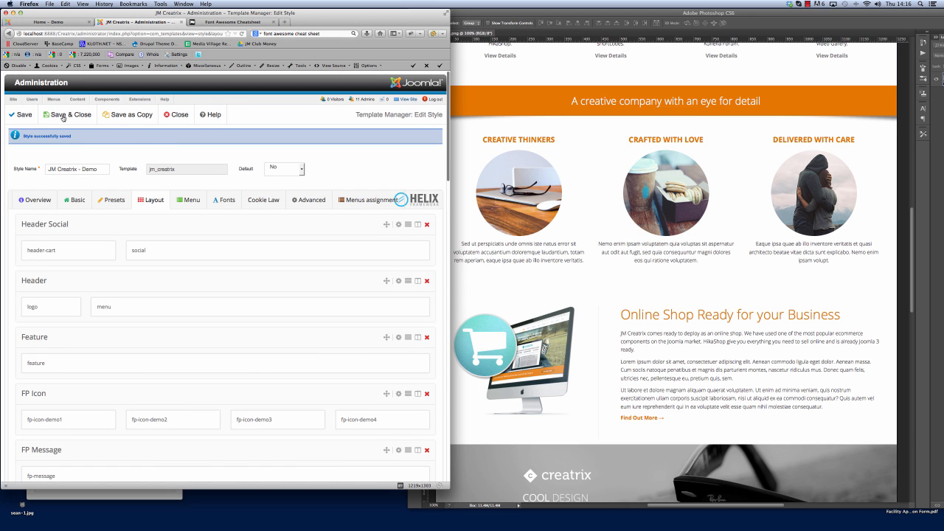
click(64, 117)
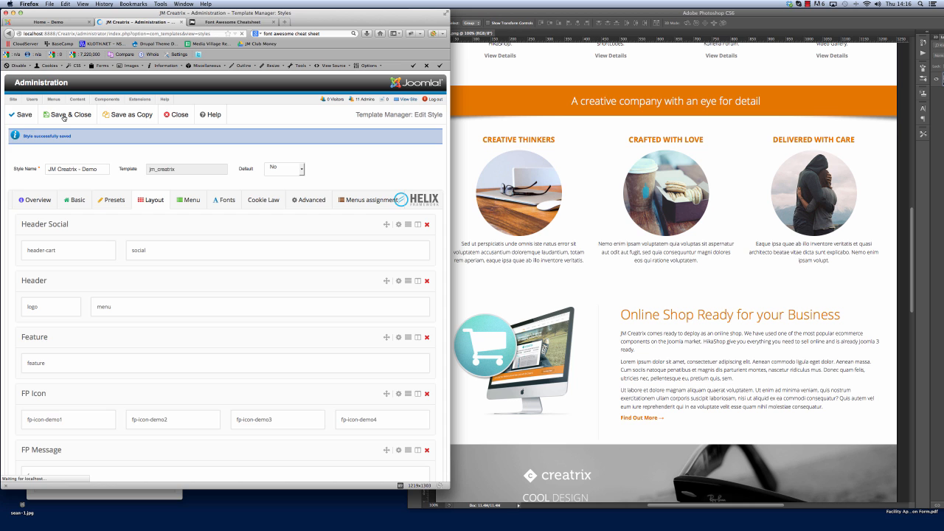
Step: Open the Creative 1 Clients Image module in the our-services position from the Module Manager
mouse_move(139, 98)
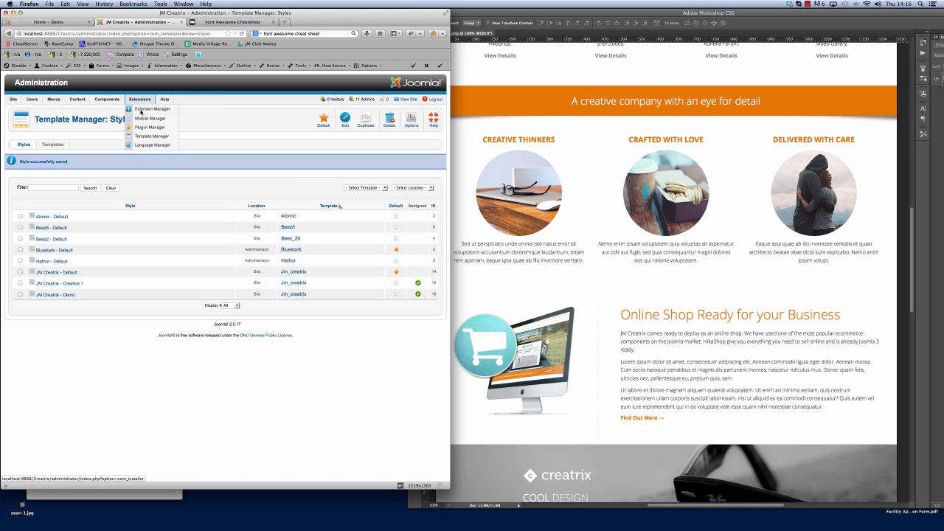
click(146, 118)
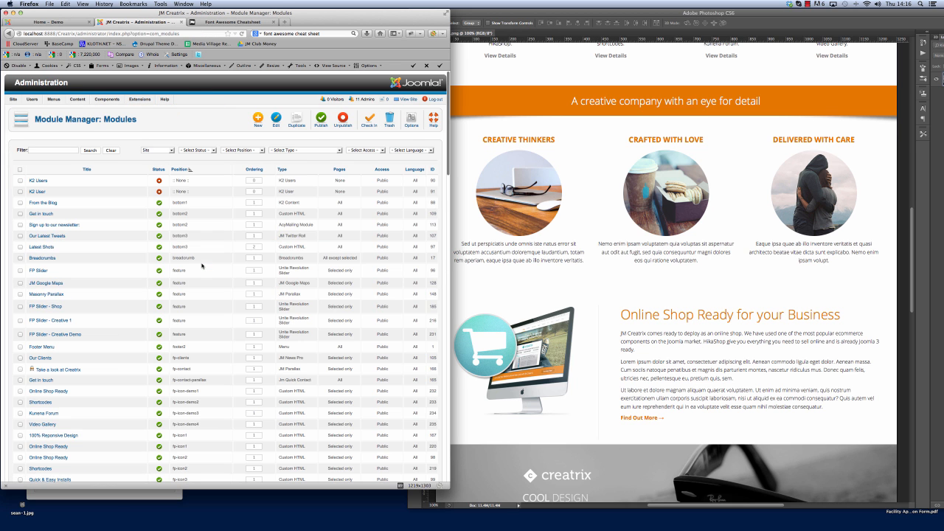
scroll(205, 264, down, 20)
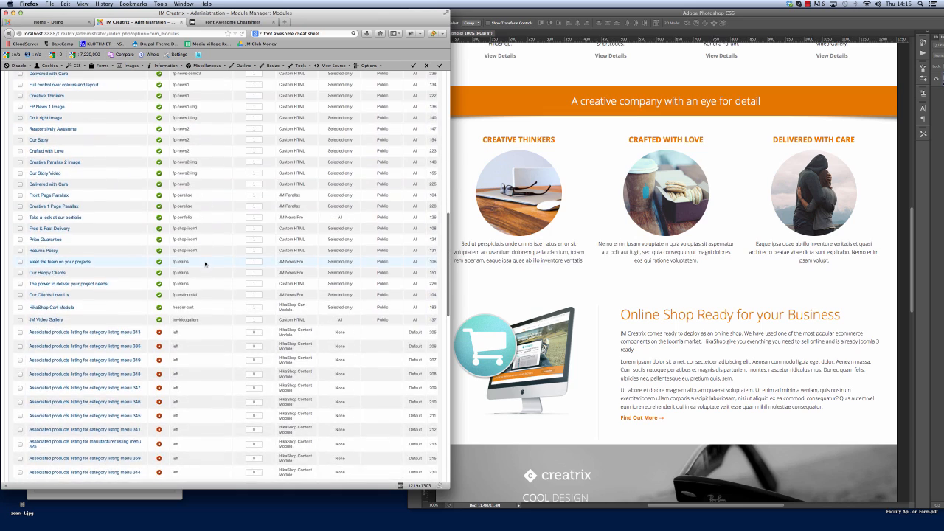
scroll(205, 265, down, 15)
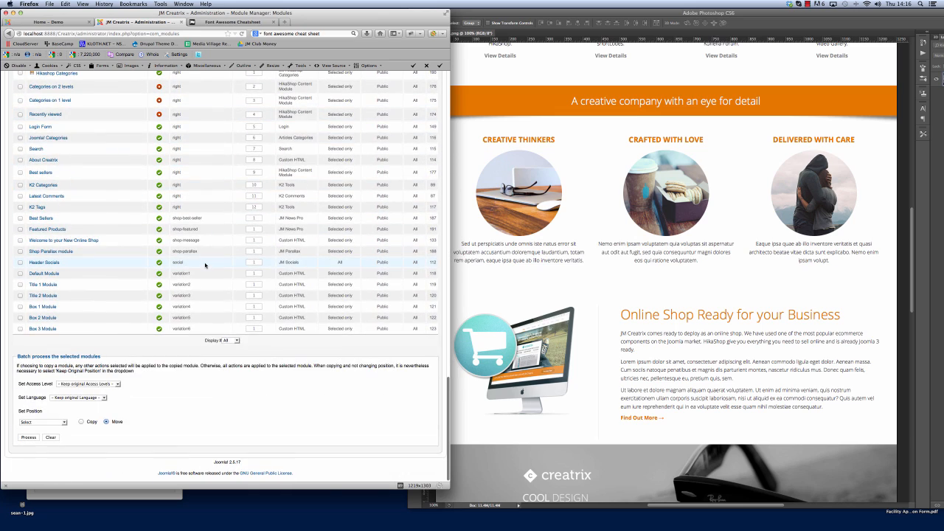
scroll(205, 265, up, 10)
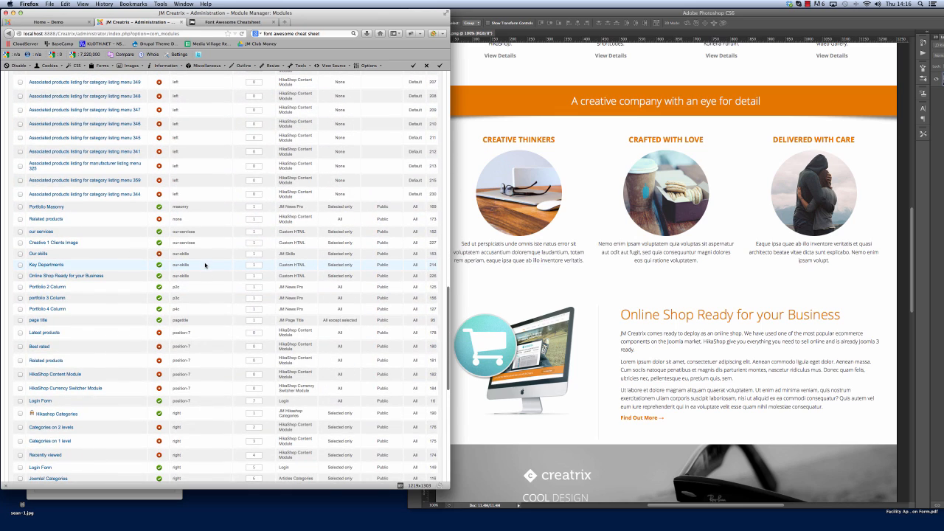
scroll(205, 264, up, 7)
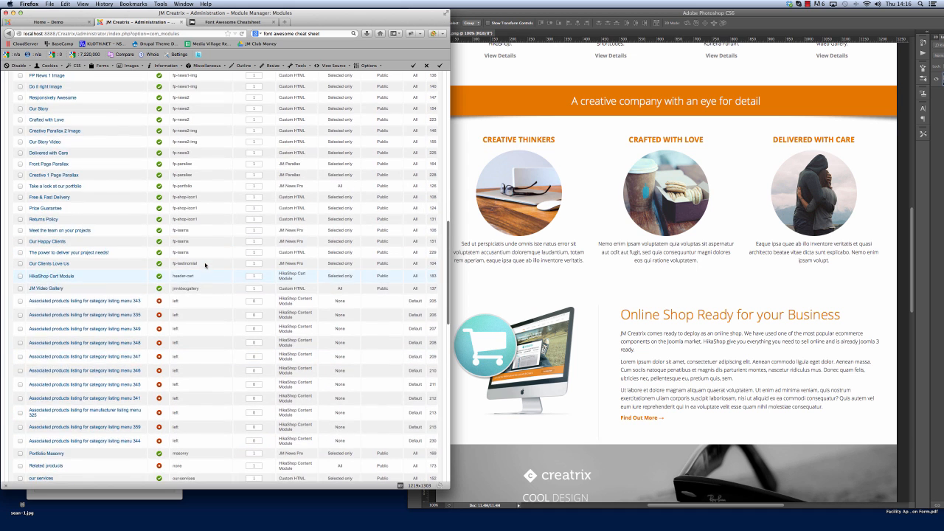
scroll(205, 266, down, 9)
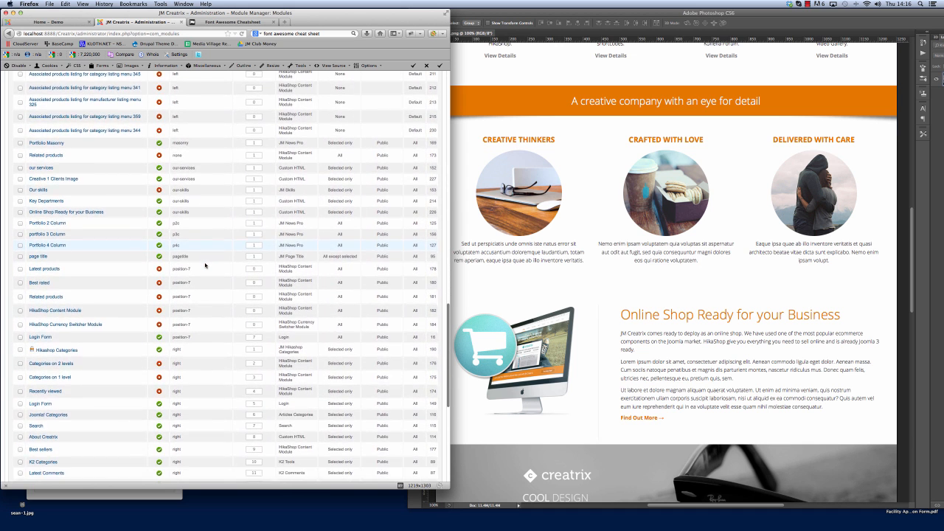
scroll(205, 265, down, 4)
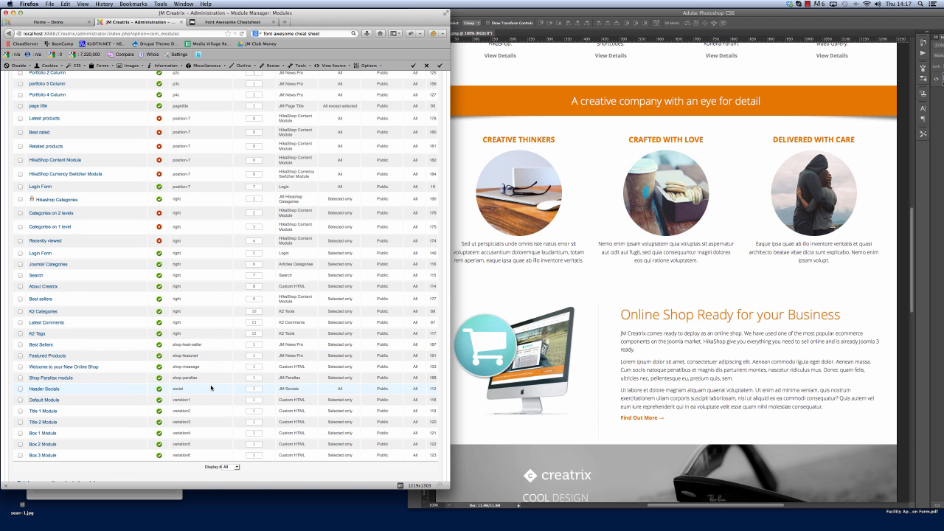
scroll(134, 234, up, 6)
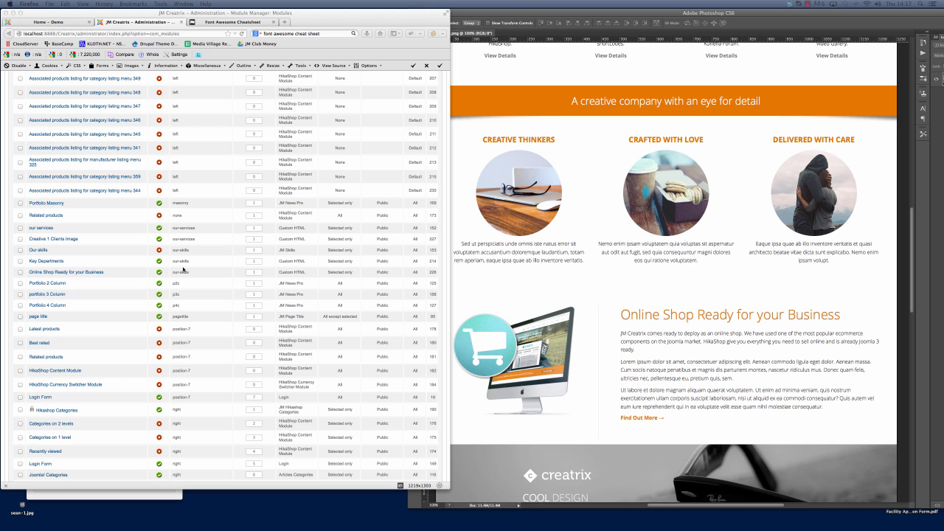
click(59, 241)
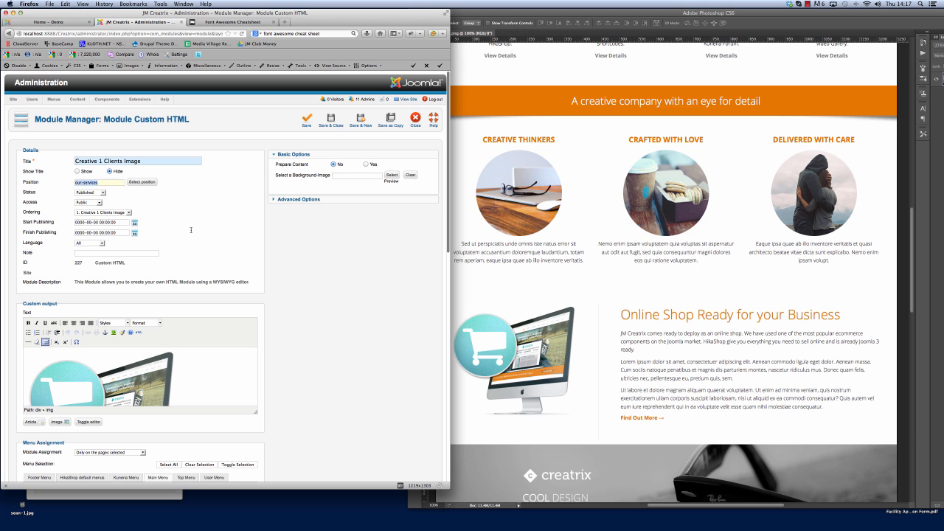
Step: Assign the Creative 1 Clients Image module to the Home - Demo page, and save and close it
scroll(306, 295, down, 5)
scroll(307, 295, down, 3)
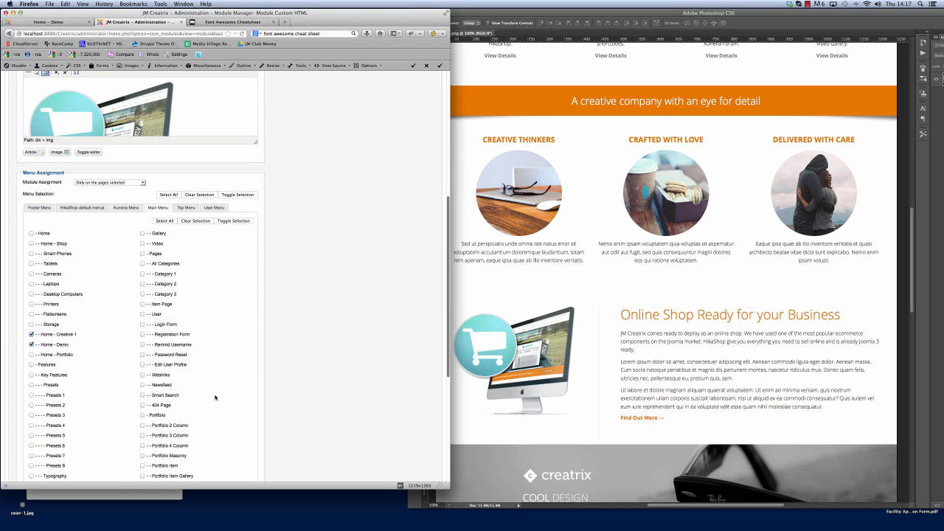
scroll(338, 340, up, 8)
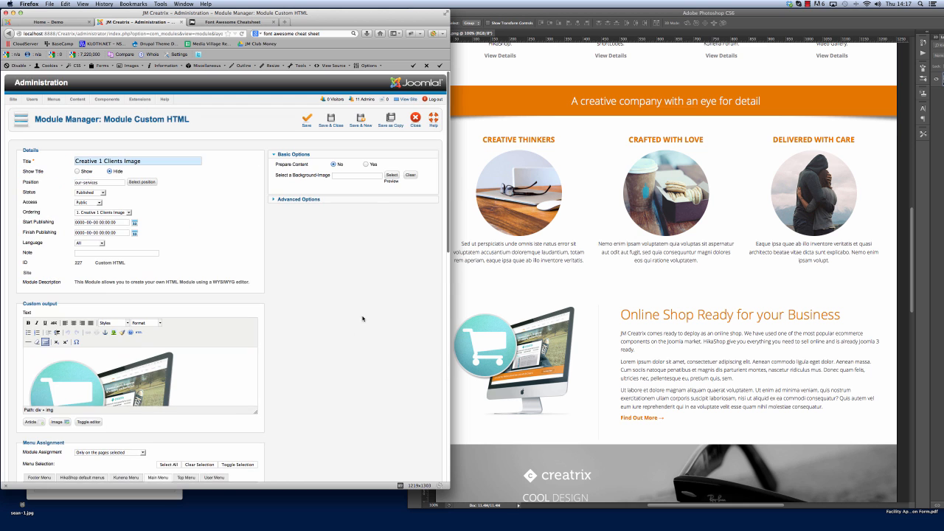
click(331, 118)
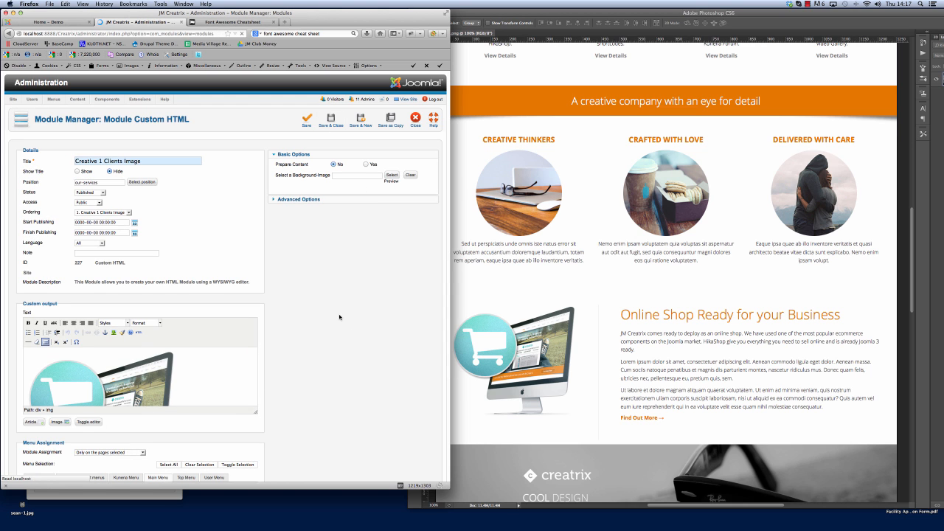
Step: Assign the Online Shop Ready for your Business module in the our-skills position to the Home - Demo page, and save and close it
scroll(120, 311, down, 10)
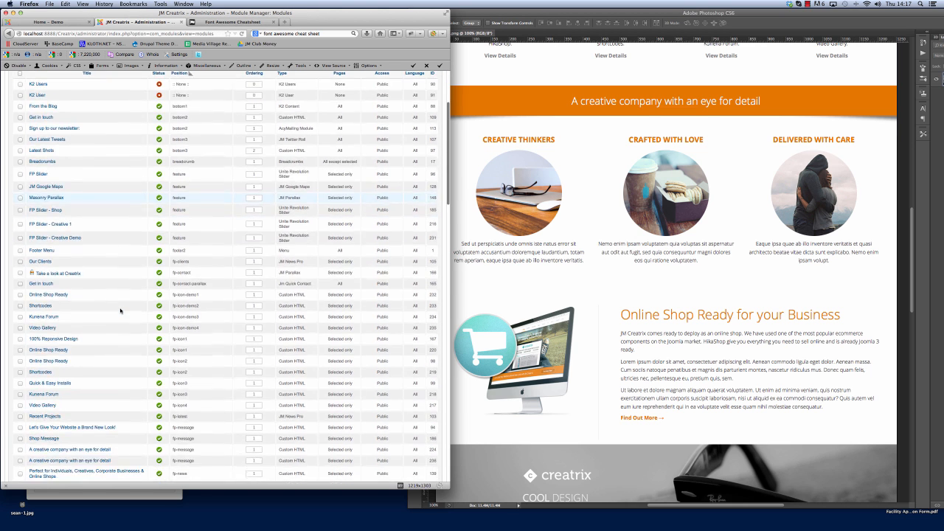
scroll(120, 311, down, 4)
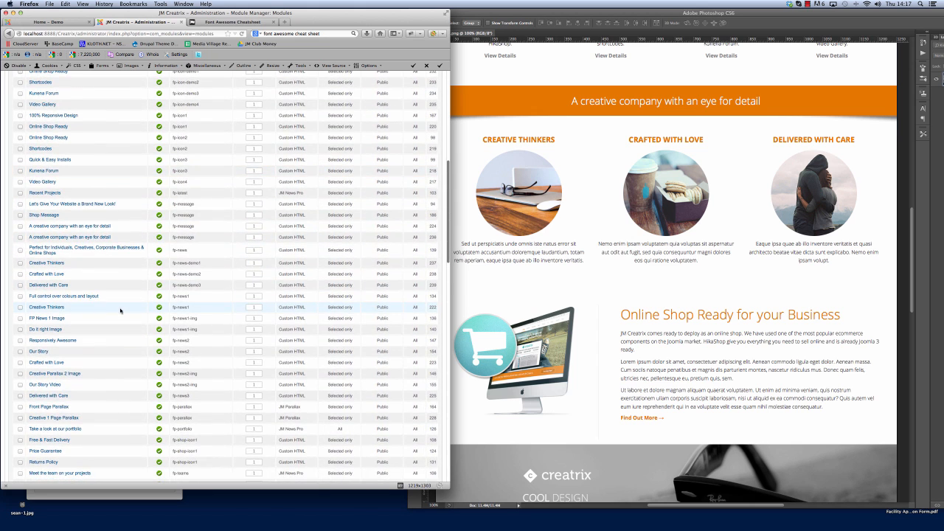
scroll(120, 311, down, 8)
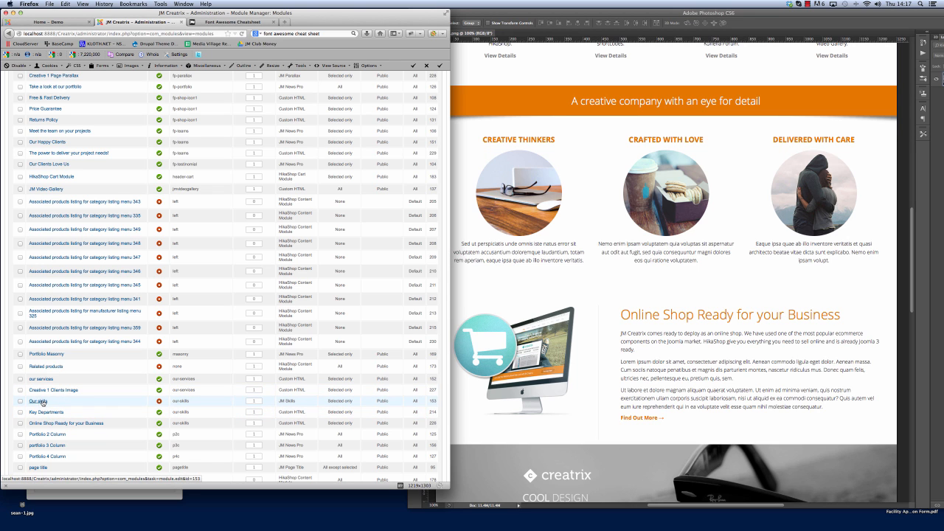
click(72, 423)
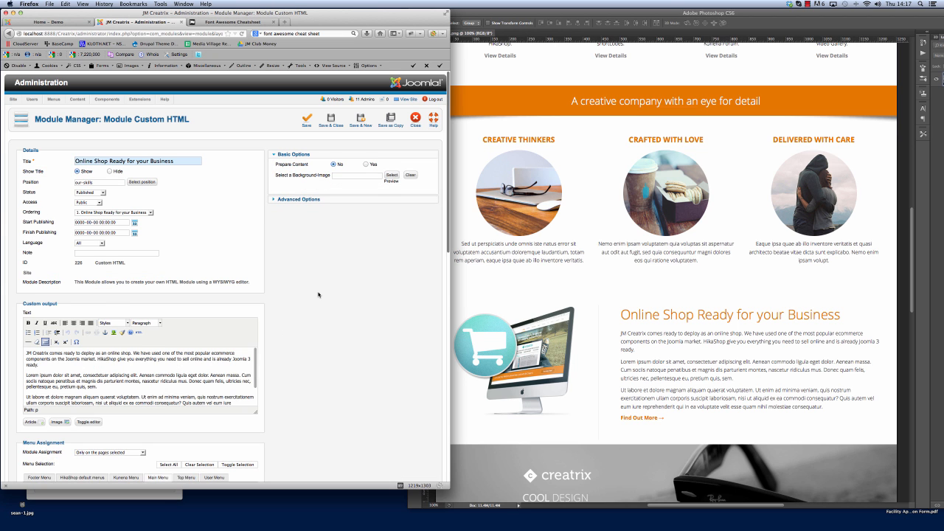
scroll(318, 294, down, 5)
scroll(301, 270, up, 5)
scroll(317, 331, down, 4)
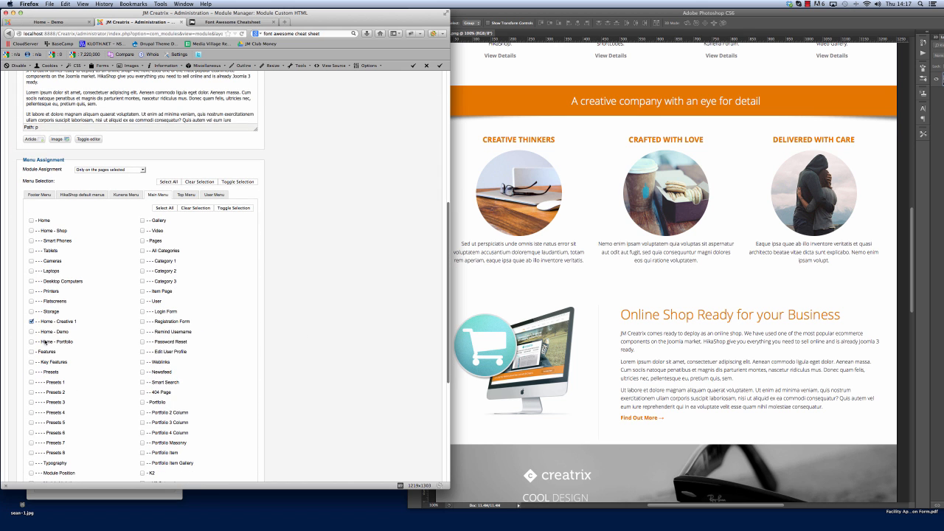
scroll(267, 378, up, 5)
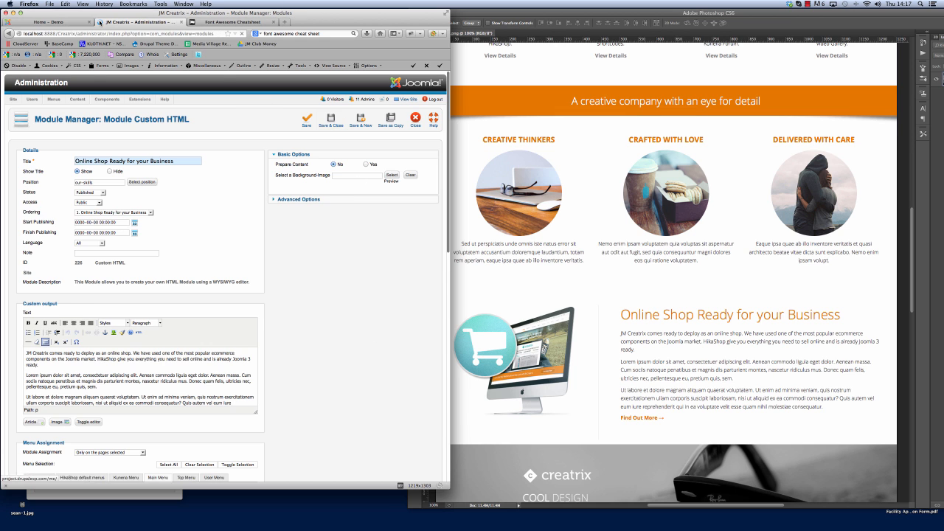
Step: Reload the Home - Demo page and check the image and text columns of the Our Service row against the mockup
click(65, 22)
key(super+r)
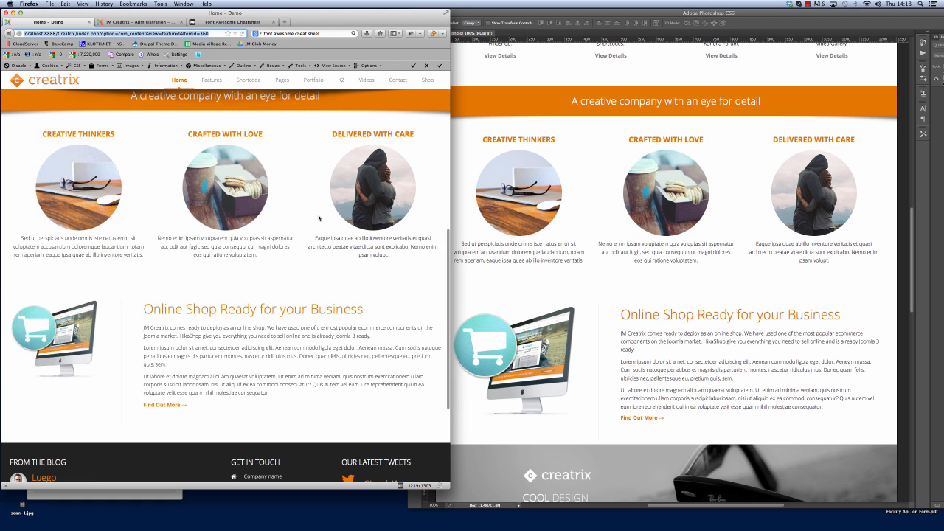
scroll(346, 308, down, 3)
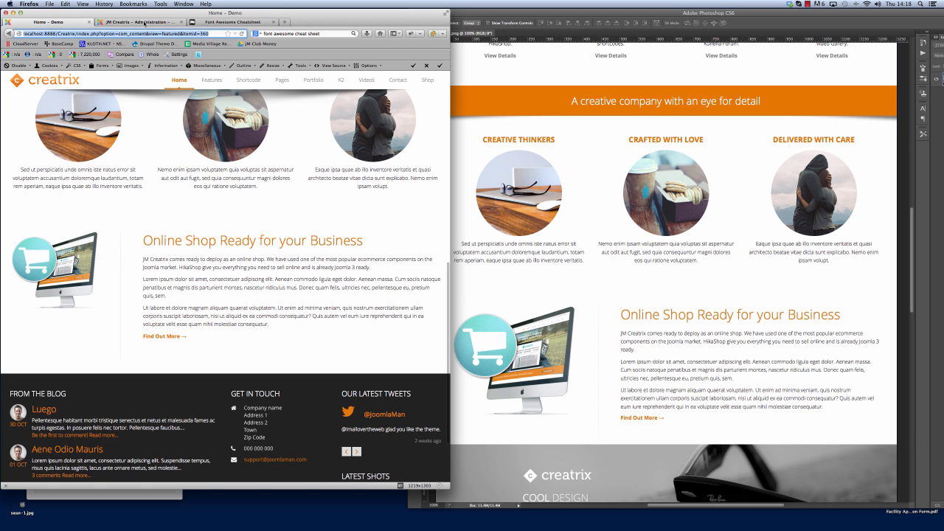
Step: In the layout of the JM Creatrix - Demo template style, set the our-skills column's width to span8 and apply it
click(145, 23)
mouse_move(139, 99)
click(152, 136)
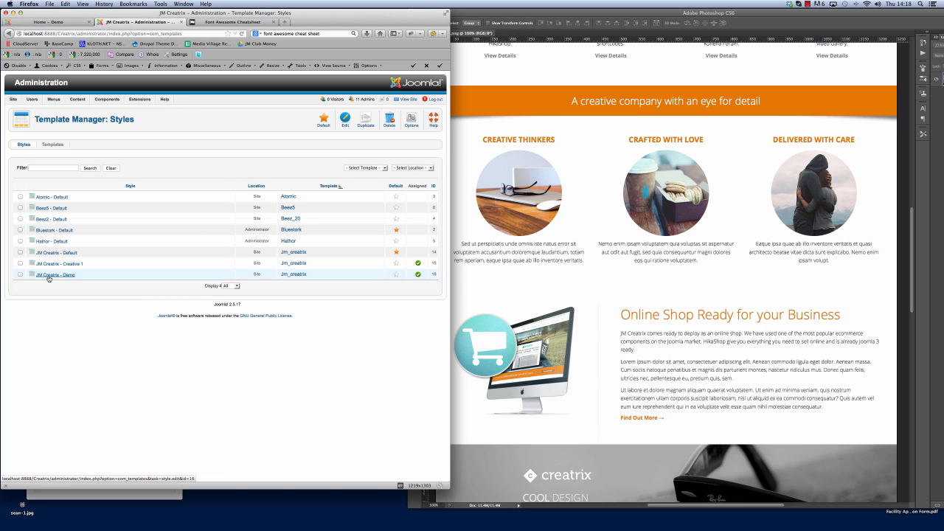
click(48, 276)
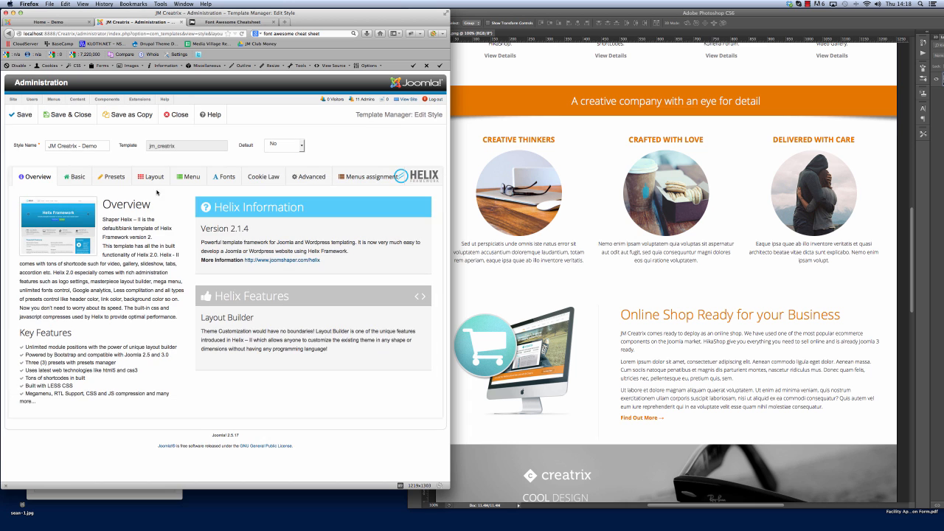
click(152, 177)
scroll(286, 342, down, 3)
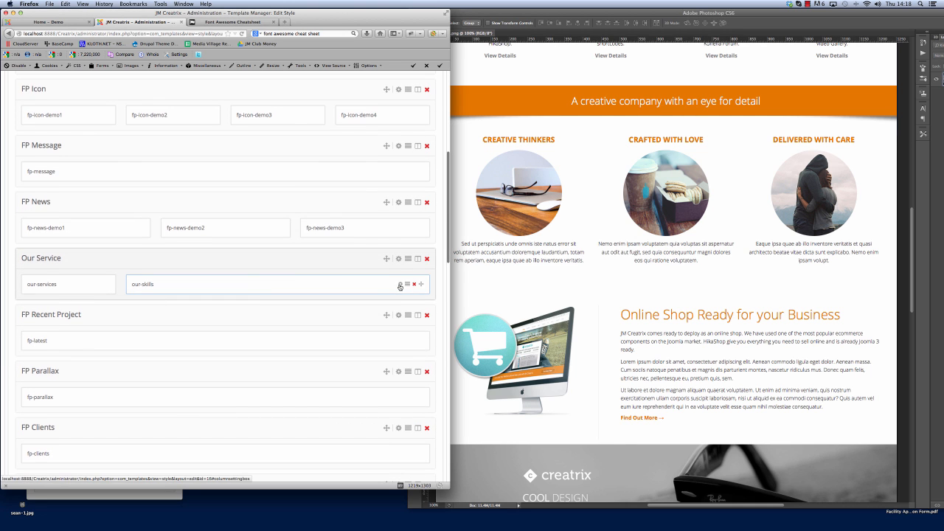
click(399, 285)
click(382, 268)
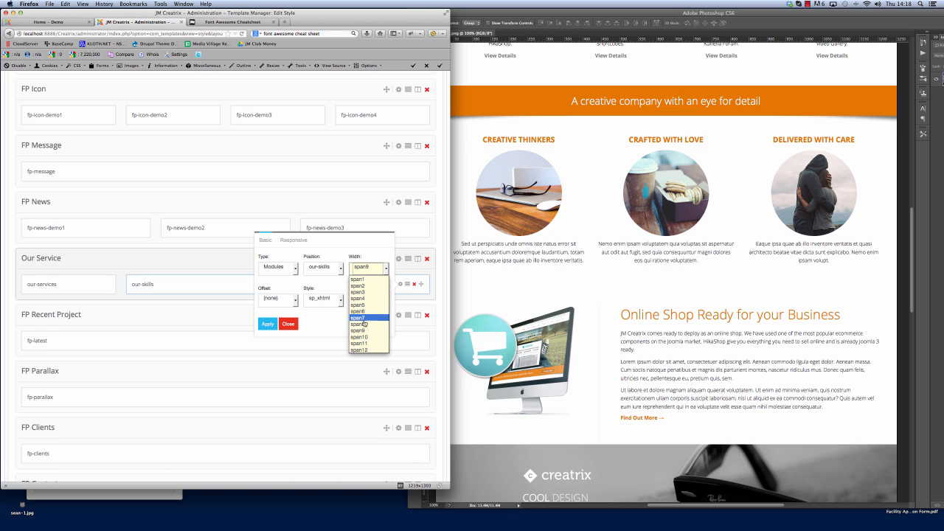
click(362, 324)
click(267, 324)
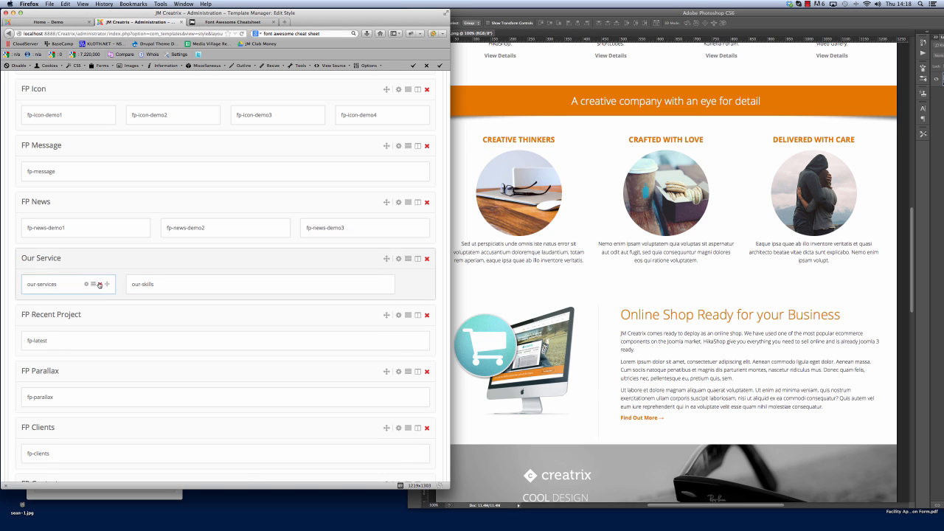
Step: Set the our-services column's width to span4, apply it, and save the template style
click(85, 284)
click(223, 269)
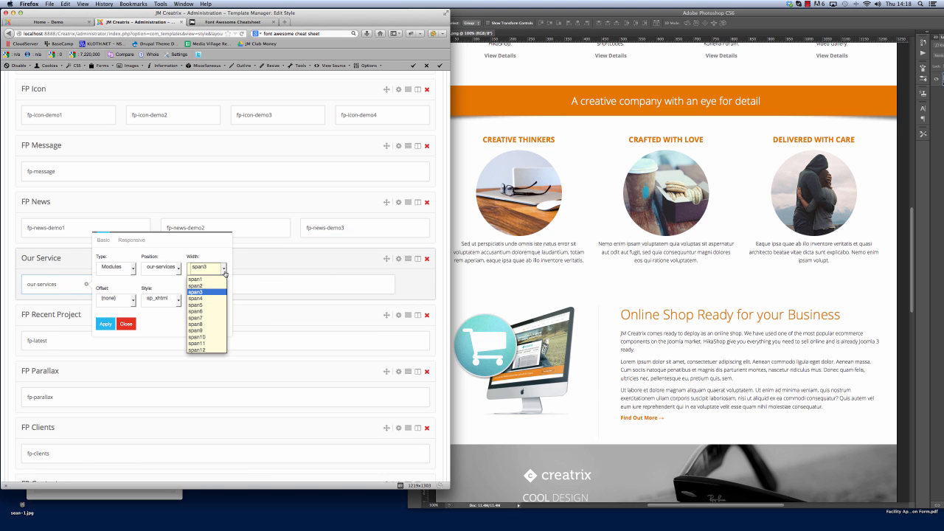
click(206, 298)
click(106, 324)
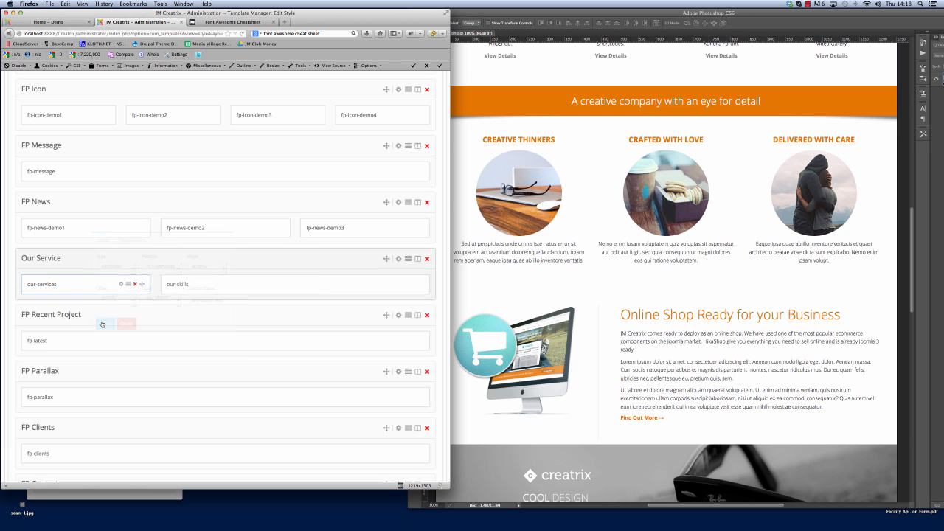
scroll(259, 366, up, 5)
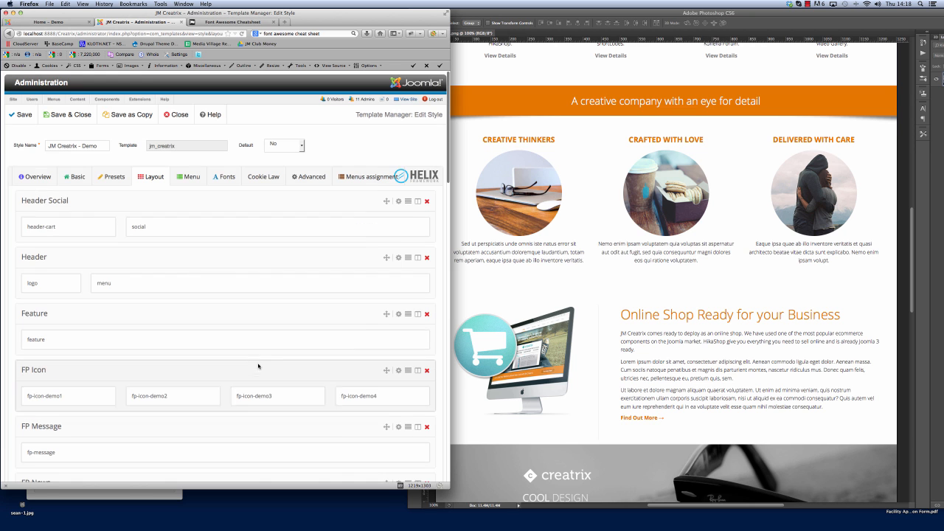
click(22, 118)
Step: Reload the Home - Demo page and compare its Online Shop row and the rest of the page with the Photoshop mockup
click(71, 22)
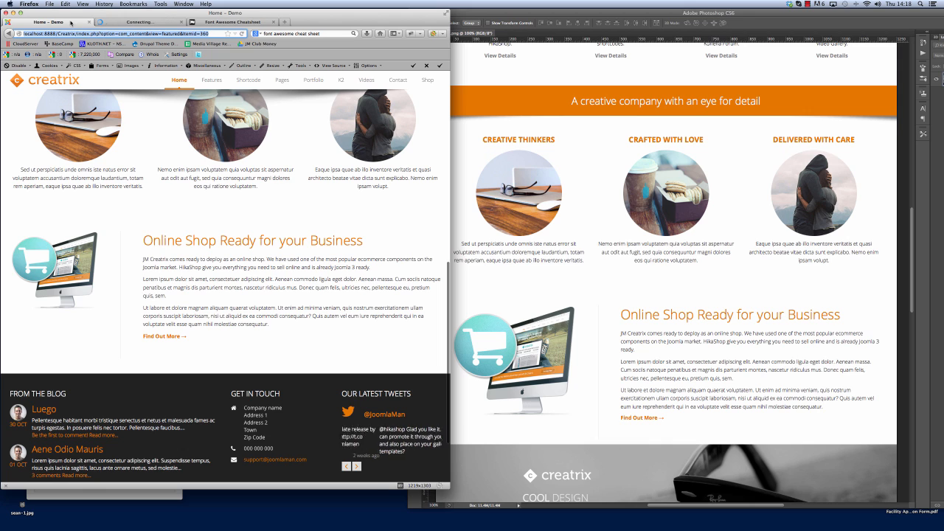
click(241, 34)
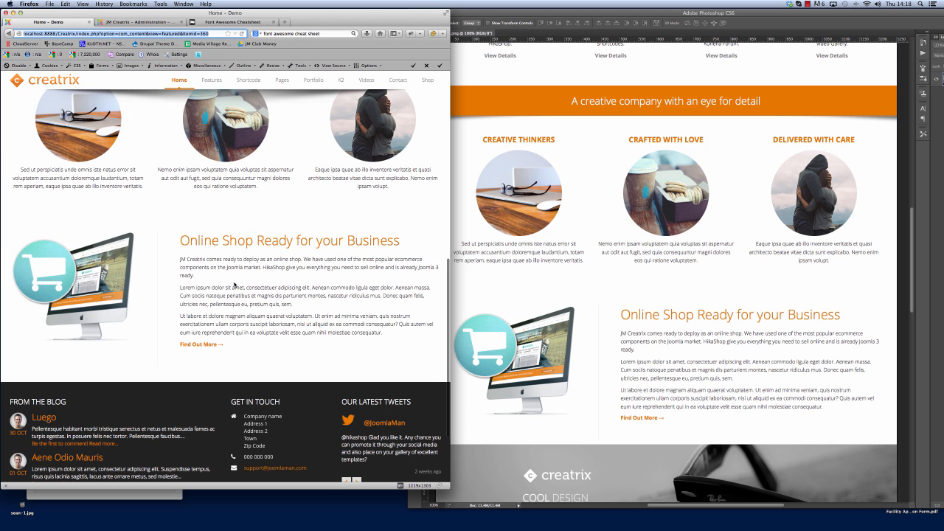
click(641, 318)
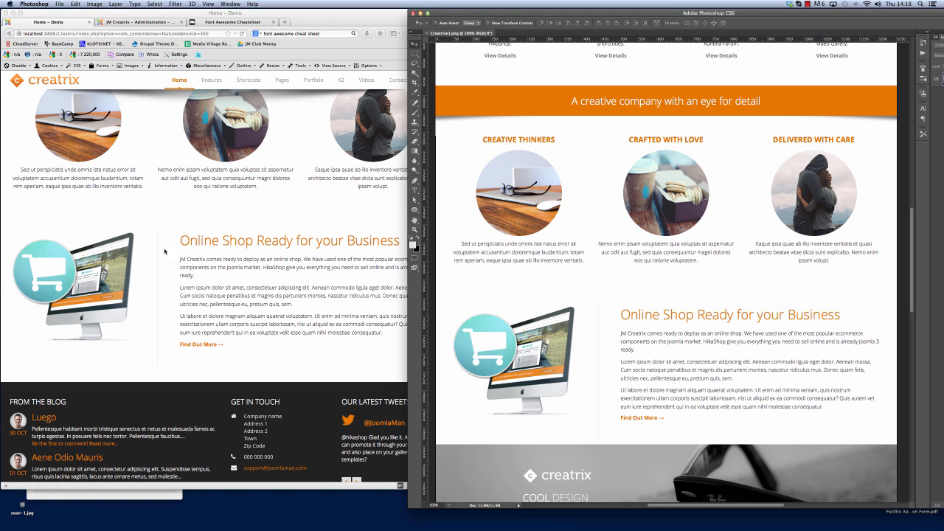
click(290, 247)
scroll(290, 245, down, 1)
scroll(300, 242, up, 8)
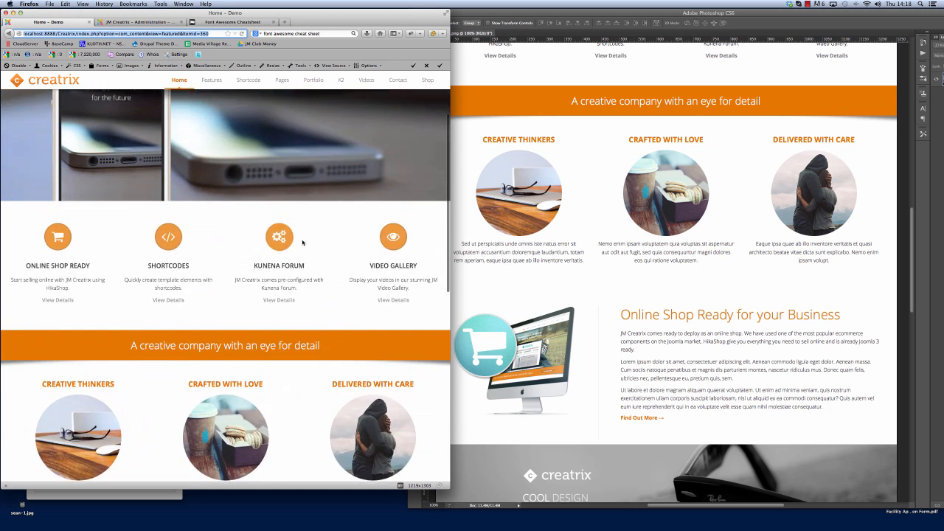
scroll(302, 242, down, 10)
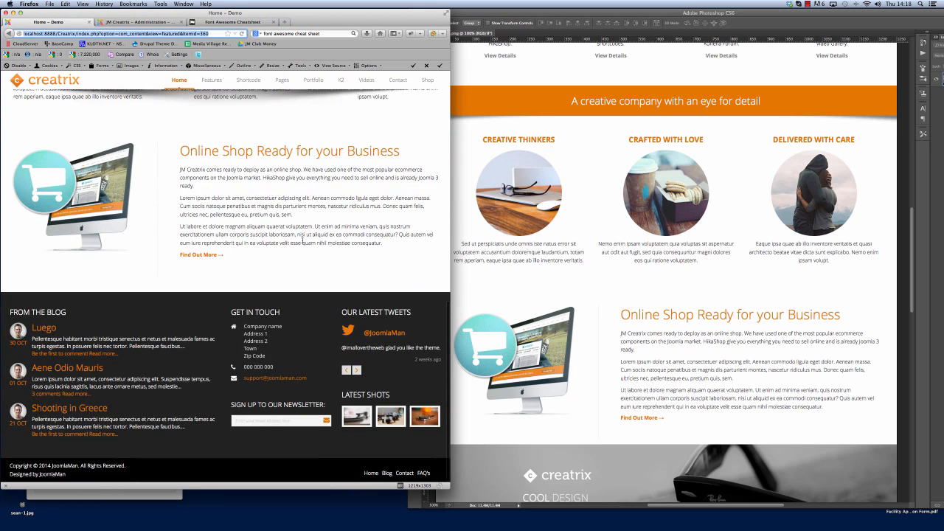
Step: Switch to the Photoshop mockup and examine the sections below the Online Shop row
click(709, 252)
scroll(708, 253, down, 10)
scroll(710, 254, up, 8)
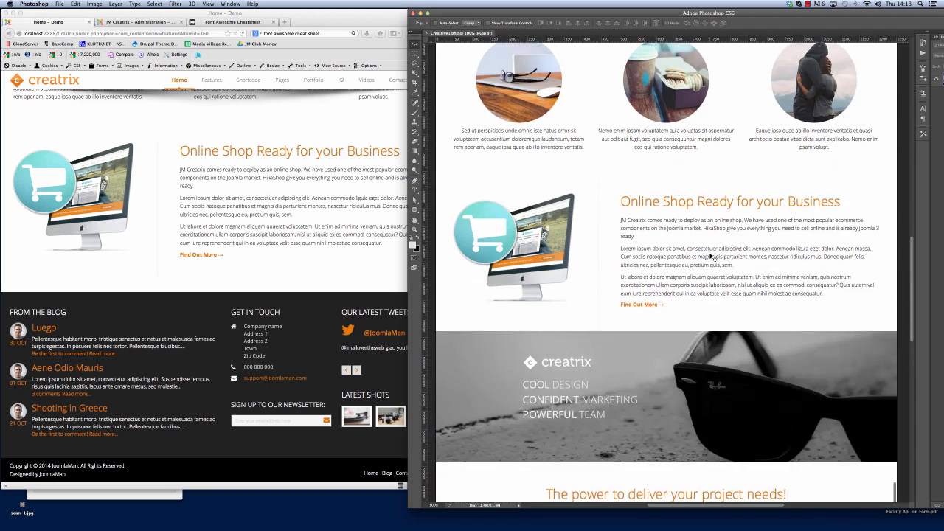
Step: Examine the sunglasses banner and the "The power to deliver your project needs!" section in the mockup
scroll(712, 256, down, 2)
scroll(711, 256, down, 1)
scroll(700, 257, down, 4)
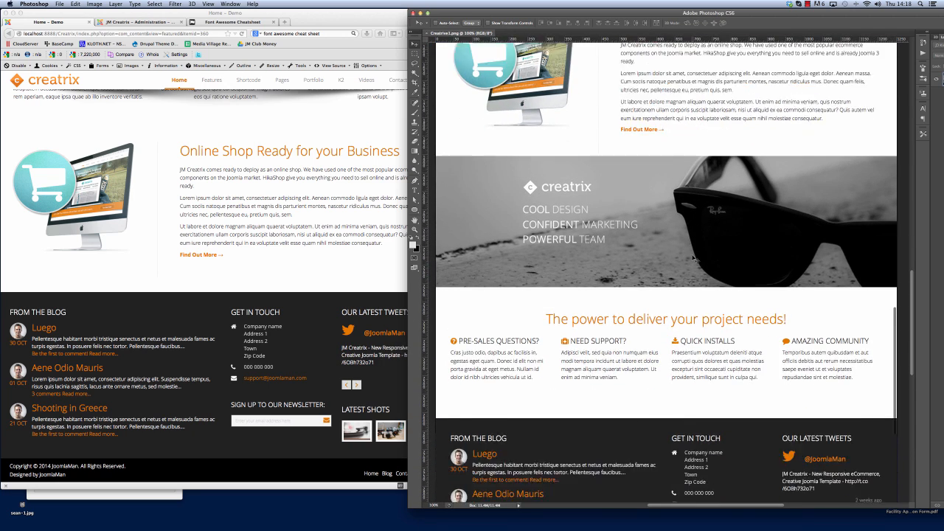
scroll(694, 258, up, 4)
click(118, 32)
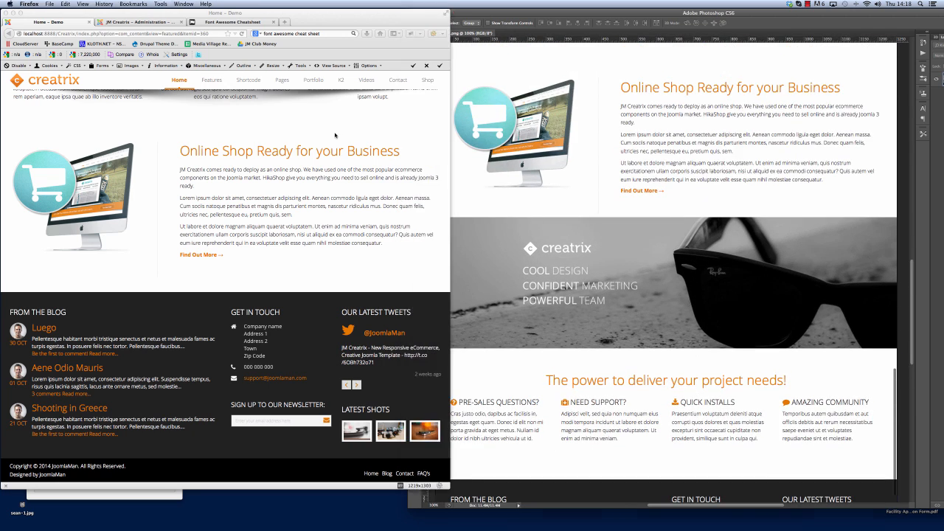
click(58, 33)
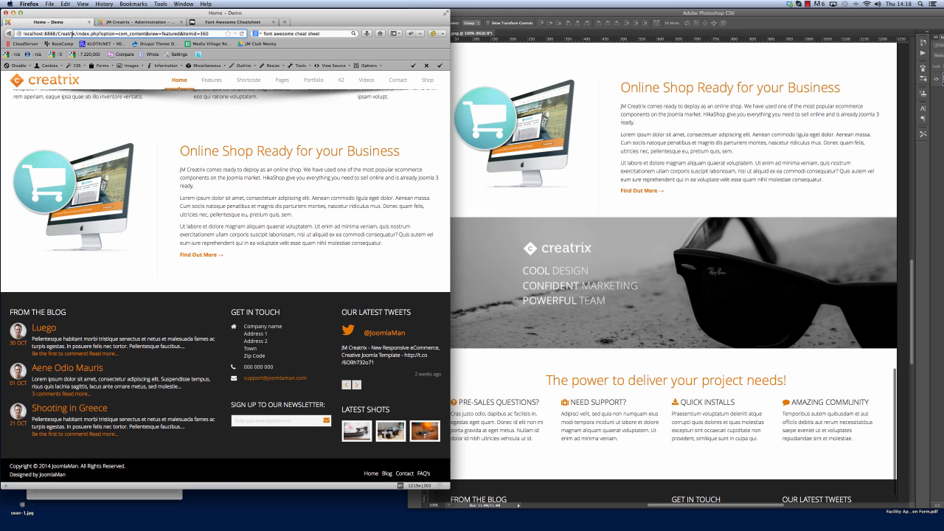
key(ctrl+t)
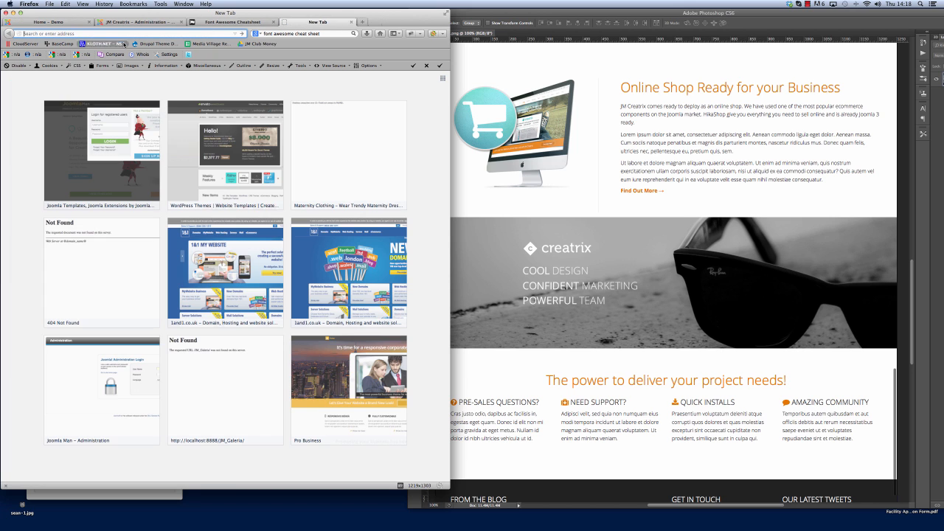
text(http://localhost:8888/Creatrix/)
key(Return)
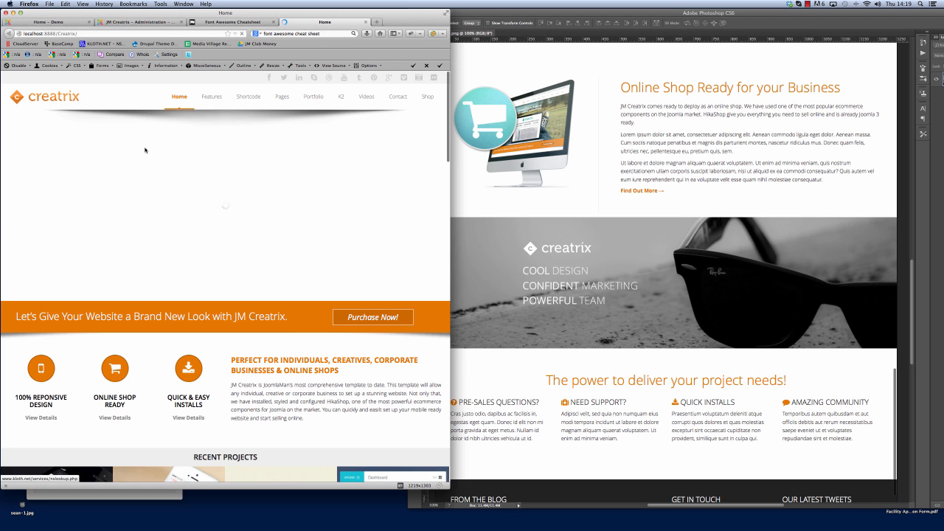
mouse_move(179, 97)
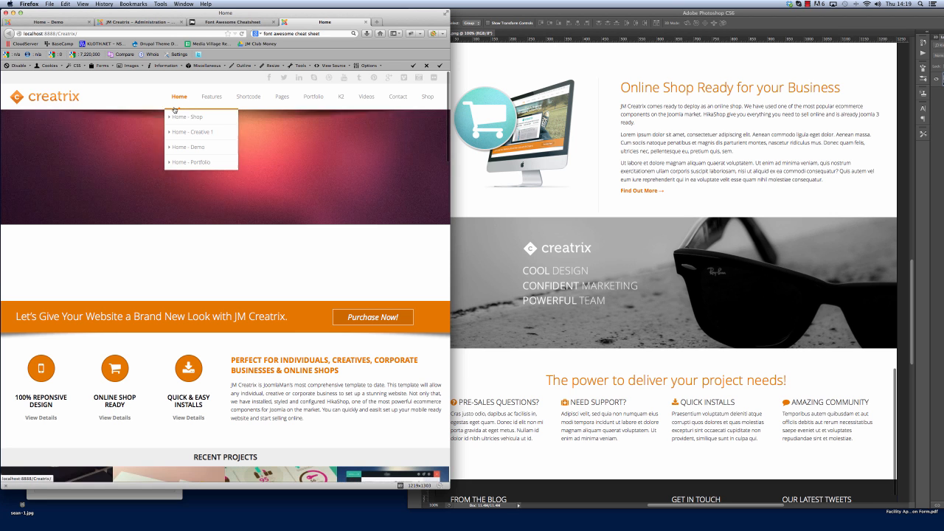
click(185, 132)
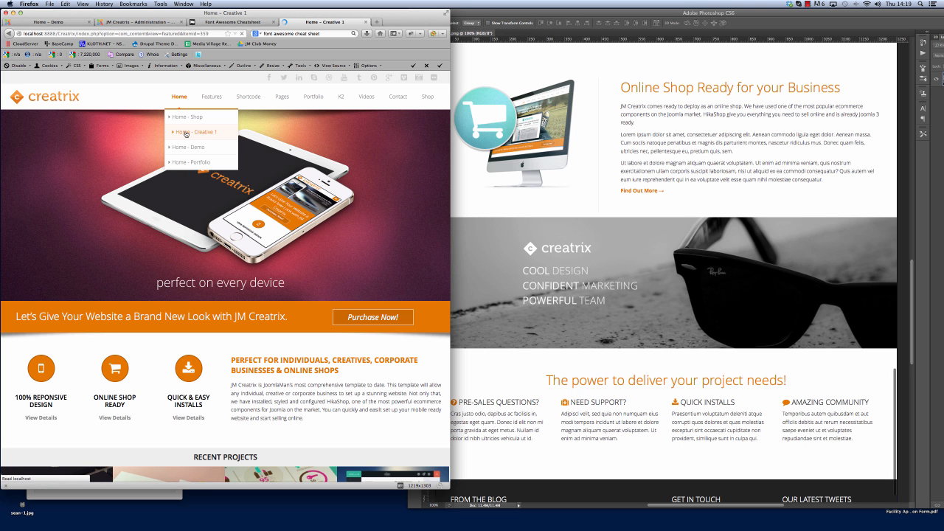
Step: Examine the parallax banner and the section below it on the Home - Creative 1 page, and close its tab
scroll(403, 305, down, 3)
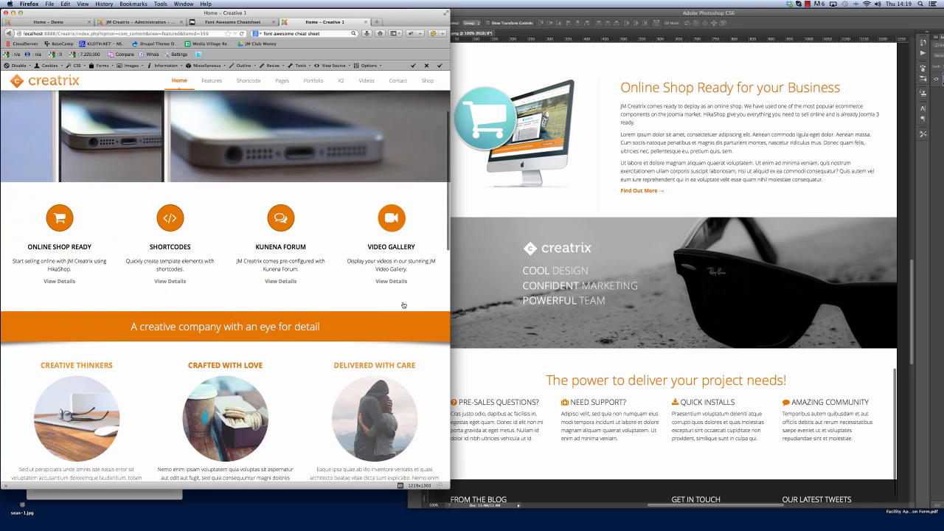
scroll(403, 306, down, 10)
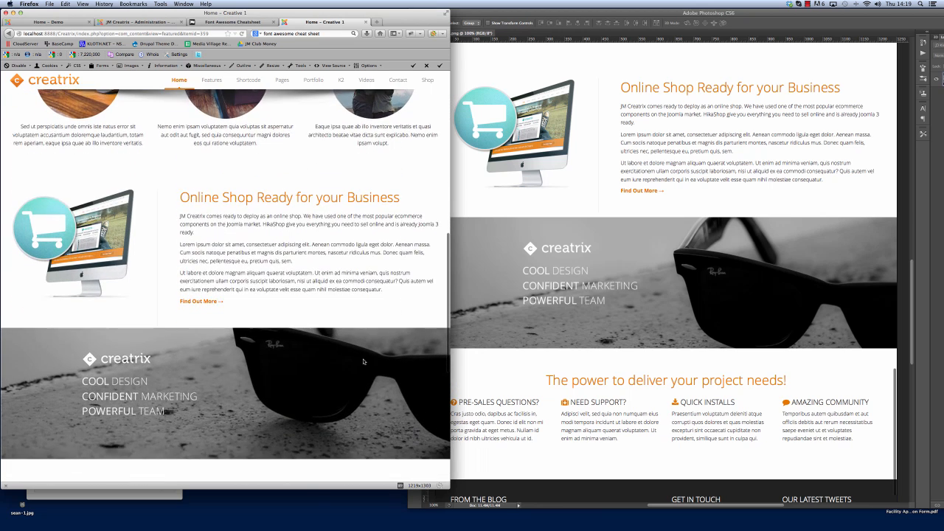
scroll(363, 361, down, 1)
scroll(328, 364, up, 2)
scroll(177, 402, down, 1)
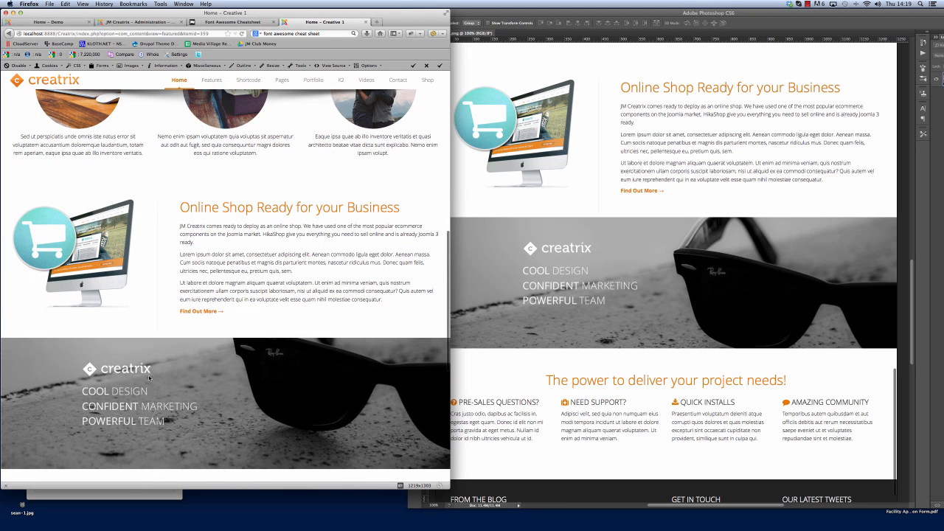
scroll(291, 383, down, 5)
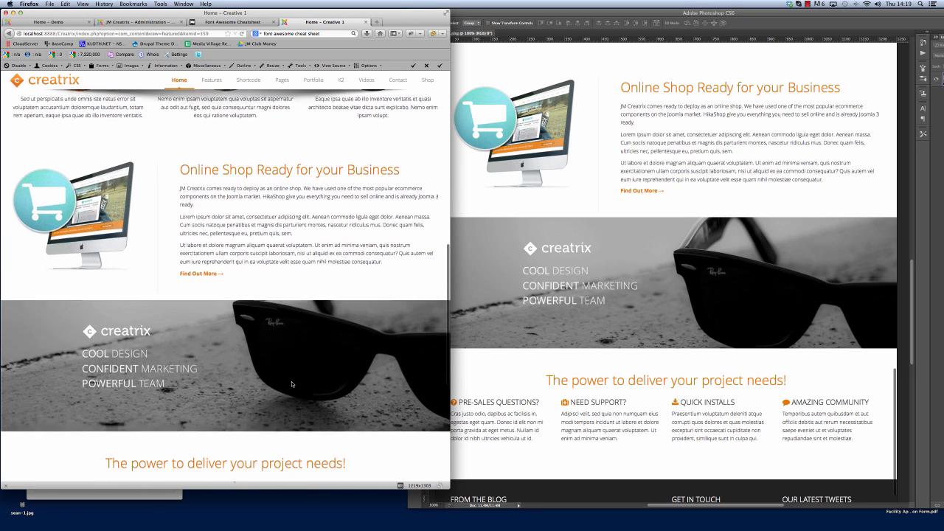
scroll(293, 359, down, 6)
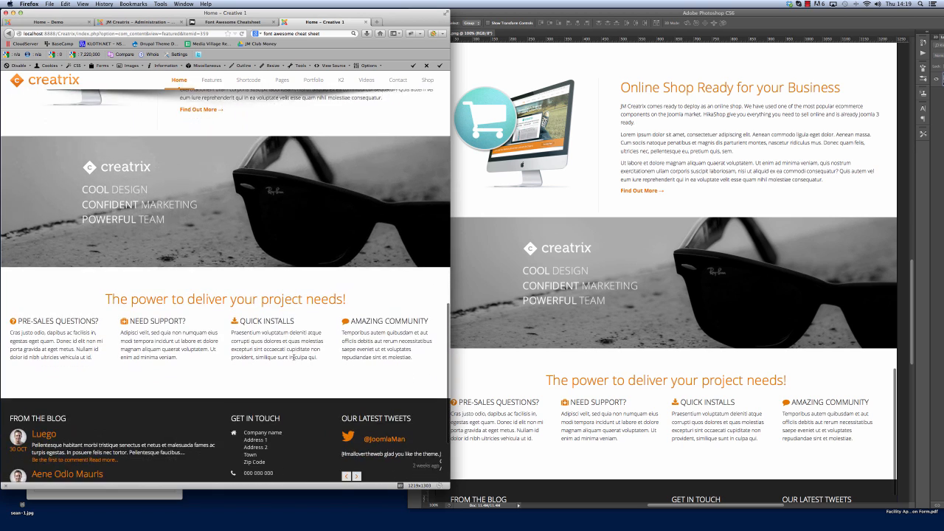
scroll(294, 359, up, 15)
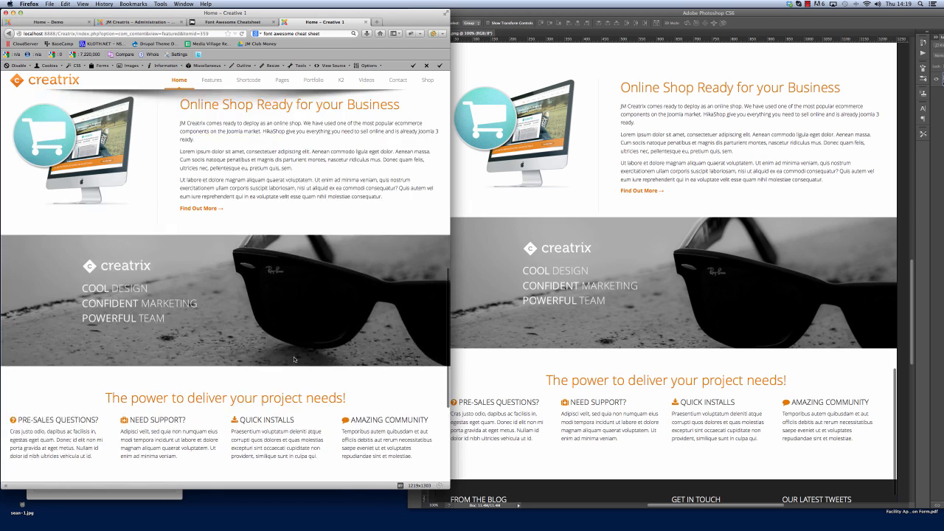
click(366, 22)
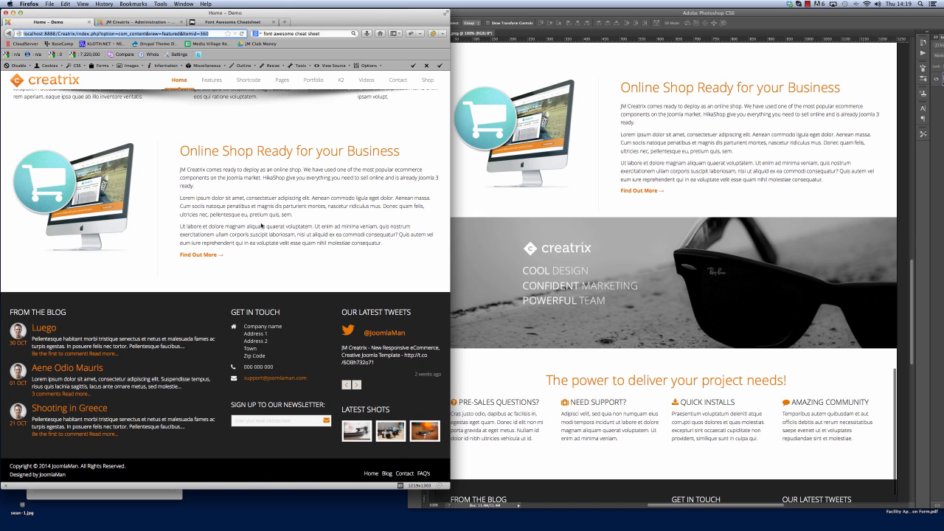
Step: In the layout of the JM Creatrix - Demo template style, move the FP Parallax row above FP Recent Project
scroll(238, 315, up, 3)
scroll(238, 315, down, 2)
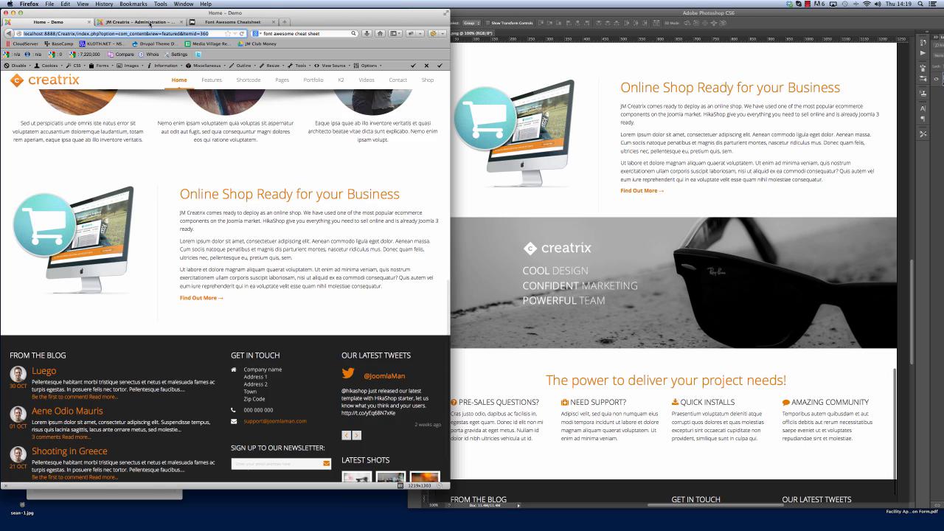
click(149, 22)
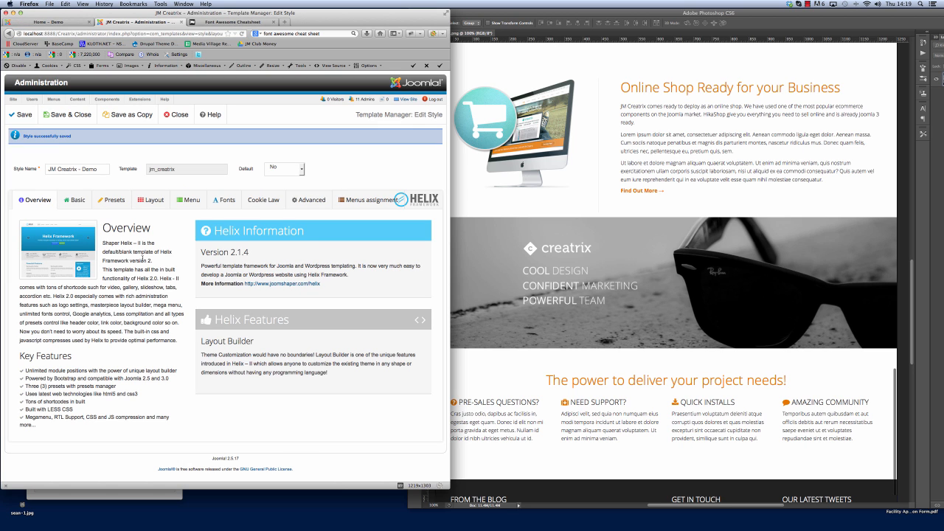
click(153, 199)
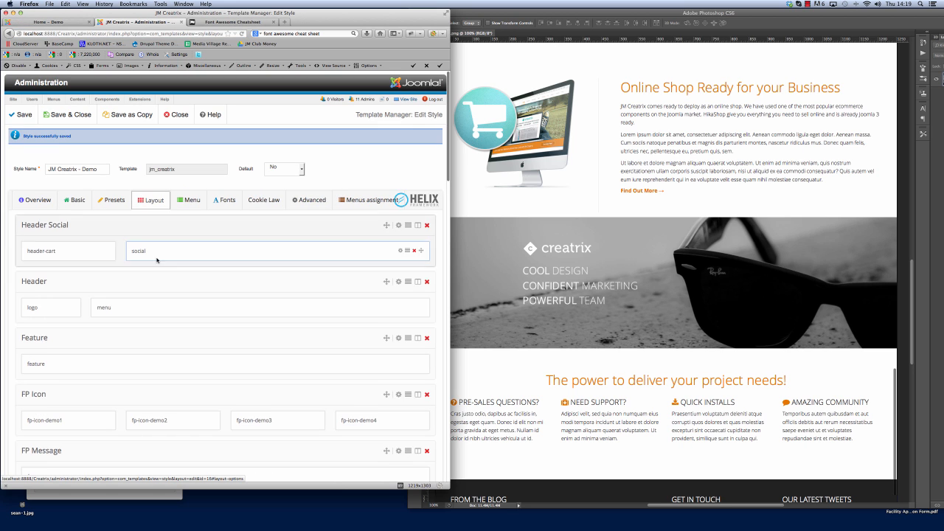
scroll(156, 259, down, 10)
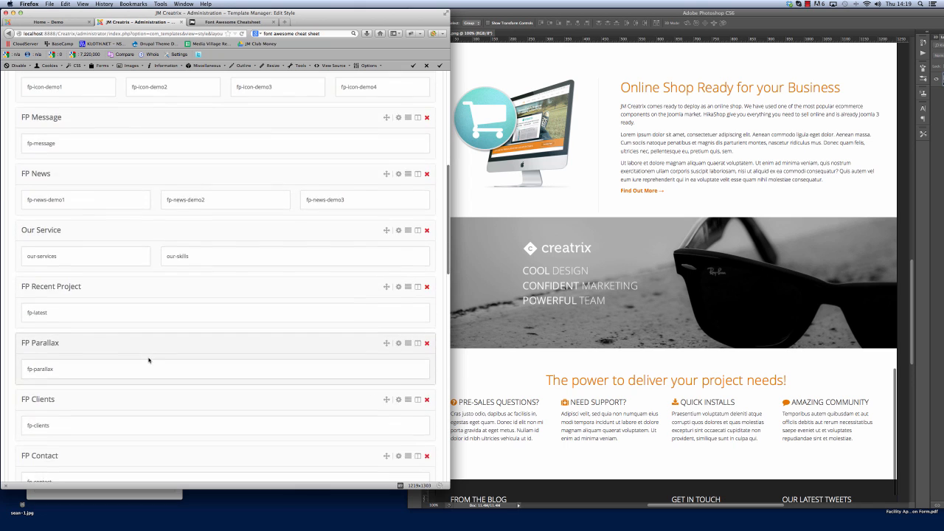
scroll(148, 360, down, 2)
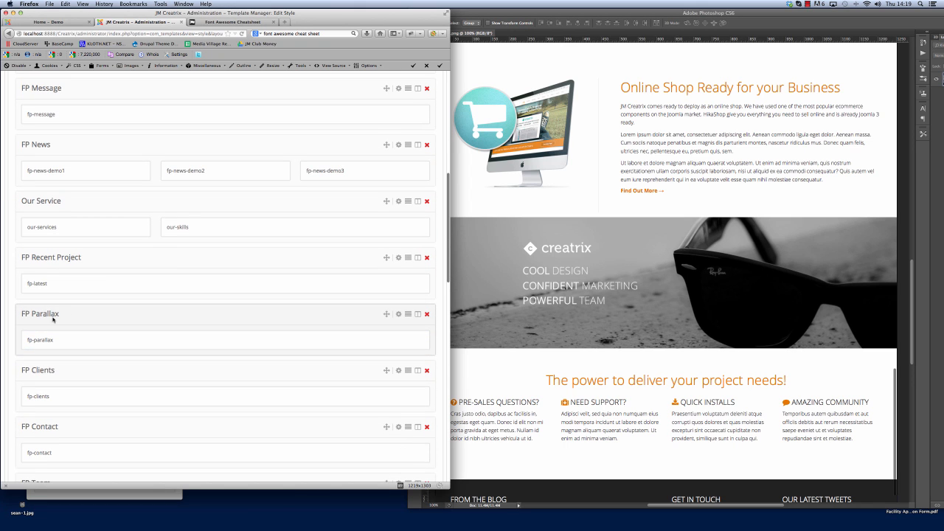
drag(386, 314, 384, 255)
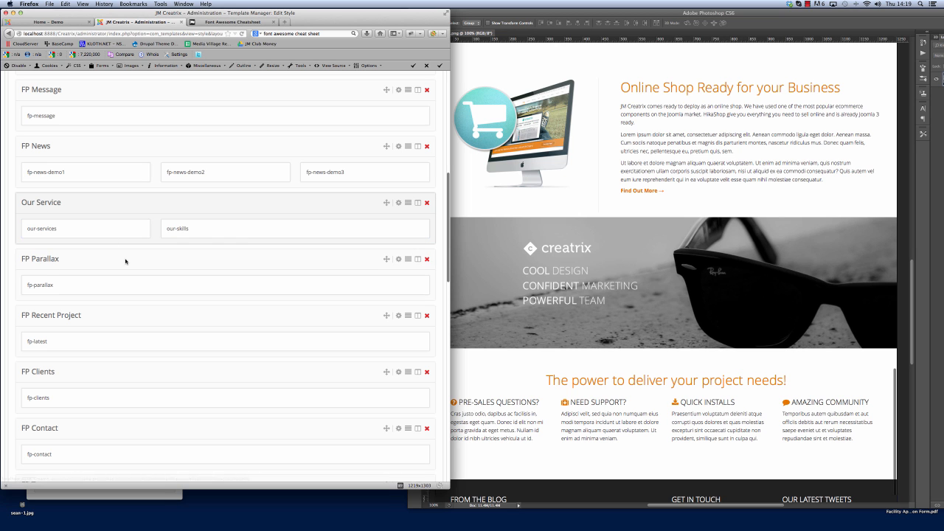
Step: Save the JM Creatrix - Demo template style and close it
scroll(300, 297, up, 5)
scroll(300, 296, up, 3)
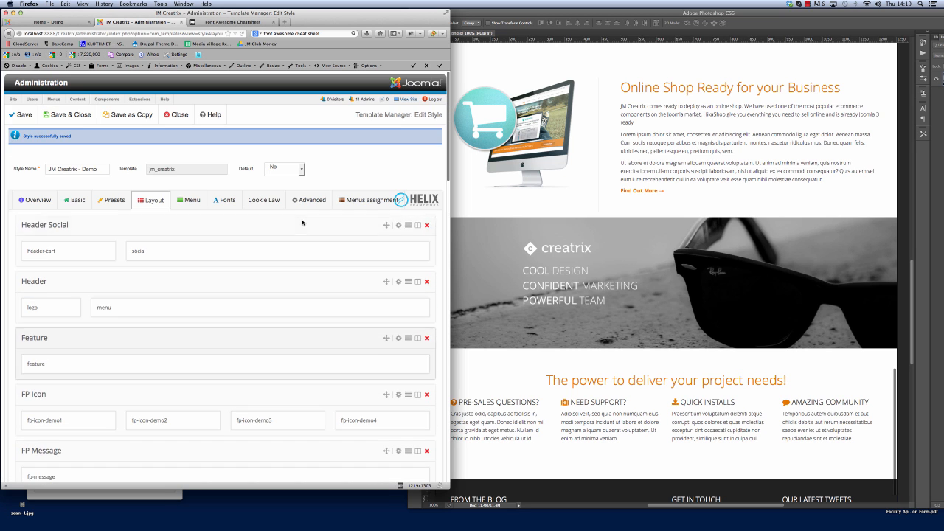
click(24, 116)
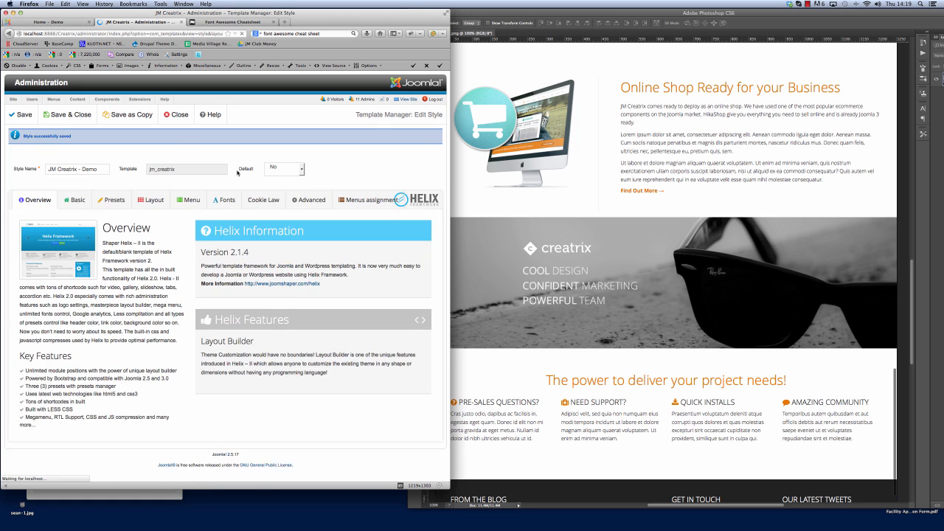
click(176, 117)
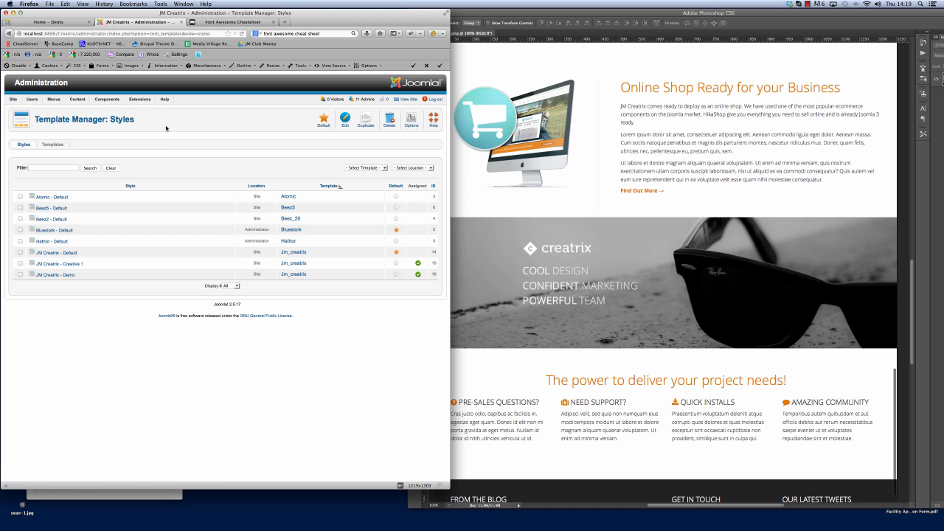
Step: Open the Creative 1 Page Parallax module from the Module Manager for editing
mouse_move(139, 99)
click(145, 118)
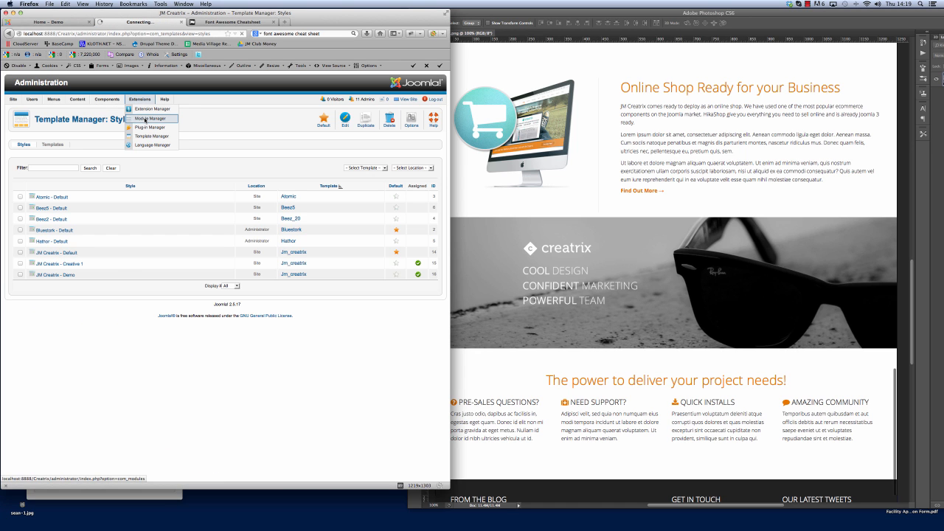
scroll(201, 294, down, 5)
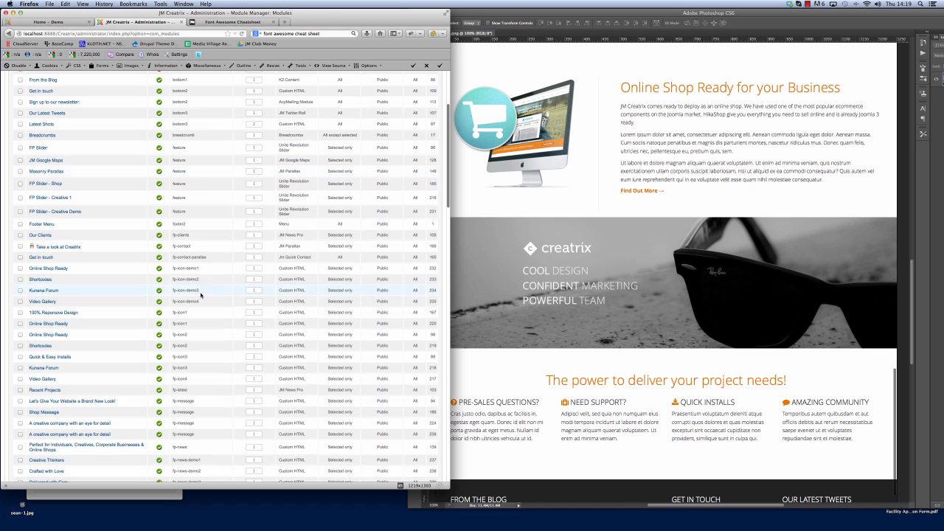
scroll(201, 294, down, 3)
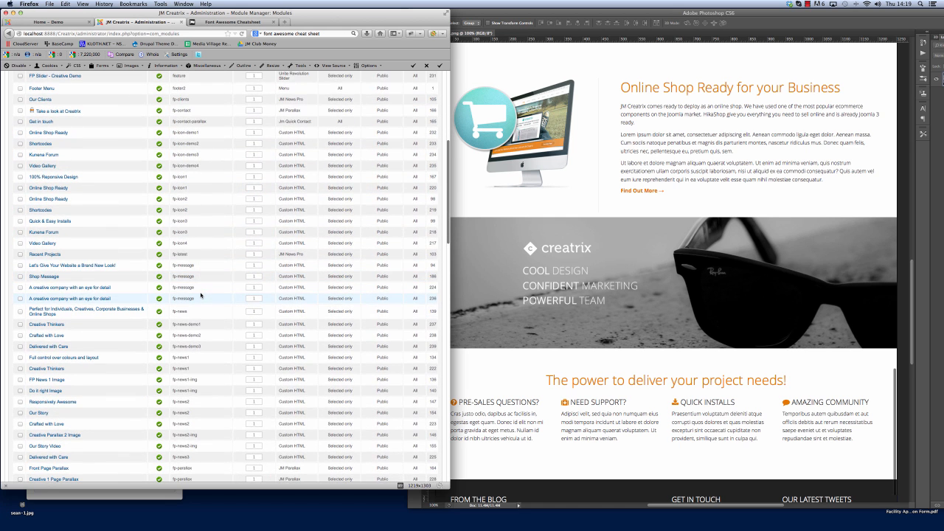
scroll(211, 297, down, 2)
scroll(211, 296, down, 2)
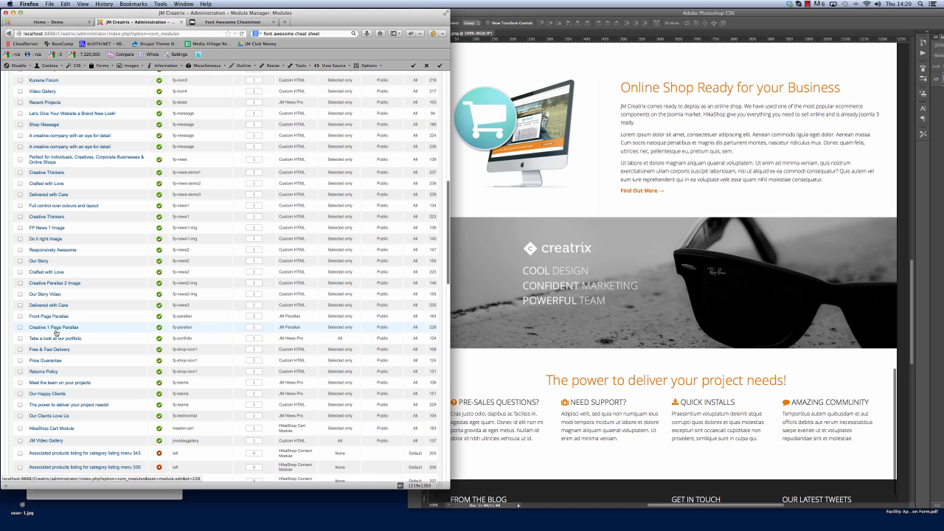
click(59, 328)
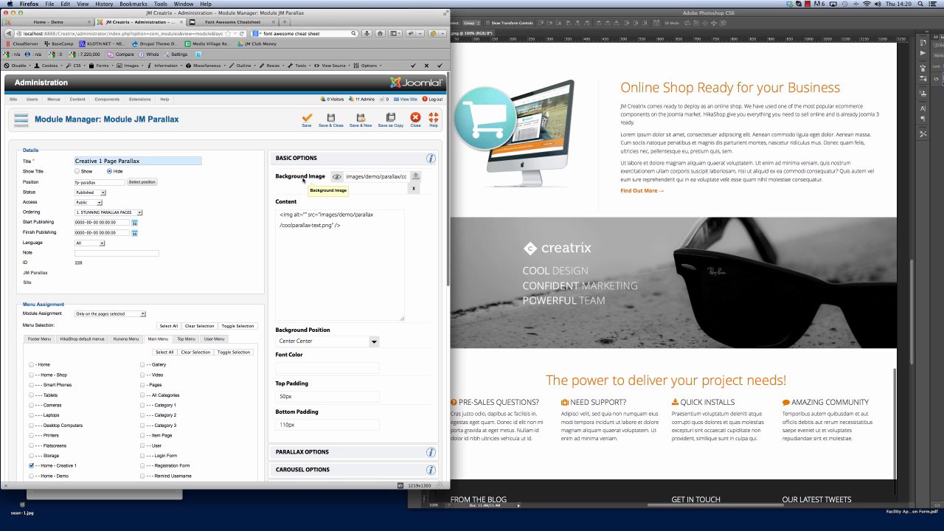
Step: Compare the parallax module with the mockup's banner and view the available background images in /demo/parallax without choosing one
click(700, 279)
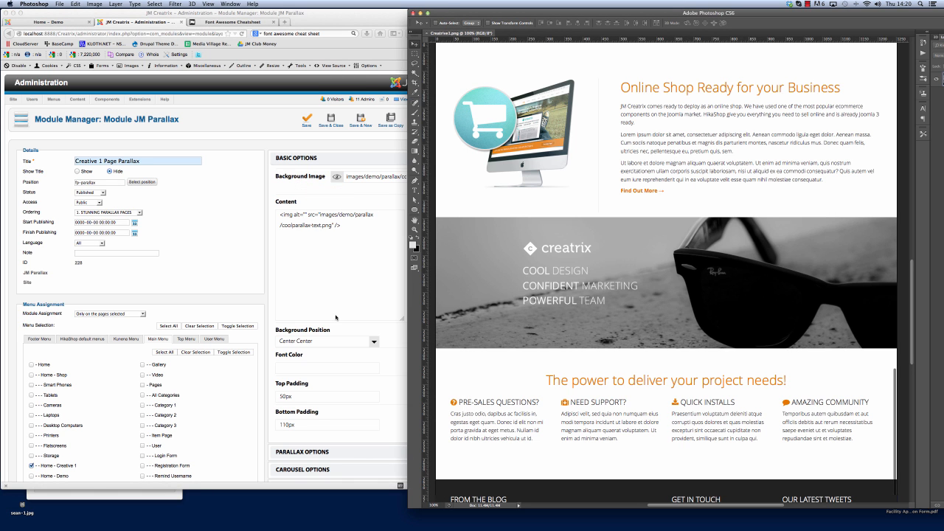
click(337, 318)
click(415, 177)
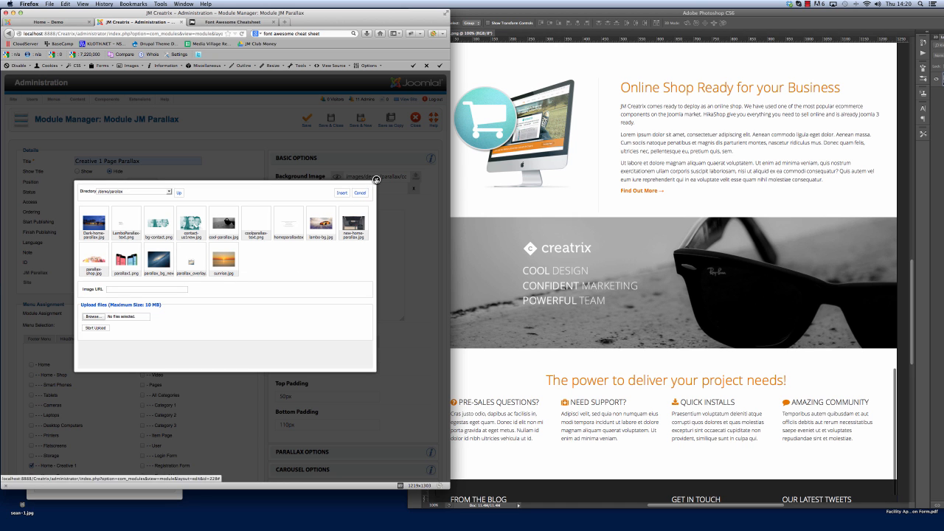
click(376, 179)
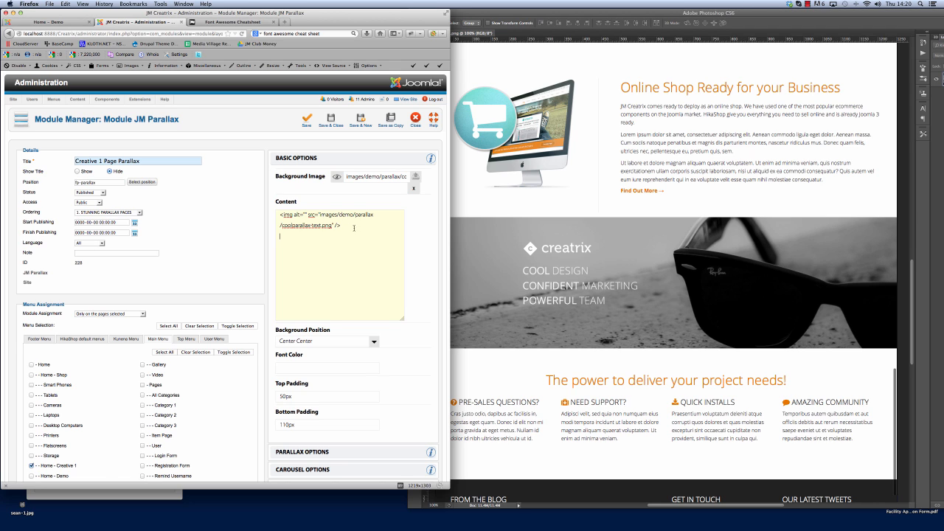
Step: Add <h3>This is a h3 heading</h3> below the image tag in the parallax module's content and save the module as a copy
drag(353, 228, 244, 203)
click(346, 258)
click(578, 279)
click(346, 227)
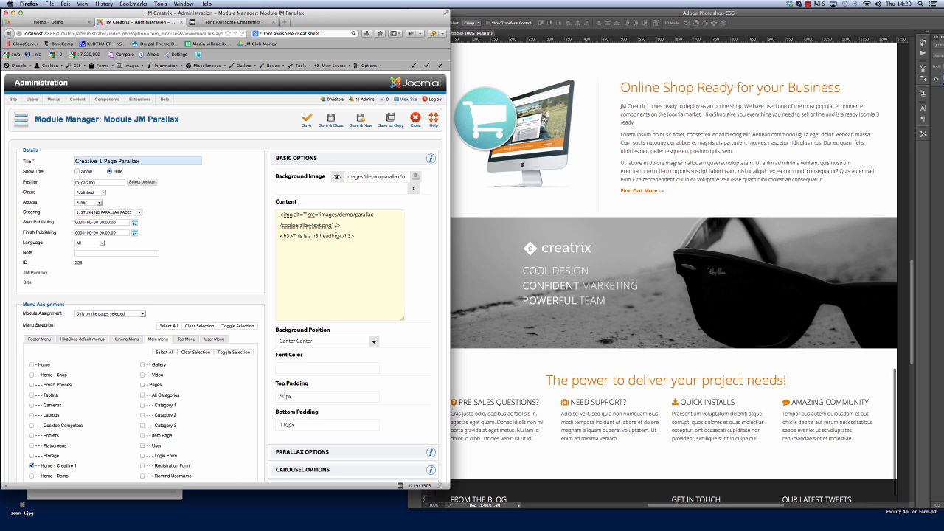
drag(355, 236, 280, 237)
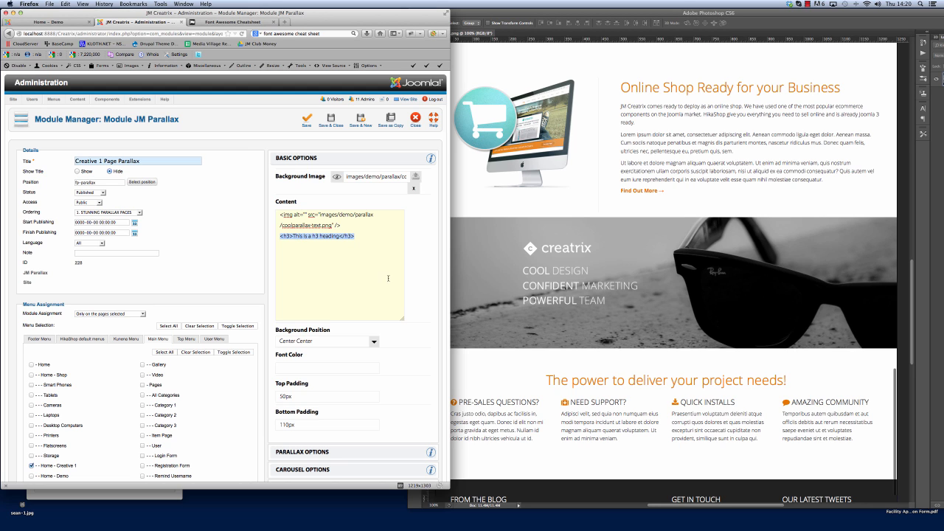
click(417, 281)
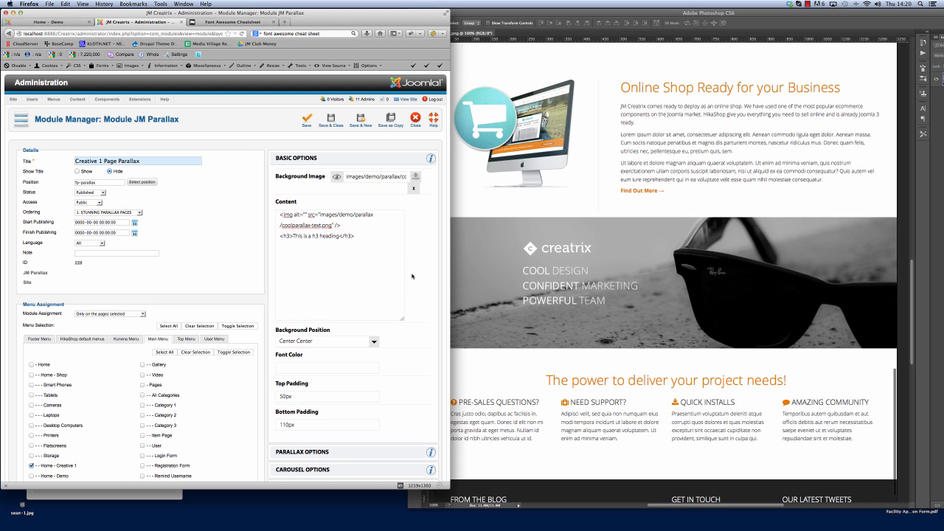
click(391, 121)
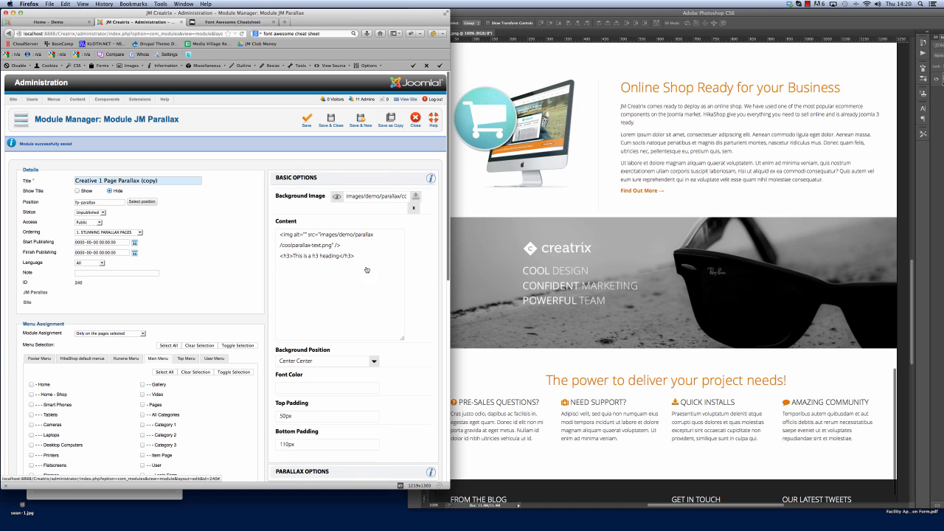
Step: Retitle the copied module Creative 1 Page Parallax, assign it to Home - Demo, set its status to Published and save it
scroll(399, 279, down, 2)
scroll(398, 279, down, 1)
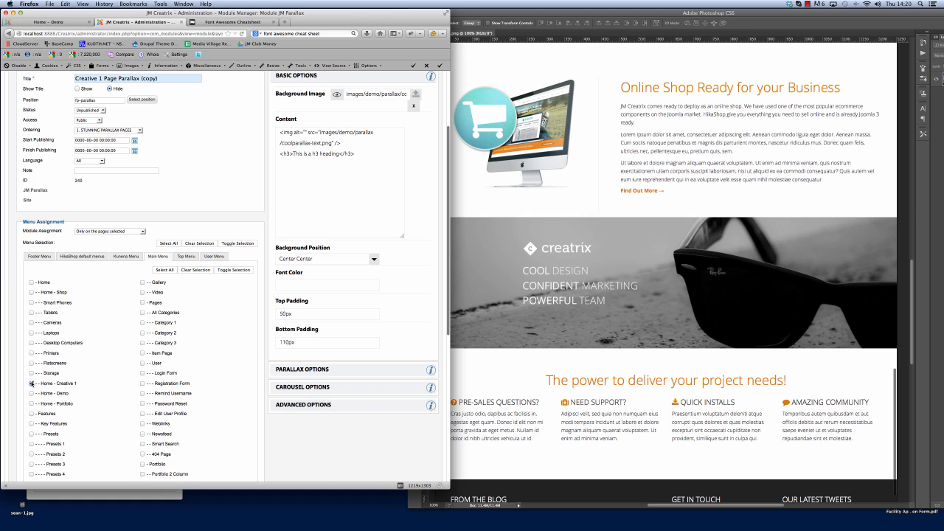
scroll(230, 378, up, 3)
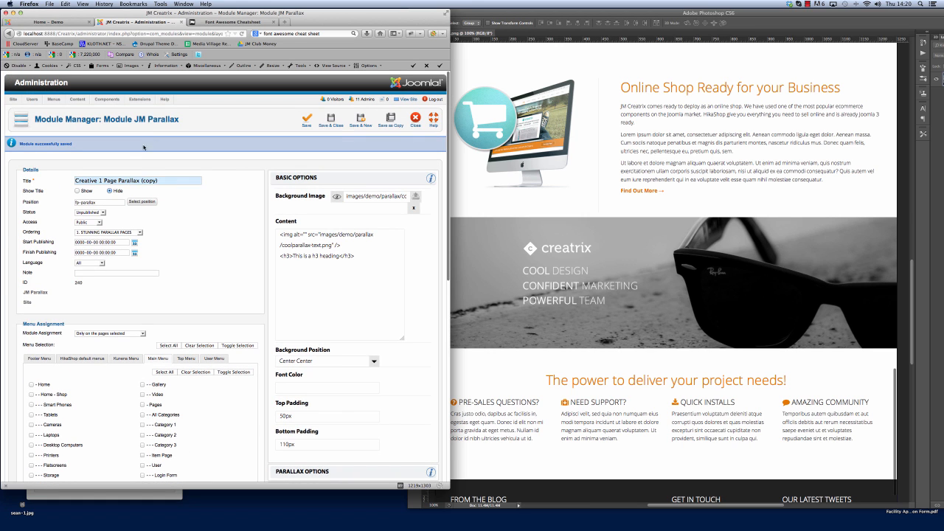
drag(140, 180, 158, 180)
key(BackSpace)
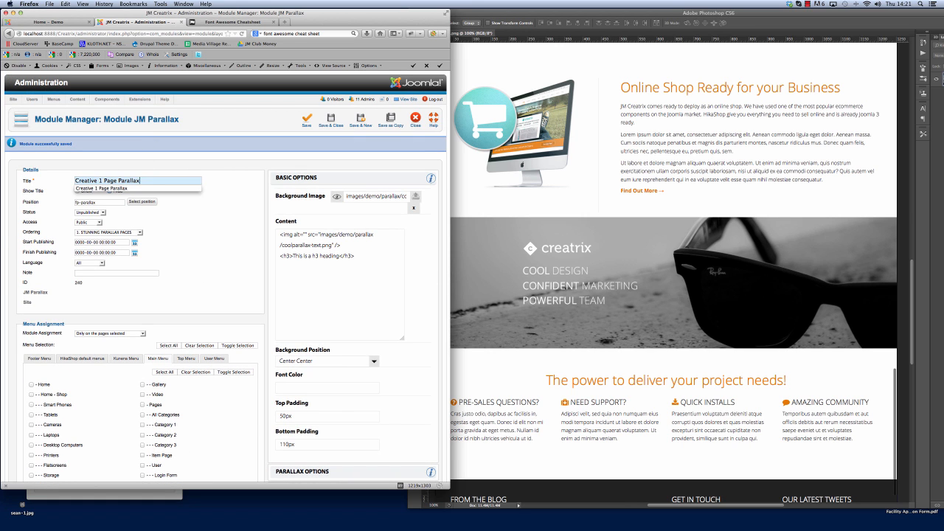
click(103, 213)
click(87, 219)
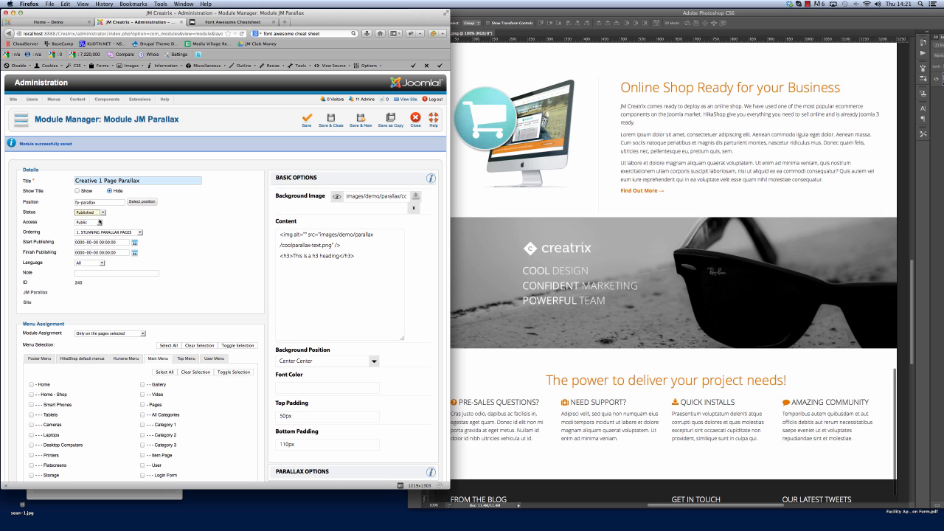
click(308, 127)
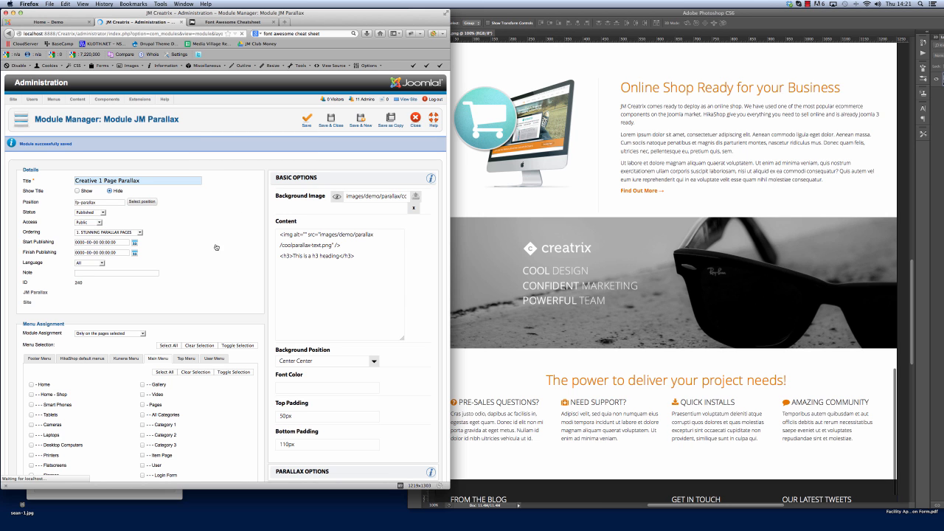
Step: Reload the demo home page and inspect the parallax banner and the h3 heading under its text
click(50, 22)
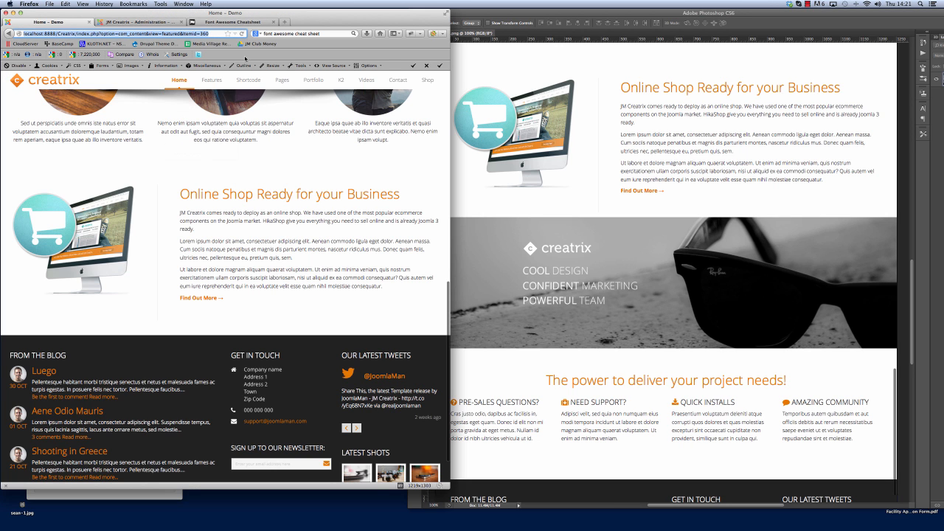
key(super+r)
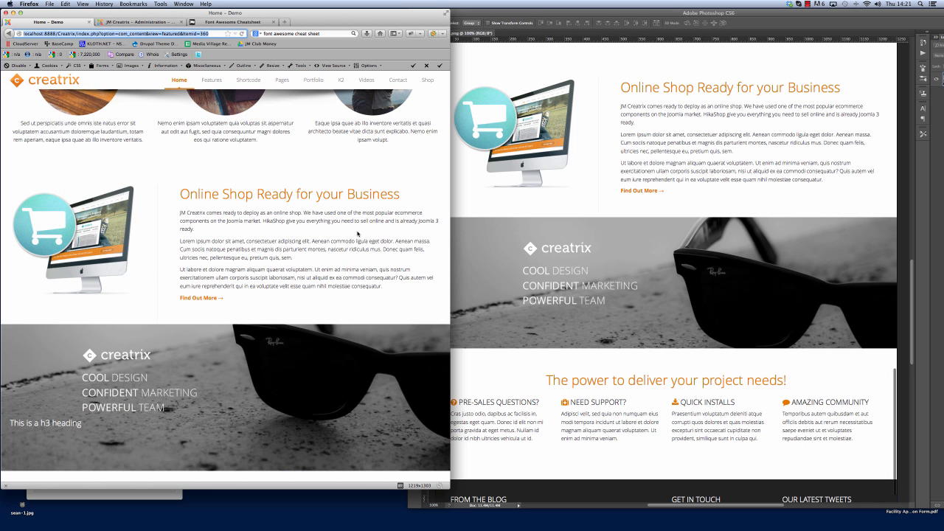
scroll(358, 234, down, 3)
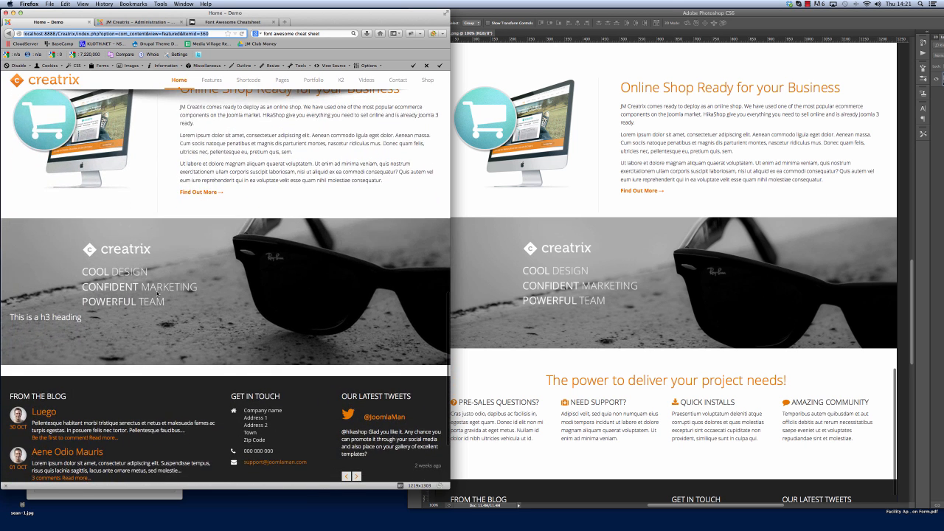
drag(9, 317, 71, 317)
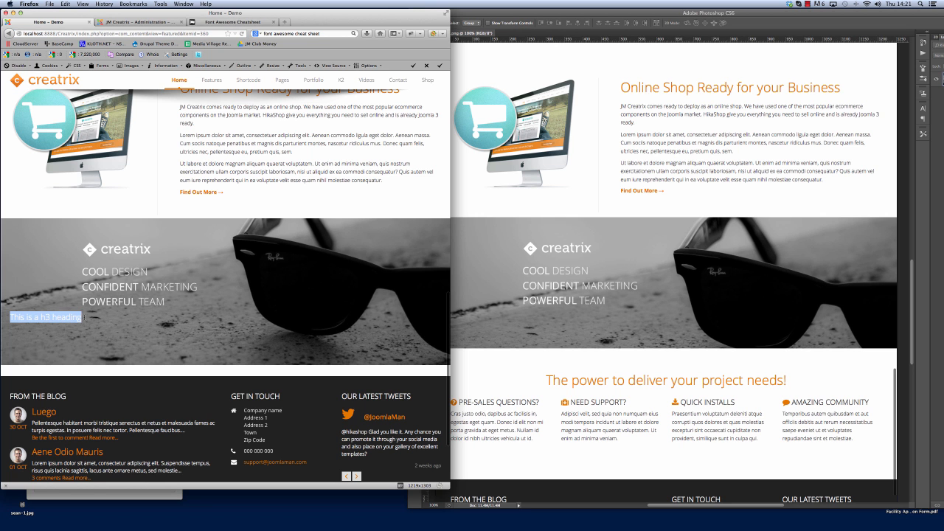
scroll(179, 319, down, 2)
scroll(178, 320, up, 3)
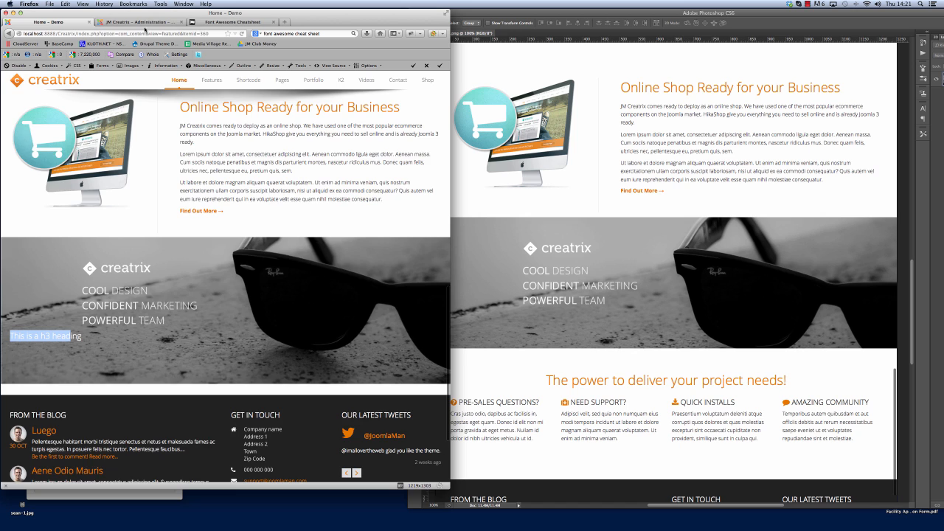
Step: Delete the <h3>This is a h3 heading</h3> line from the parallax module's content, leaving only the image tag
click(139, 22)
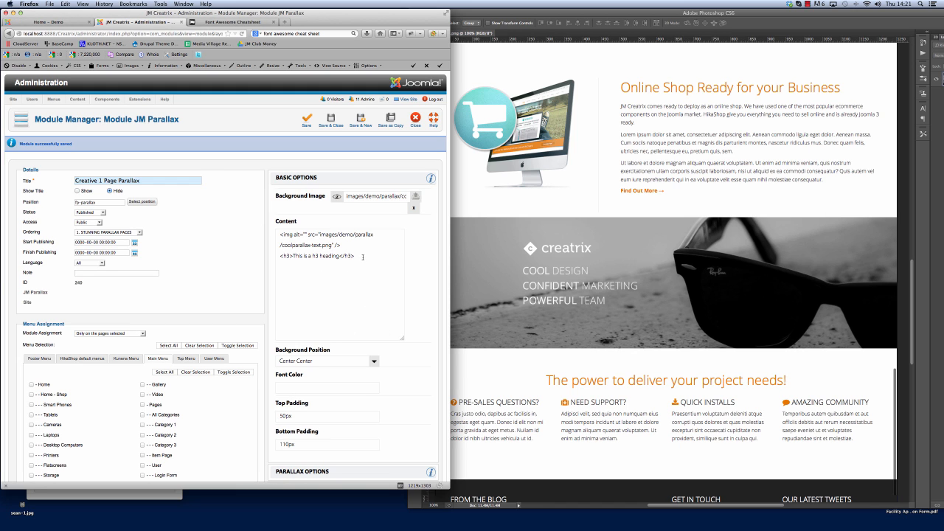
scroll(418, 354, down, 1)
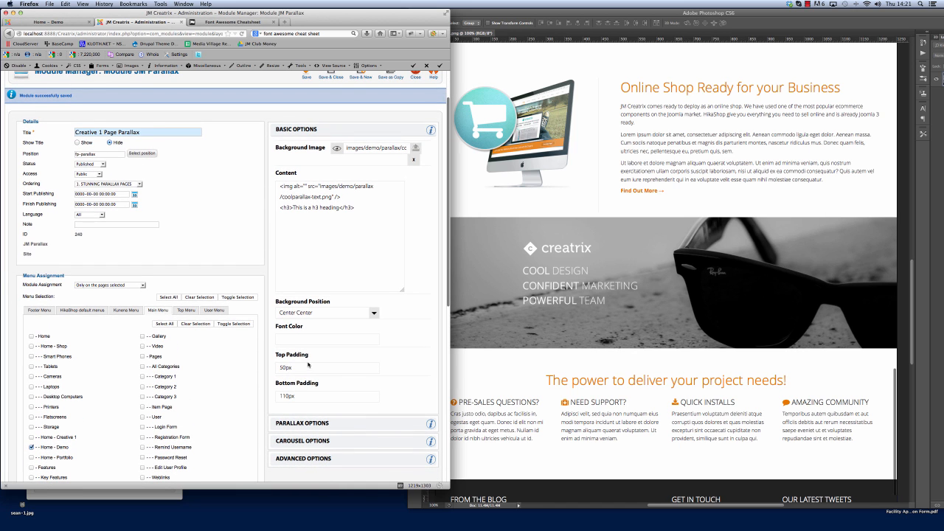
click(287, 339)
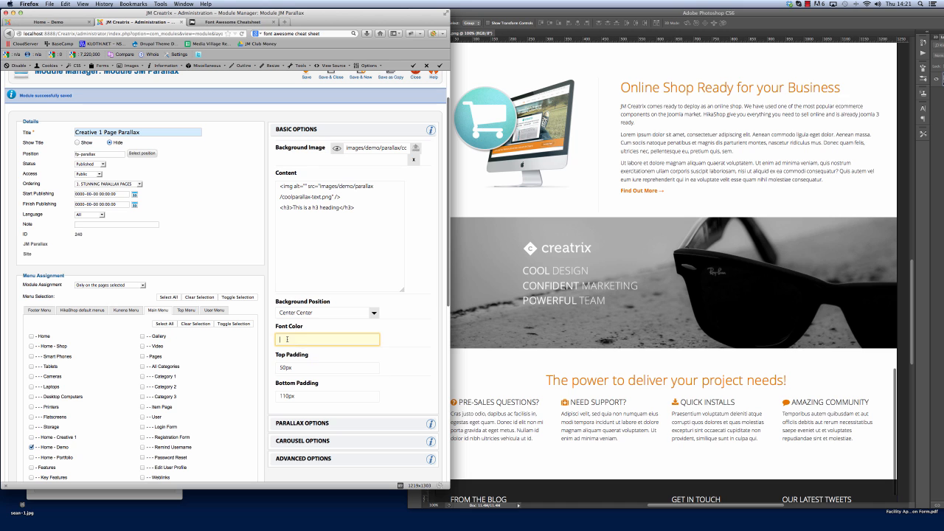
click(313, 249)
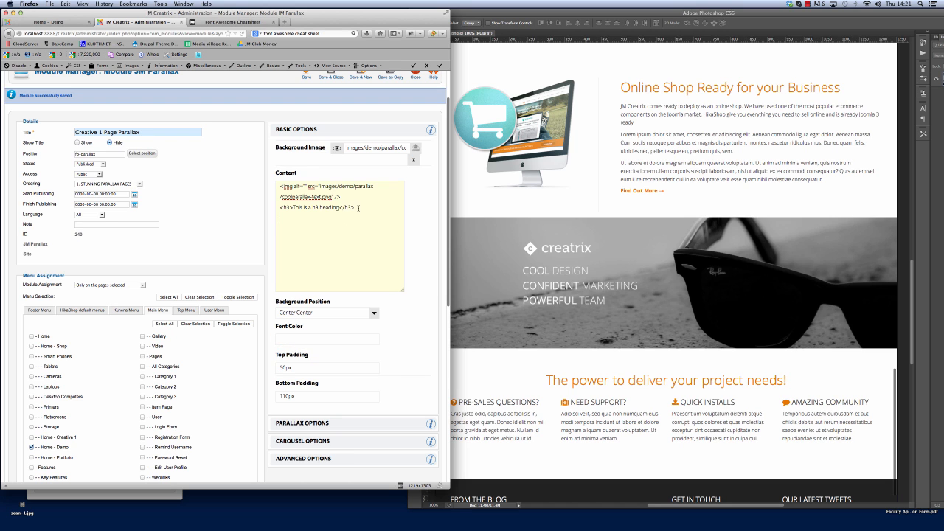
drag(359, 208, 238, 208)
key(BackSpace)
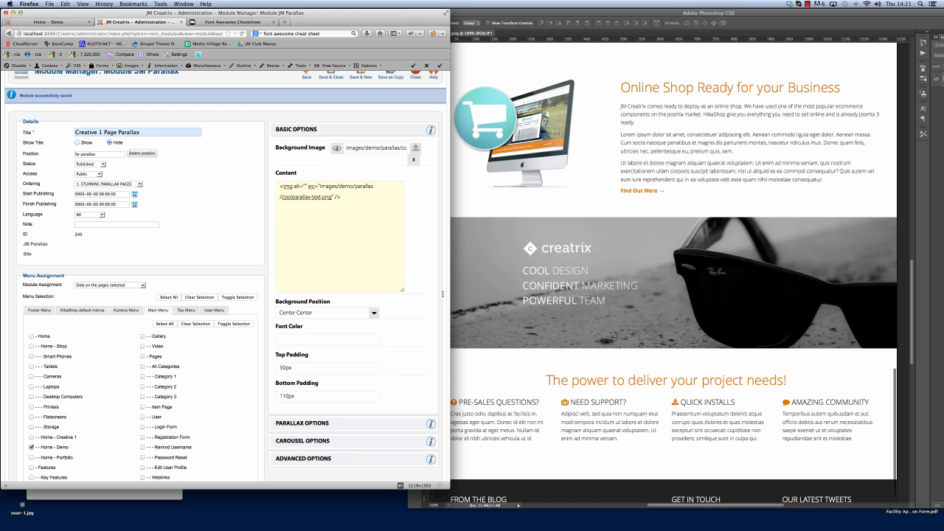
Step: Review the module's parallax options, including the Background Ratio, without changing them
scroll(414, 301, down, 2)
click(322, 354)
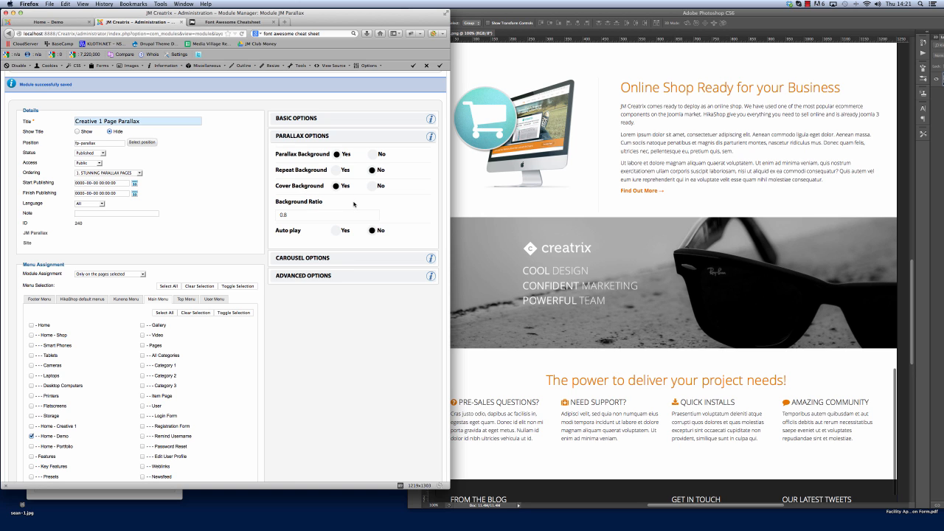
click(300, 216)
drag(296, 215, 277, 214)
key(super+a)
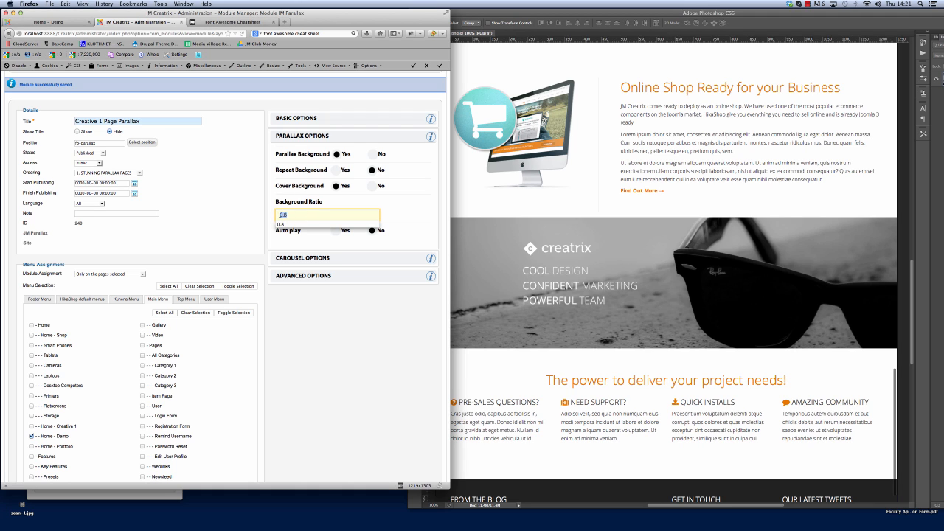
click(311, 215)
click(402, 212)
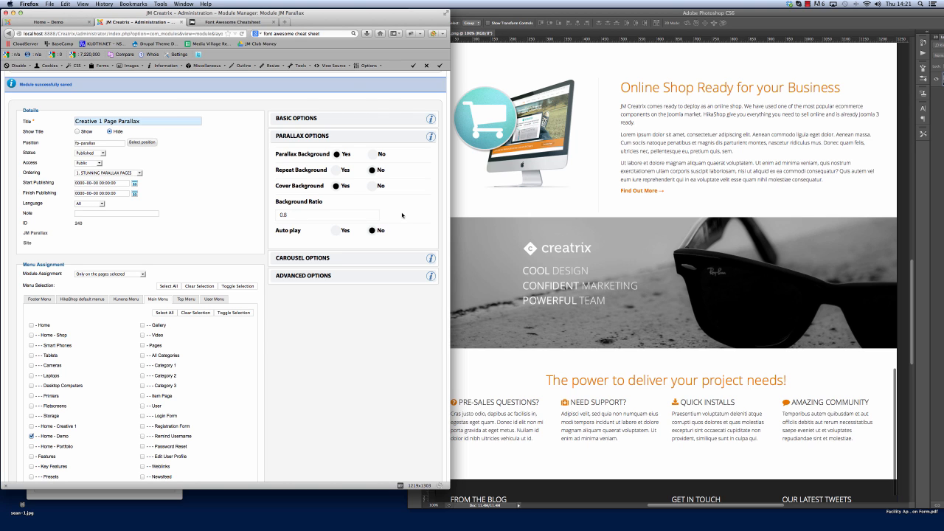
Step: Save and close the parallax module and check the banner on the demo home page
scroll(402, 215, up, 2)
click(331, 121)
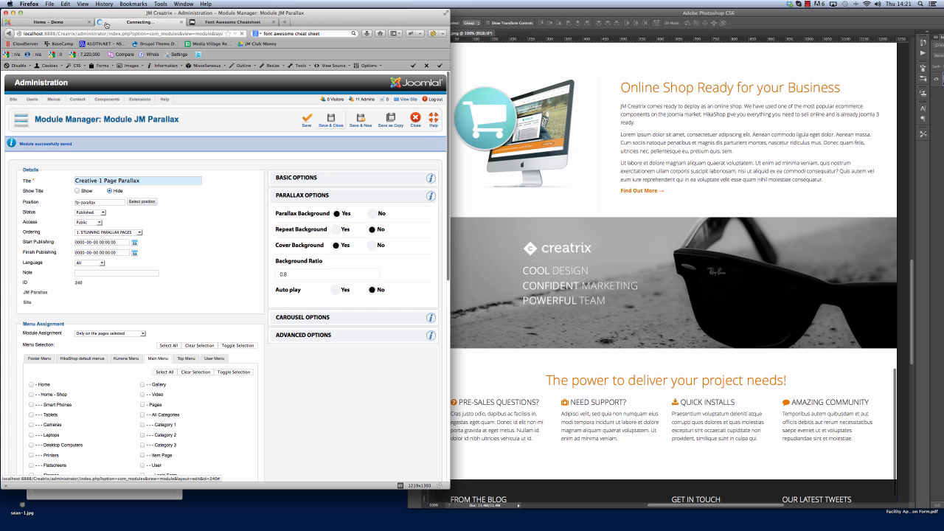
click(72, 24)
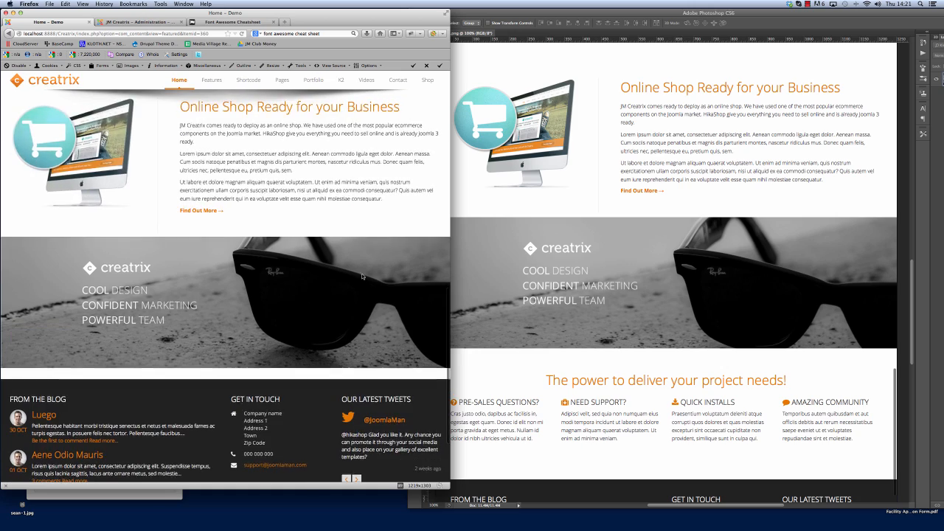
scroll(363, 276, down, 3)
scroll(362, 277, up, 10)
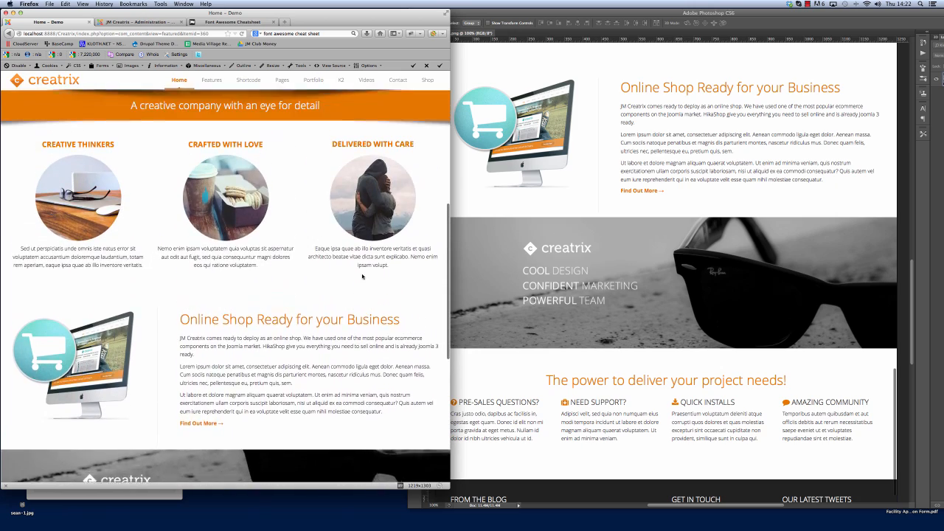
scroll(362, 276, up, 5)
scroll(362, 277, down, 15)
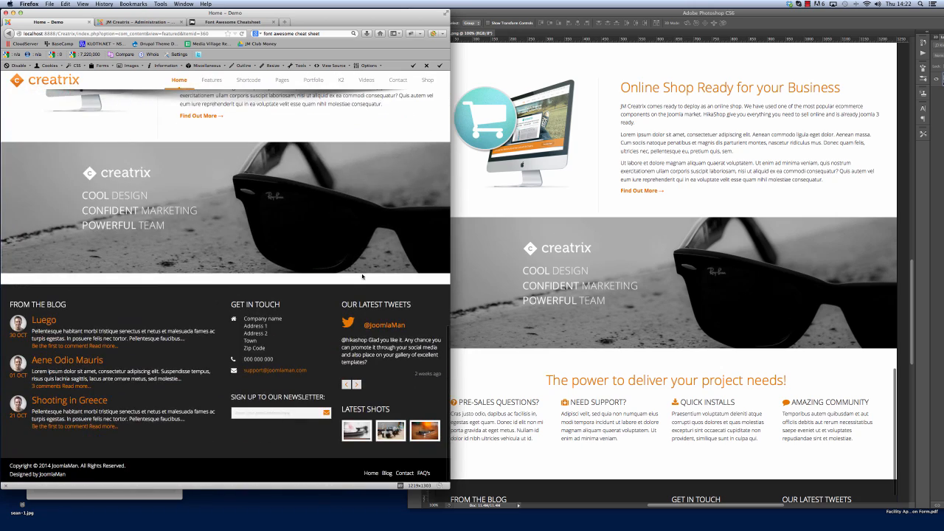
Step: Compare the demo home page below the parallax banner with the mockup's "The power to deliver your project needs!" section
click(588, 379)
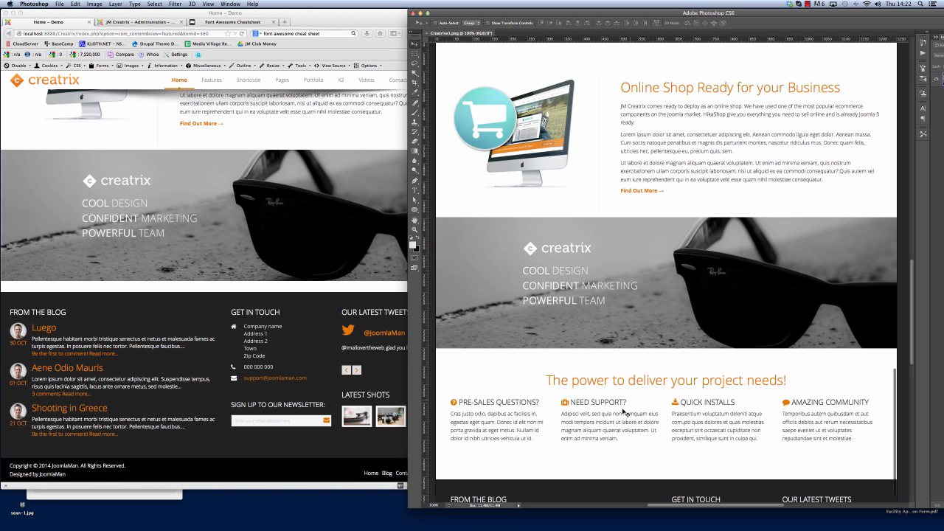
click(319, 138)
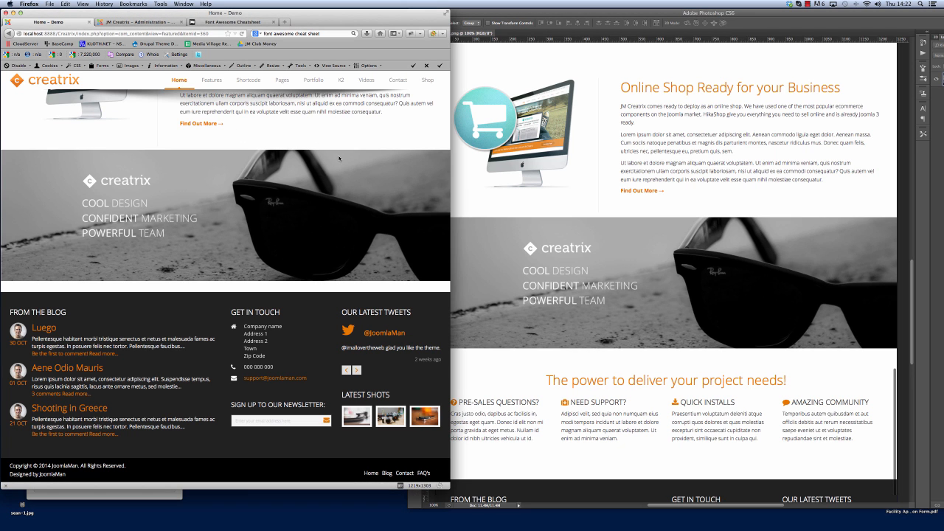
scroll(339, 157, up, 2)
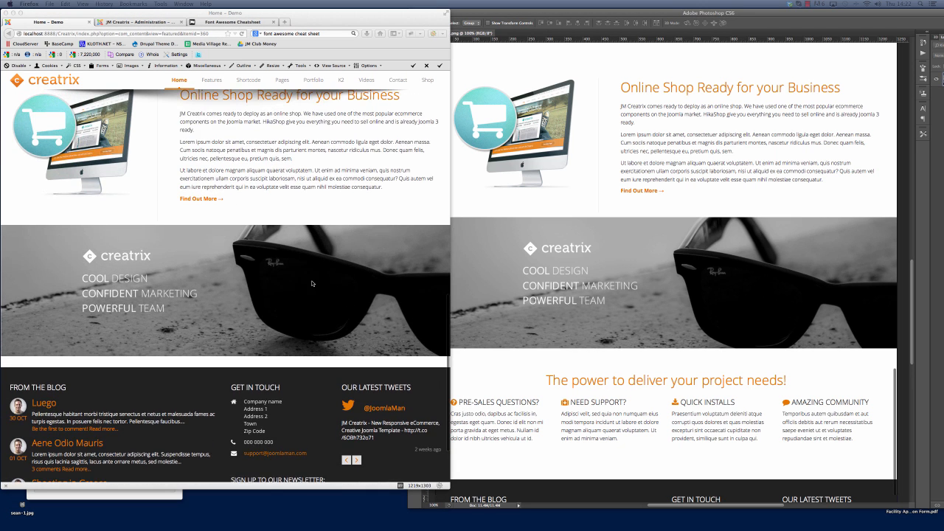
scroll(312, 286, down, 1)
click(617, 378)
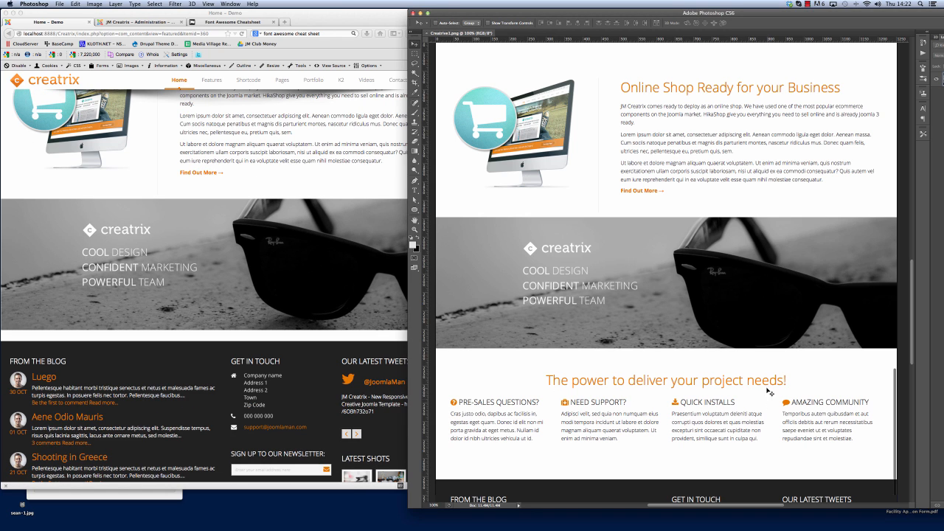
click(296, 185)
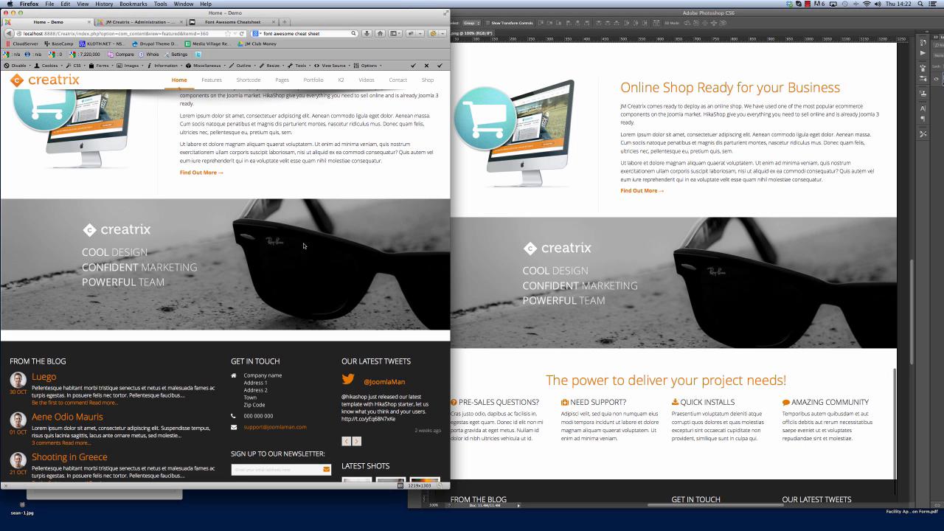
scroll(318, 293, up, 10)
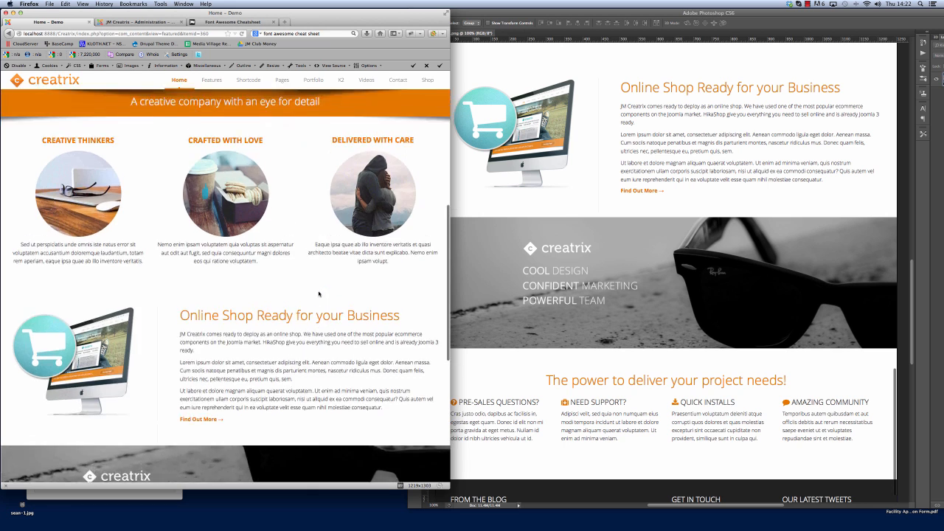
Step: Open the layout settings of the JM Creatrix - Demo template style in the Joomla administration
click(137, 22)
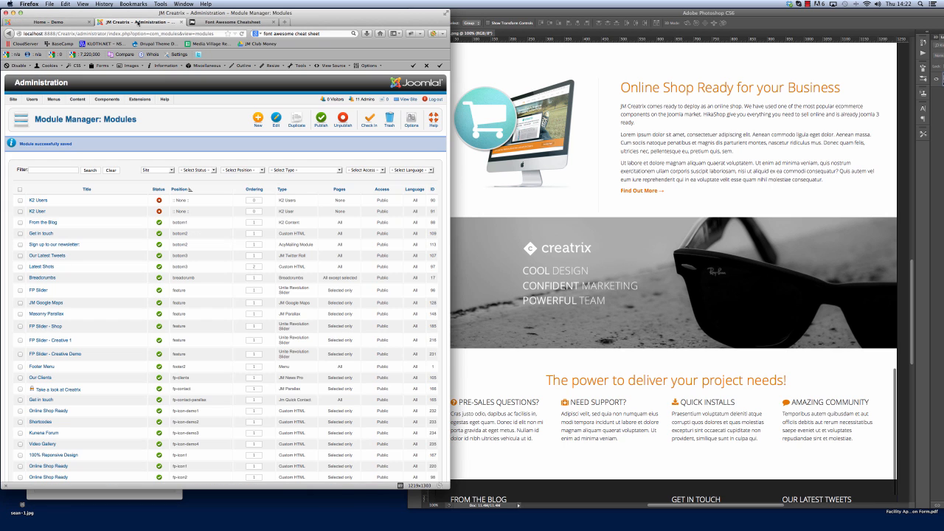
mouse_move(139, 99)
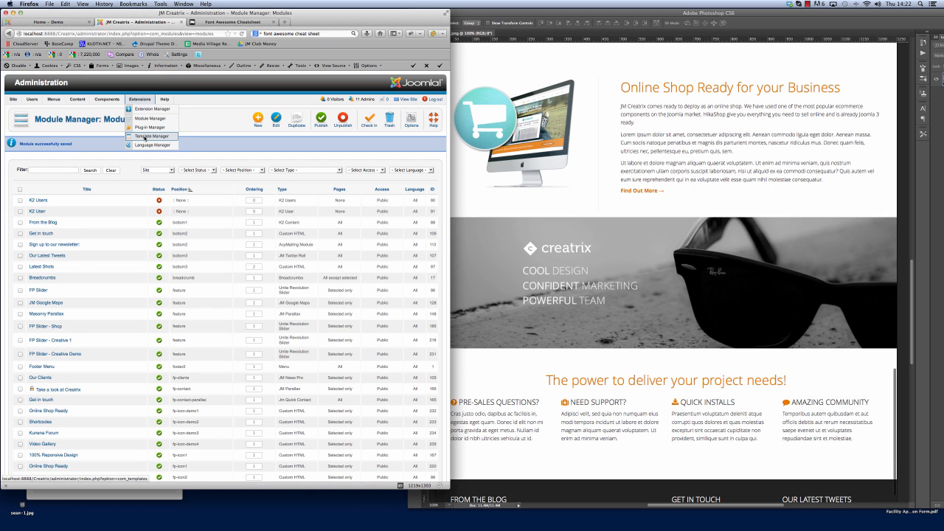
click(145, 136)
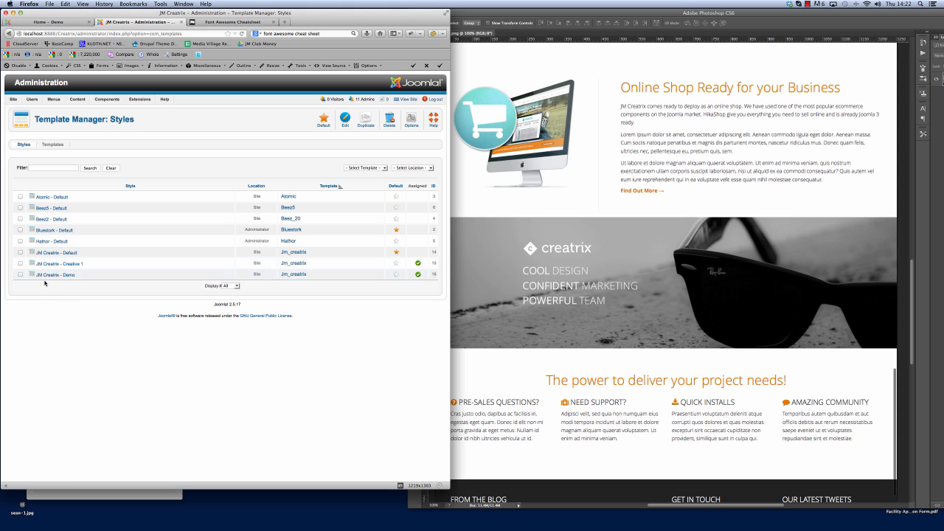
click(54, 275)
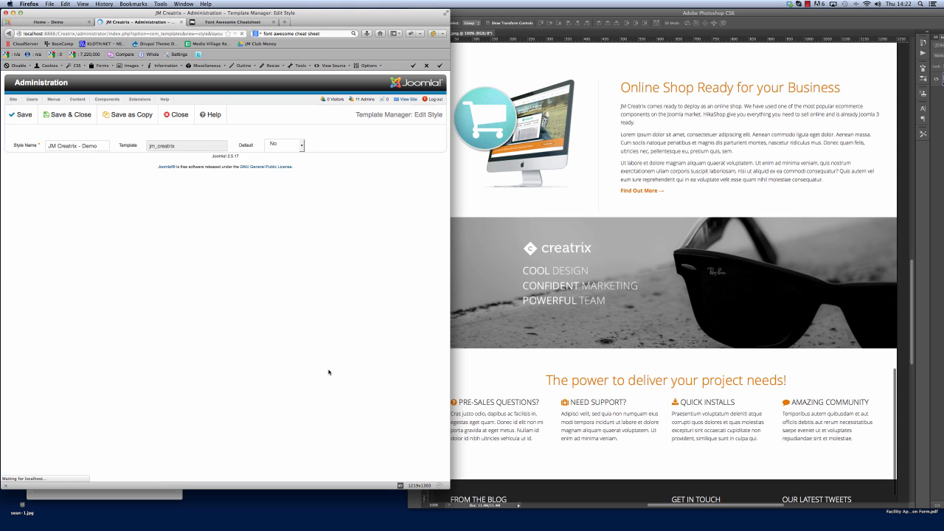
click(151, 175)
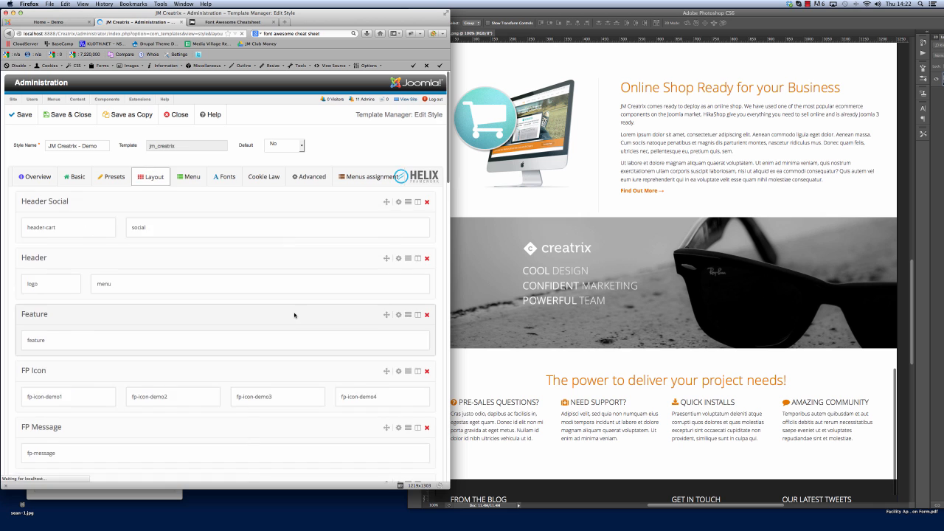
Step: Move the FP Team row directly below the FP Parallax row in the template layout
scroll(293, 315, down, 10)
scroll(250, 329, down, 9)
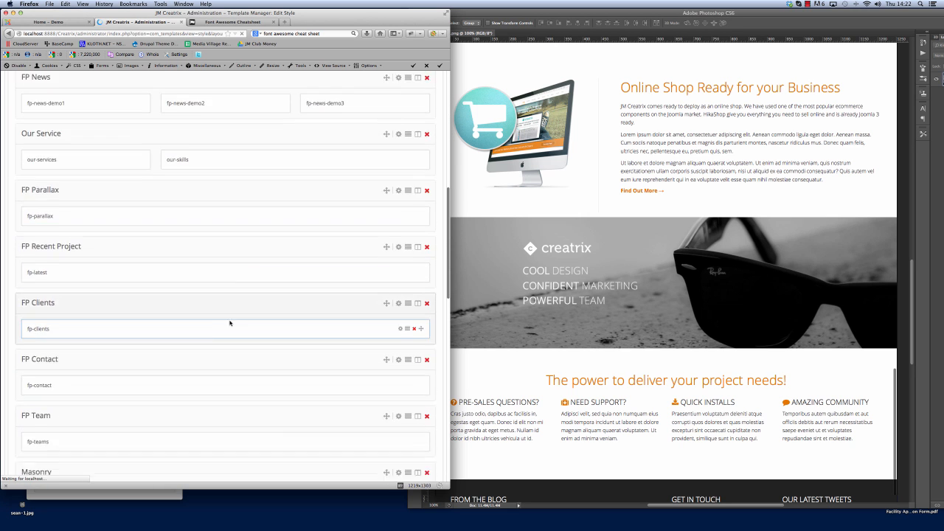
scroll(219, 313, down, 3)
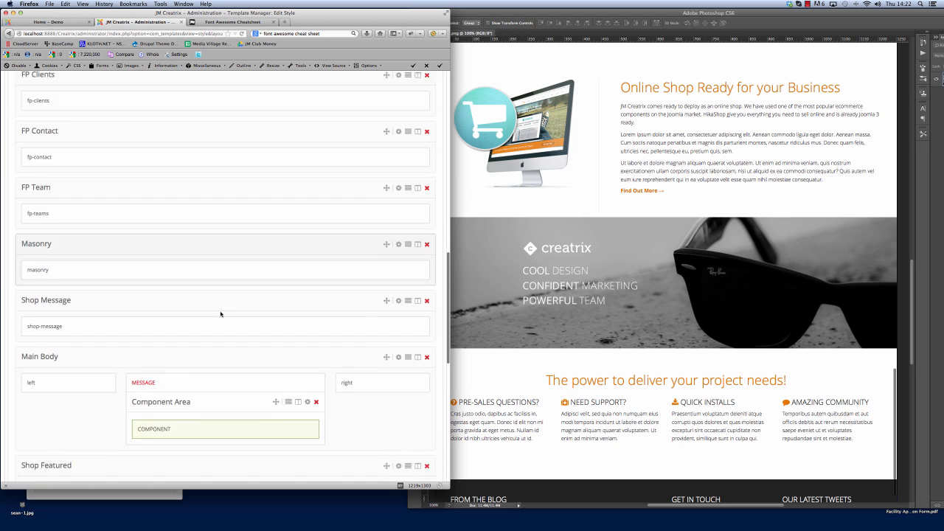
scroll(218, 311, up, 3)
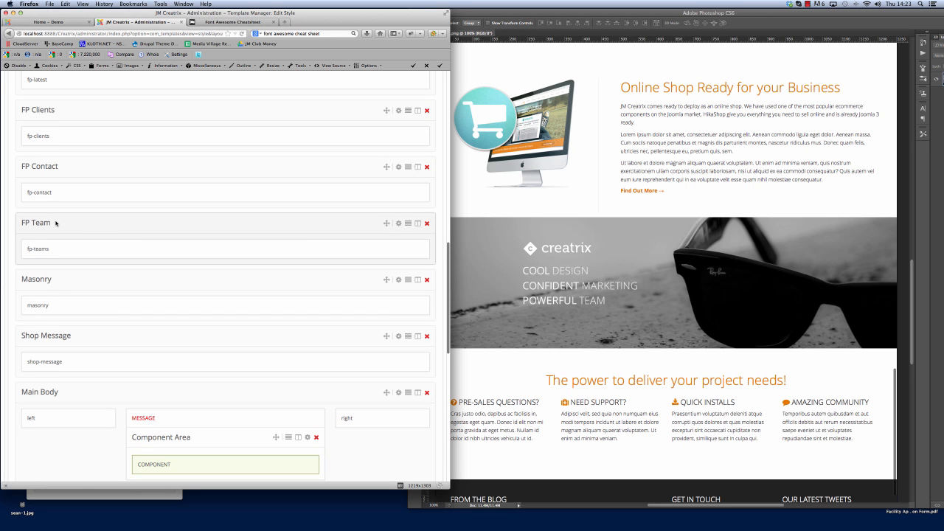
scroll(385, 226, up, 4)
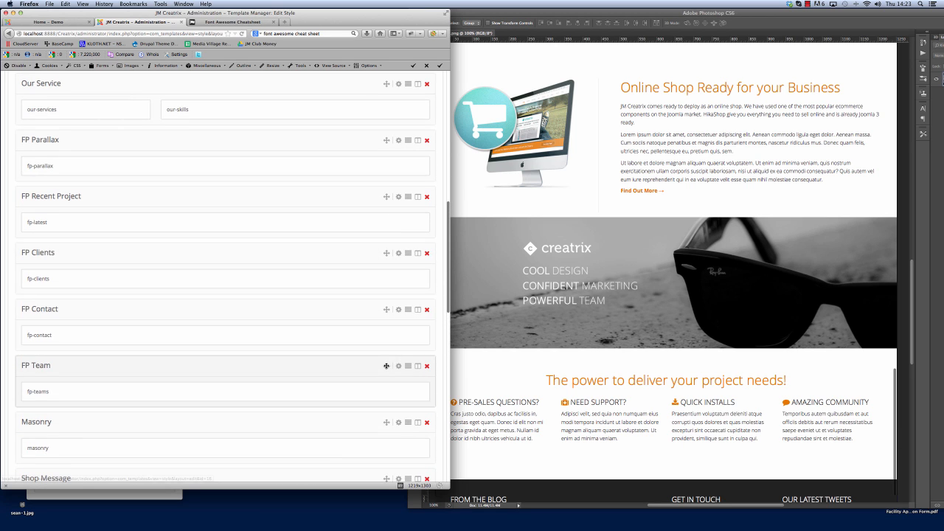
drag(386, 365, 385, 197)
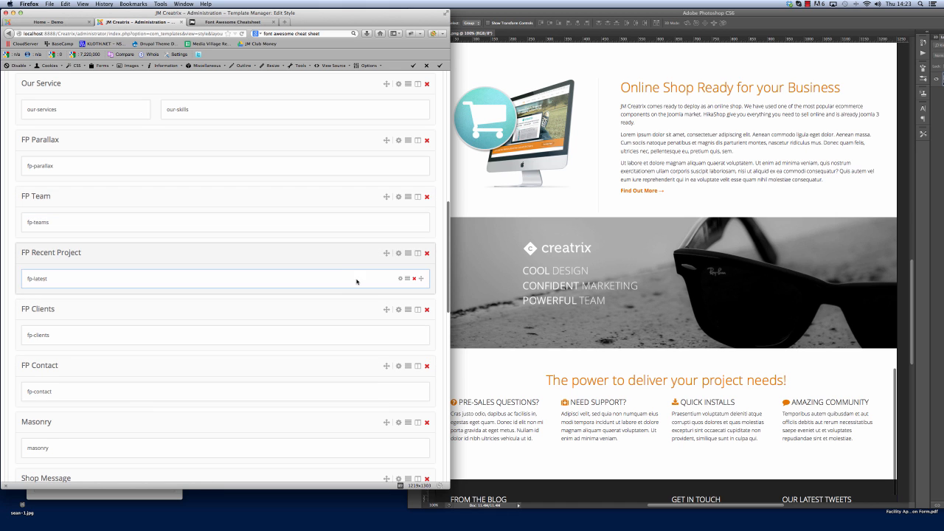
Step: Compare the layout's row order with the mockup's project-needs section, and save and close the template style
click(503, 419)
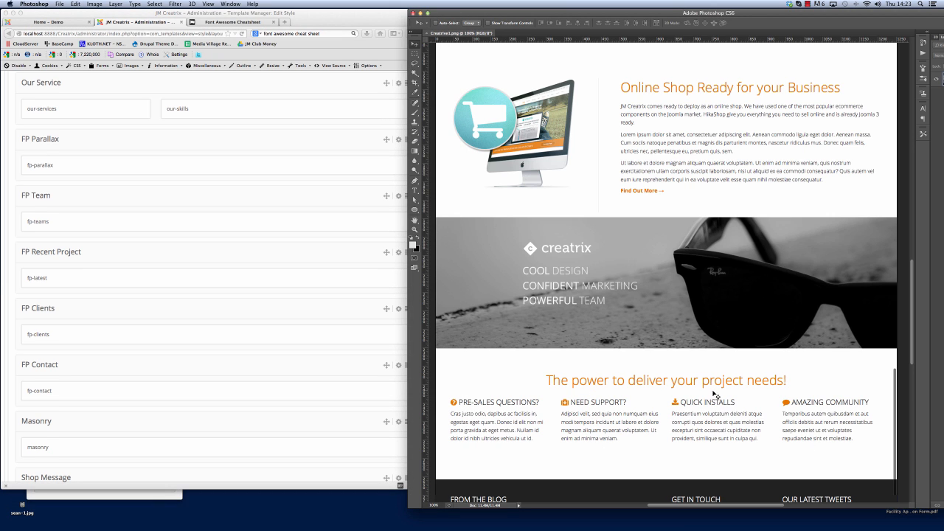
click(114, 204)
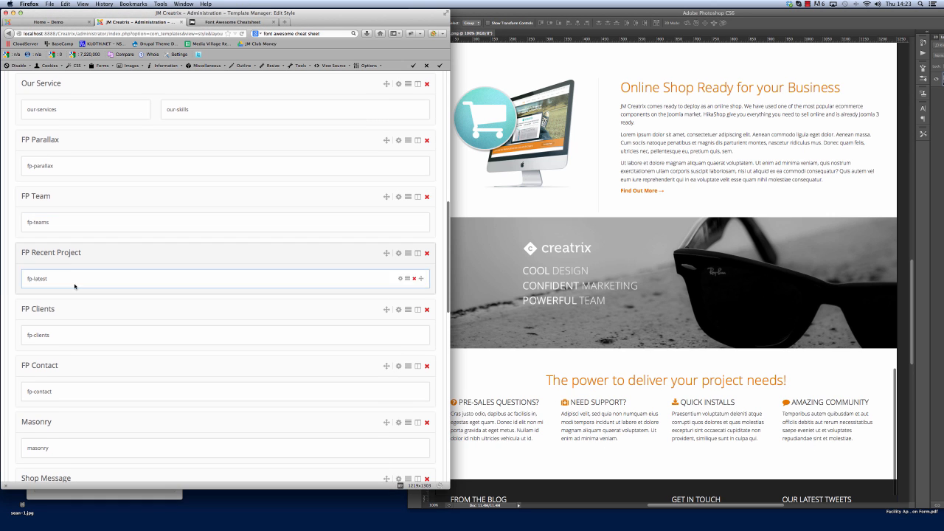
click(650, 400)
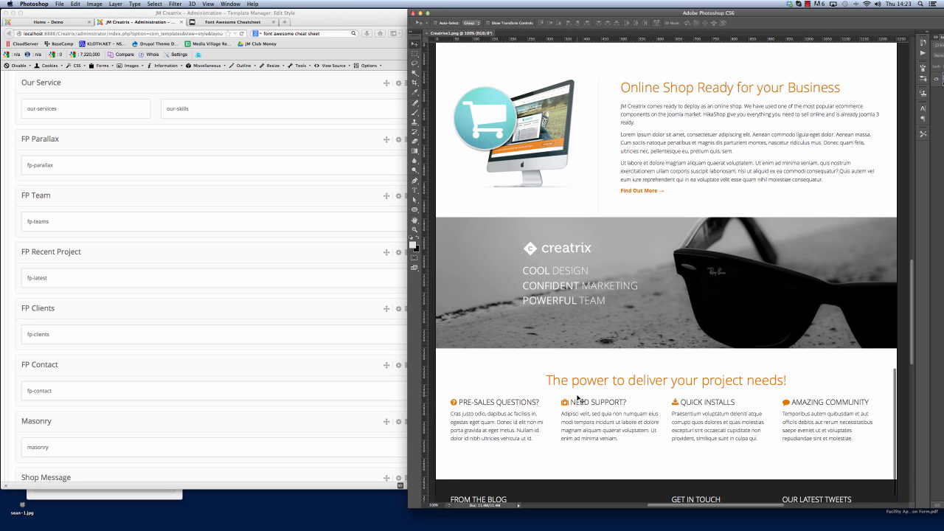
click(217, 225)
scroll(258, 301, up, 10)
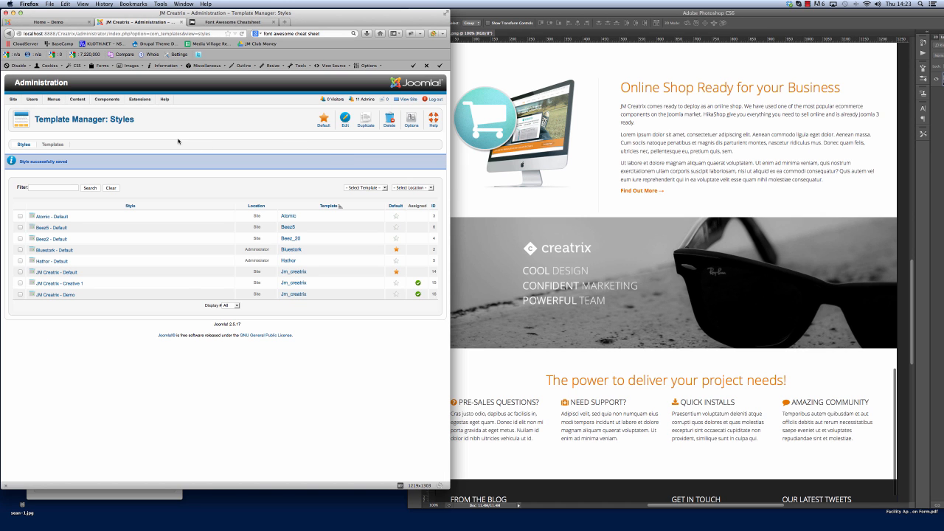
Step: Find the "The power to deliver your project needs!" module in the Module Manager, check its position, and open it
mouse_move(139, 99)
click(141, 120)
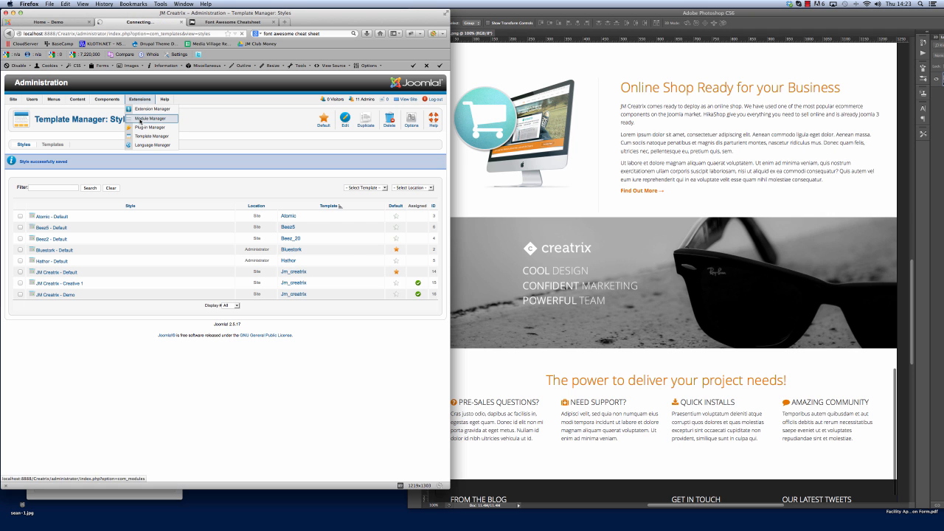
click(546, 382)
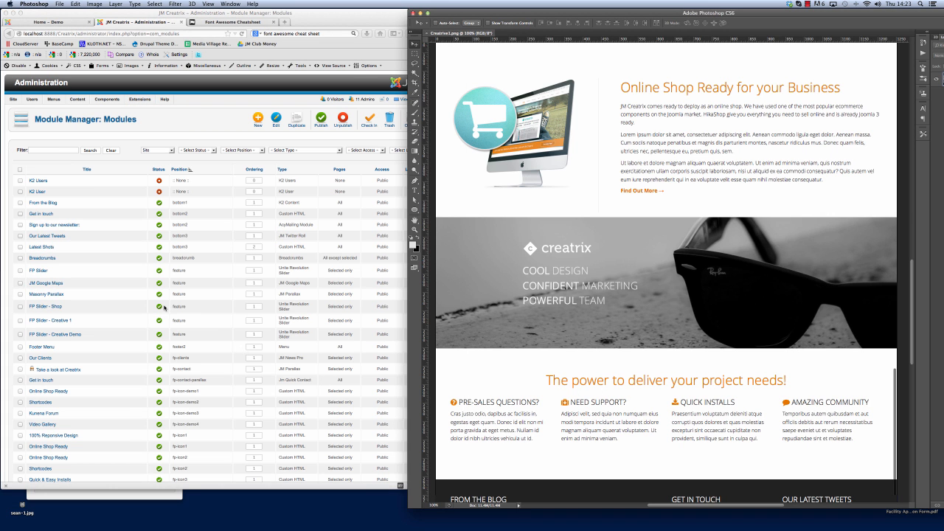
click(108, 298)
key(cmd+f)
text(The power)
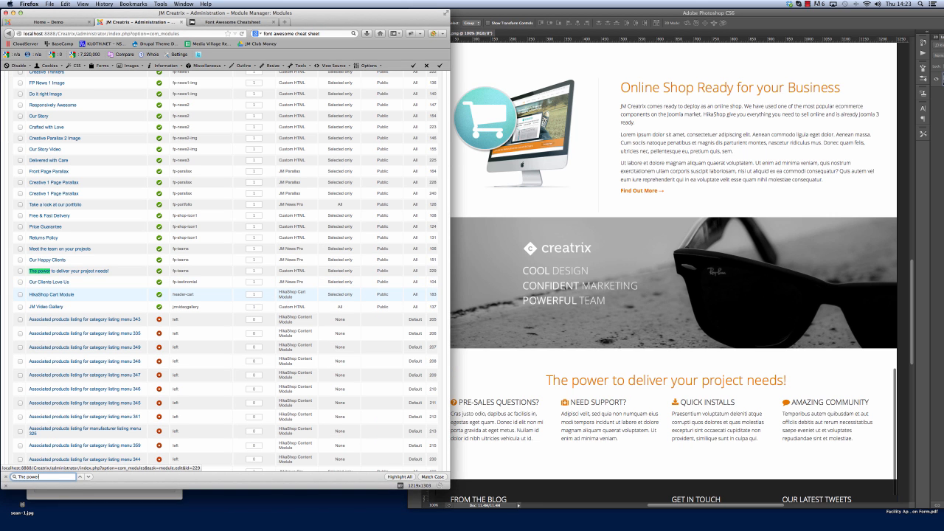
click(124, 269)
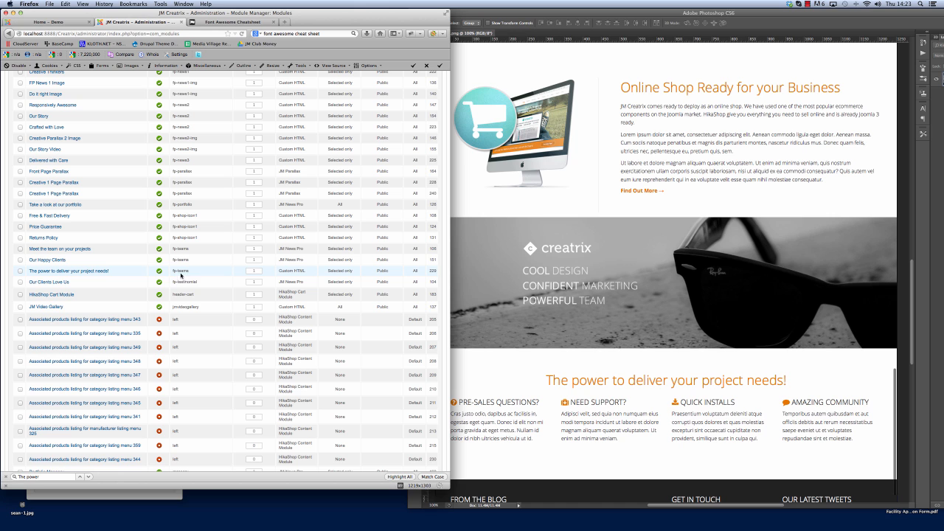
drag(190, 272, 173, 271)
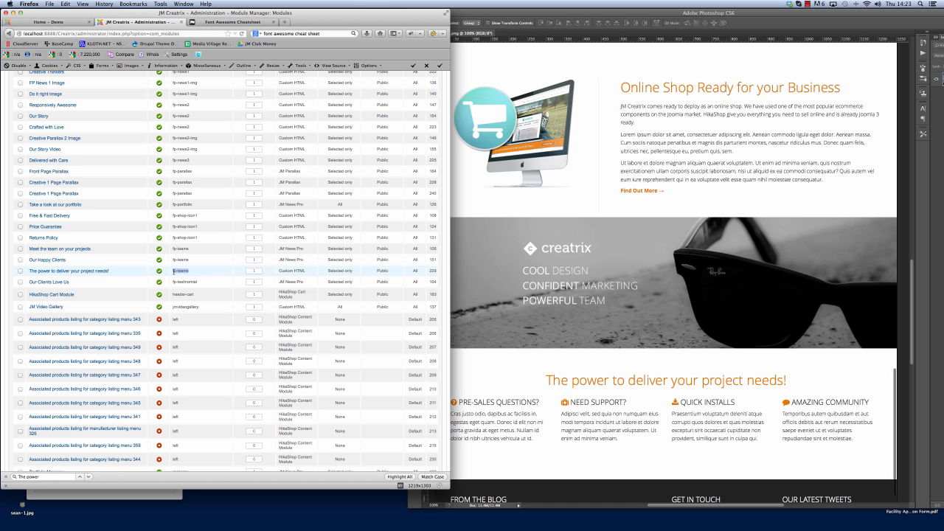
click(90, 271)
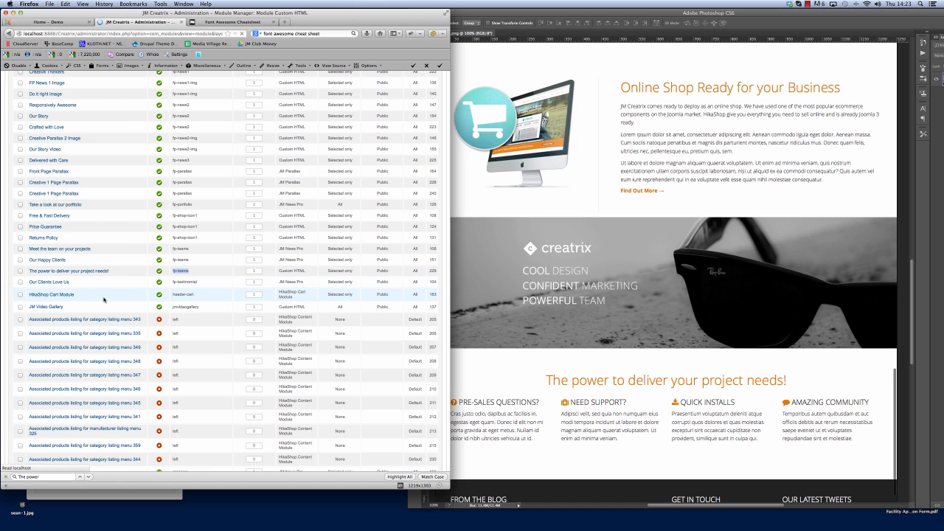
Step: Assign the "The power to deliver your project needs!" module to the Home - Demo page, and save and close it
scroll(325, 306, down, 5)
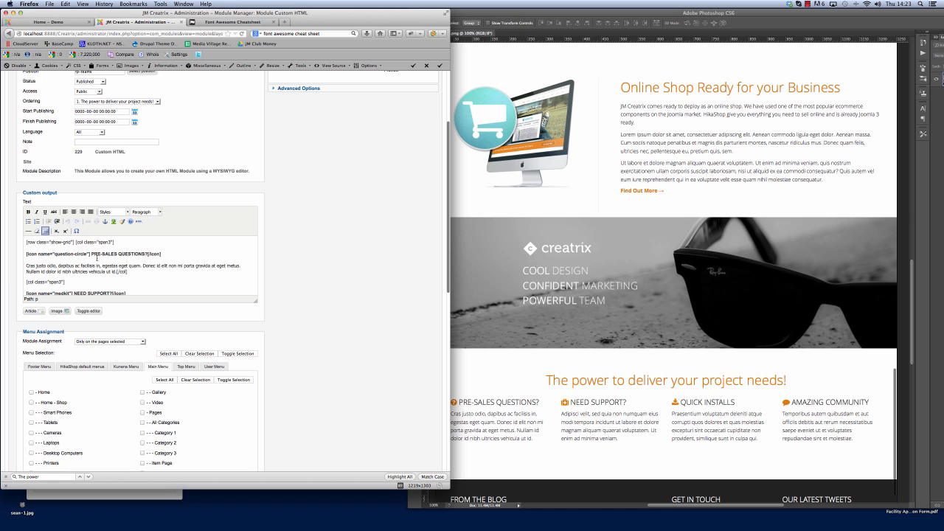
click(48, 21)
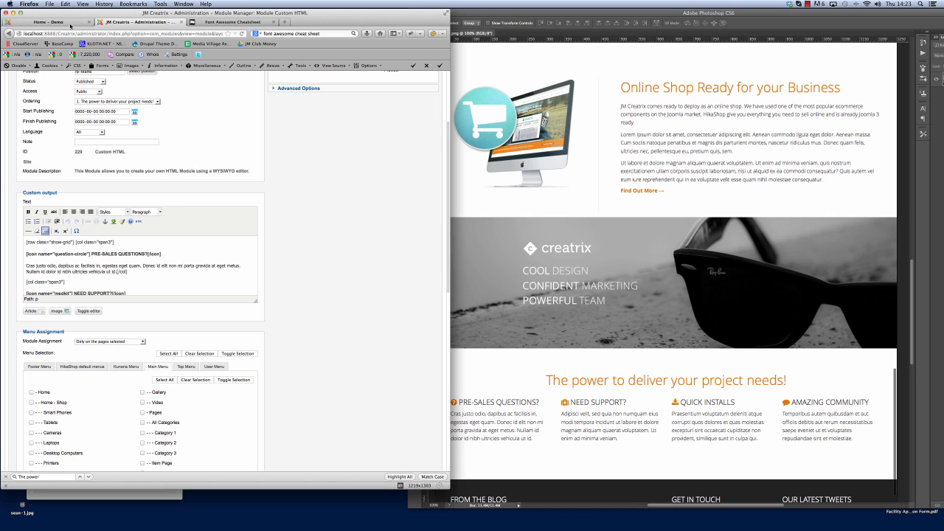
mouse_move(249, 105)
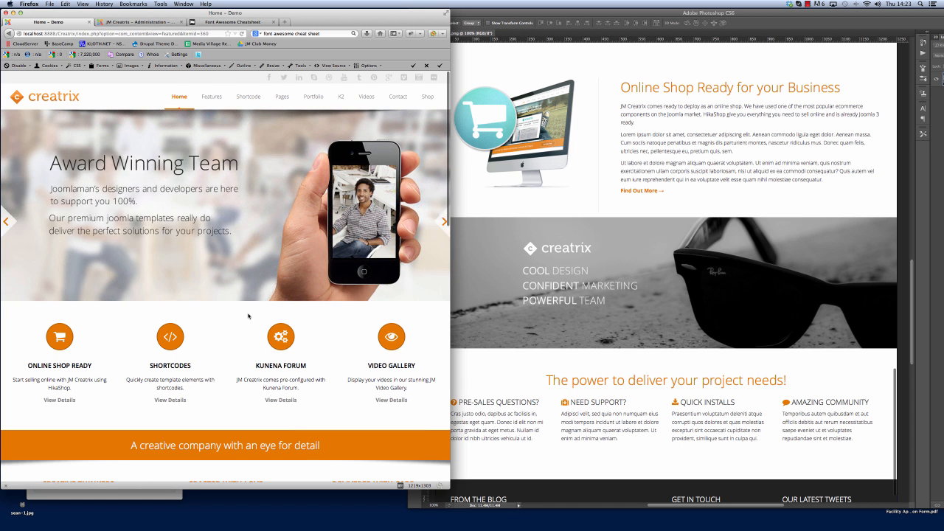
scroll(168, 237, down, 15)
click(130, 21)
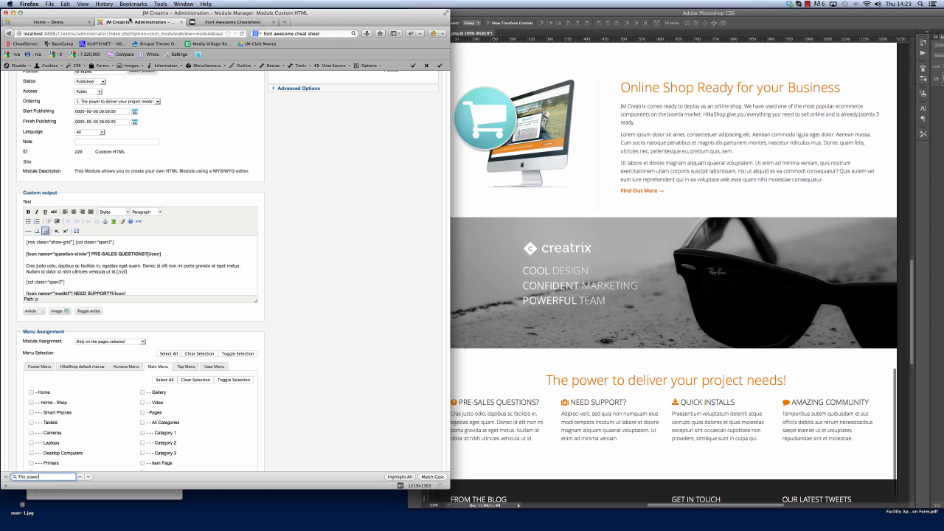
scroll(306, 402, down, 5)
click(31, 301)
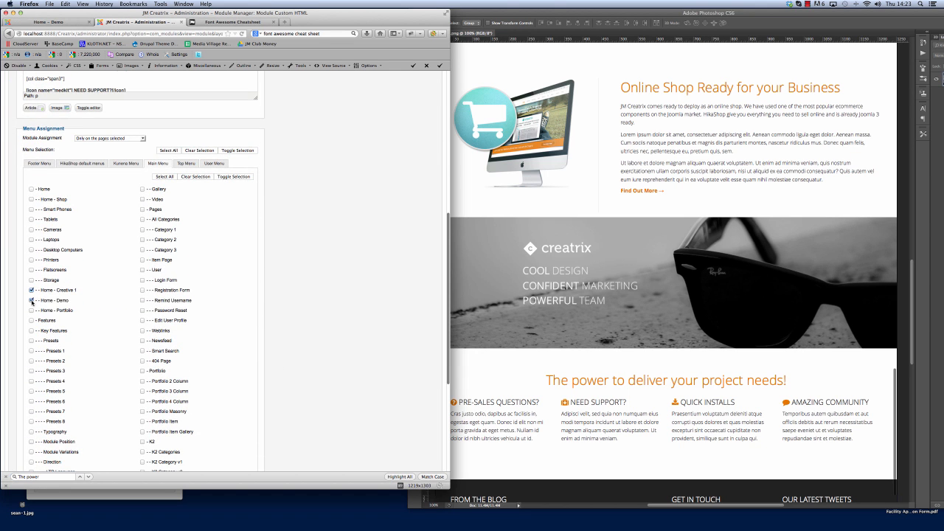
scroll(370, 339, up, 8)
click(327, 121)
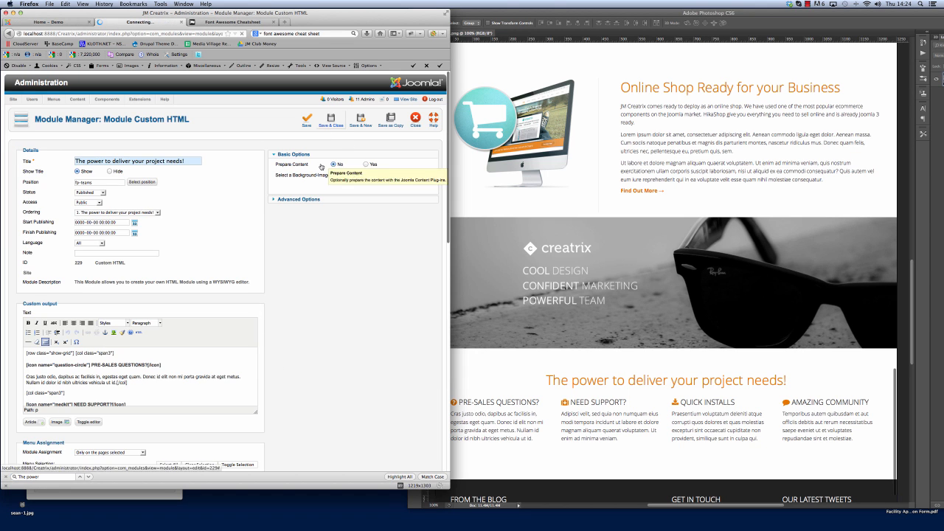
Step: Reload the demo home page and review its sections from the slider down to the project-needs section and footer
click(48, 21)
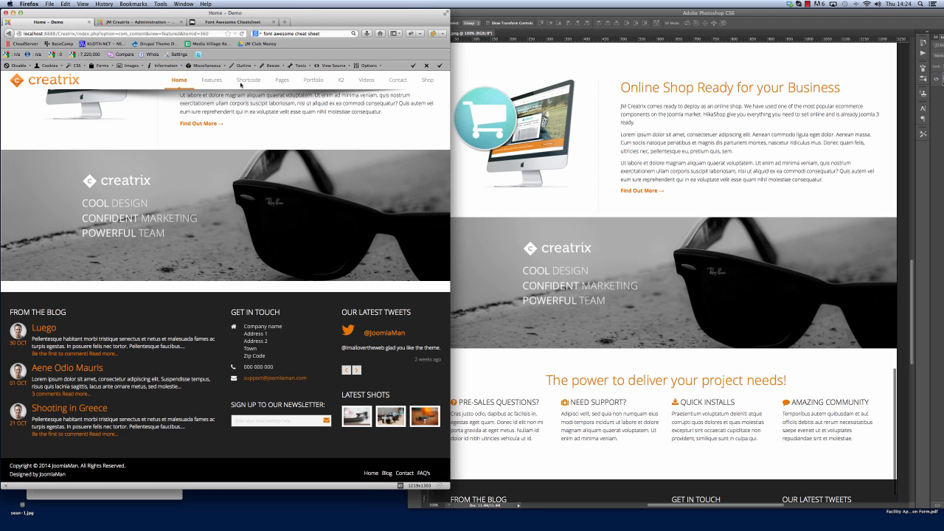
click(242, 34)
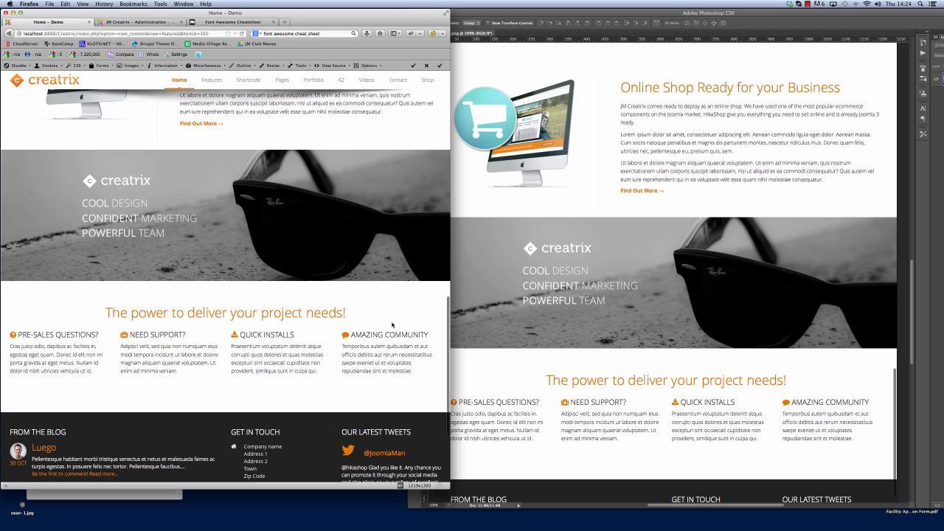
scroll(396, 328, up, 10)
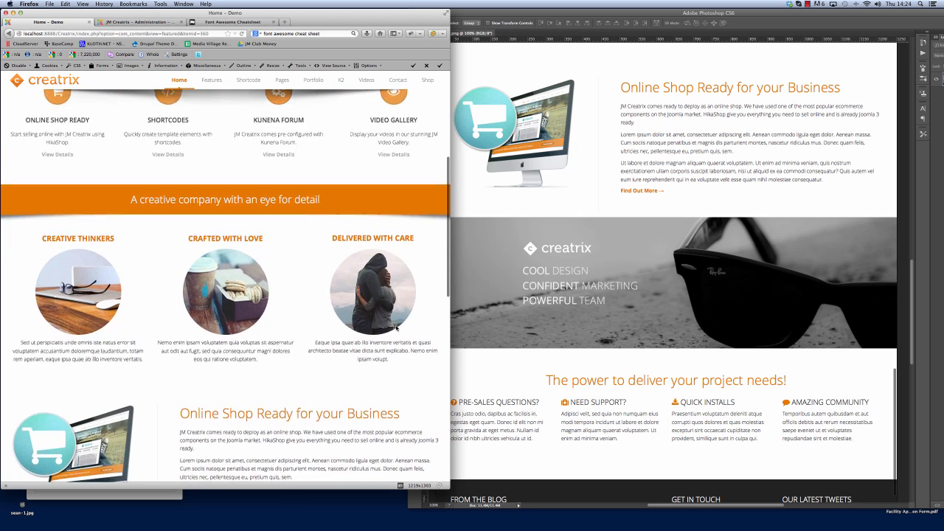
scroll(396, 328, up, 5)
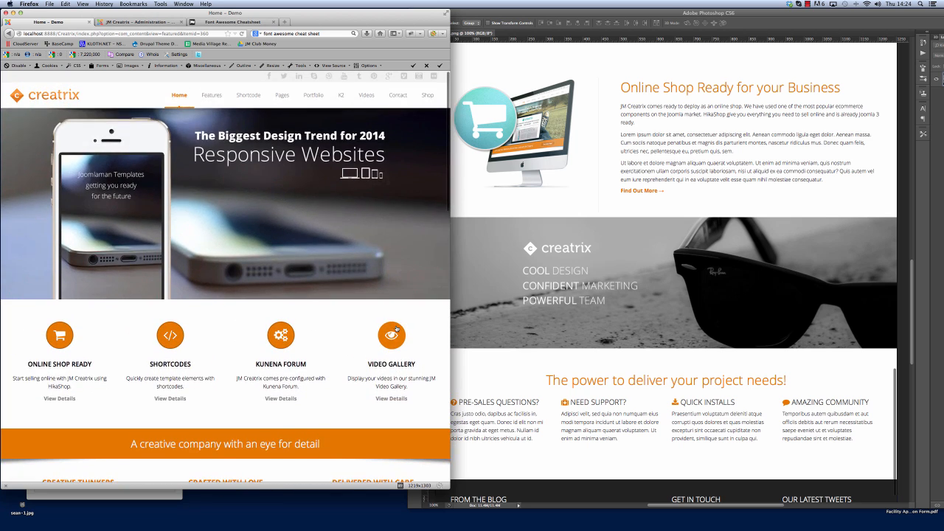
scroll(397, 325, down, 3)
scroll(396, 324, down, 10)
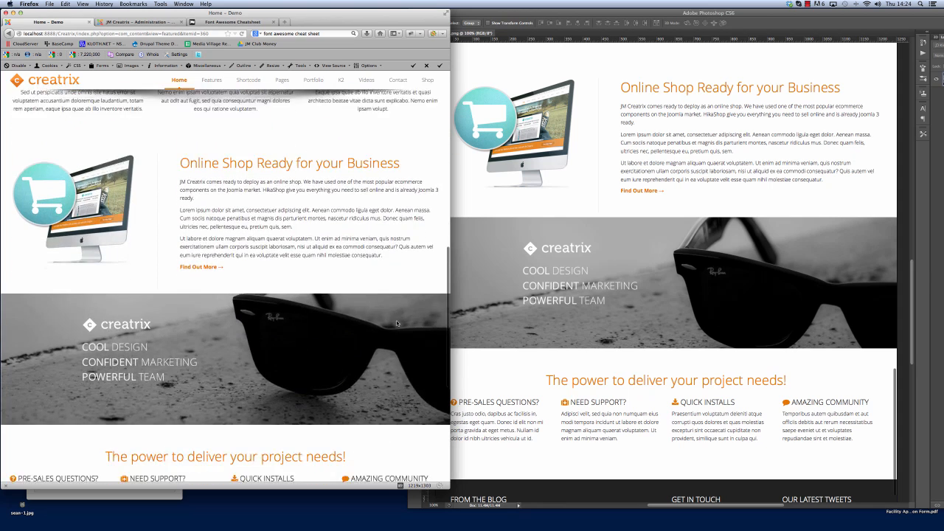
scroll(396, 322, down, 1)
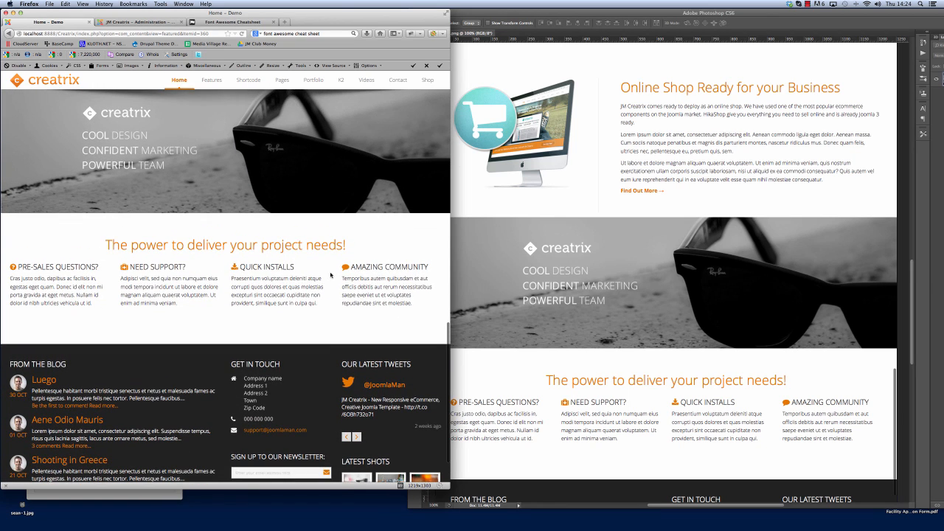
scroll(331, 275, up, 5)
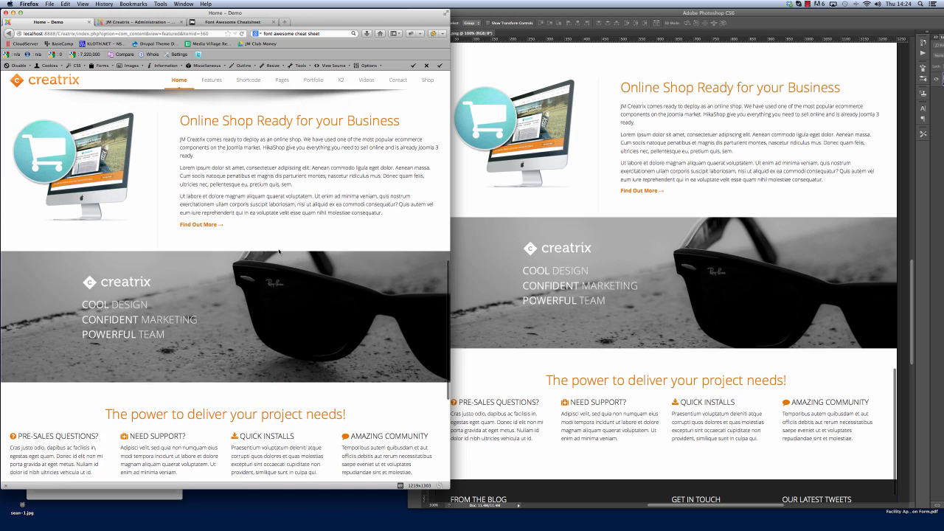
scroll(278, 252, up, 8)
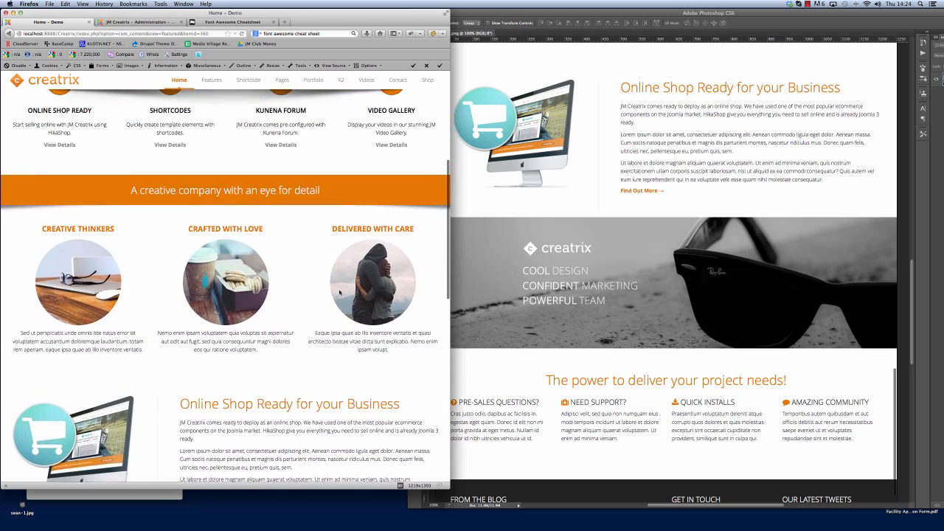
scroll(339, 292, up, 7)
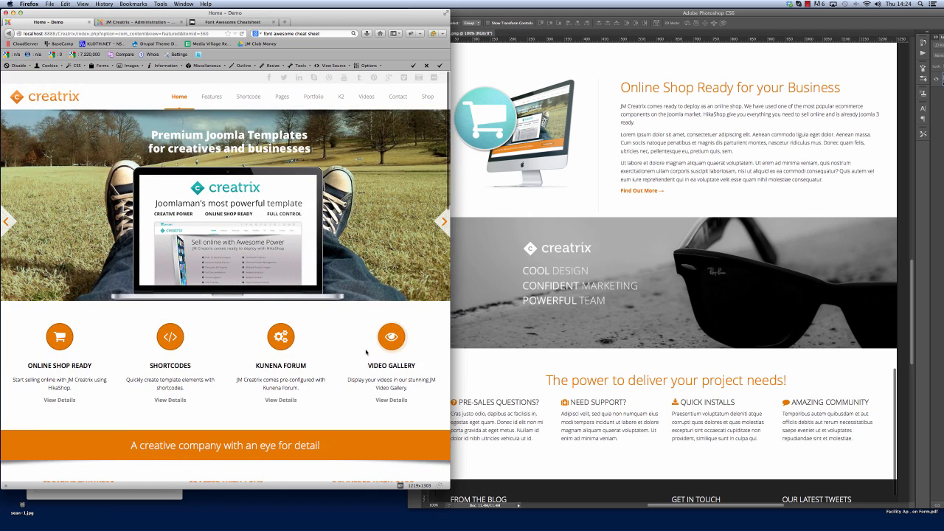